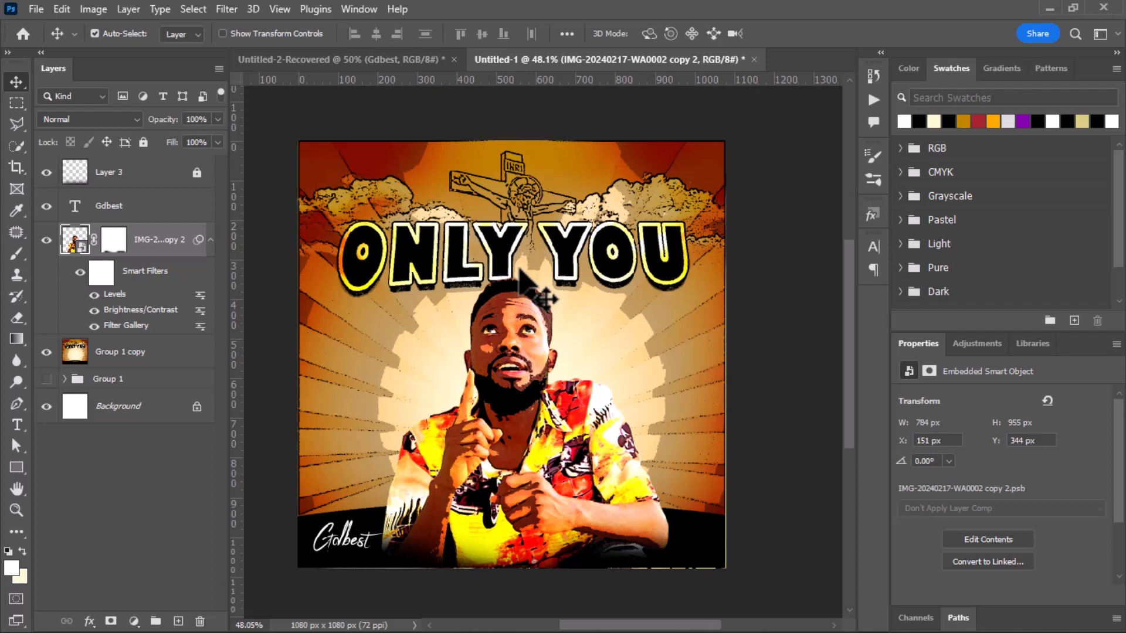
Step: Create a new 1080 x 1080 px document at 72 pixels/inch in RGB Color, 8 bit, with white background contents
{"action": "left_click", "coordinate": [34, 9]}
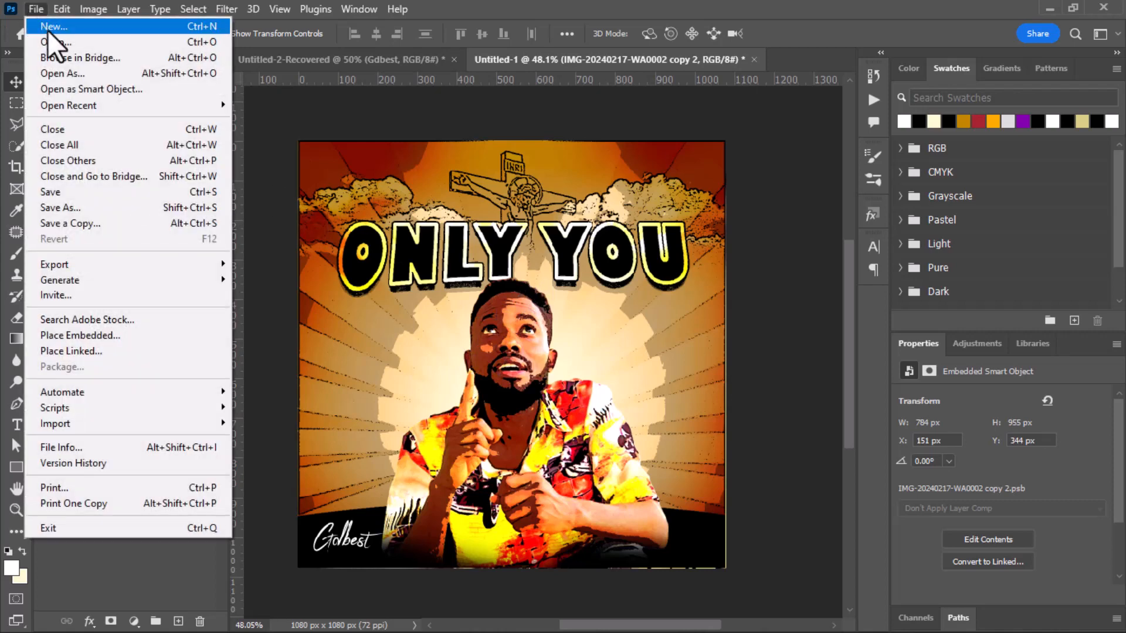
{"action": "key", "text": "Escape"}
{"action": "key", "text": "ctrl+n"}
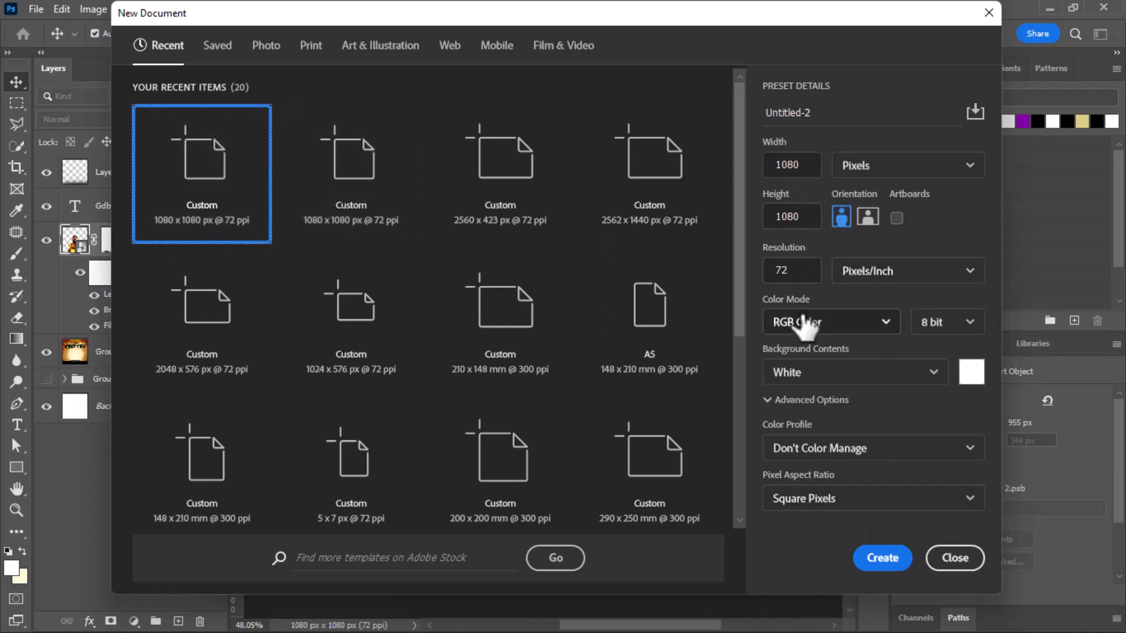
{"action": "left_click", "coordinate": [906, 562]}
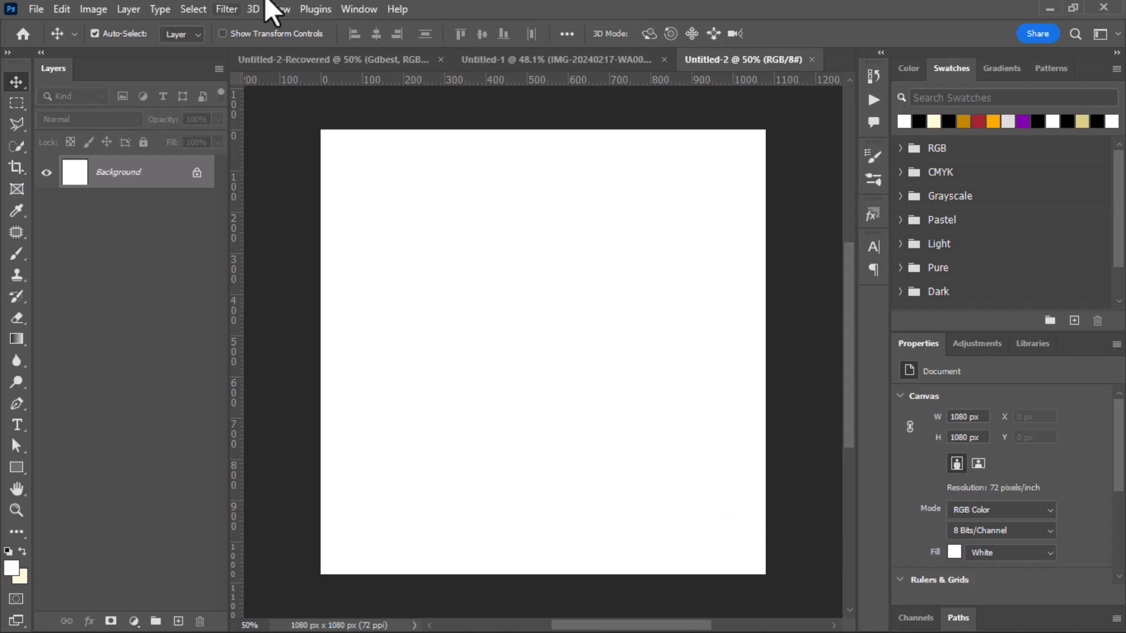
Step: Place the photo IMG-20240217-WA0002 from the Pictures holi folder as an embedded object at its default size
{"action": "left_click", "coordinate": [35, 10]}
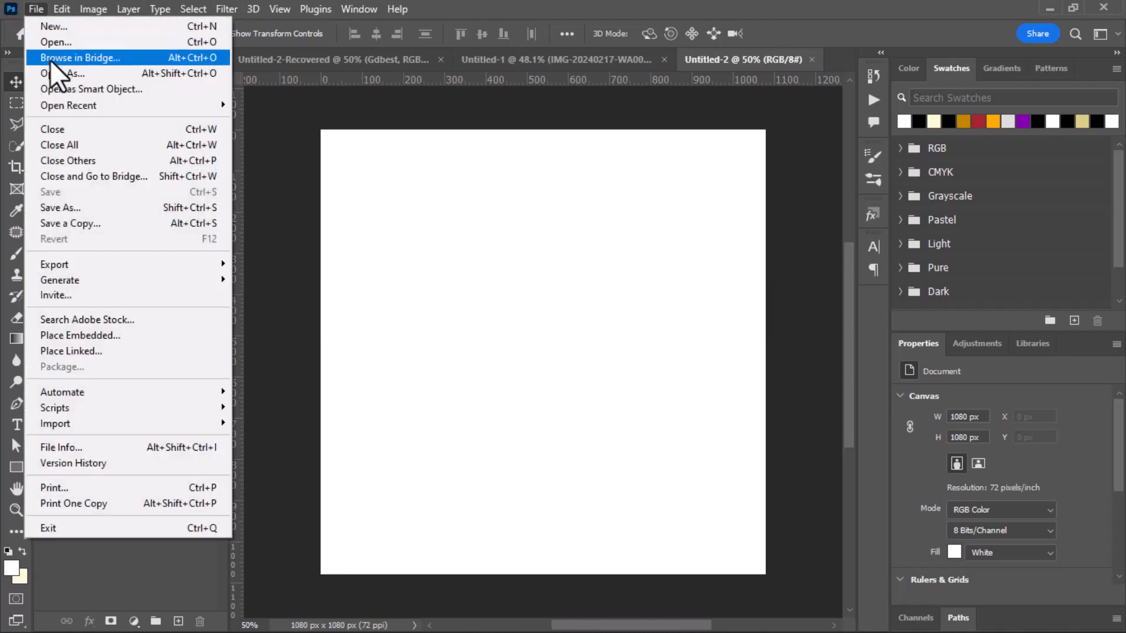
{"action": "left_click", "coordinate": [79, 335]}
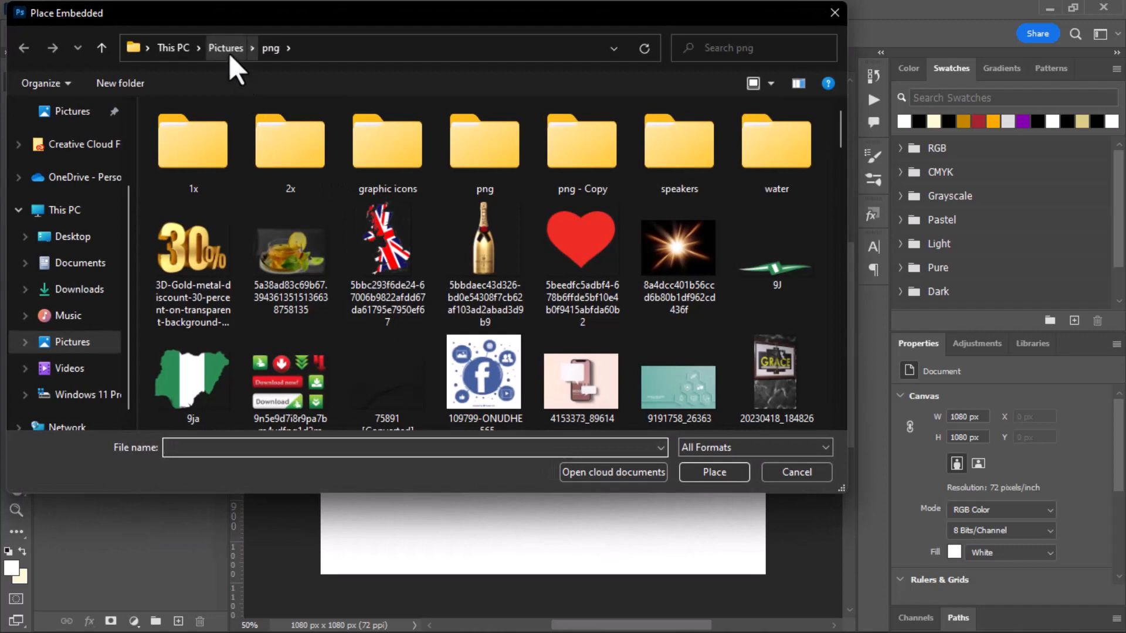
{"action": "left_click", "coordinate": [229, 51]}
{"action": "left_click", "coordinate": [663, 140]}
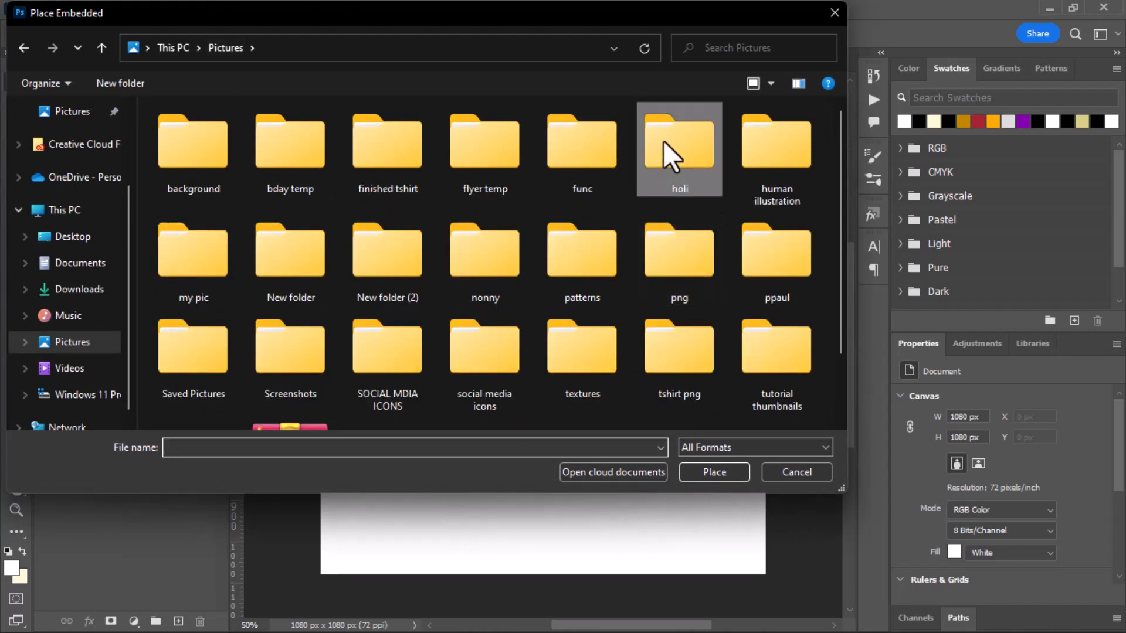
{"action": "double_click", "coordinate": [663, 141]}
{"action": "scroll", "coordinate": [345, 253], "scroll_direction": "down", "scroll_amount": 2}
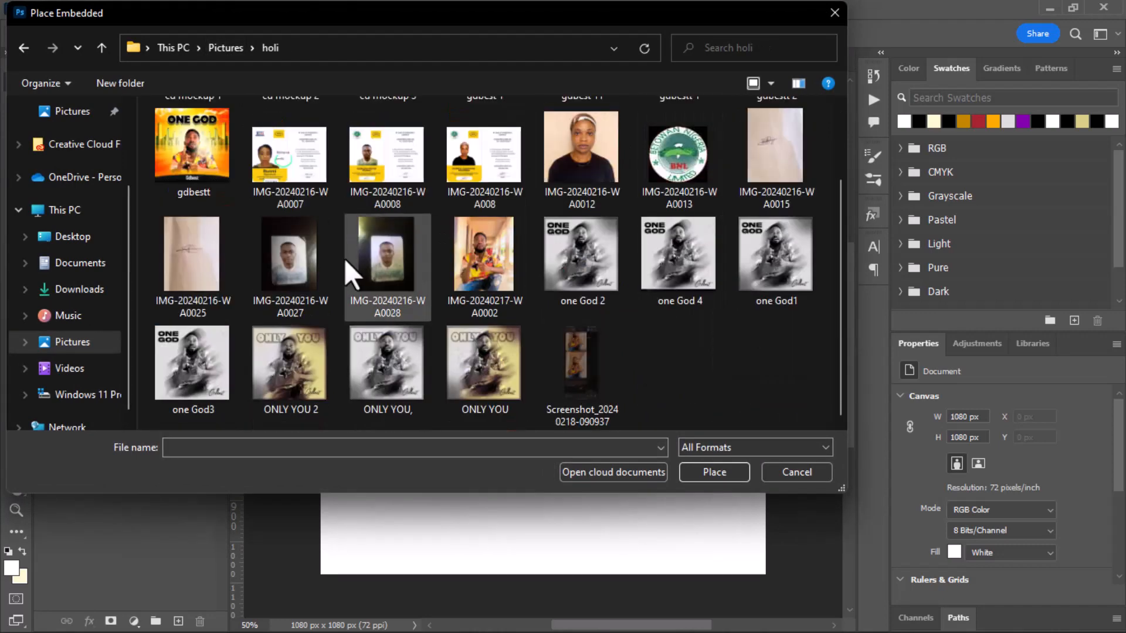
{"action": "double_click", "coordinate": [488, 248]}
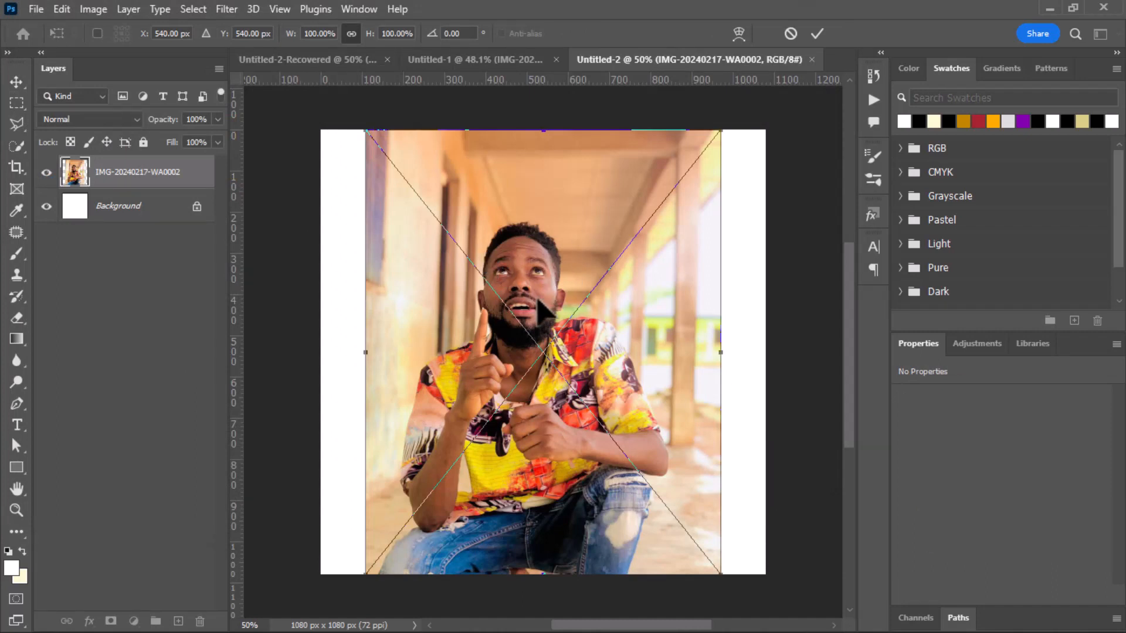
{"action": "left_click", "coordinate": [819, 31]}
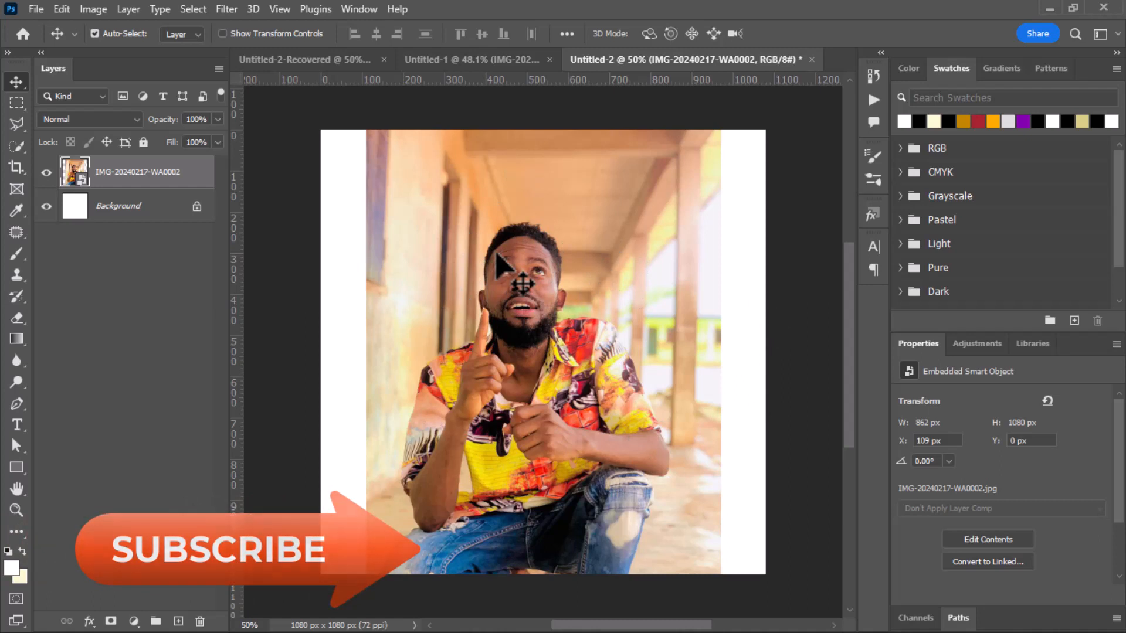
Step: Select the man in the placed photo with the automatic Subject selection
{"action": "left_click", "coordinate": [193, 10]}
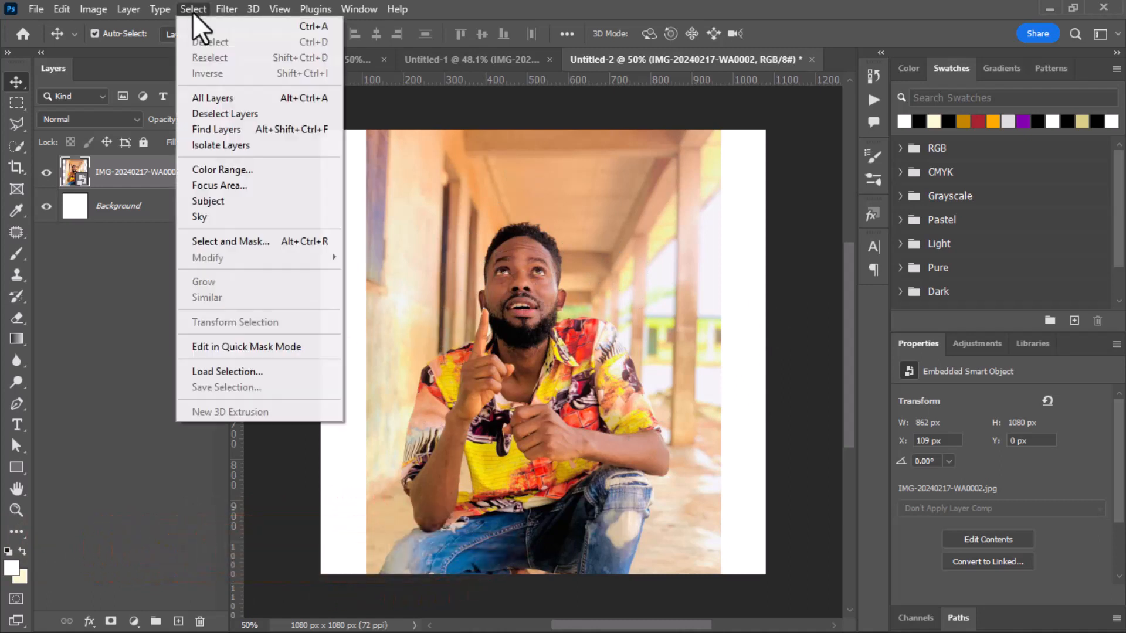
{"action": "left_click", "coordinate": [246, 201]}
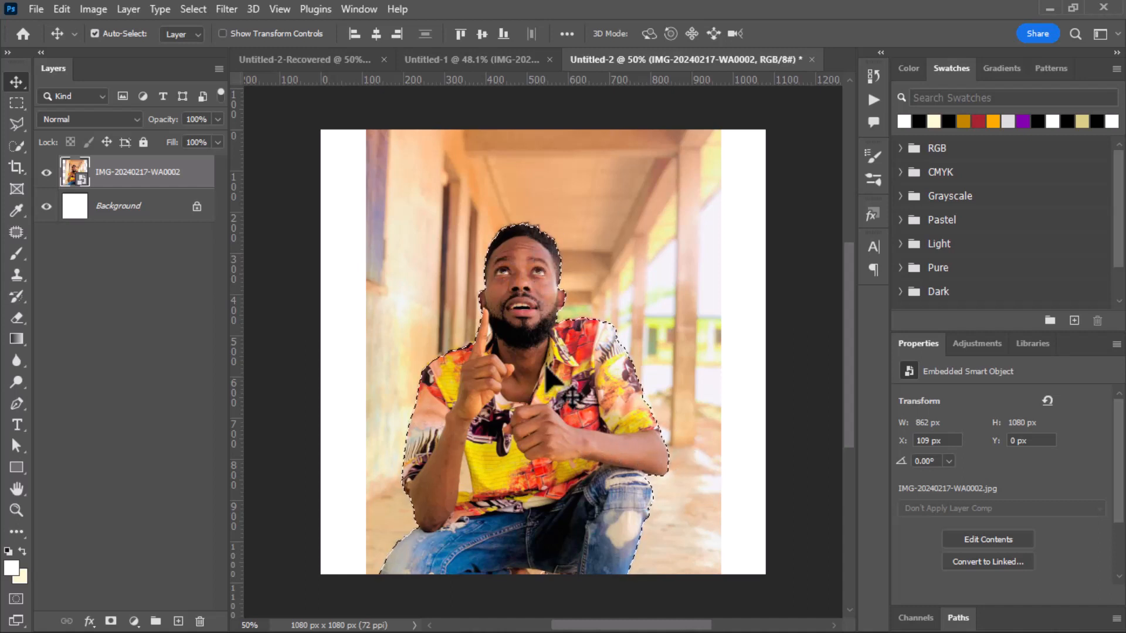
Step: Subtract the background gap between the raised forearm and the yellow shirt from the selection with the Polygonal Lasso
{"action": "scroll", "coordinate": [547, 368], "scroll_direction": "up", "scroll_amount": 5}
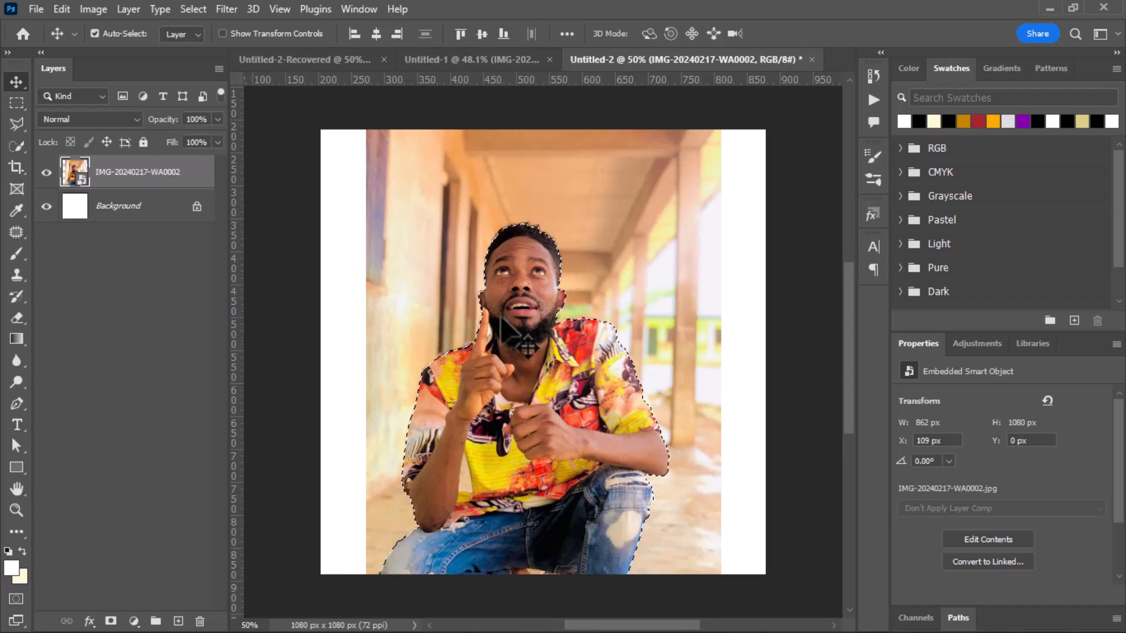
{"action": "scroll", "coordinate": [450, 340], "scroll_direction": "down", "scroll_amount": 4}
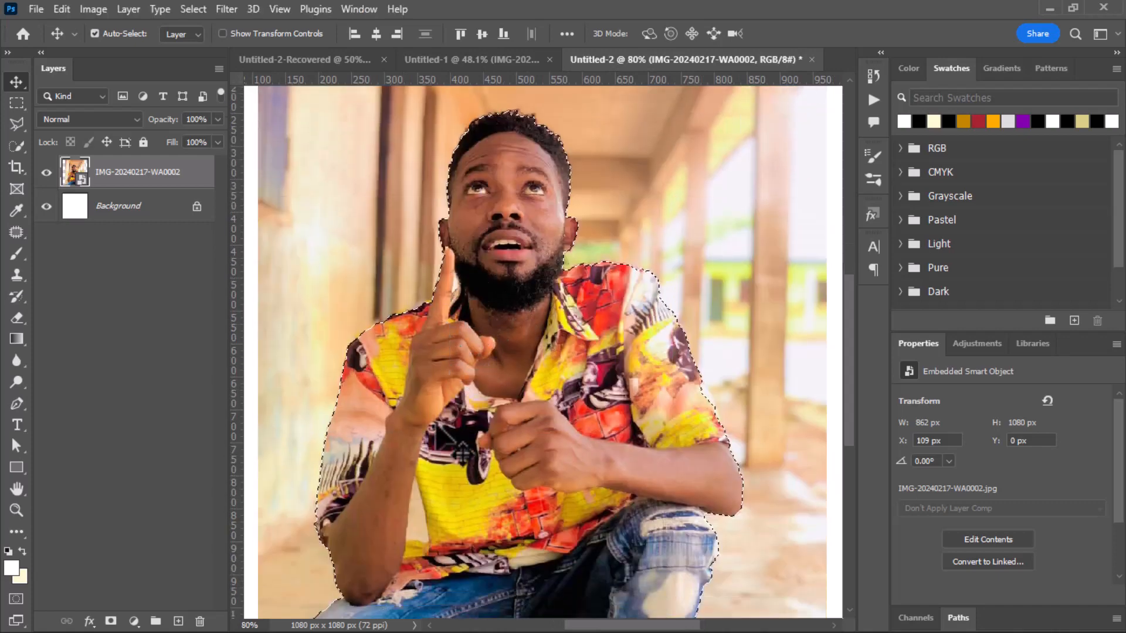
{"action": "scroll", "coordinate": [421, 460], "scroll_direction": "up", "scroll_amount": 5}
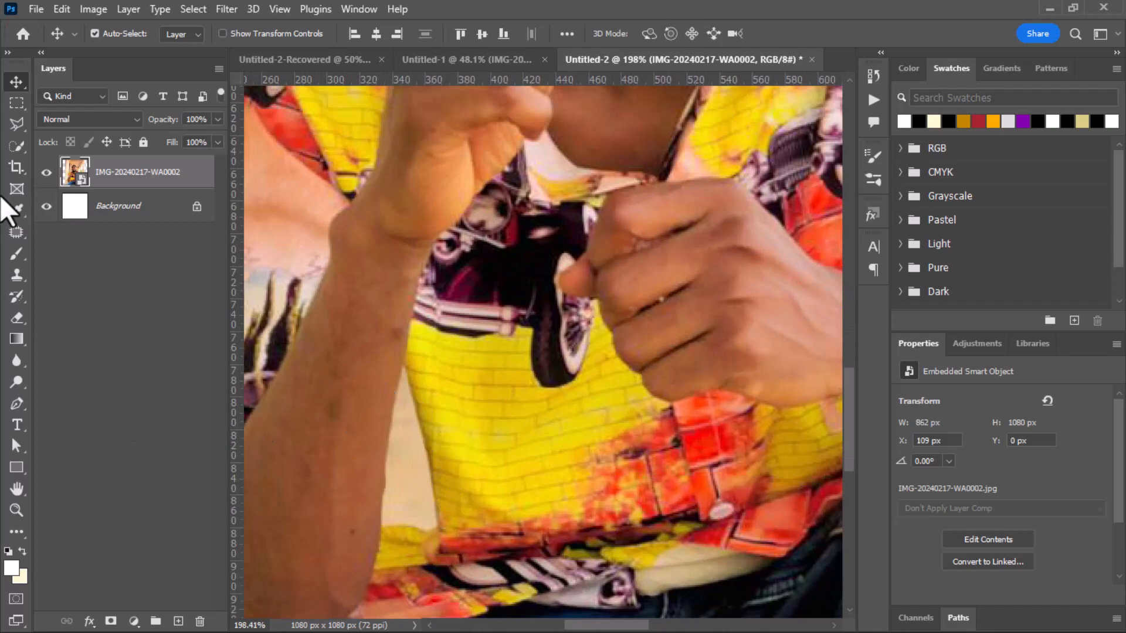
{"action": "left_click", "coordinate": [14, 120]}
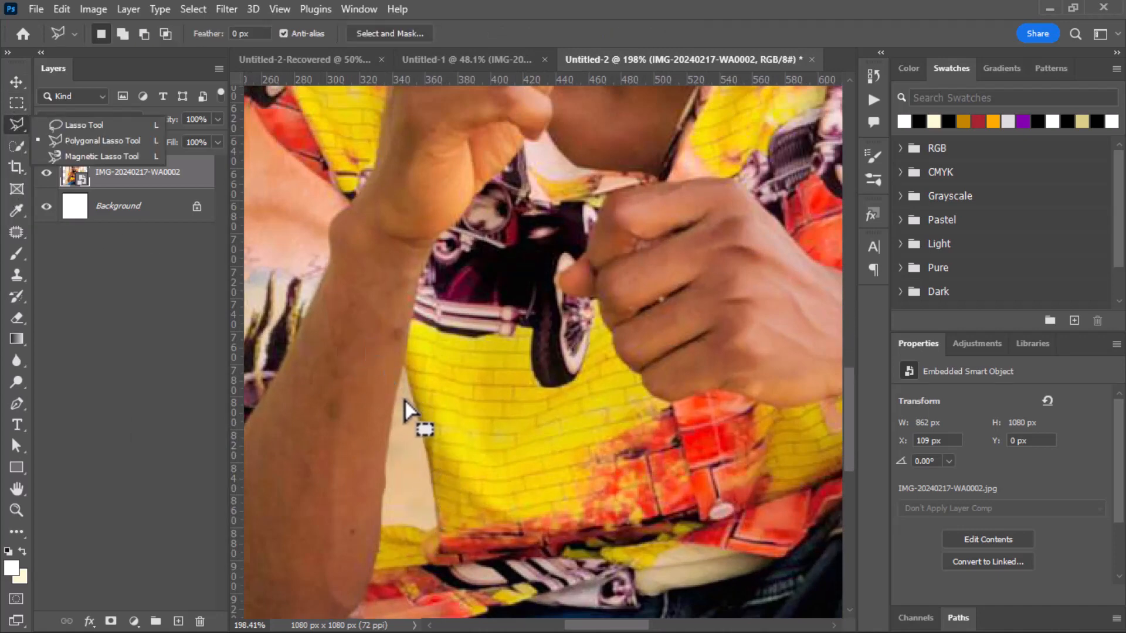
{"action": "key", "text": "alt"}
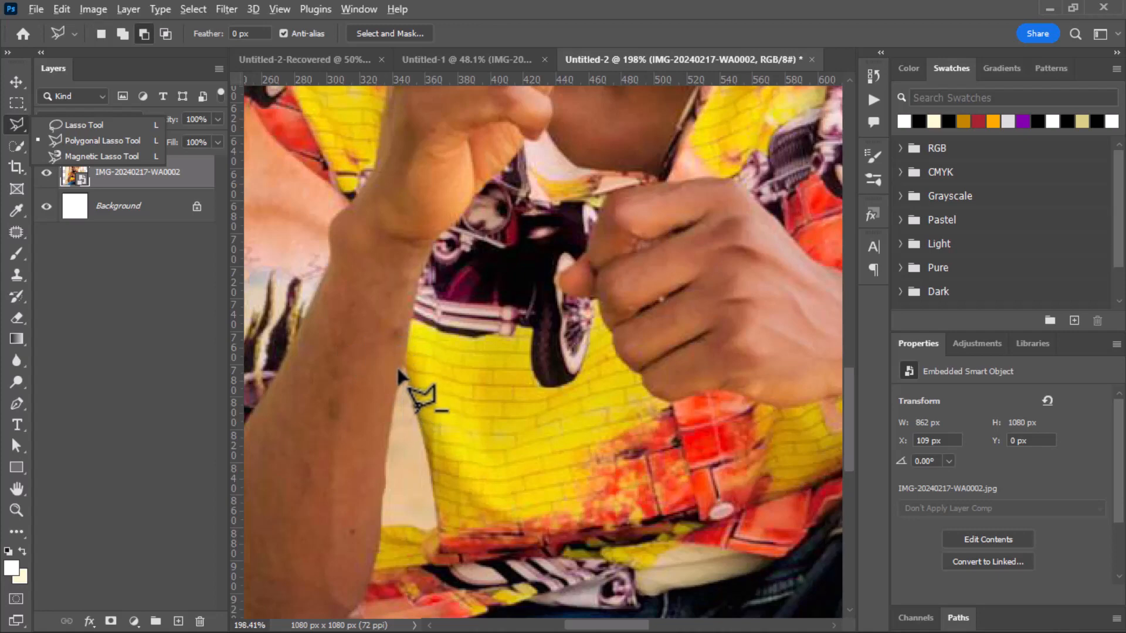
{"action": "key", "text": "alt"}
{"action": "scroll", "coordinate": [431, 378], "scroll_direction": "down", "scroll_amount": 5}
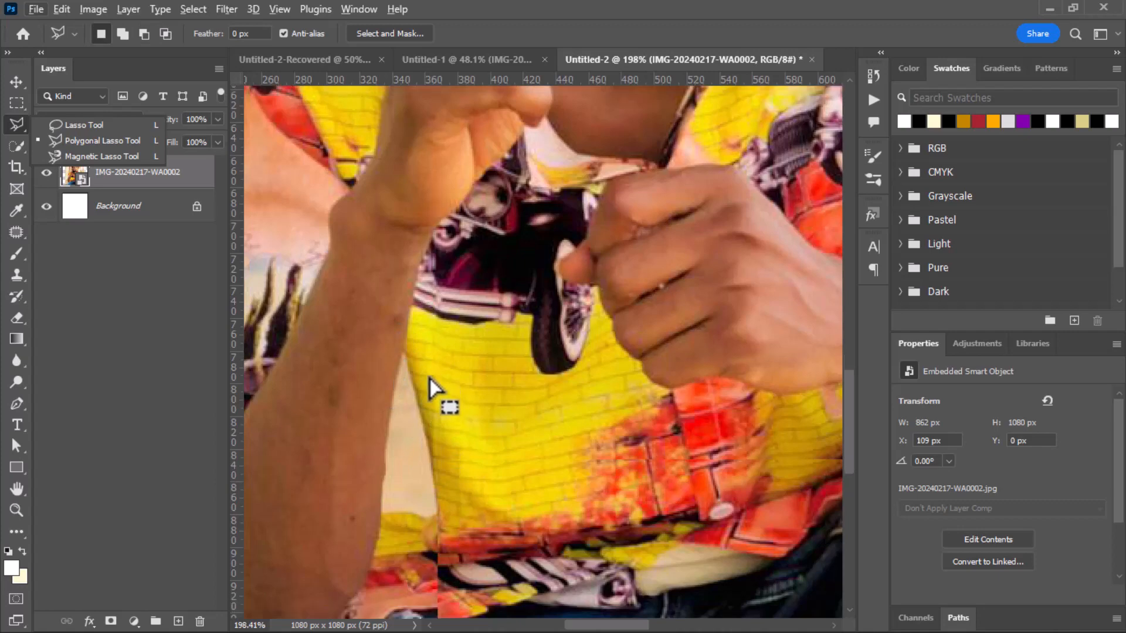
{"action": "scroll", "coordinate": [430, 377], "scroll_direction": "up", "scroll_amount": 10}
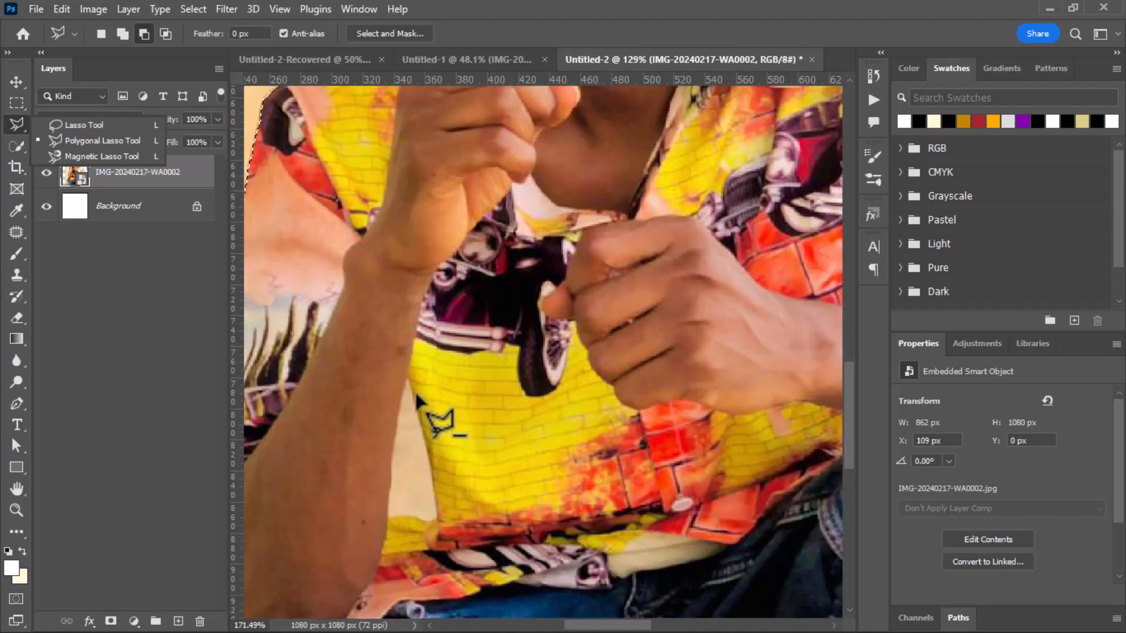
{"action": "key", "text": "alt"}
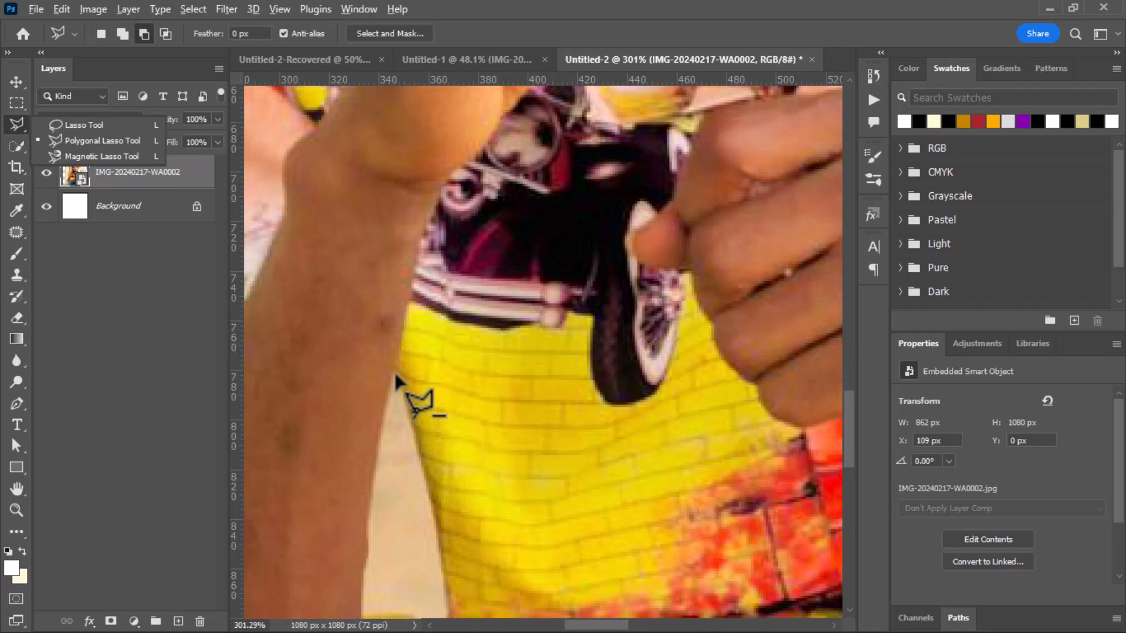
{"action": "left_click", "coordinate": [395, 375]}
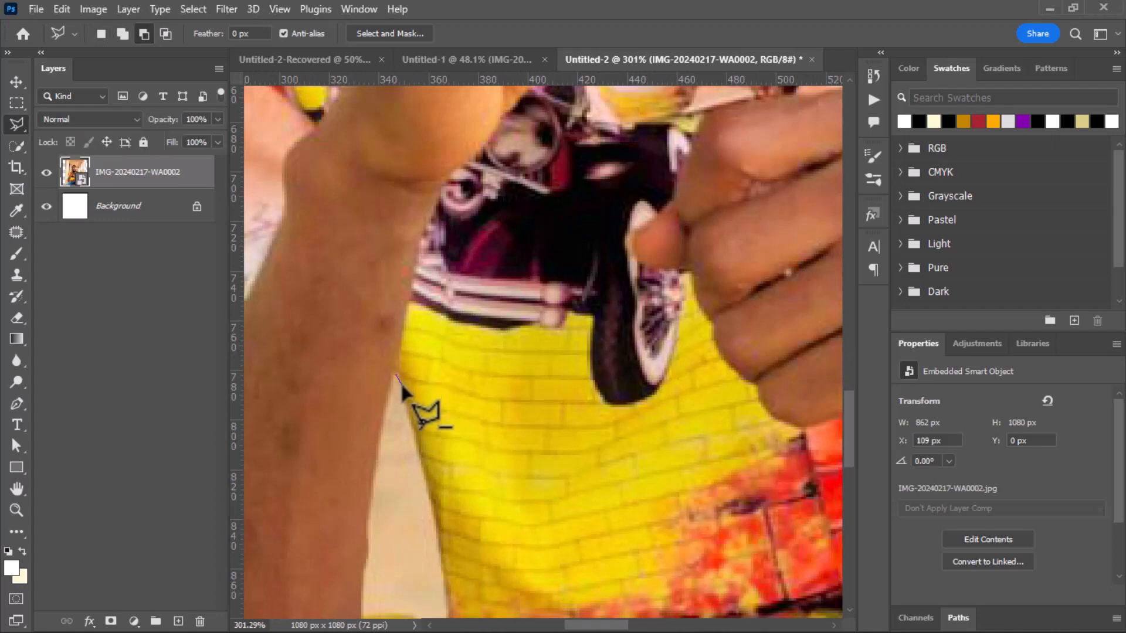
{"action": "left_click", "coordinate": [402, 386]}
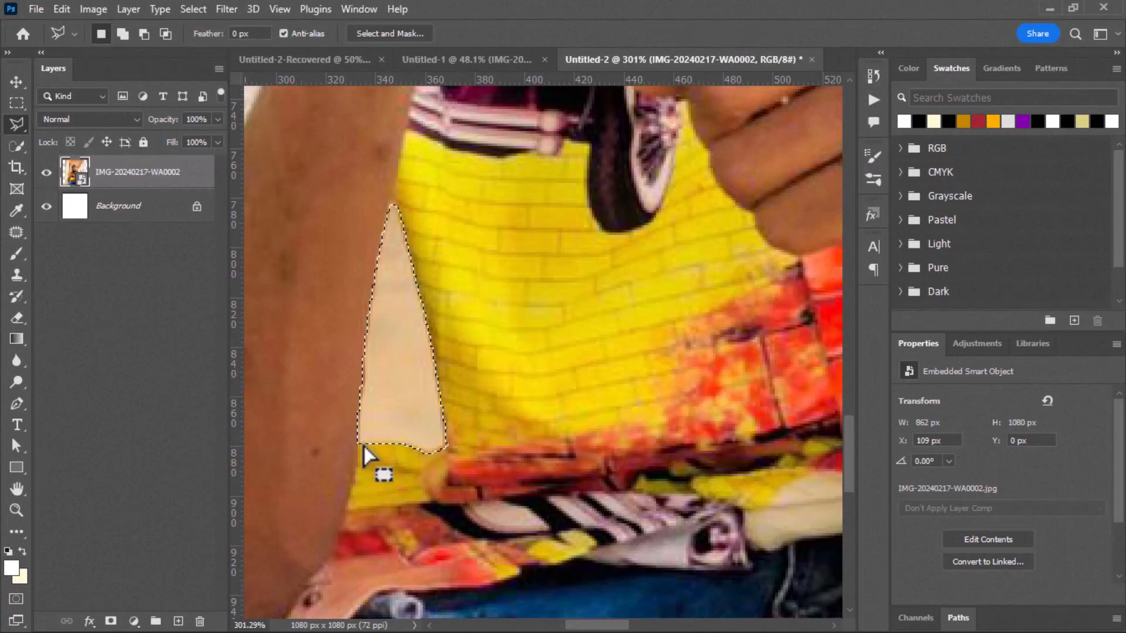
Step: Subtract the small white gap between the raised finger and the beard from the selection with the Polygonal Lasso
{"action": "scroll", "coordinate": [457, 437], "scroll_direction": "down", "scroll_amount": 3}
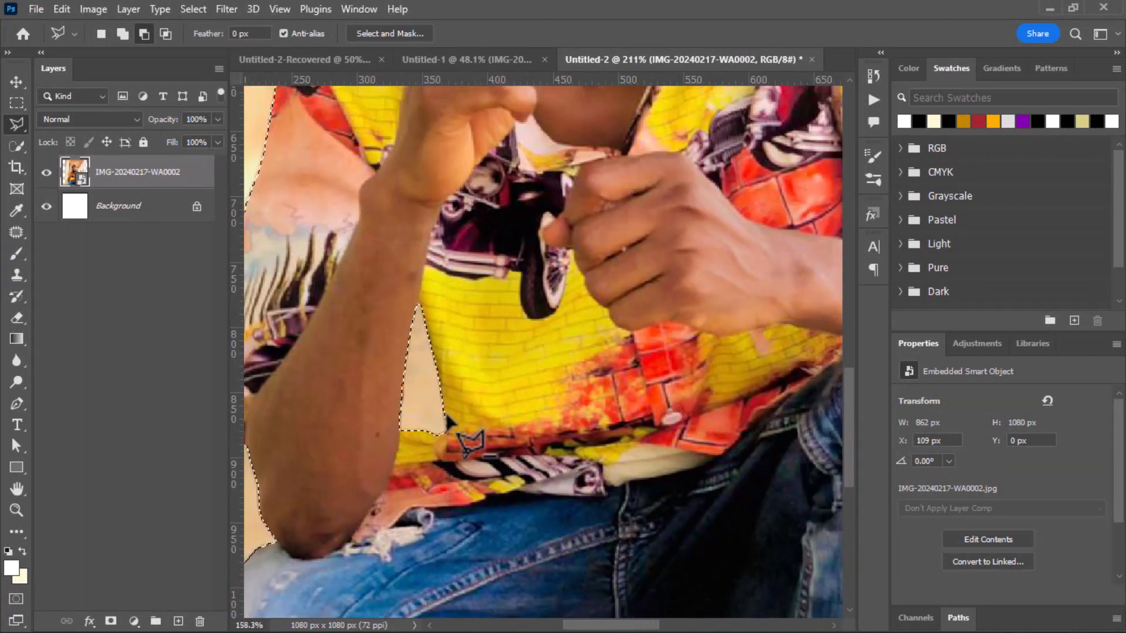
{"action": "scroll", "coordinate": [447, 418], "scroll_direction": "down", "scroll_amount": 2}
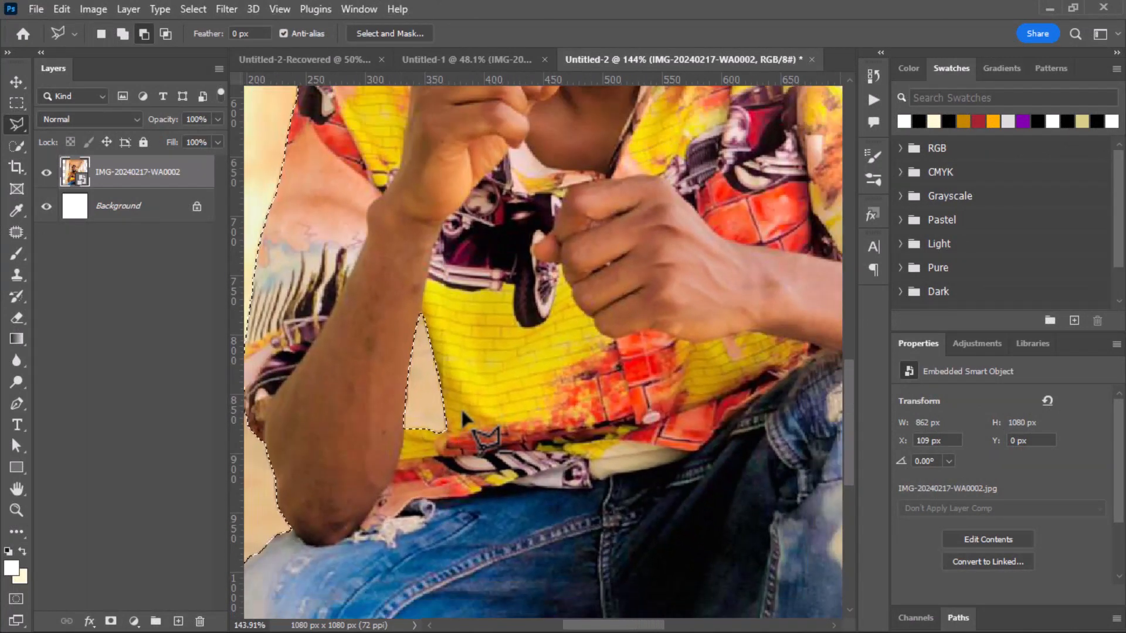
{"action": "scroll", "coordinate": [464, 411], "scroll_direction": "down", "scroll_amount": 2}
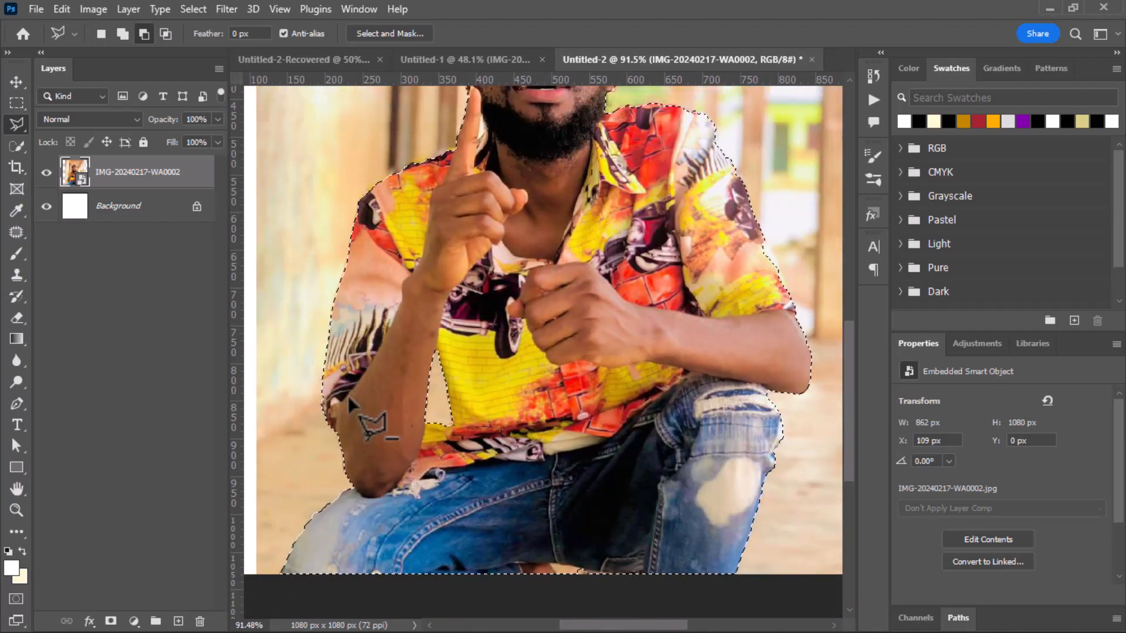
{"action": "scroll", "coordinate": [580, 322], "scroll_direction": "up", "scroll_amount": 4}
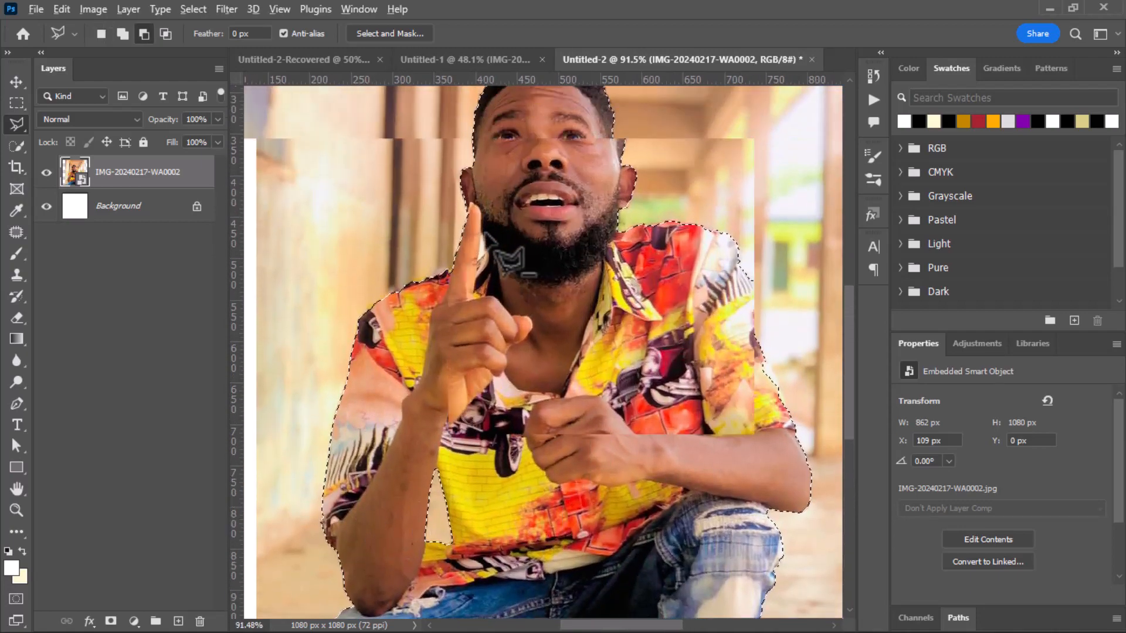
{"action": "scroll", "coordinate": [500, 258], "scroll_direction": "up", "scroll_amount": 8}
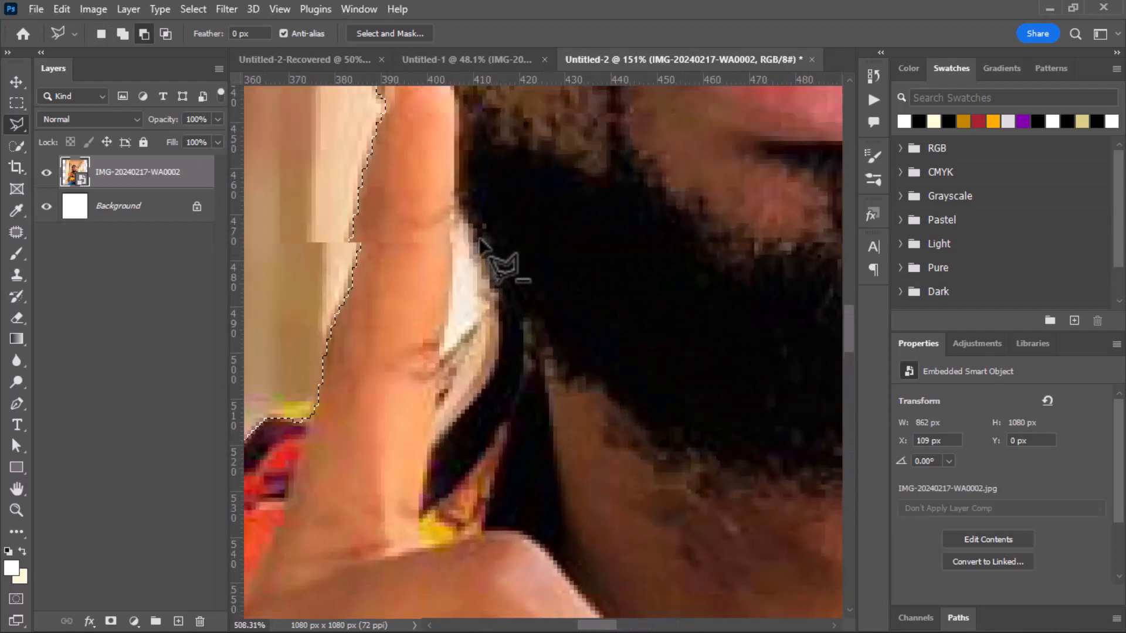
{"action": "scroll", "coordinate": [481, 240], "scroll_direction": "up", "scroll_amount": 1}
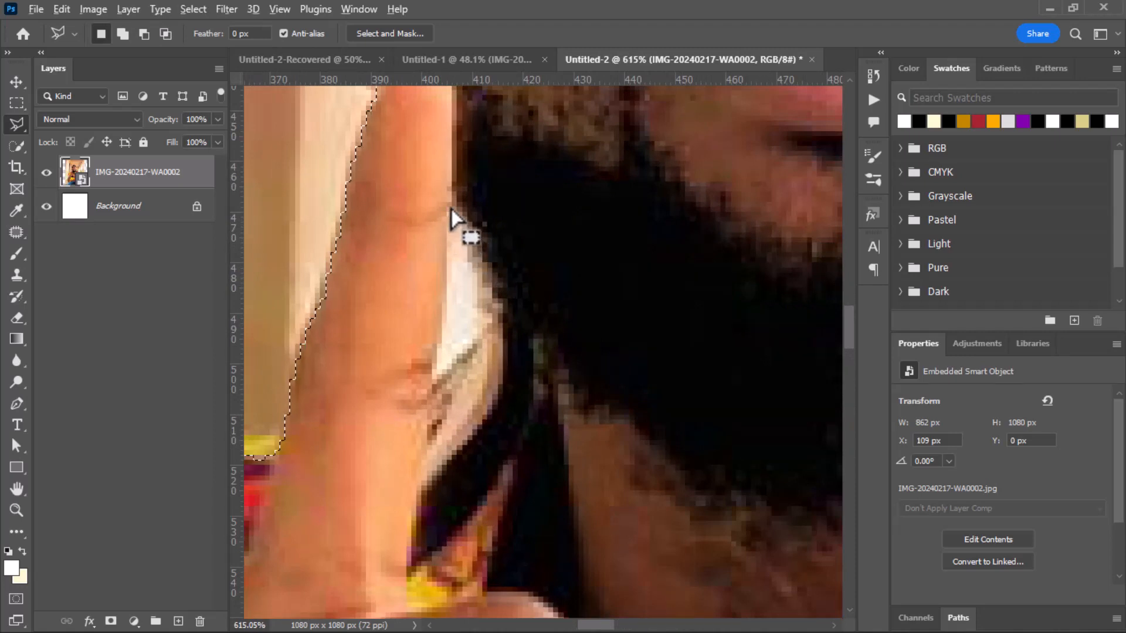
{"action": "key", "text": "alt"}
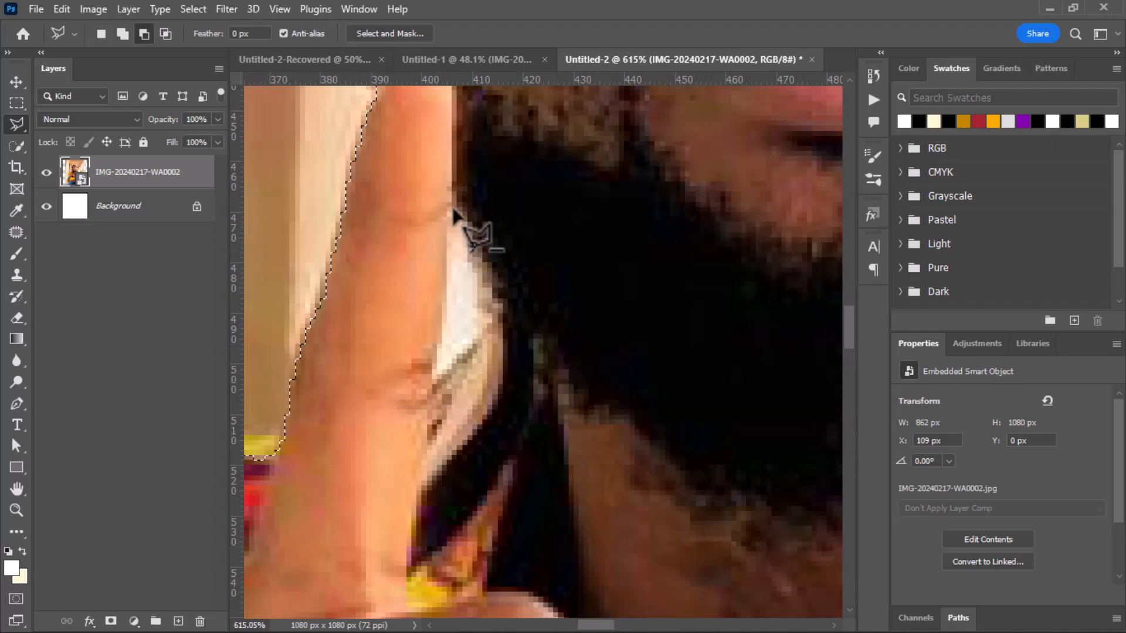
{"action": "left_click_drag", "start_coordinate": [453, 211], "coordinate": [435, 381]}
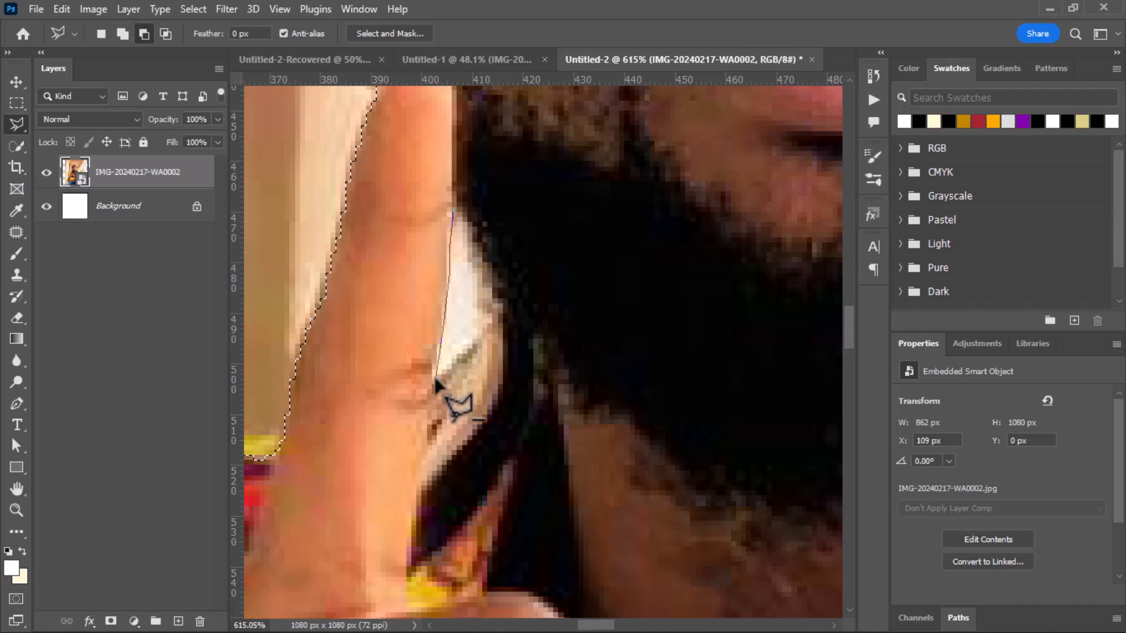
{"action": "left_click", "coordinate": [435, 380]}
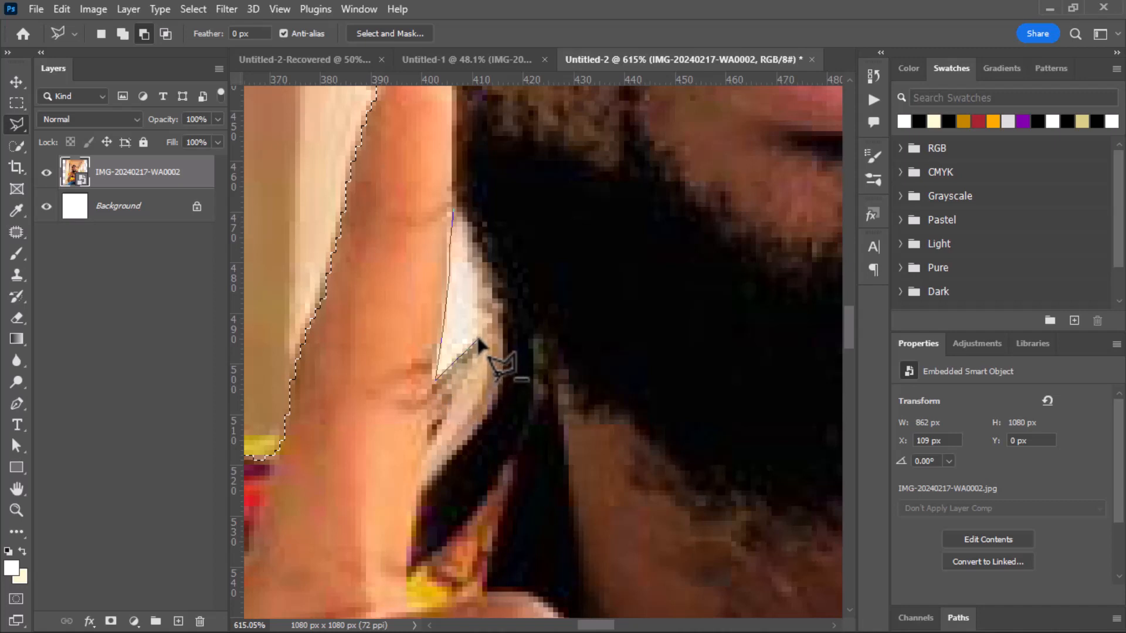
{"action": "left_click", "coordinate": [487, 319]}
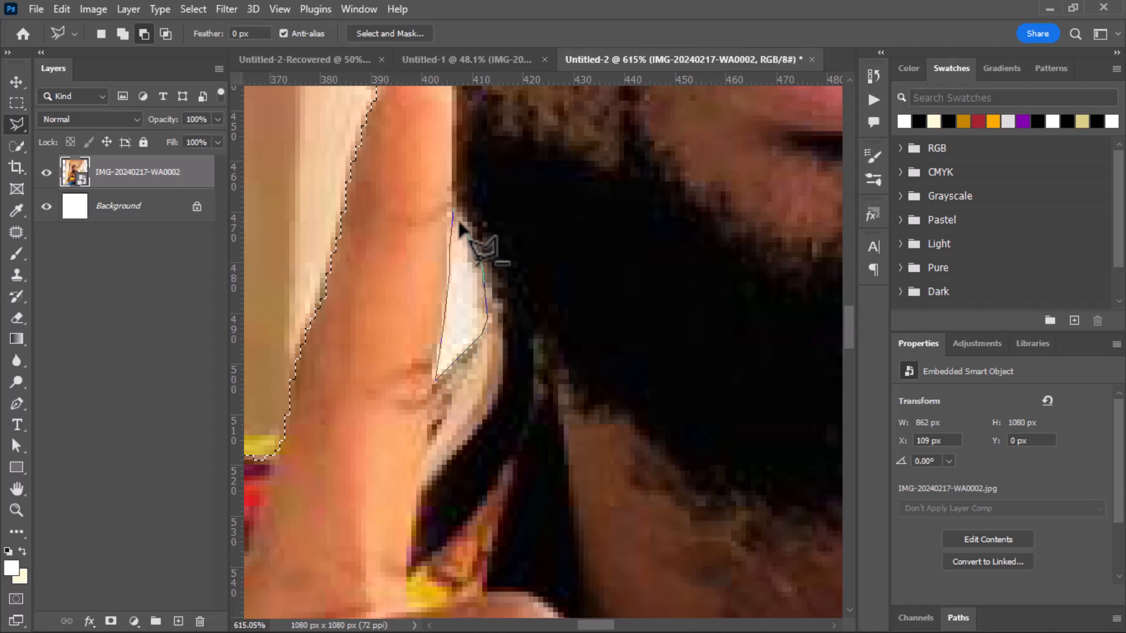
{"action": "left_click", "coordinate": [455, 210]}
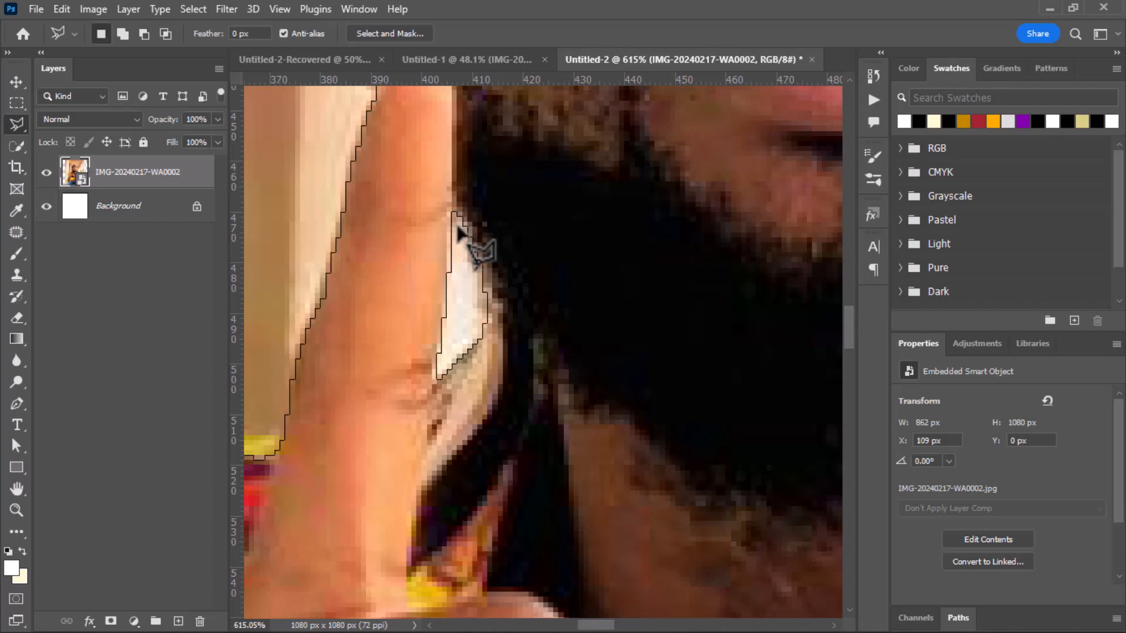
{"action": "scroll", "coordinate": [458, 231], "scroll_direction": "down", "scroll_amount": 1}
{"action": "scroll", "coordinate": [458, 230], "scroll_direction": "down", "scroll_amount": 8}
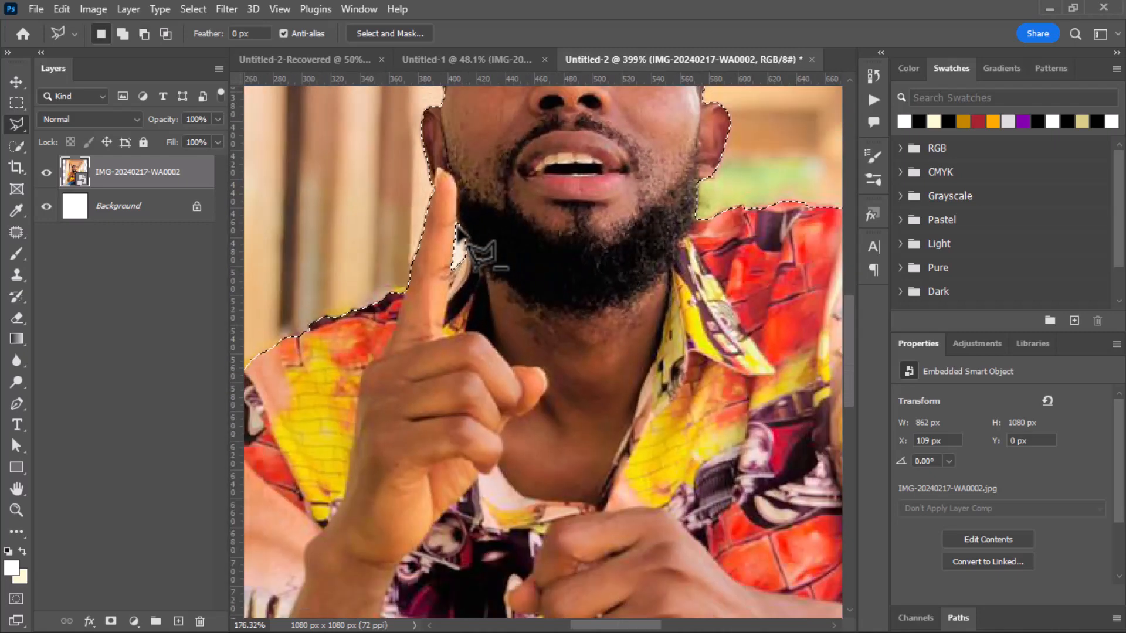
{"action": "scroll", "coordinate": [550, 160], "scroll_direction": "up", "scroll_amount": 4}
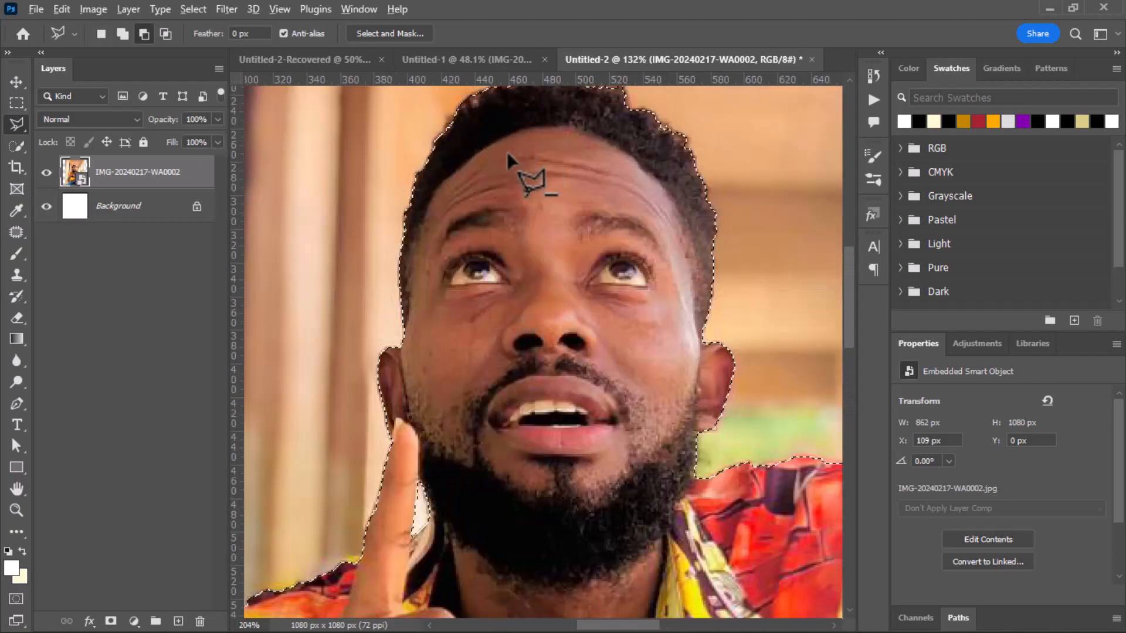
{"action": "scroll", "coordinate": [645, 194], "scroll_direction": "down", "scroll_amount": 7}
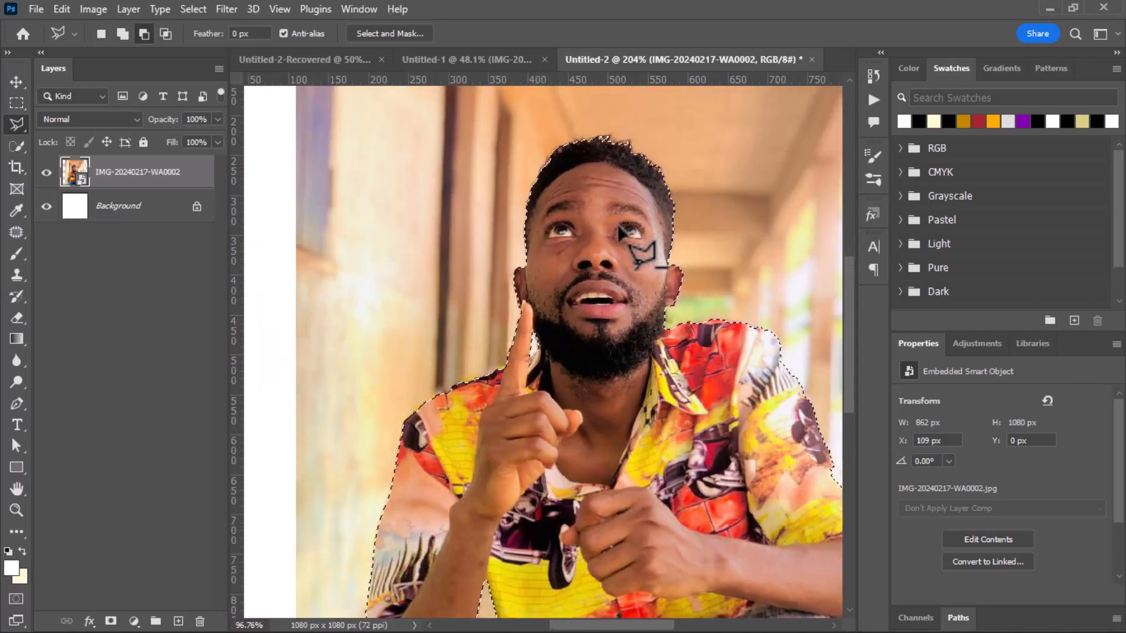
Step: Open the finished selection of the man in Select and Mask
{"action": "scroll", "coordinate": [618, 243], "scroll_direction": "down", "scroll_amount": 3}
{"action": "scroll", "coordinate": [637, 271], "scroll_direction": "down", "scroll_amount": 4}
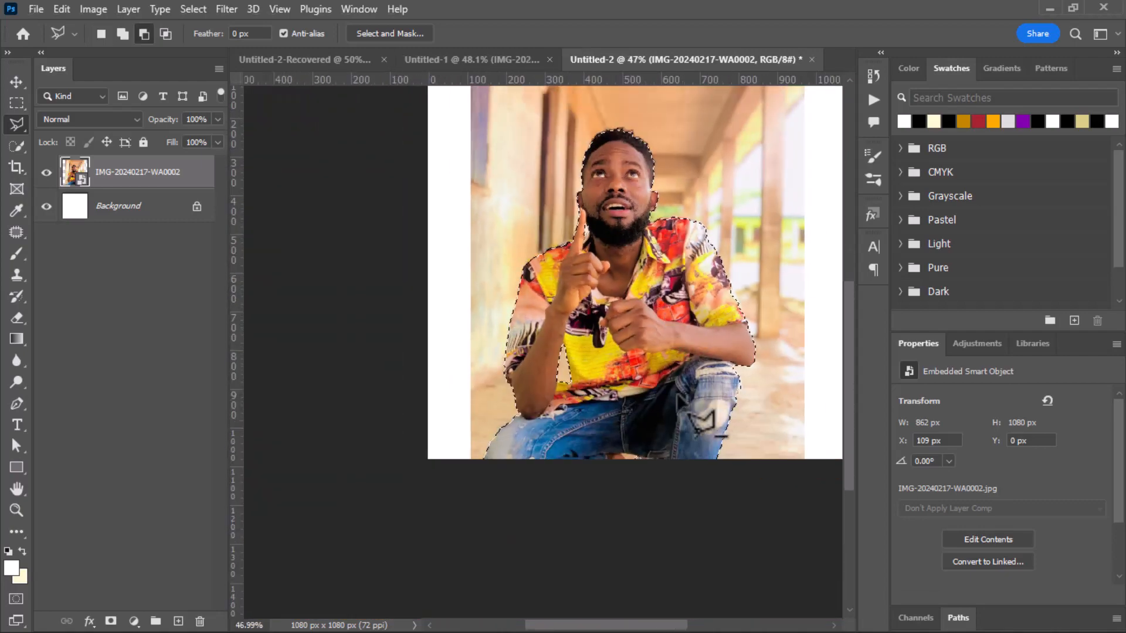
{"action": "scroll", "coordinate": [568, 434], "scroll_direction": "up", "scroll_amount": 3}
{"action": "scroll", "coordinate": [567, 434], "scroll_direction": "up", "scroll_amount": 1}
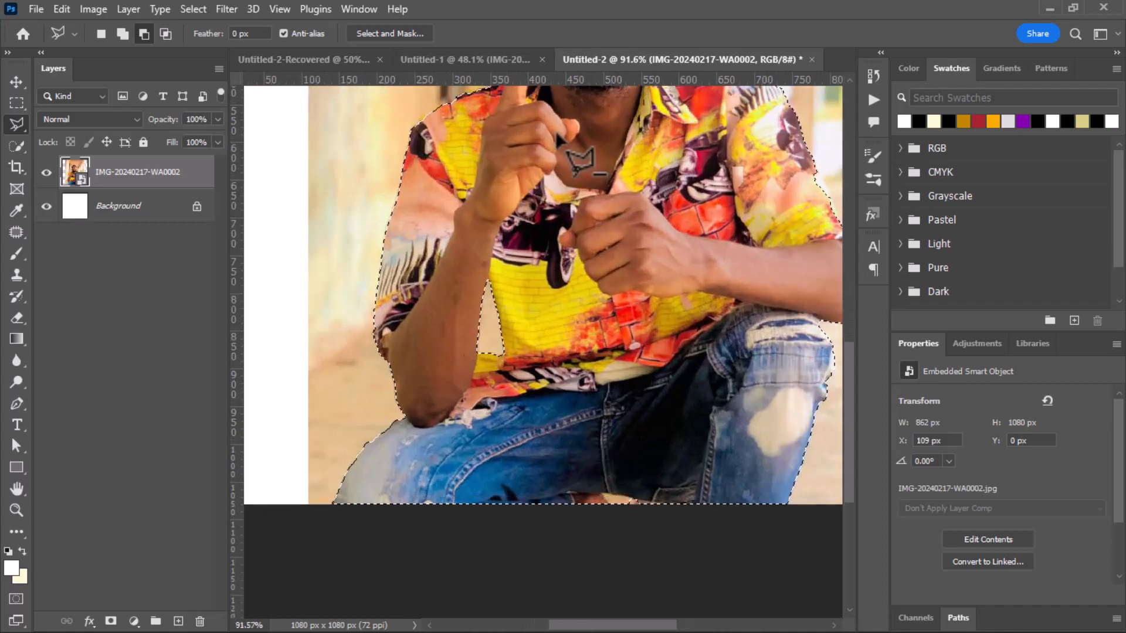
{"action": "scroll", "coordinate": [556, 146], "scroll_direction": "down", "scroll_amount": 3}
{"action": "scroll", "coordinate": [558, 159], "scroll_direction": "up", "scroll_amount": 3}
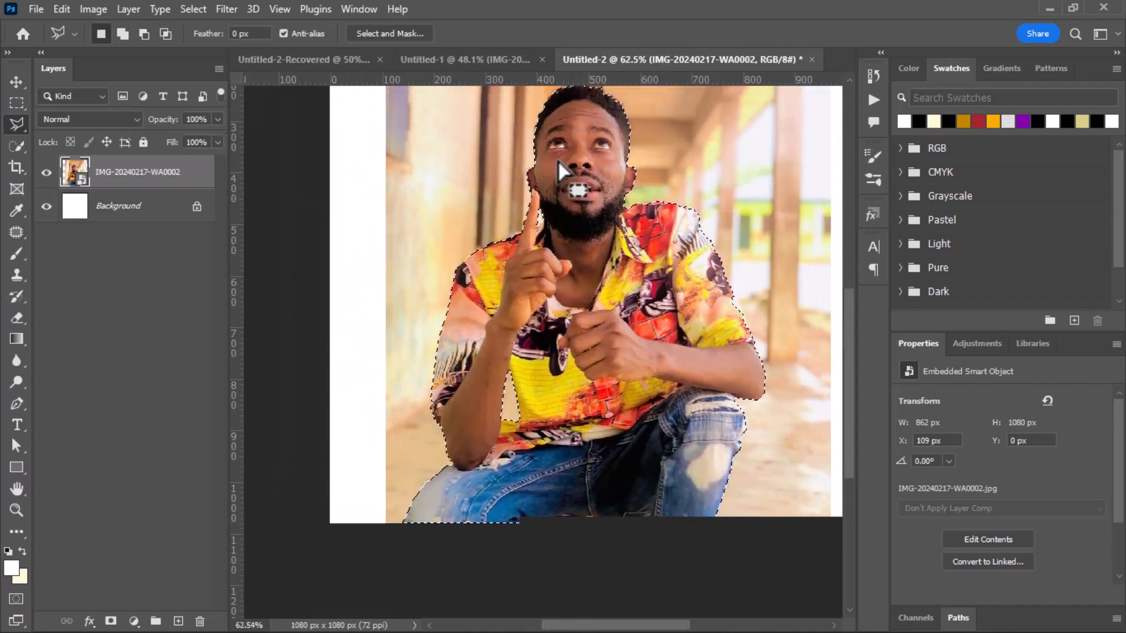
{"action": "right_click", "coordinate": [601, 304]}
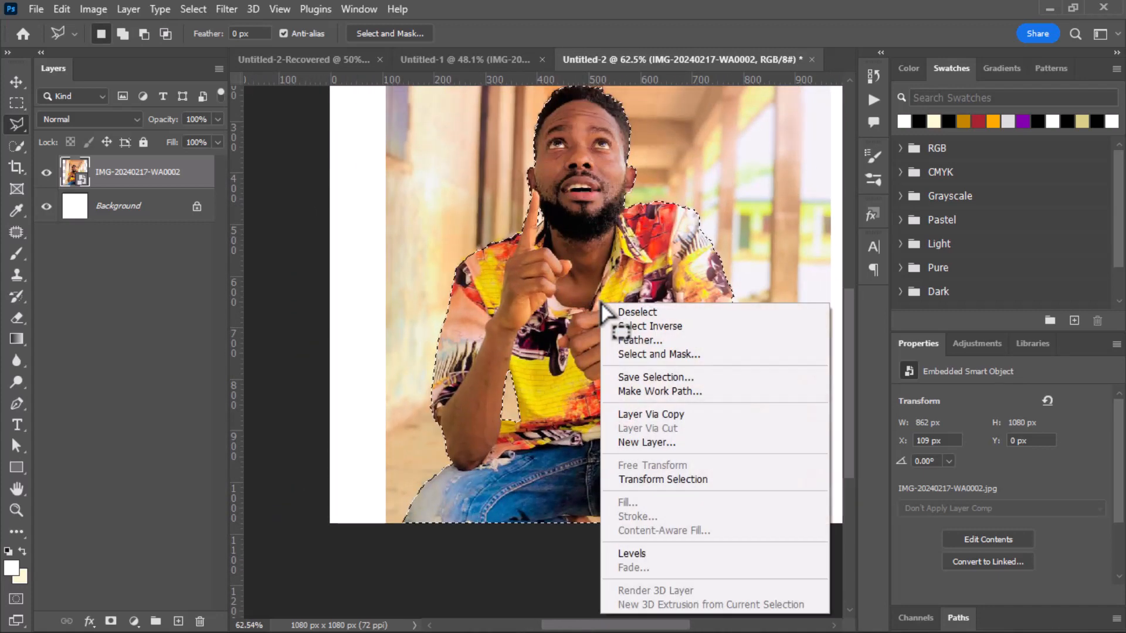
{"action": "left_click", "coordinate": [678, 354]}
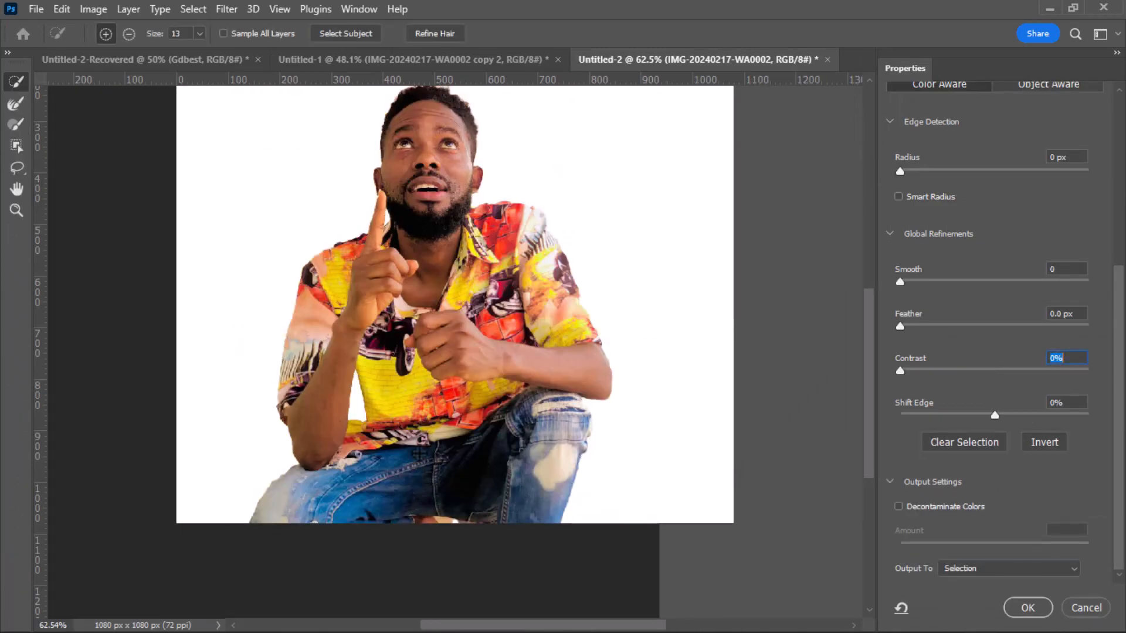
Step: Examine the cutout's edges around the man's hair, beard, raised finger, shirt and arms
{"action": "key", "text": "alt"}
{"action": "key", "text": "alt"}
{"action": "key", "text": "ctrl+plus"}
{"action": "key", "text": "ctrl+plus"}
{"action": "key", "text": "ctrl+plus"}
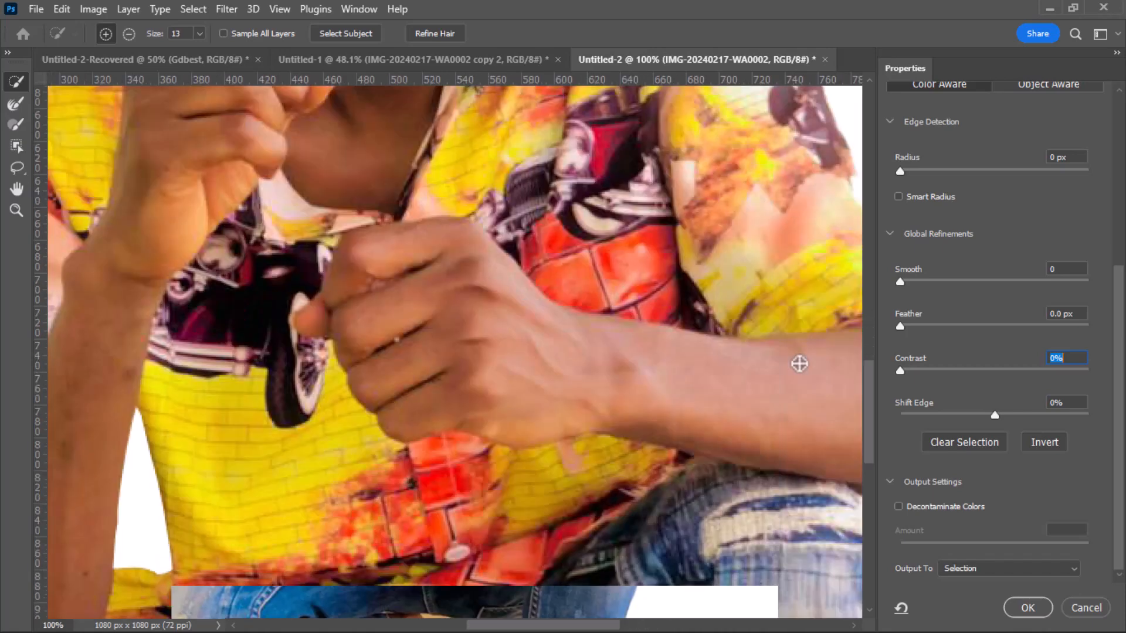
{"action": "key", "text": "ctrl+minus"}
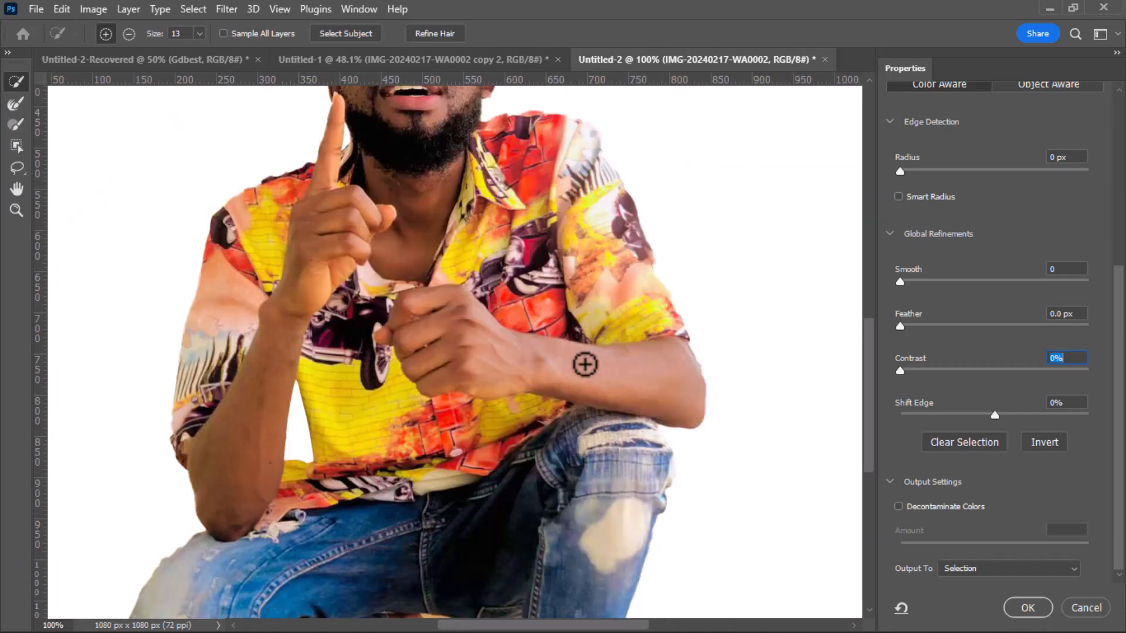
{"action": "left_click_drag", "start_coordinate": [473, 448], "coordinate": [527, 596]}
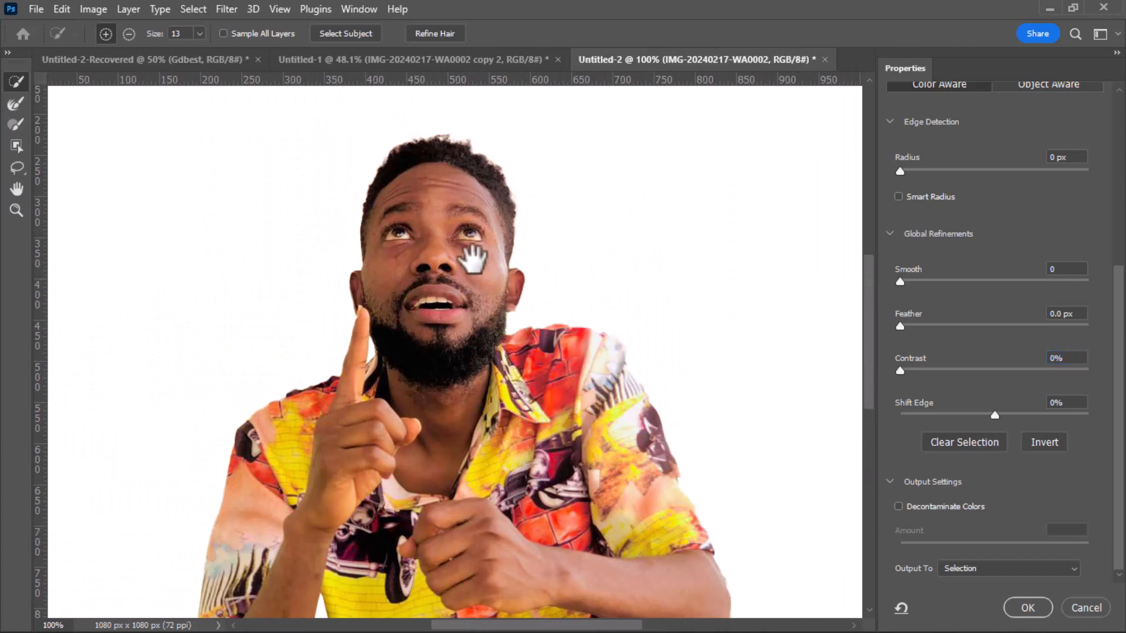
{"action": "left_click_drag", "start_coordinate": [473, 260], "coordinate": [514, 302]}
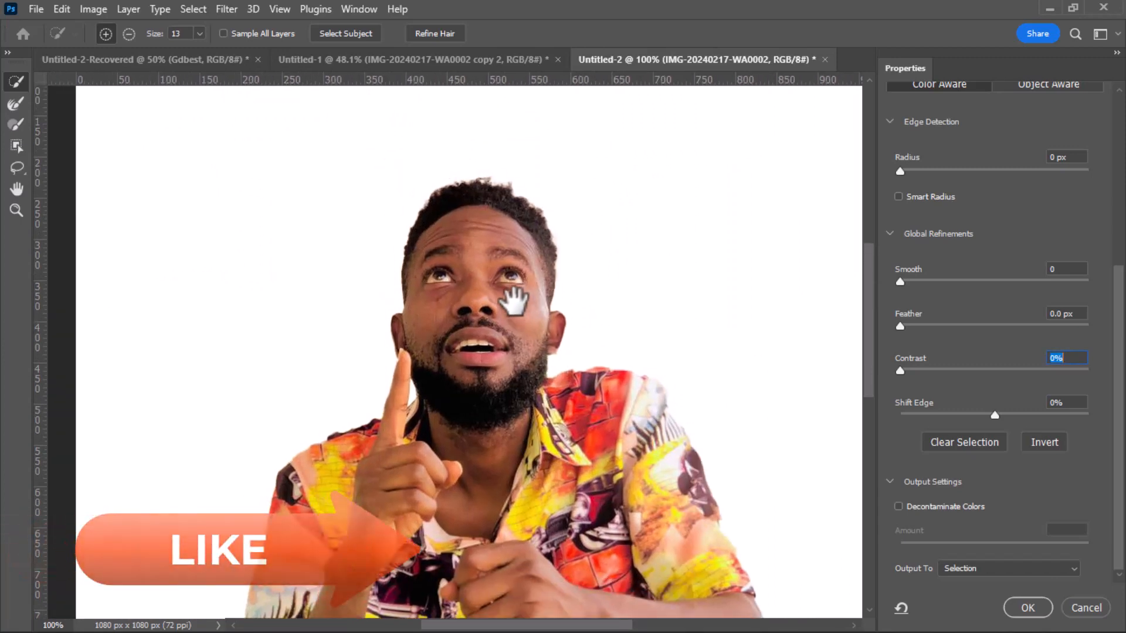
{"action": "left_click_drag", "start_coordinate": [465, 216], "coordinate": [520, 100]}
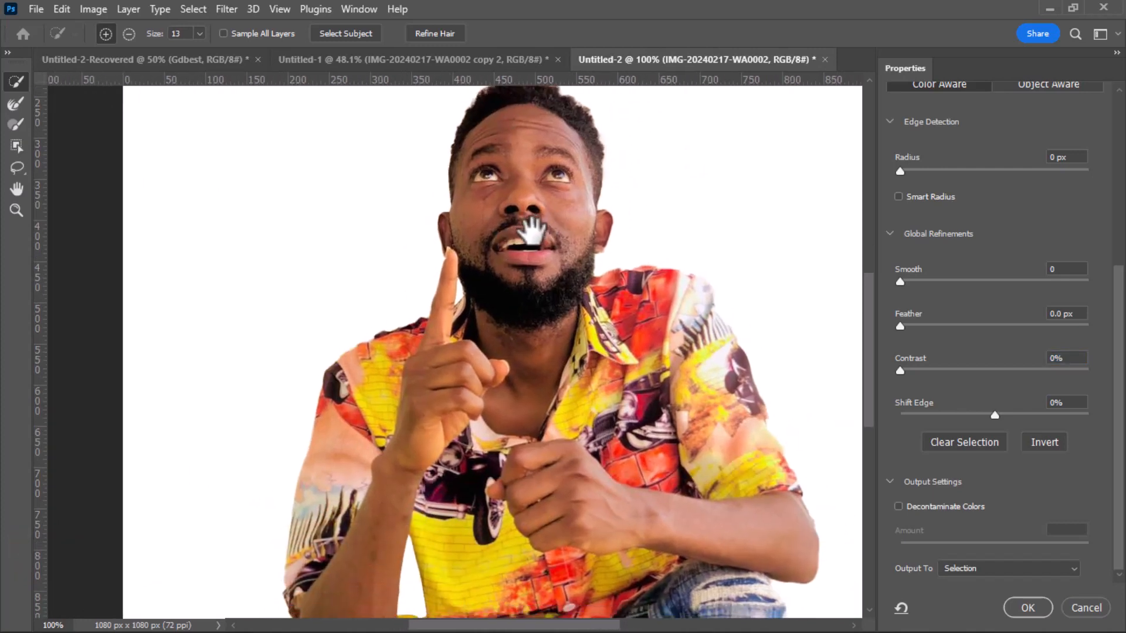
{"action": "left_click_drag", "start_coordinate": [532, 232], "coordinate": [493, 207]}
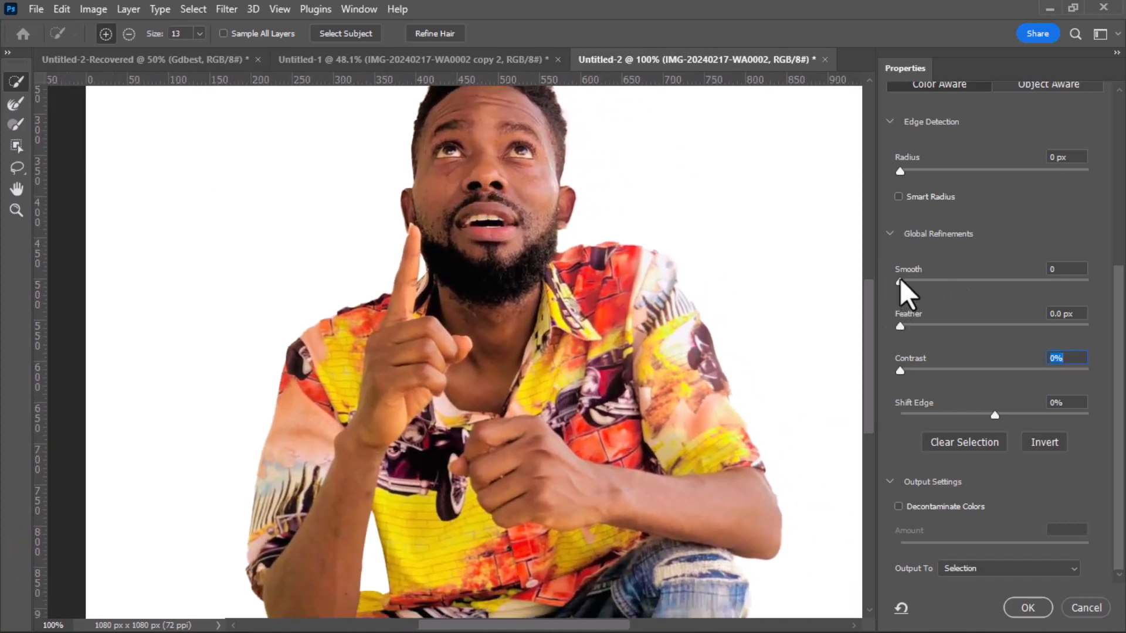
Step: Refine the selection edge with Smooth 34 and Contrast 38%, and output the result to a new layer
{"action": "left_click_drag", "start_coordinate": [901, 282], "coordinate": [964, 281]}
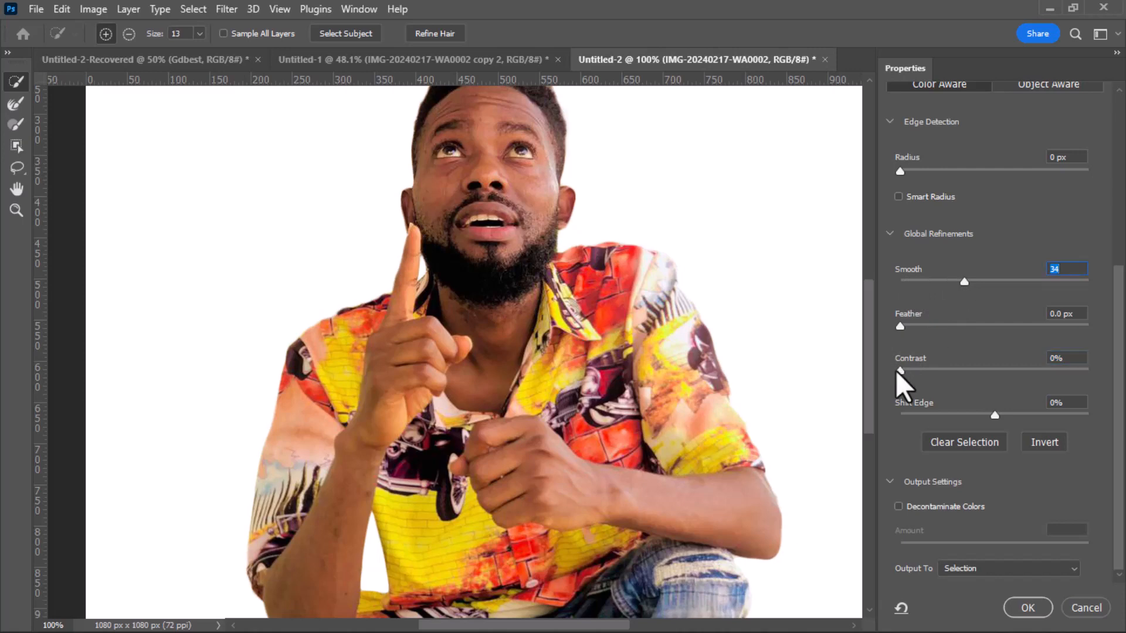
{"action": "left_click_drag", "start_coordinate": [903, 372], "coordinate": [972, 365]}
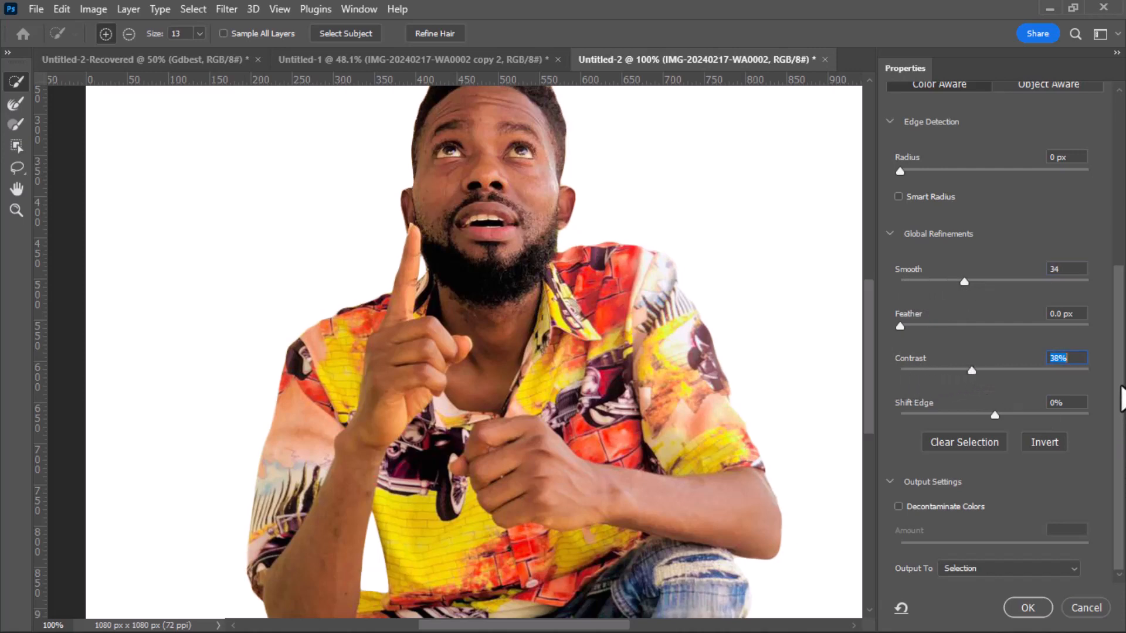
{"action": "left_click", "coordinate": [1065, 568]}
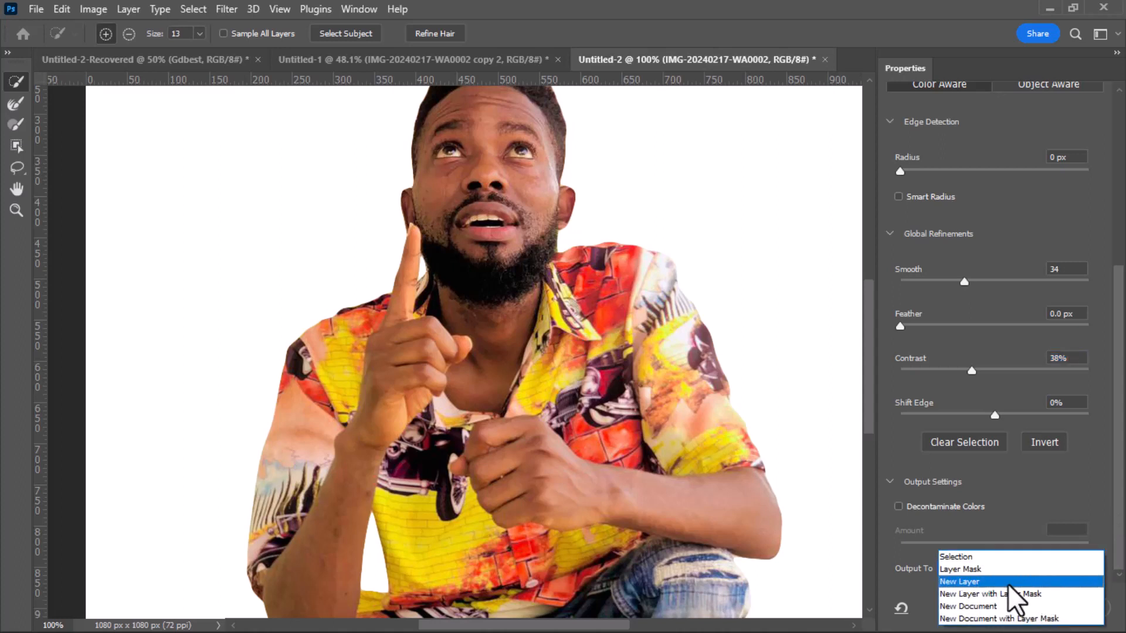
{"action": "left_click", "coordinate": [1005, 583]}
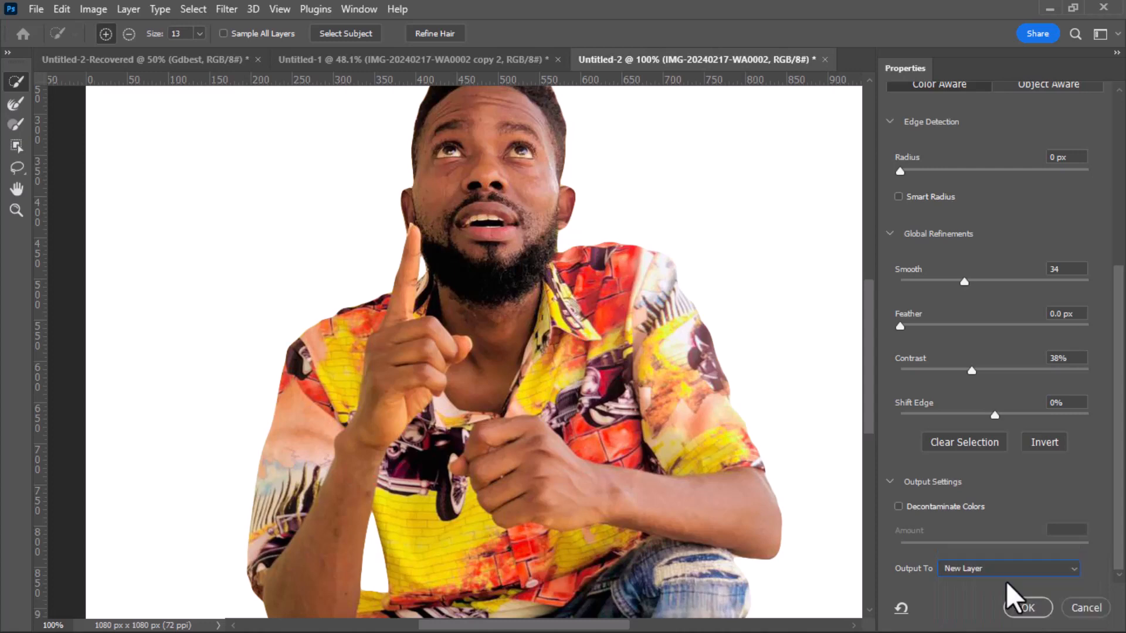
{"action": "left_click", "coordinate": [1027, 608]}
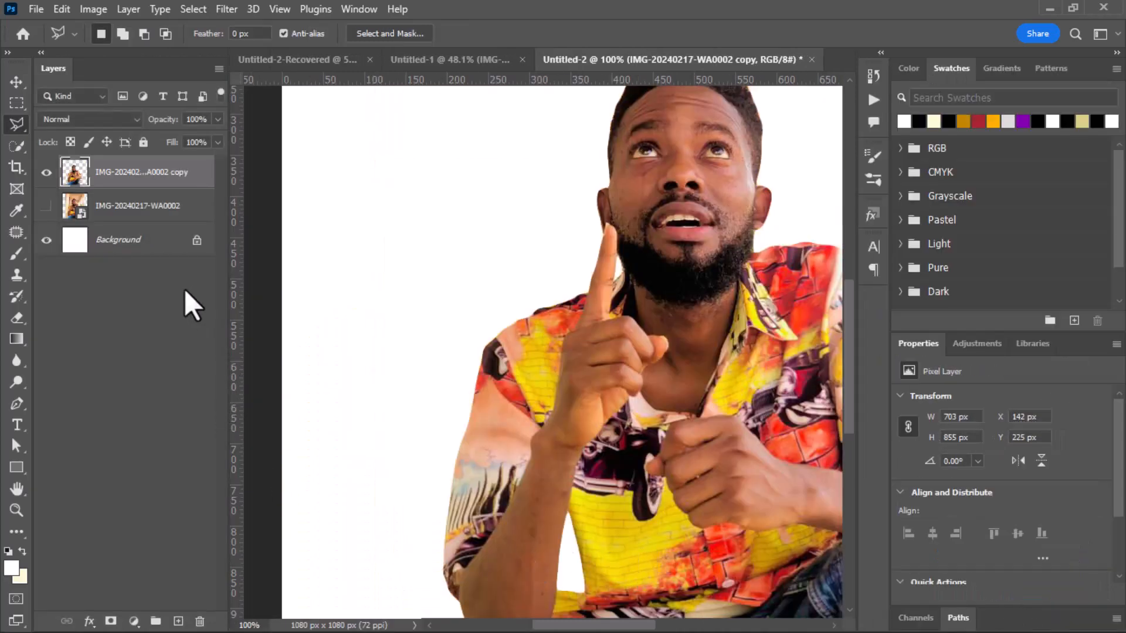
Step: Delete the hidden original photo layer IMG-20240217-WA0002
{"action": "left_click", "coordinate": [160, 223]}
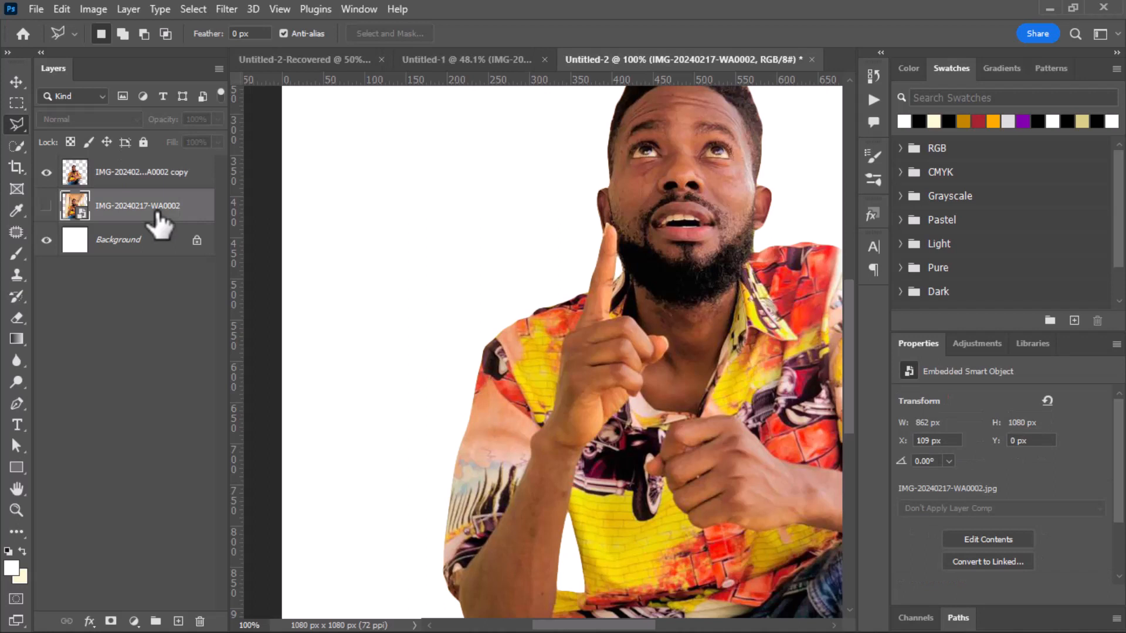
{"action": "key", "text": "Delete"}
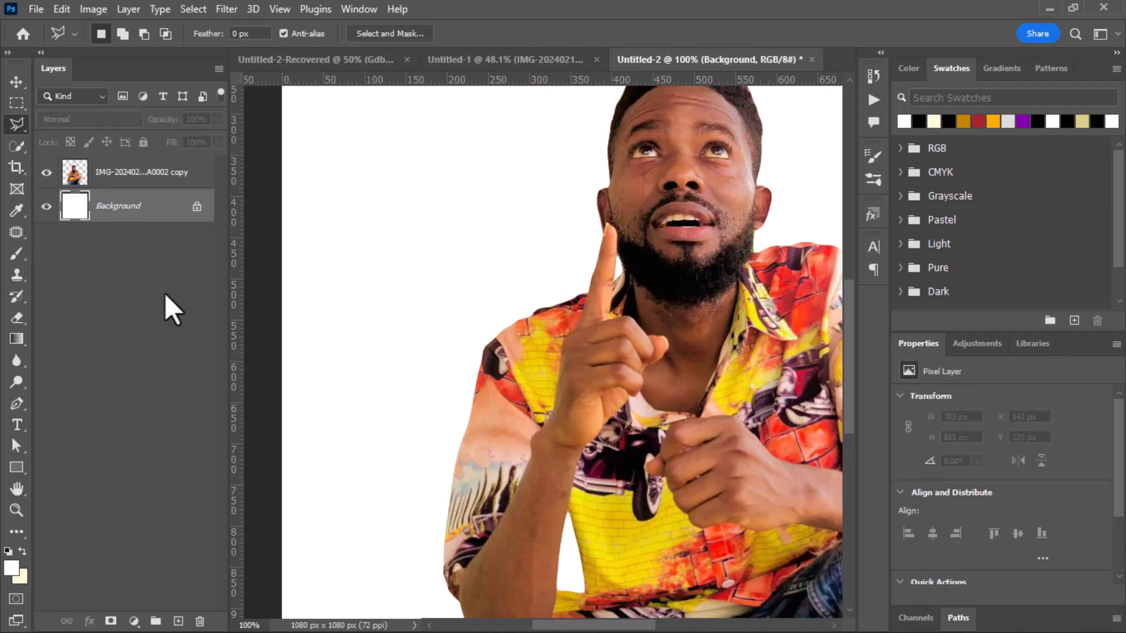
Step: Move the man's cutout about 17 px to the right and 34 px up on the canvas
{"action": "scroll", "coordinate": [528, 375], "scroll_direction": "down", "scroll_amount": 1}
{"action": "scroll", "coordinate": [527, 378], "scroll_direction": "down", "scroll_amount": 1}
{"action": "left_click", "coordinate": [17, 82]}
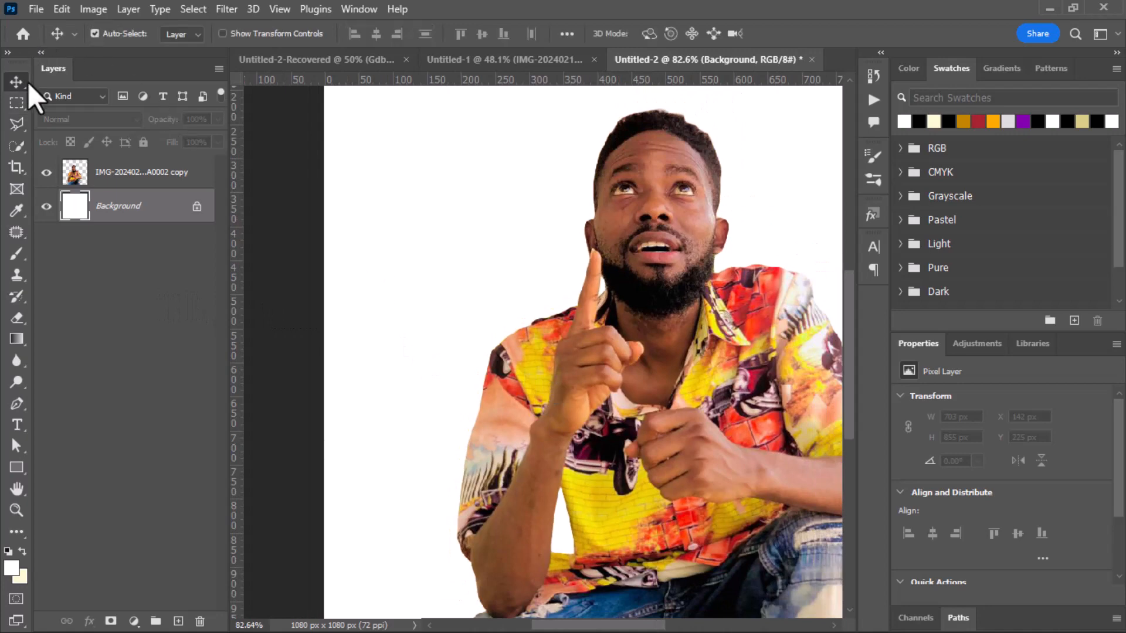
{"action": "scroll", "coordinate": [594, 378], "scroll_direction": "down", "scroll_amount": 3}
{"action": "left_click_drag", "start_coordinate": [686, 349], "coordinate": [555, 275]}
{"action": "left_click", "coordinate": [546, 322]}
{"action": "left_click_drag", "start_coordinate": [546, 322], "coordinate": [554, 306]}
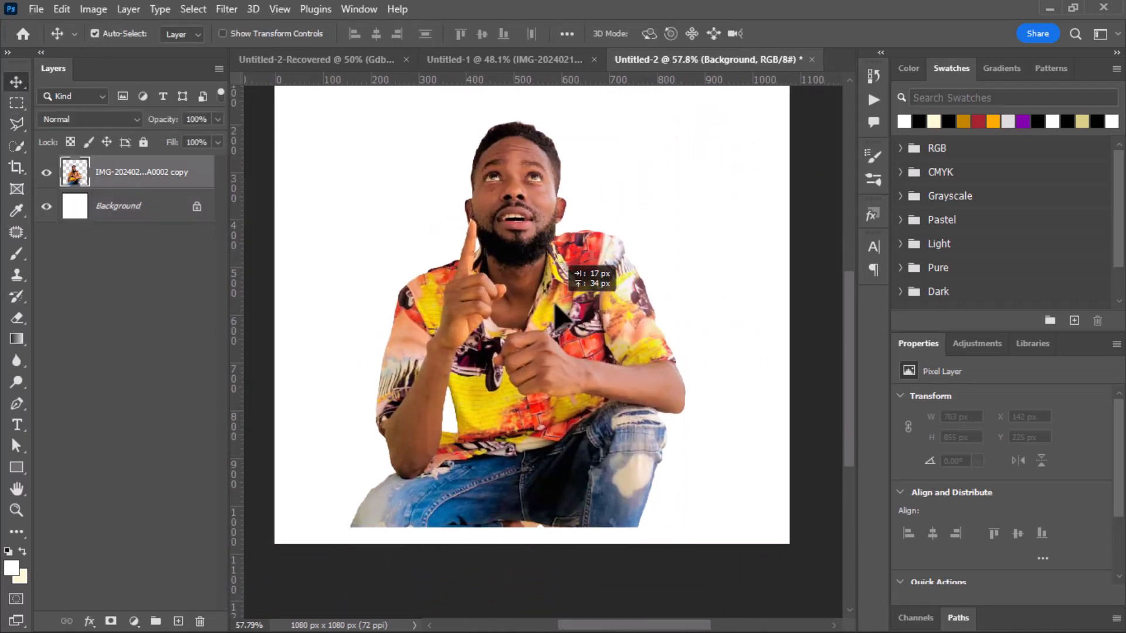
{"action": "scroll", "coordinate": [424, 271], "scroll_direction": "up", "scroll_amount": 1}
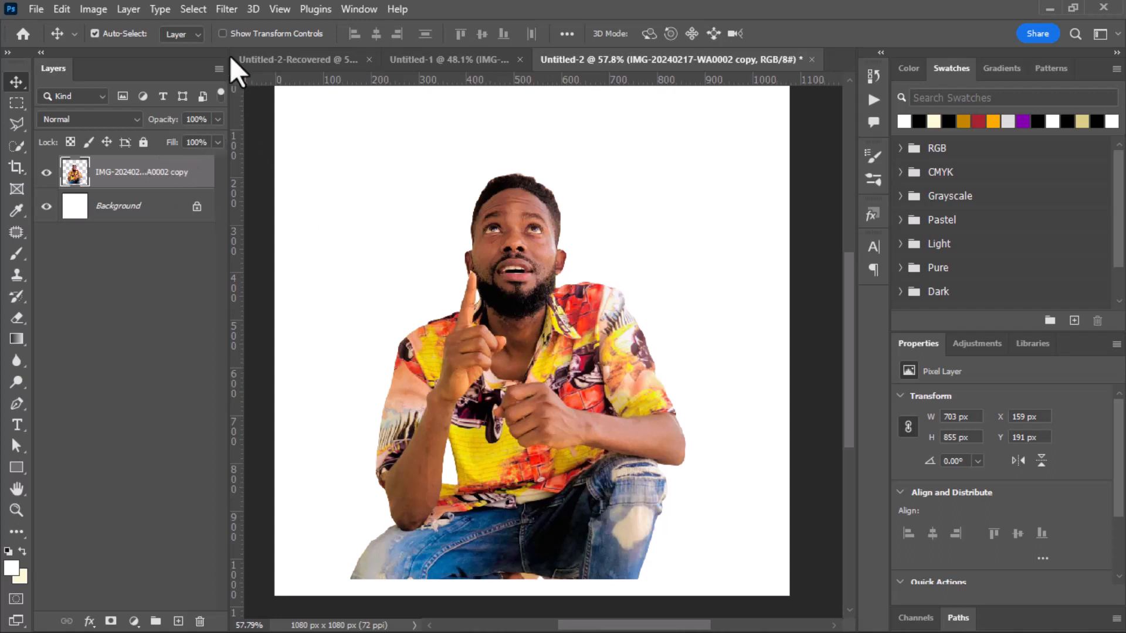
{"action": "left_click", "coordinate": [226, 13]}
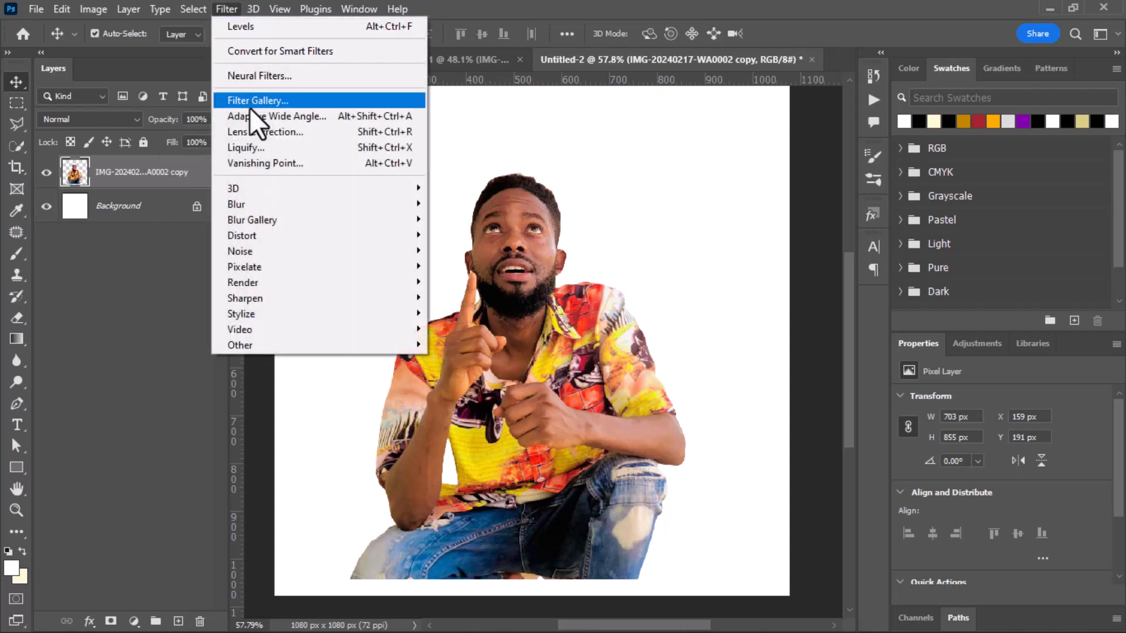
{"action": "left_click", "coordinate": [527, 244]}
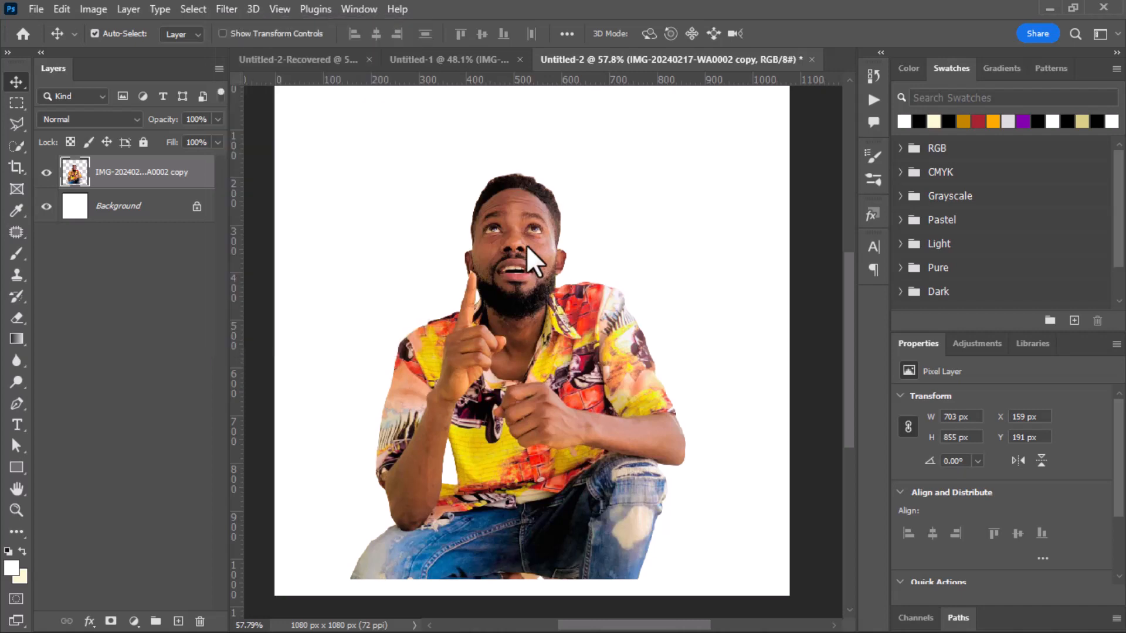
{"action": "scroll", "coordinate": [527, 245], "scroll_direction": "up", "scroll_amount": 1}
{"action": "scroll", "coordinate": [527, 245], "scroll_direction": "up", "scroll_amount": 10}
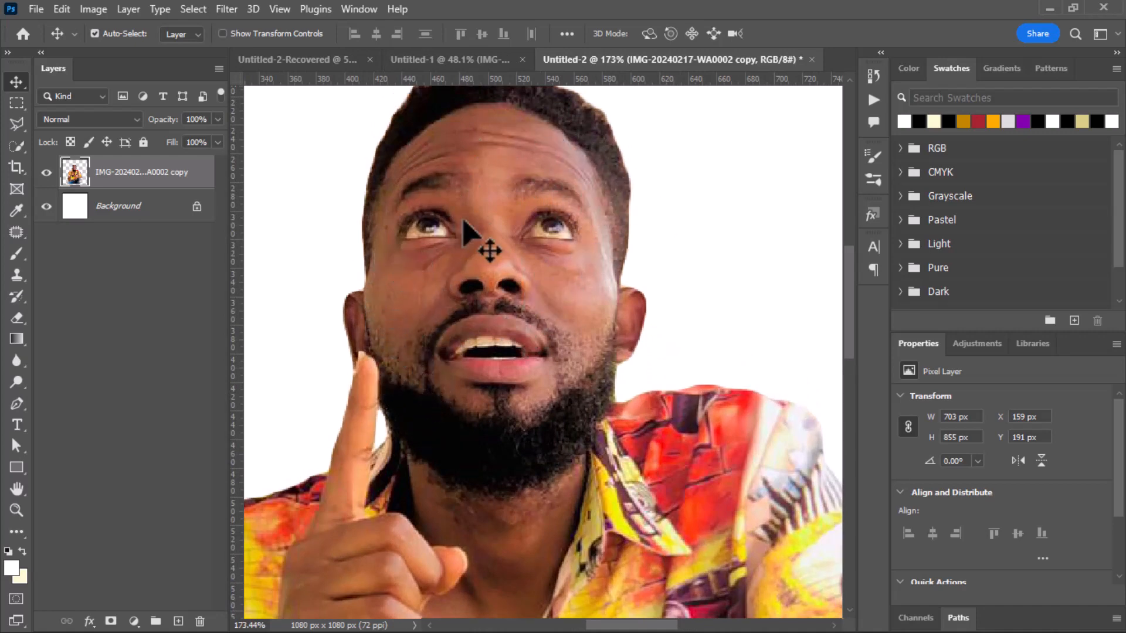
{"action": "scroll", "coordinate": [551, 272], "scroll_direction": "down", "scroll_amount": 3}
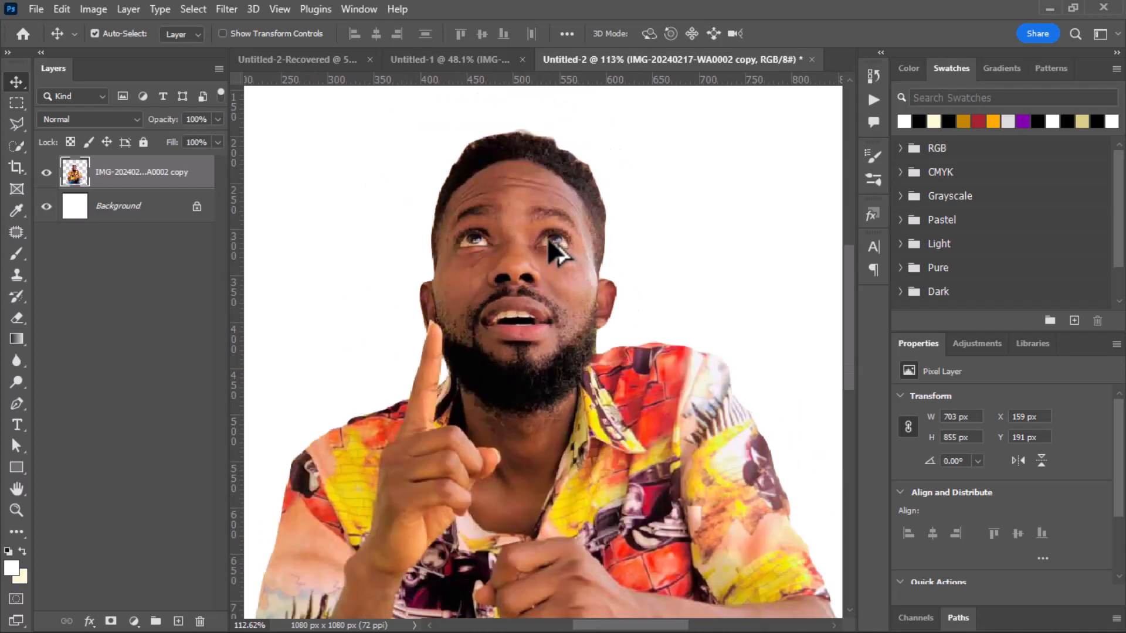
{"action": "scroll", "coordinate": [548, 237], "scroll_direction": "down", "scroll_amount": 2}
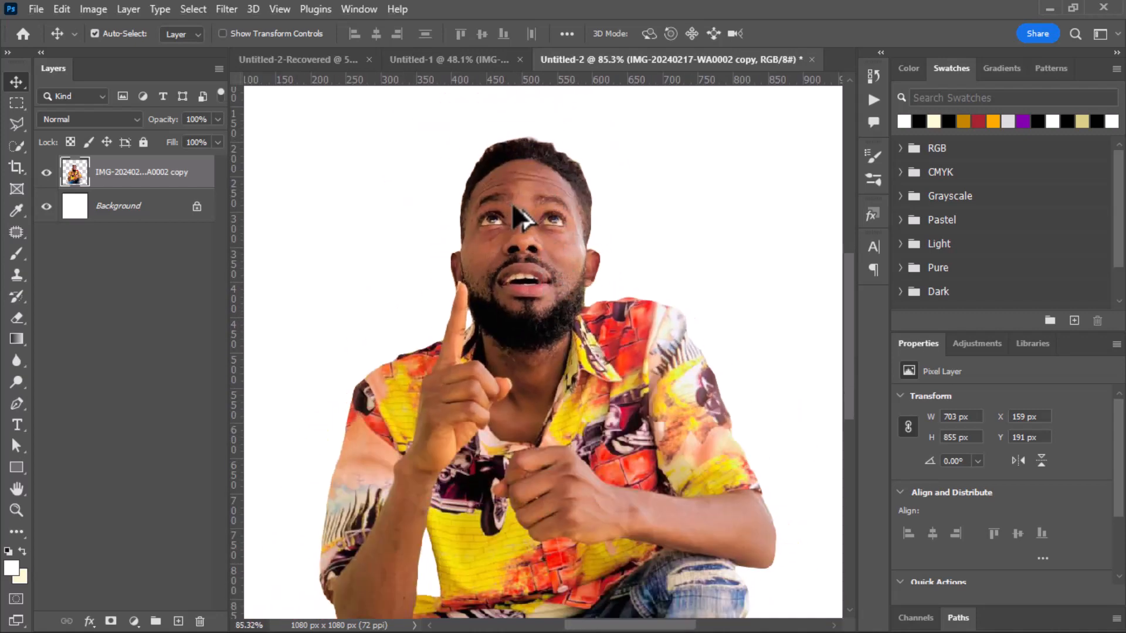
{"action": "scroll", "coordinate": [580, 297], "scroll_direction": "down", "scroll_amount": 2}
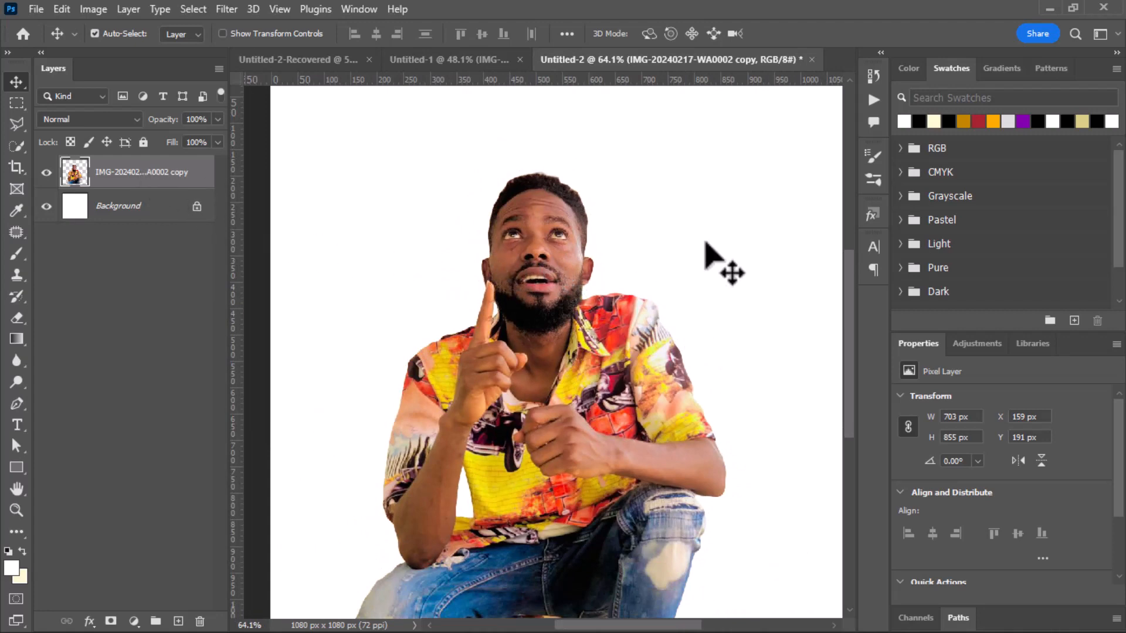
Step: Duplicate the cutout layer and invert the colours of the duplicate
{"action": "key", "text": "ctrl"}
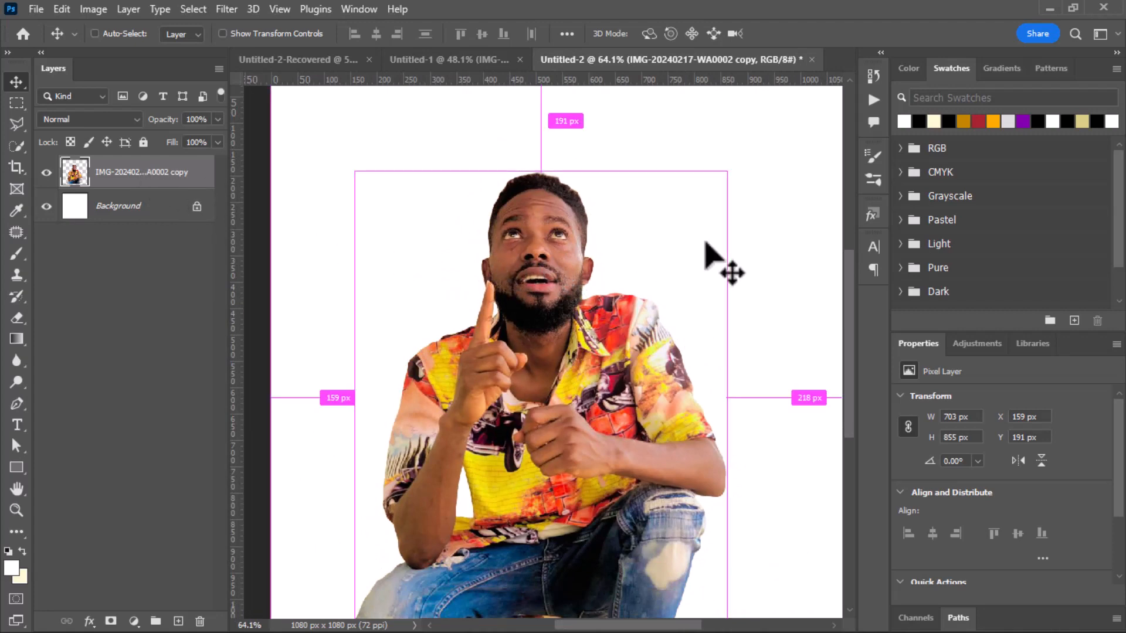
{"action": "key", "text": "ctrl+j"}
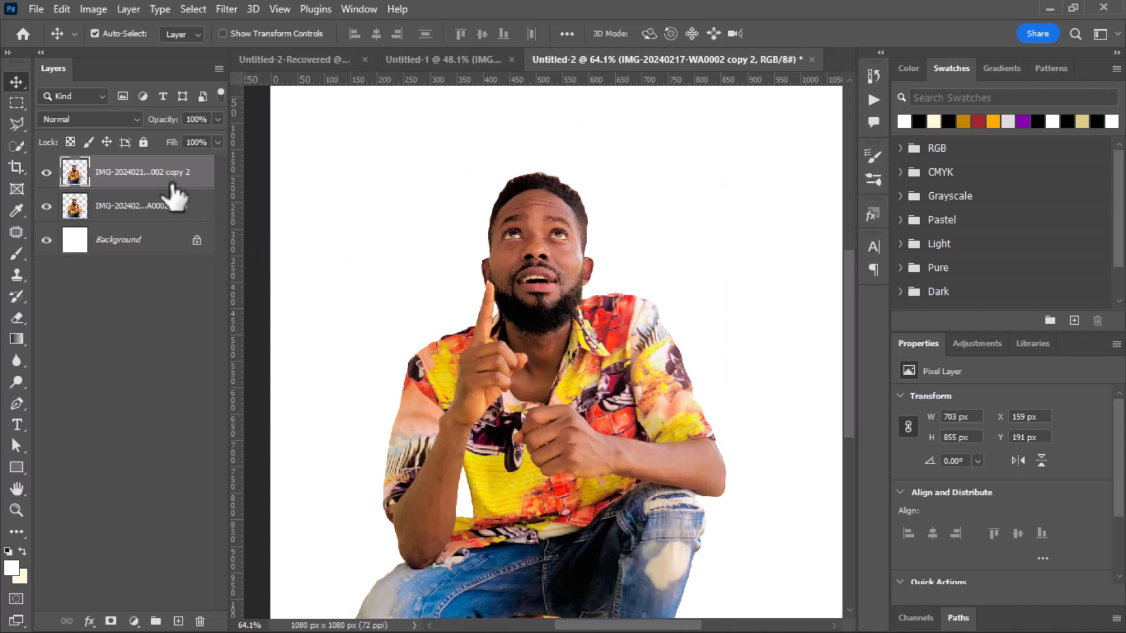
{"action": "key", "text": "ctrl"}
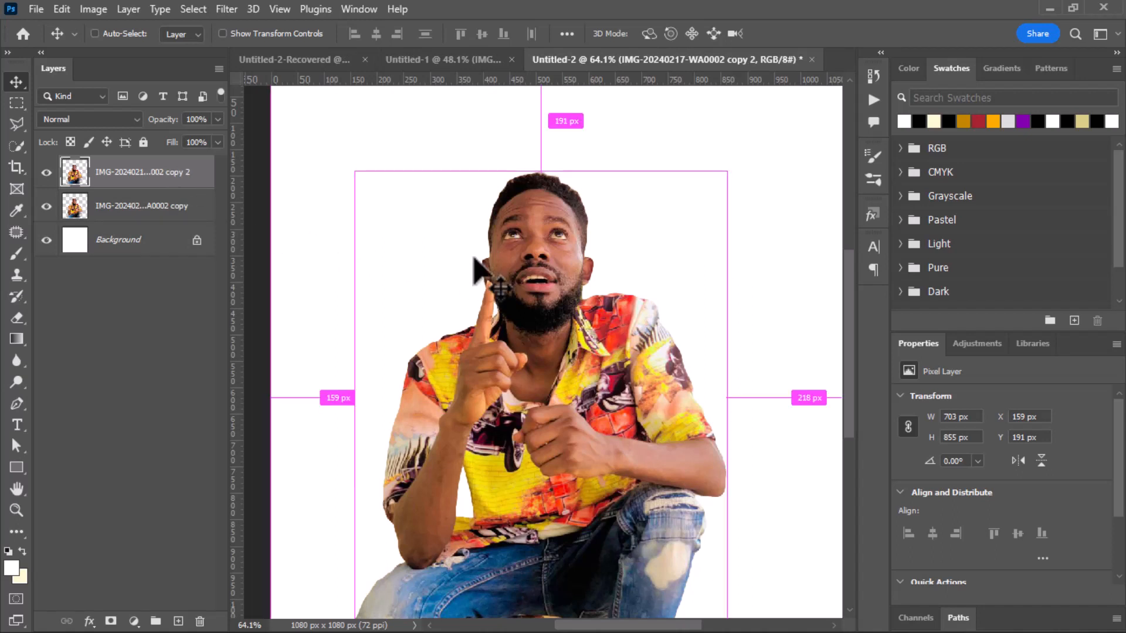
{"action": "key", "text": "ctrl+i"}
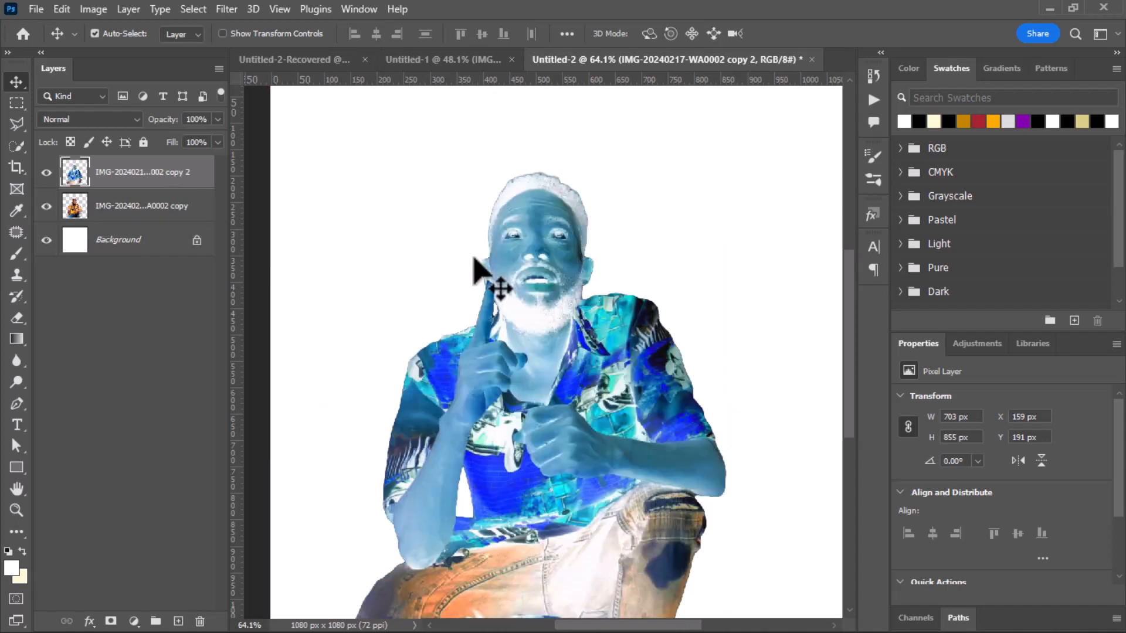
Step: Set the inverted duplicate's blend mode to Vivid Light
{"action": "scroll", "coordinate": [110, 192], "scroll_direction": "up", "scroll_amount": 1}
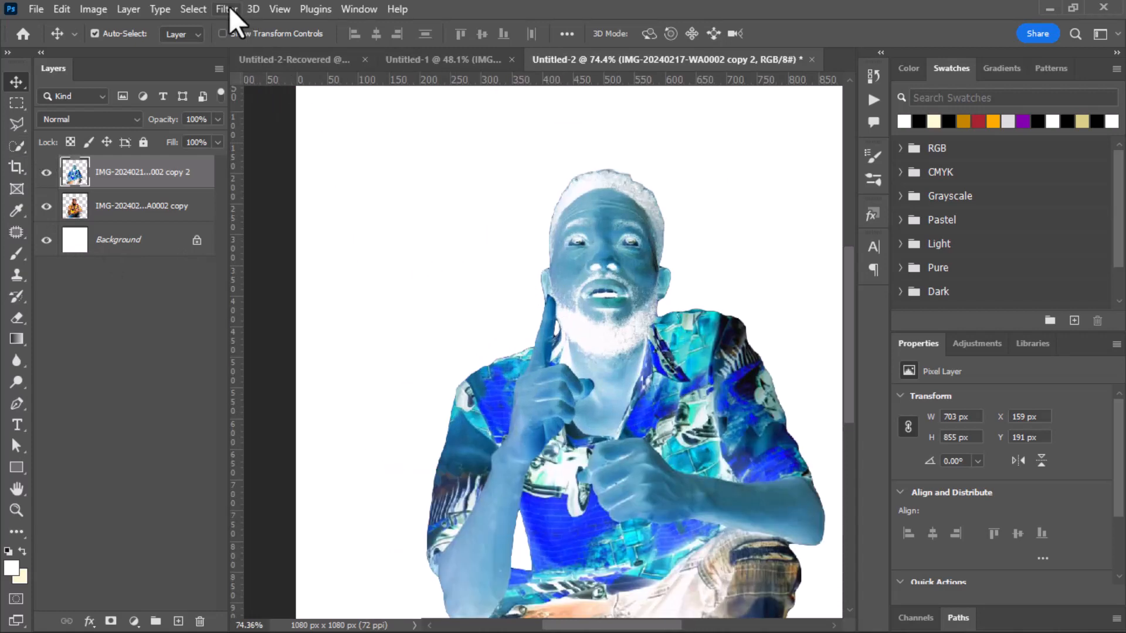
{"action": "left_click", "coordinate": [96, 120]}
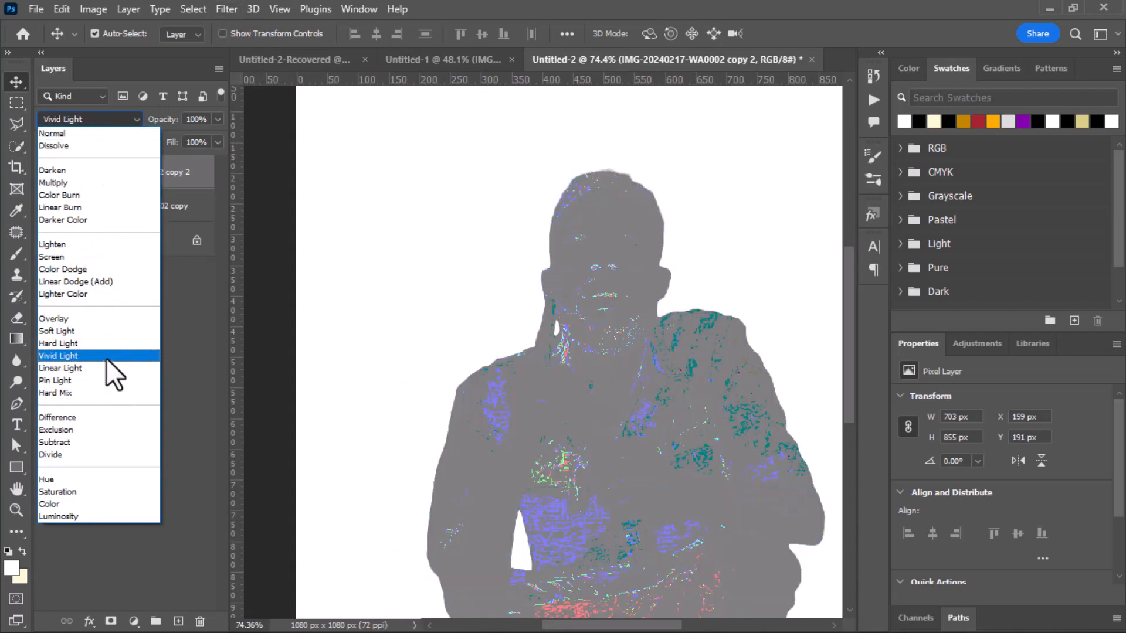
{"action": "left_click", "coordinate": [107, 357]}
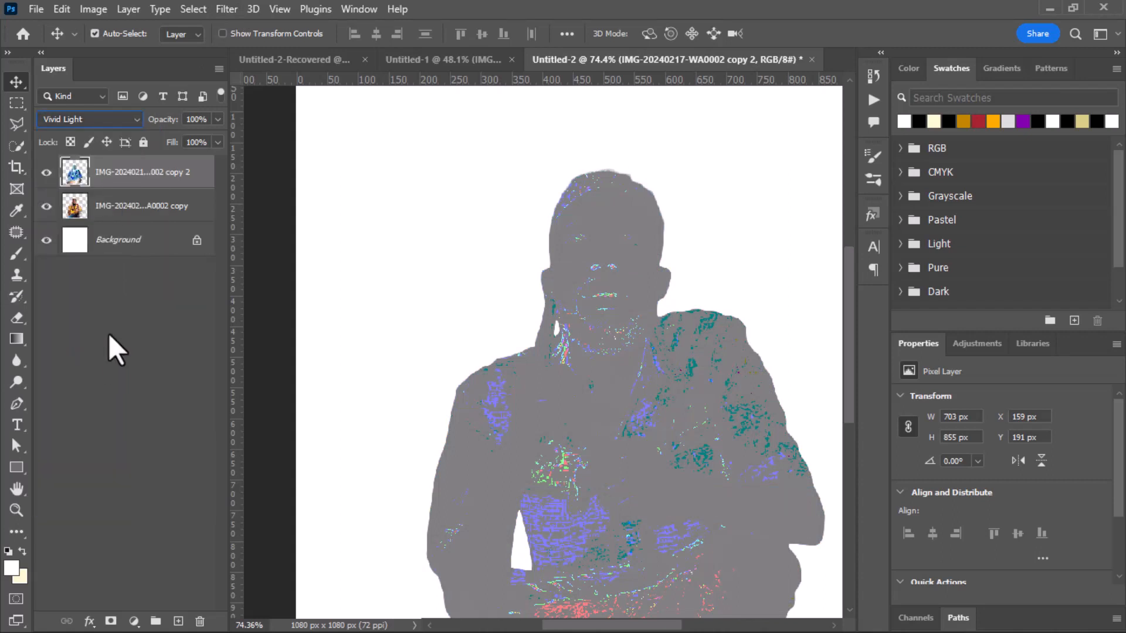
Step: Apply a High Pass filter with a 2.2 px radius to the inverted Vivid Light copy
{"action": "left_click", "coordinate": [226, 9]}
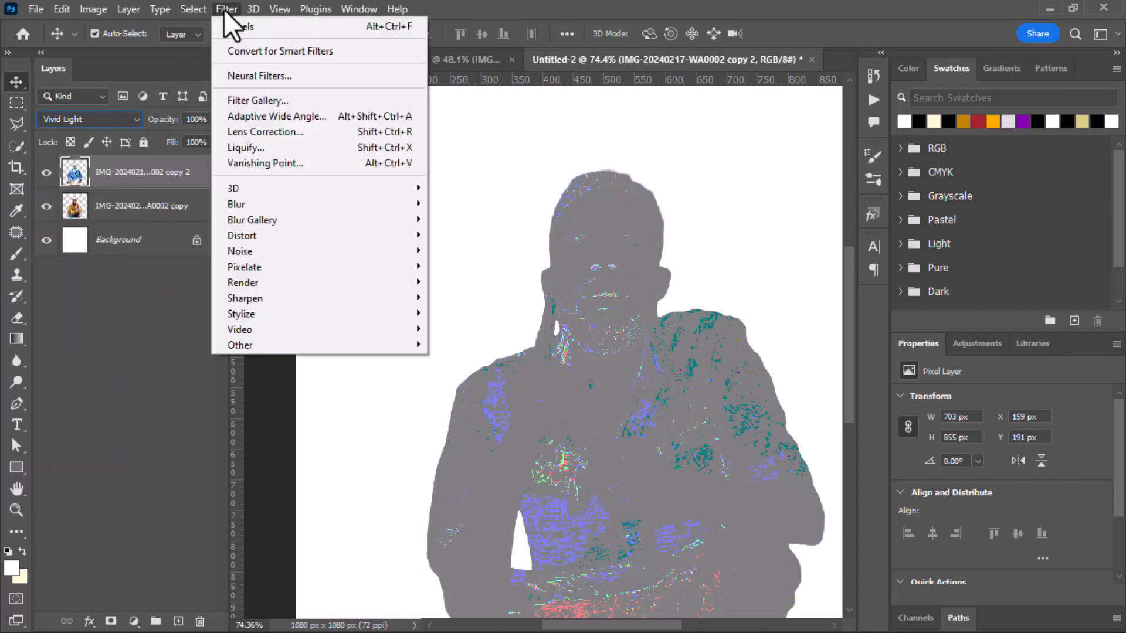
{"action": "mouse_move", "coordinate": [271, 342]}
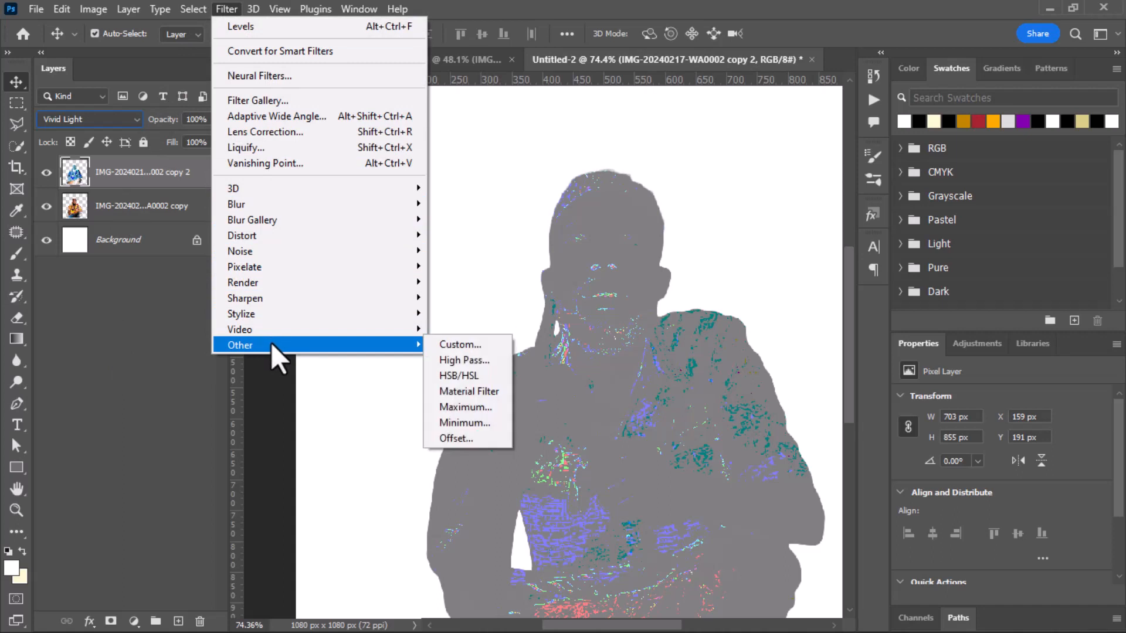
{"action": "left_click", "coordinate": [462, 360]}
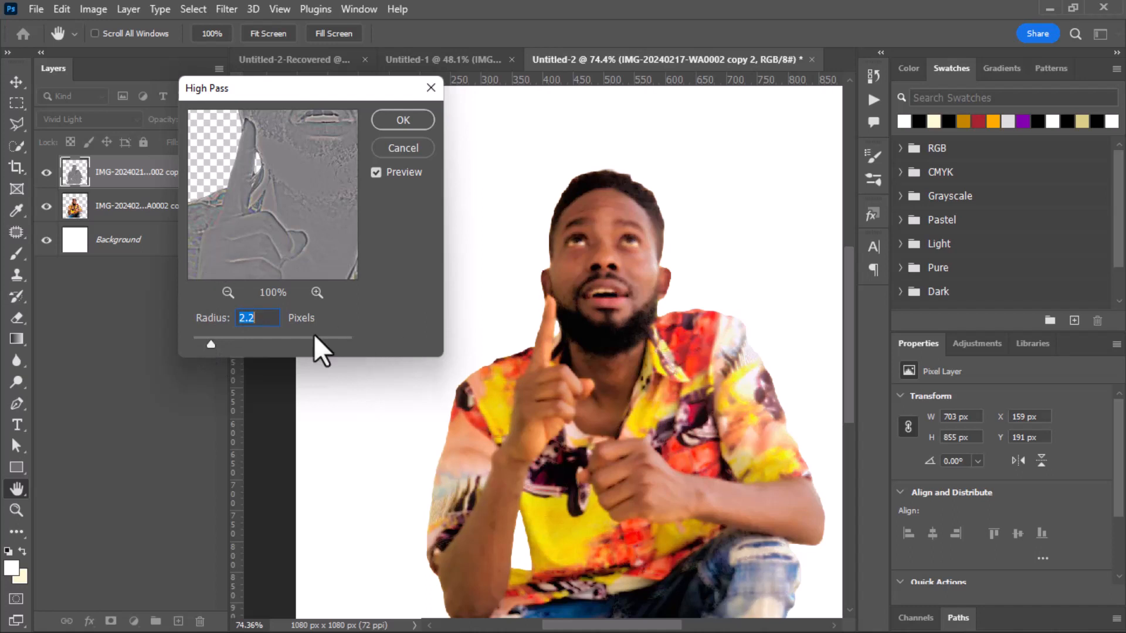
{"action": "left_click", "coordinate": [407, 124]}
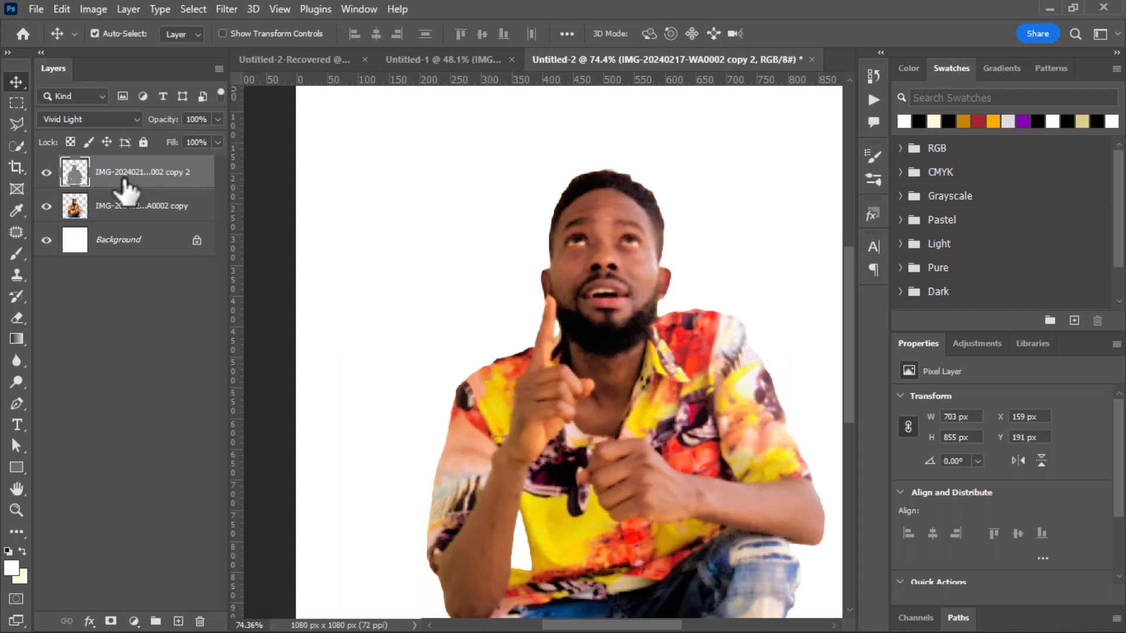
Step: Add a layer mask to the Vivid Light copy and invert the mask to black
{"action": "left_click", "coordinate": [109, 621]}
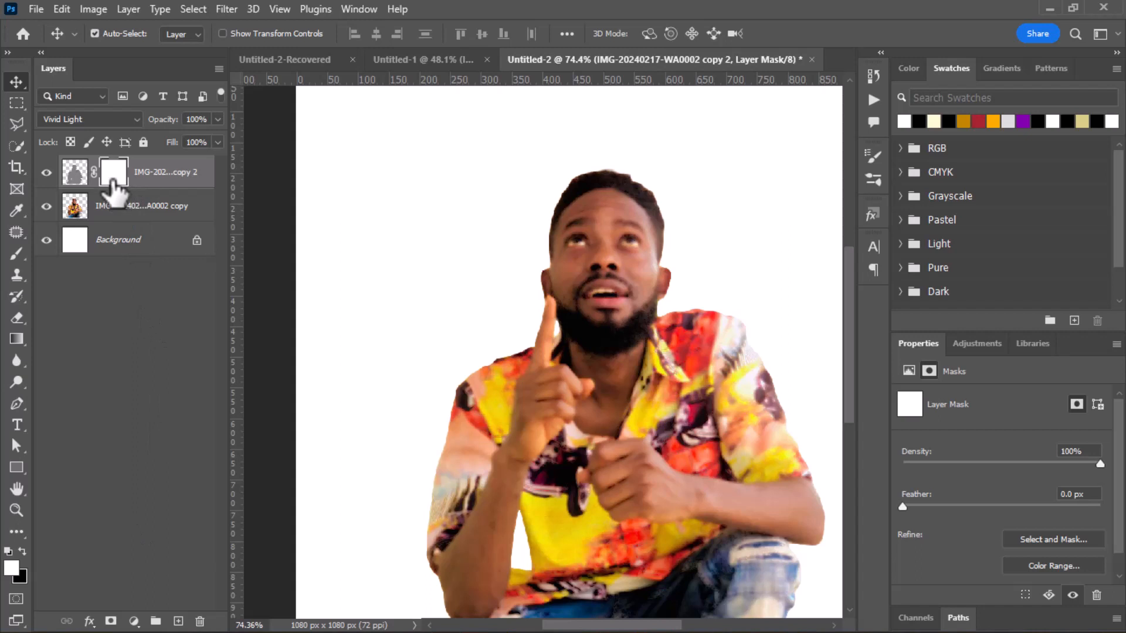
{"action": "key", "text": "ctrl+i"}
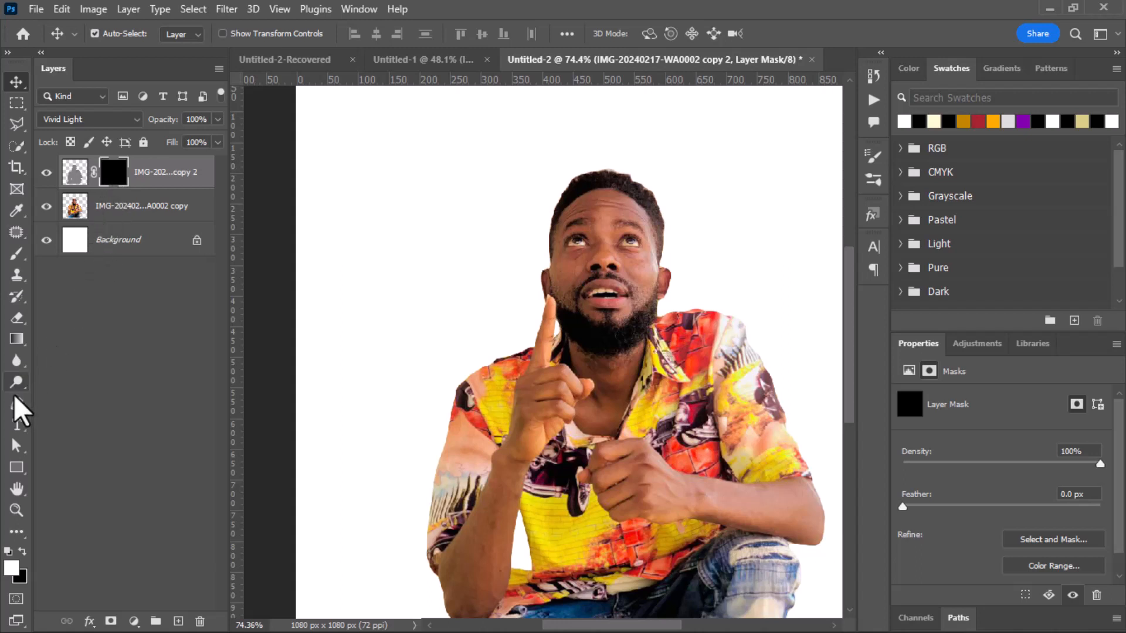
Step: Paint white on the mask with a soft 15 px brush to smooth the man's left cheek and the skin under that eye
{"action": "left_click", "coordinate": [16, 255]}
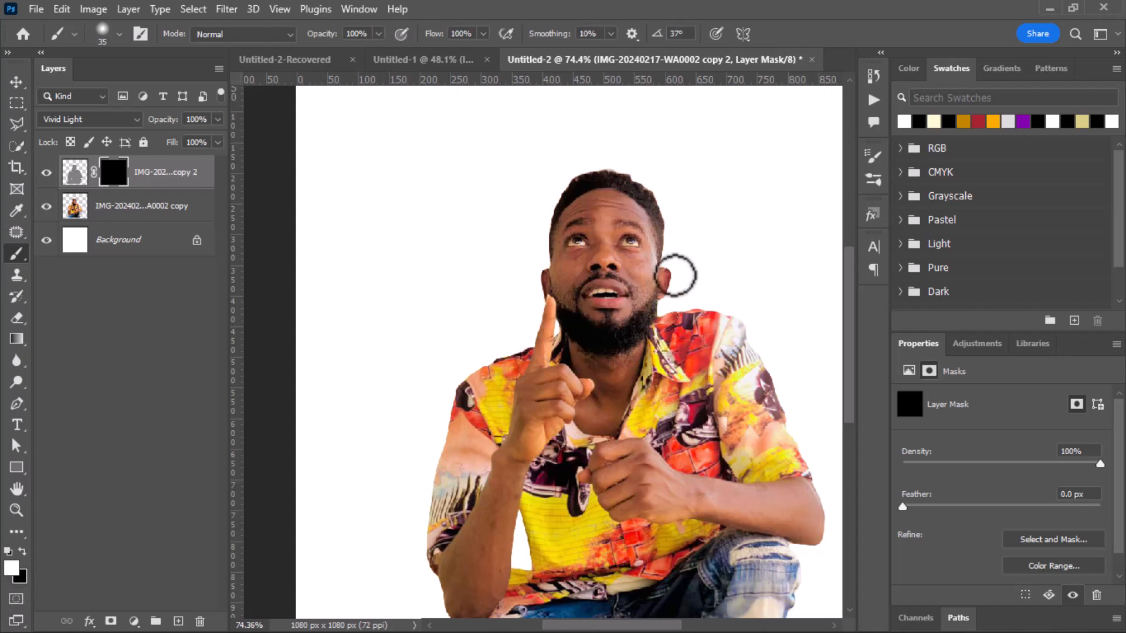
{"action": "scroll", "coordinate": [636, 267], "scroll_direction": "up", "scroll_amount": 5}
{"action": "scroll", "coordinate": [634, 268], "scroll_direction": "up", "scroll_amount": 1}
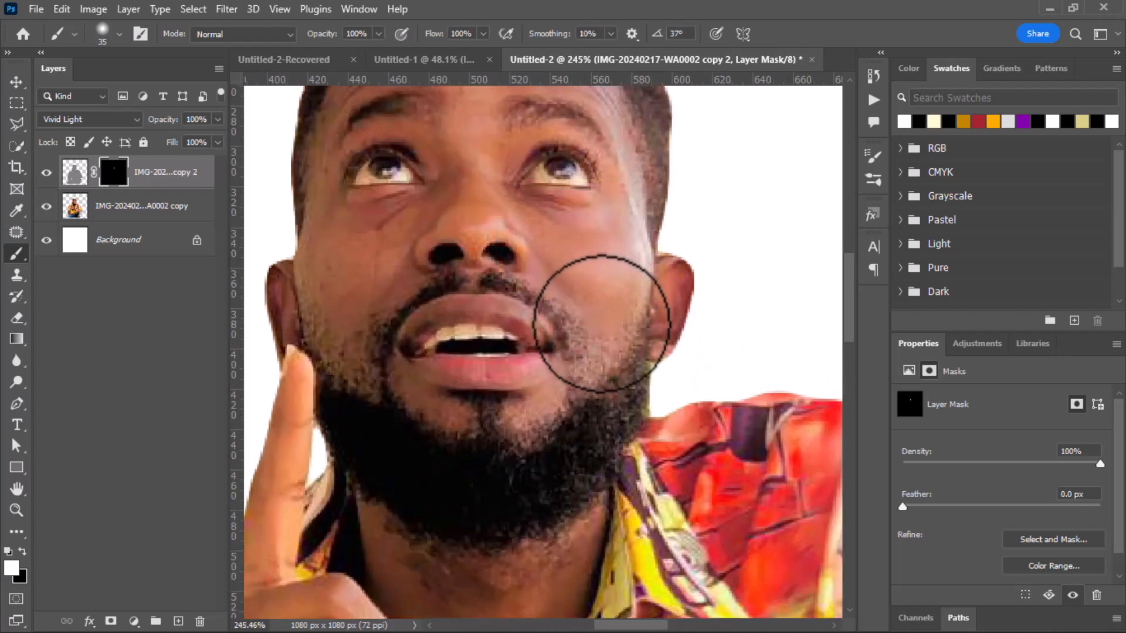
{"action": "key", "text": "bracketleft"}
{"action": "key", "text": "bracketleft"}
{"action": "key", "text": "bracketleft"}
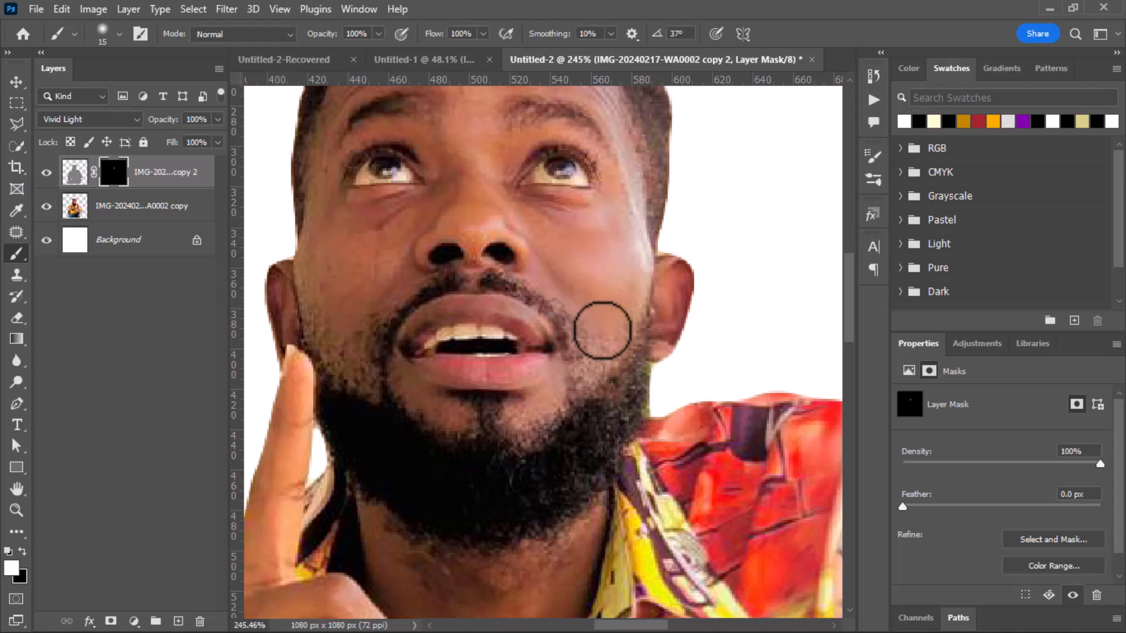
{"action": "mouse_move", "coordinate": [593, 351]}
{"action": "left_mouse_down"}
{"action": "mouse_move", "coordinate": [590, 373]}
{"action": "mouse_move", "coordinate": [620, 324]}
{"action": "mouse_move", "coordinate": [626, 282]}
{"action": "mouse_move", "coordinate": [626, 297]}
{"action": "mouse_move", "coordinate": [625, 266]}
{"action": "mouse_move", "coordinate": [609, 274]}
{"action": "left_mouse_up"}
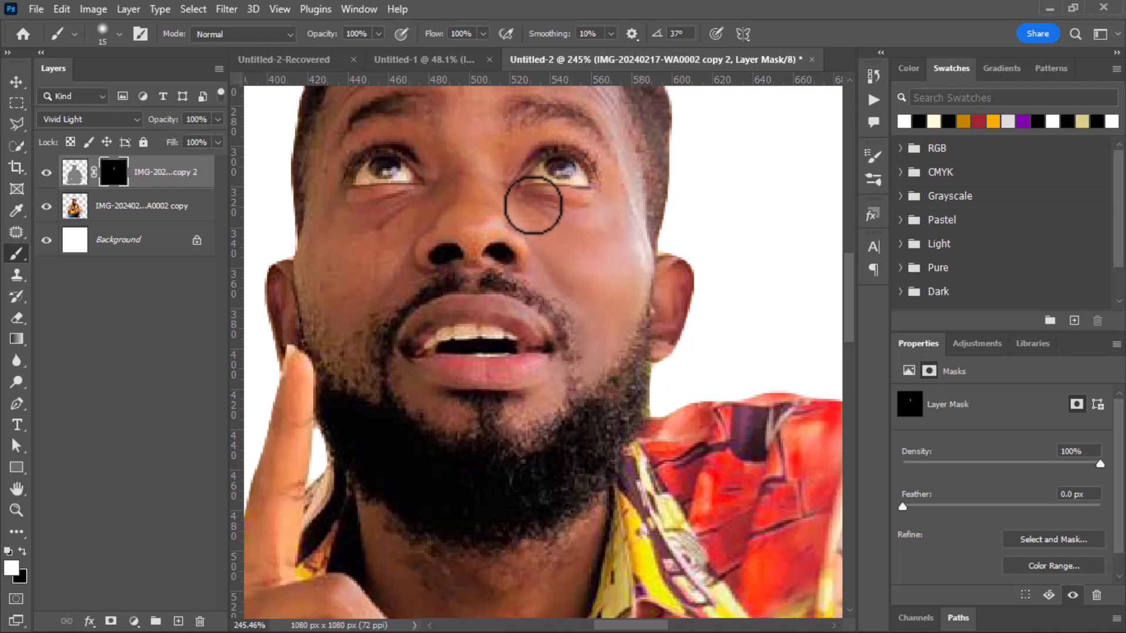
Step: Paint white on the mask over the man's right cheek, between the eyes and across the forehead to smooth the skin
{"action": "mouse_move", "coordinate": [368, 282]}
{"action": "left_mouse_down"}
{"action": "mouse_move", "coordinate": [401, 275]}
{"action": "mouse_move", "coordinate": [362, 309]}
{"action": "mouse_move", "coordinate": [365, 385]}
{"action": "mouse_move", "coordinate": [331, 362]}
{"action": "mouse_move", "coordinate": [342, 370]}
{"action": "mouse_move", "coordinate": [322, 273]}
{"action": "mouse_move", "coordinate": [318, 324]}
{"action": "mouse_move", "coordinate": [327, 333]}
{"action": "mouse_move", "coordinate": [328, 172]}
{"action": "mouse_move", "coordinate": [313, 200]}
{"action": "mouse_move", "coordinate": [307, 274]}
{"action": "mouse_move", "coordinate": [317, 291]}
{"action": "mouse_move", "coordinate": [334, 262]}
{"action": "mouse_move", "coordinate": [342, 285]}
{"action": "mouse_move", "coordinate": [350, 235]}
{"action": "mouse_move", "coordinate": [352, 265]}
{"action": "mouse_move", "coordinate": [394, 247]}
{"action": "mouse_move", "coordinate": [409, 223]}
{"action": "mouse_move", "coordinate": [385, 257]}
{"action": "left_mouse_up"}
{"action": "scroll", "coordinate": [467, 171], "scroll_direction": "up", "scroll_amount": 4}
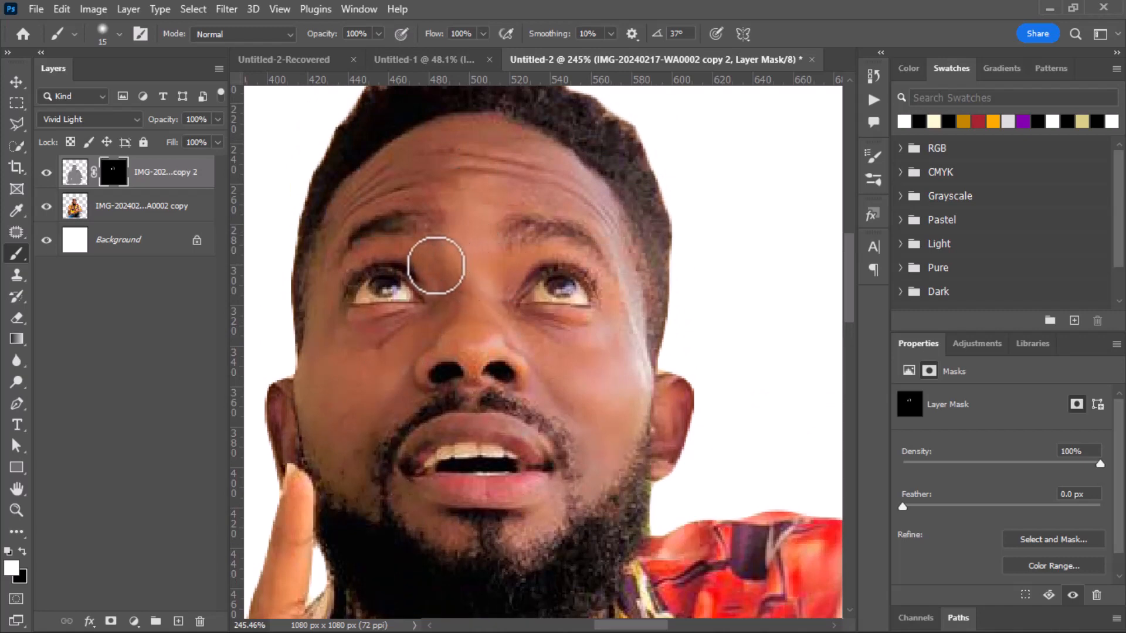
{"action": "scroll", "coordinate": [461, 129], "scroll_direction": "up", "scroll_amount": 1}
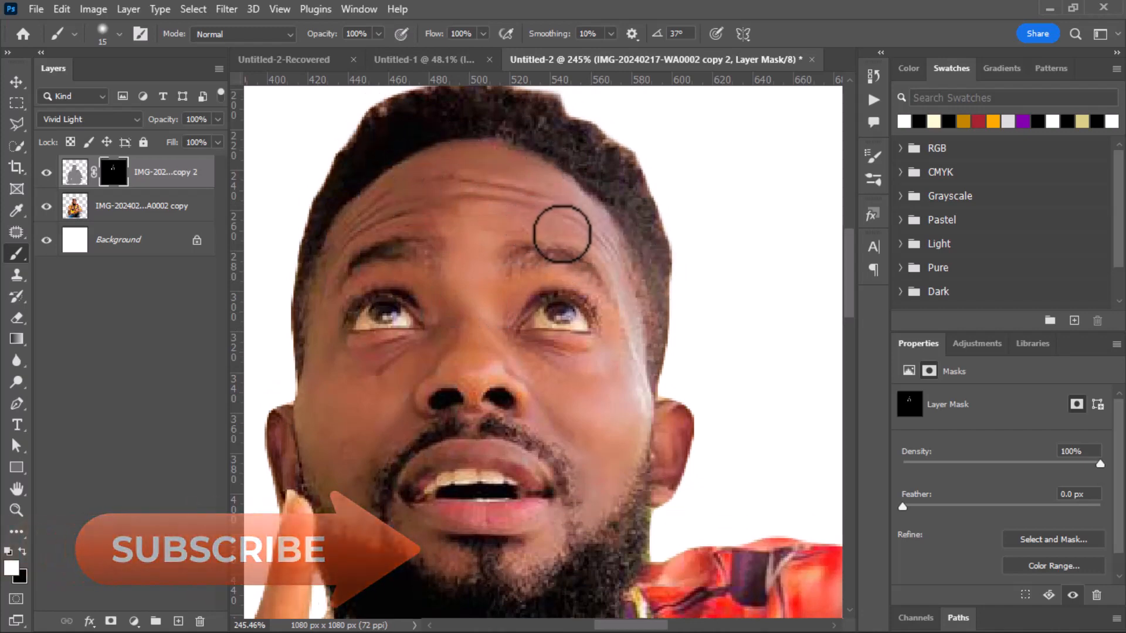
Step: Paint white on the mask over the chin below the lips and the neck to smooth the skin there
{"action": "scroll", "coordinate": [617, 407], "scroll_direction": "down", "scroll_amount": 3}
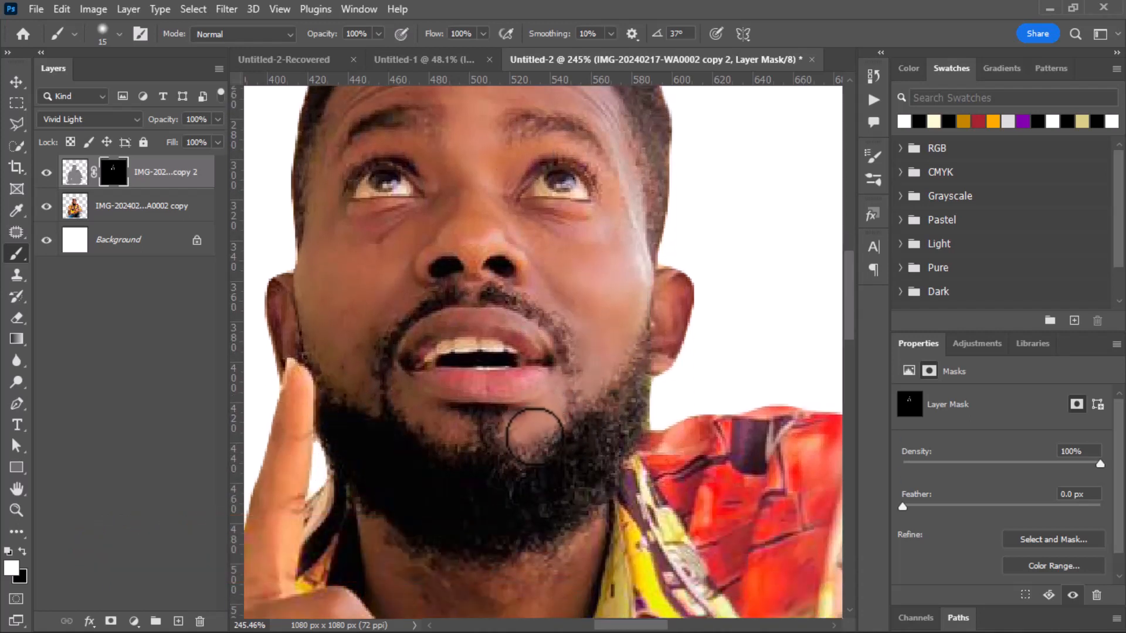
{"action": "mouse_move", "coordinate": [458, 431]}
{"action": "left_mouse_down"}
{"action": "mouse_move", "coordinate": [405, 410]}
{"action": "mouse_move", "coordinate": [476, 450]}
{"action": "mouse_move", "coordinate": [576, 475]}
{"action": "mouse_move", "coordinate": [541, 463]}
{"action": "mouse_move", "coordinate": [510, 427]}
{"action": "left_mouse_up"}
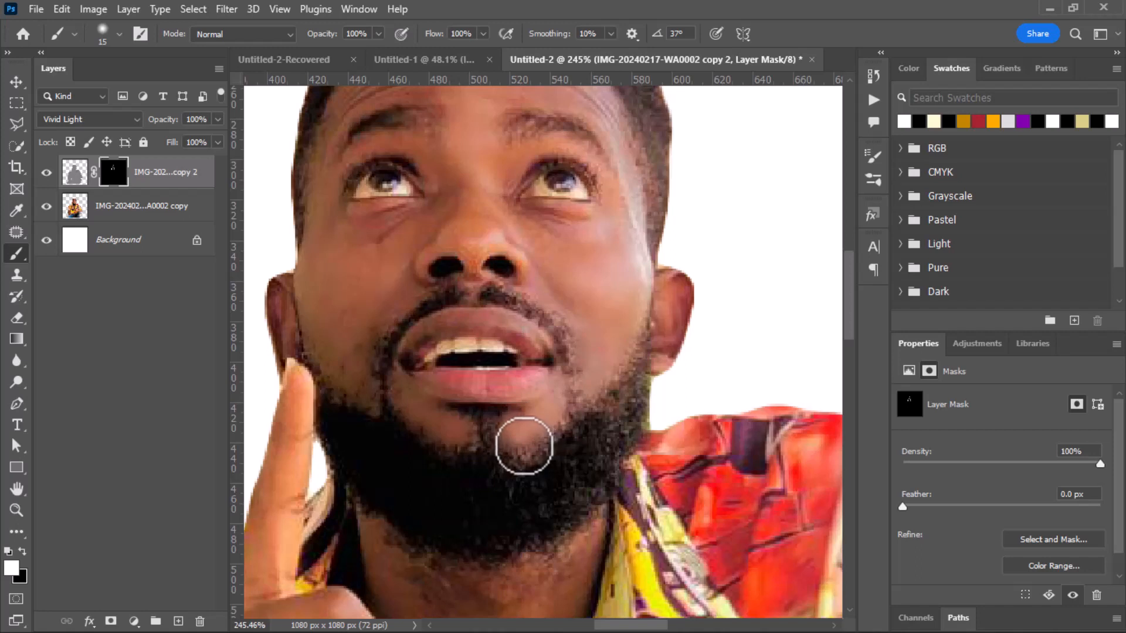
{"action": "scroll", "coordinate": [522, 443], "scroll_direction": "down", "scroll_amount": 3}
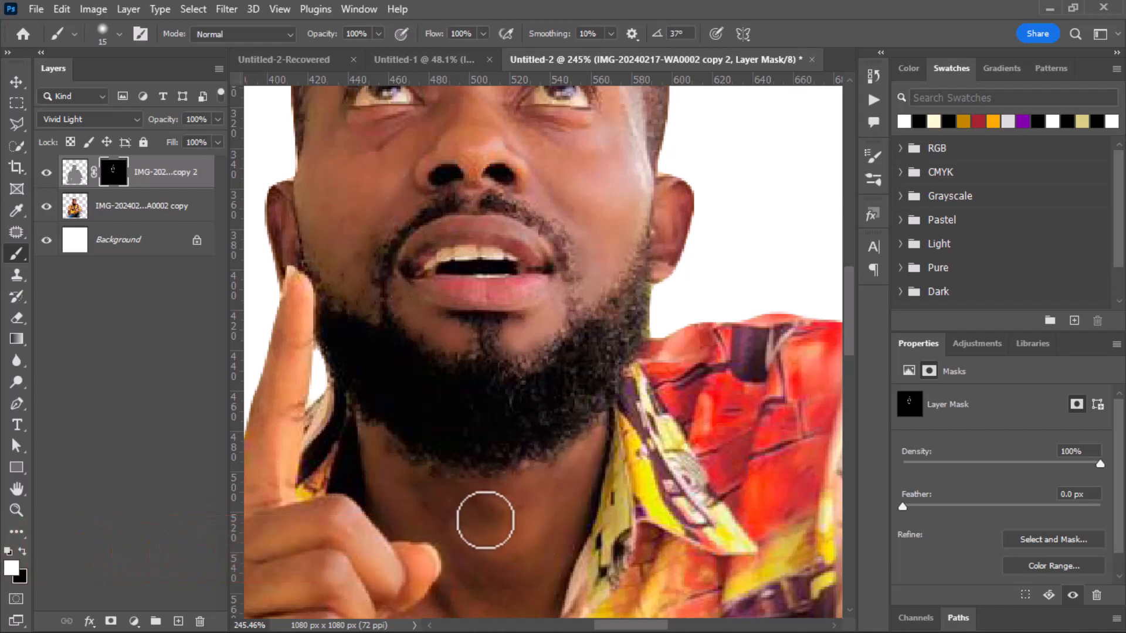
{"action": "scroll", "coordinate": [481, 545], "scroll_direction": "down", "scroll_amount": 2}
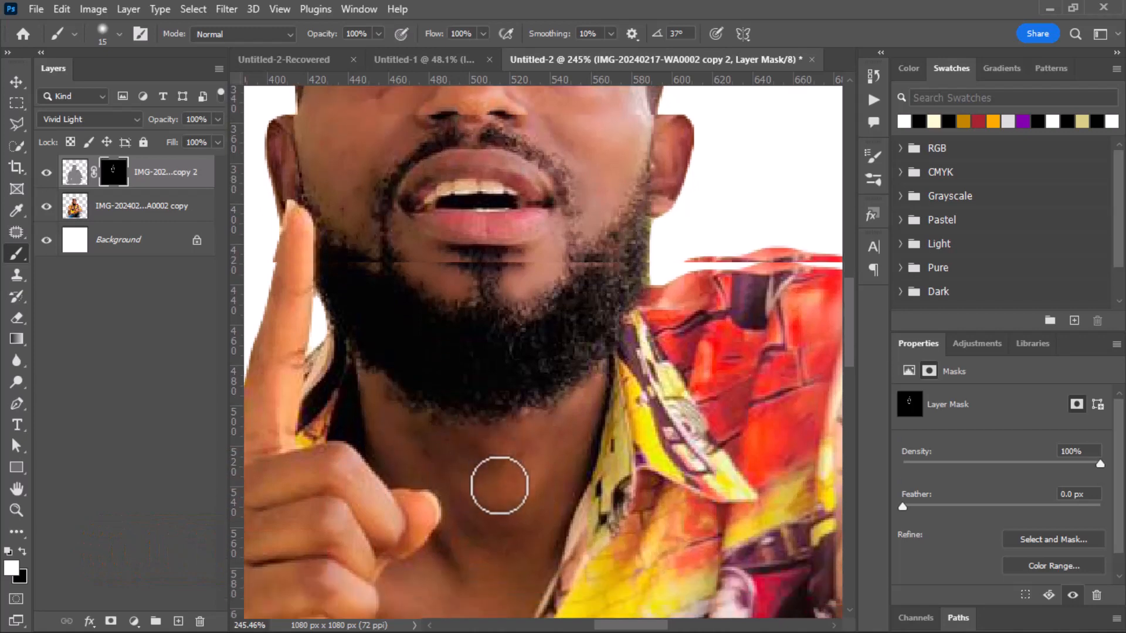
{"action": "scroll", "coordinate": [498, 478], "scroll_direction": "up", "scroll_amount": 3}
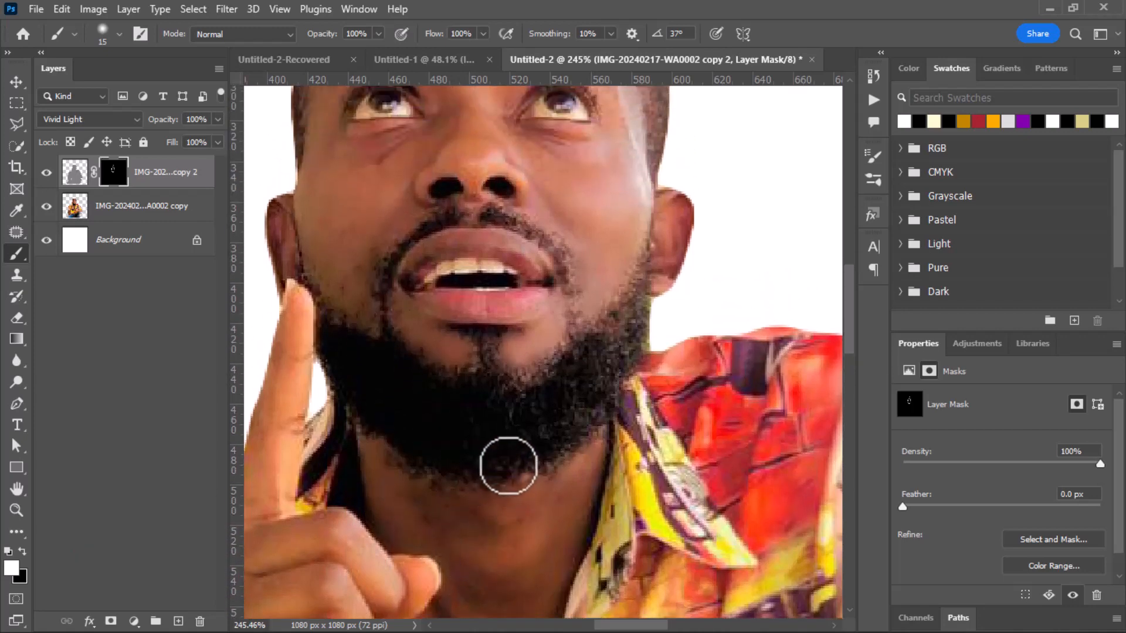
{"action": "scroll", "coordinate": [508, 465], "scroll_direction": "down", "scroll_amount": 4}
{"action": "scroll", "coordinate": [542, 340], "scroll_direction": "down", "scroll_amount": 4}
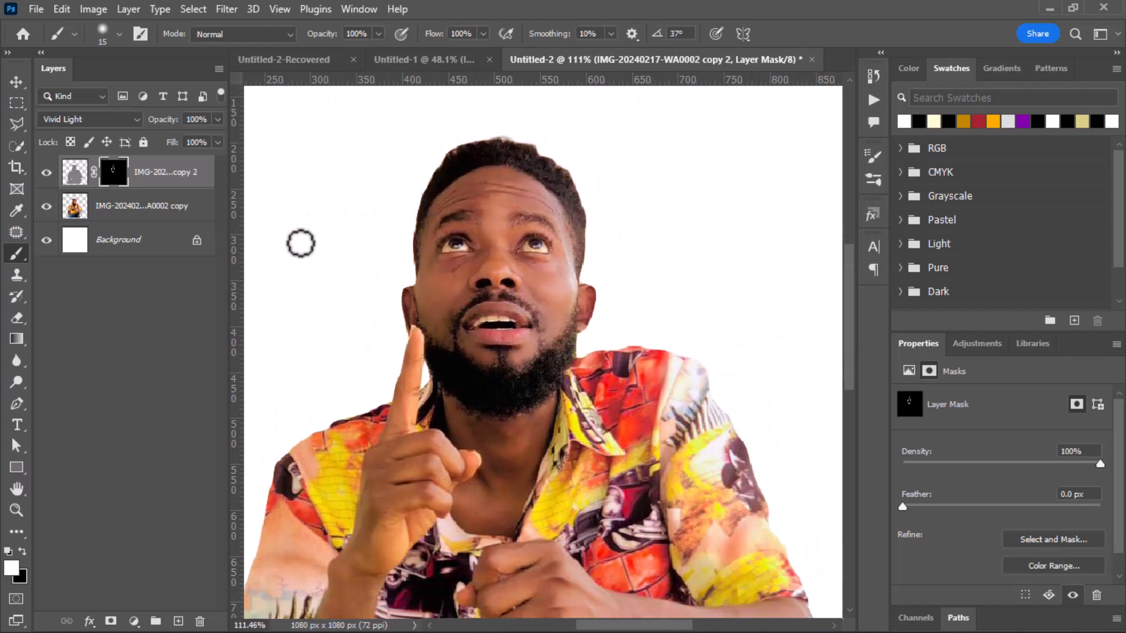
{"action": "scroll", "coordinate": [578, 322], "scroll_direction": "down", "scroll_amount": 2}
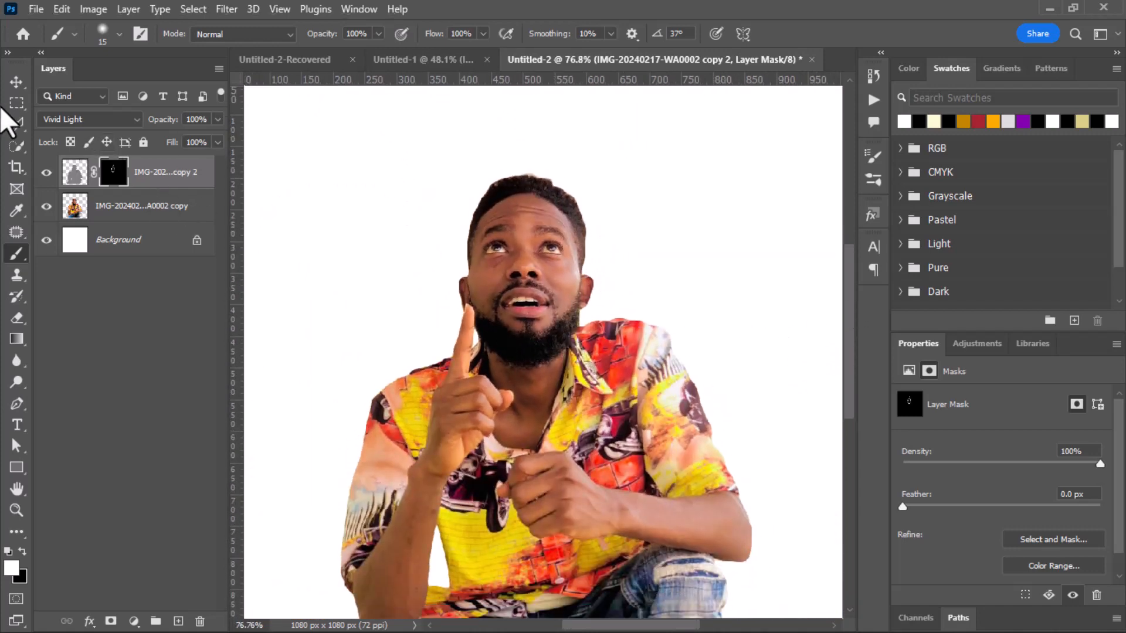
Step: Merge the masked Vivid Light copy with the man's cutout layer into one layer
{"action": "left_click", "coordinate": [17, 81]}
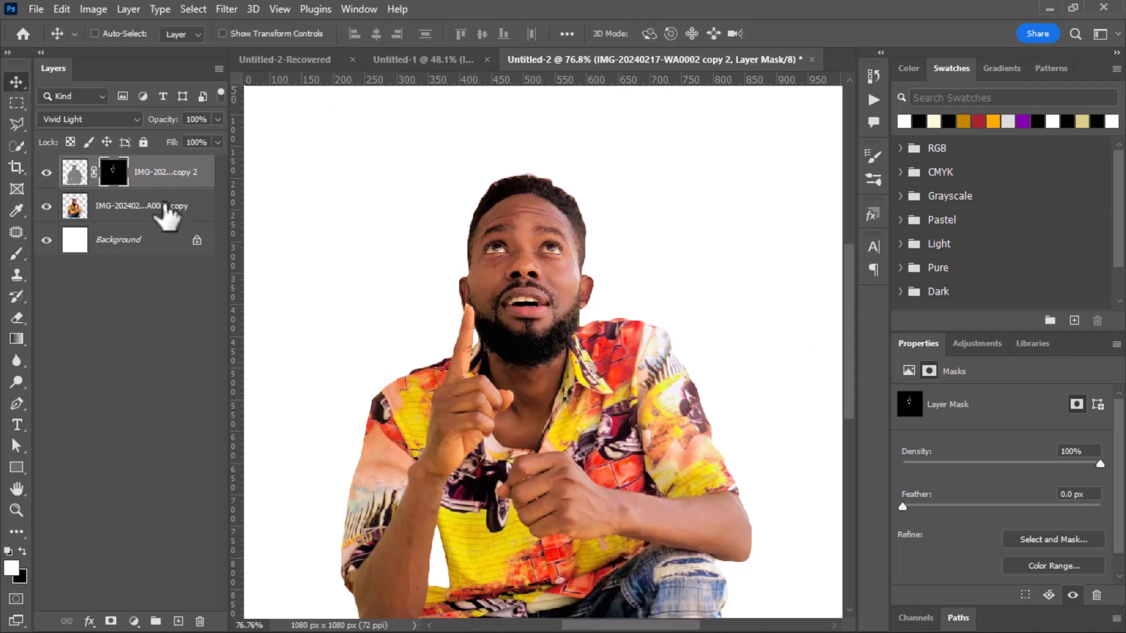
{"action": "left_click", "coordinate": [167, 216]}
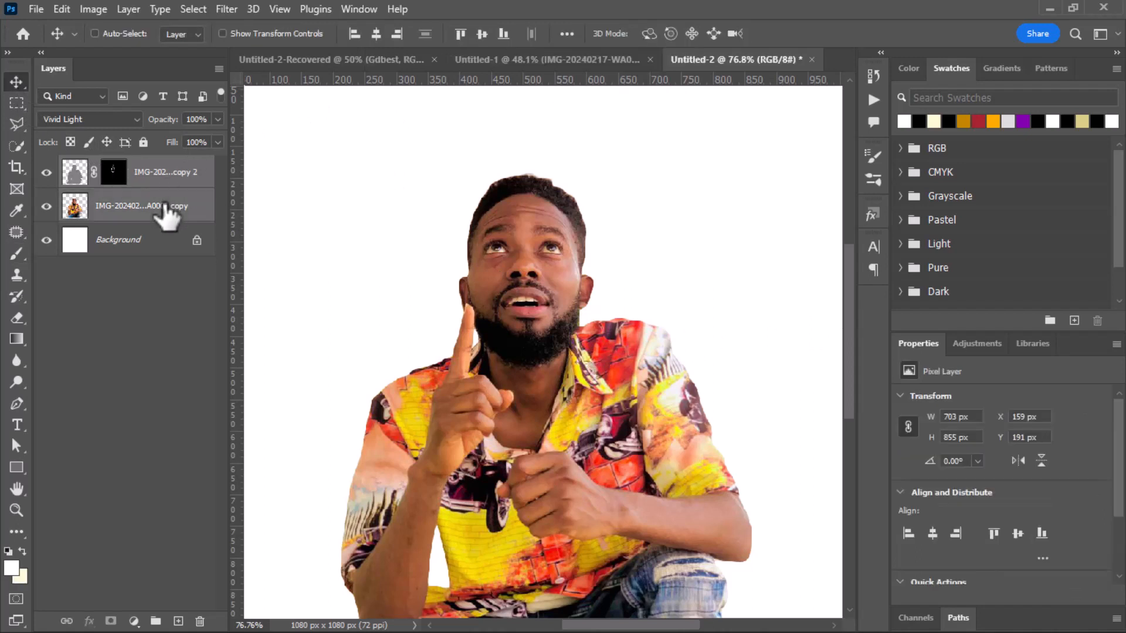
{"action": "key", "text": "ctrl+e"}
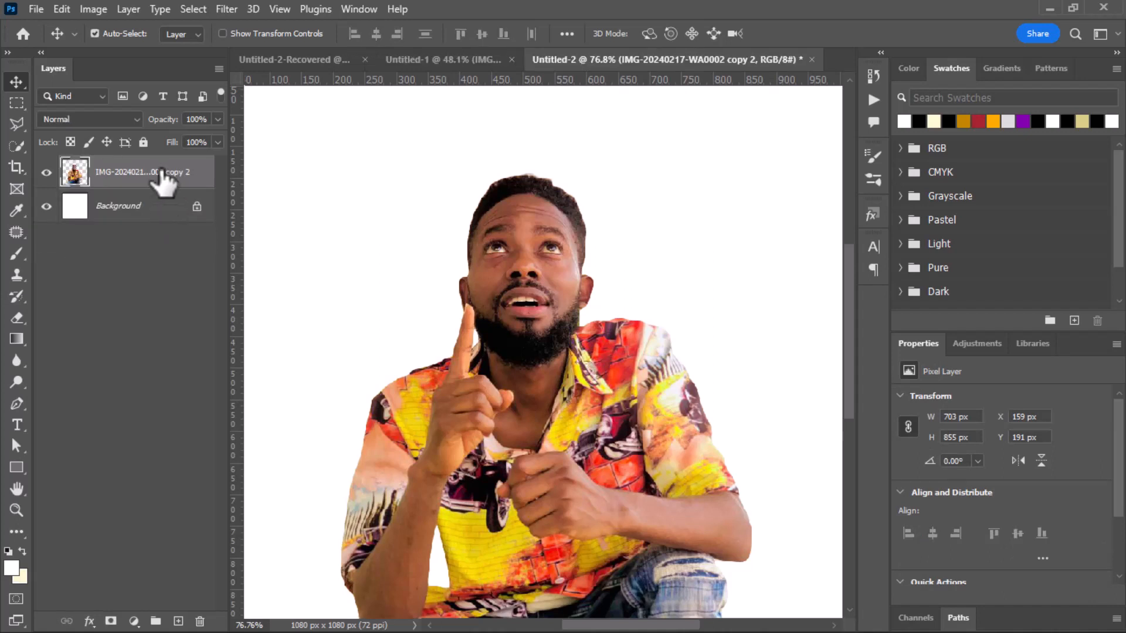
Step: Apply the Poster Edges filter to the merged cutout with edge thickness 0, edge intensity 0 and posterization 2
{"action": "left_click", "coordinate": [227, 11]}
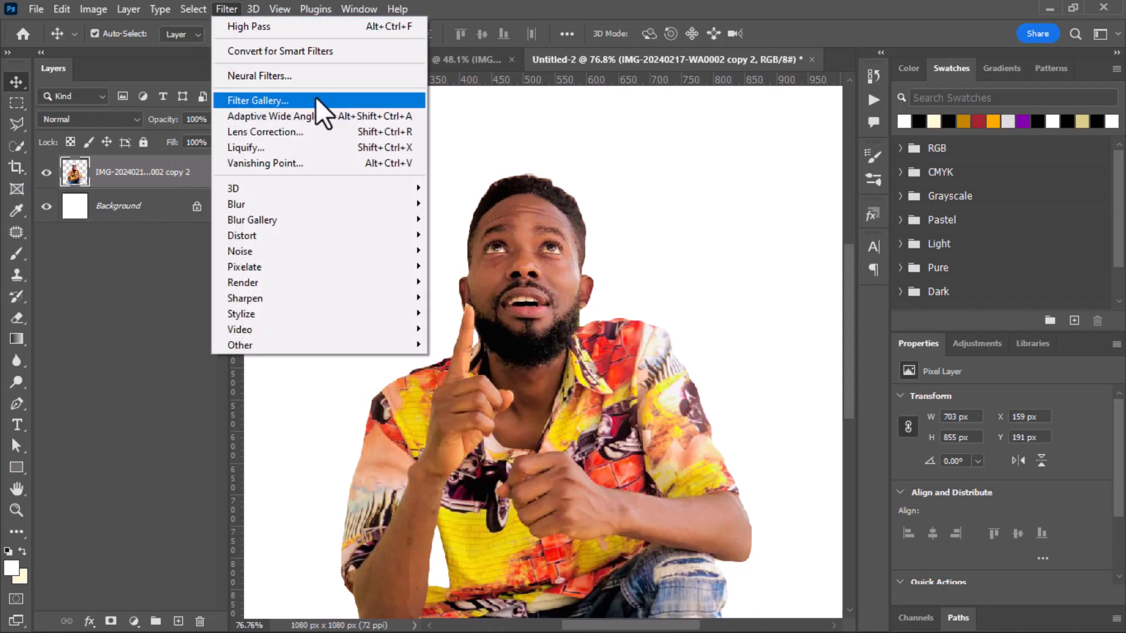
{"action": "left_click", "coordinate": [276, 103]}
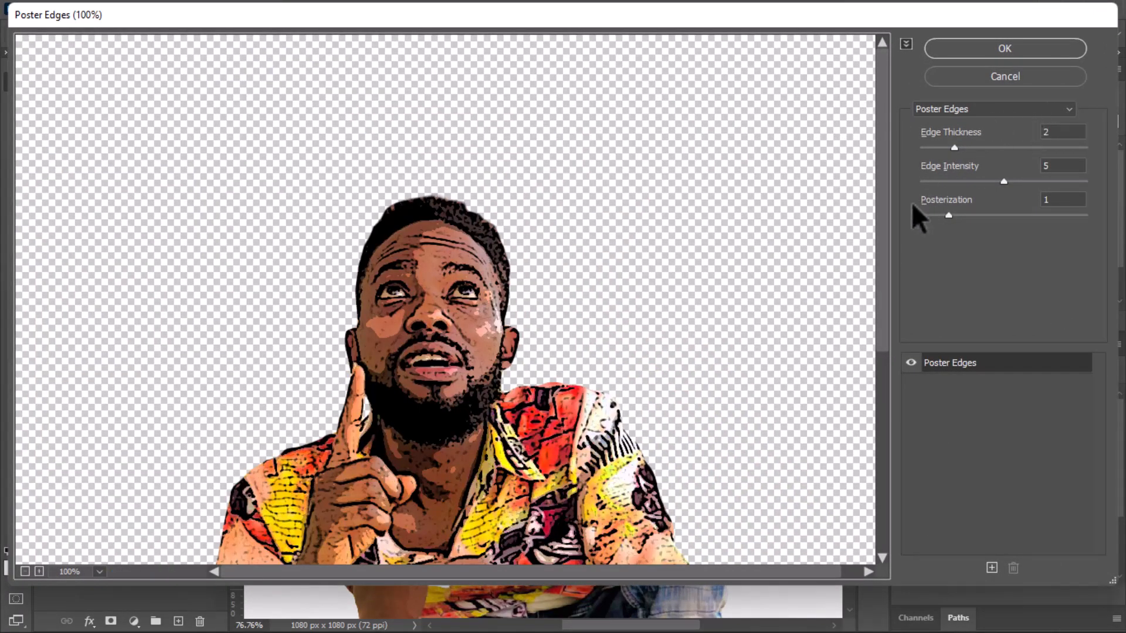
{"action": "key", "text": "ctrl+h"}
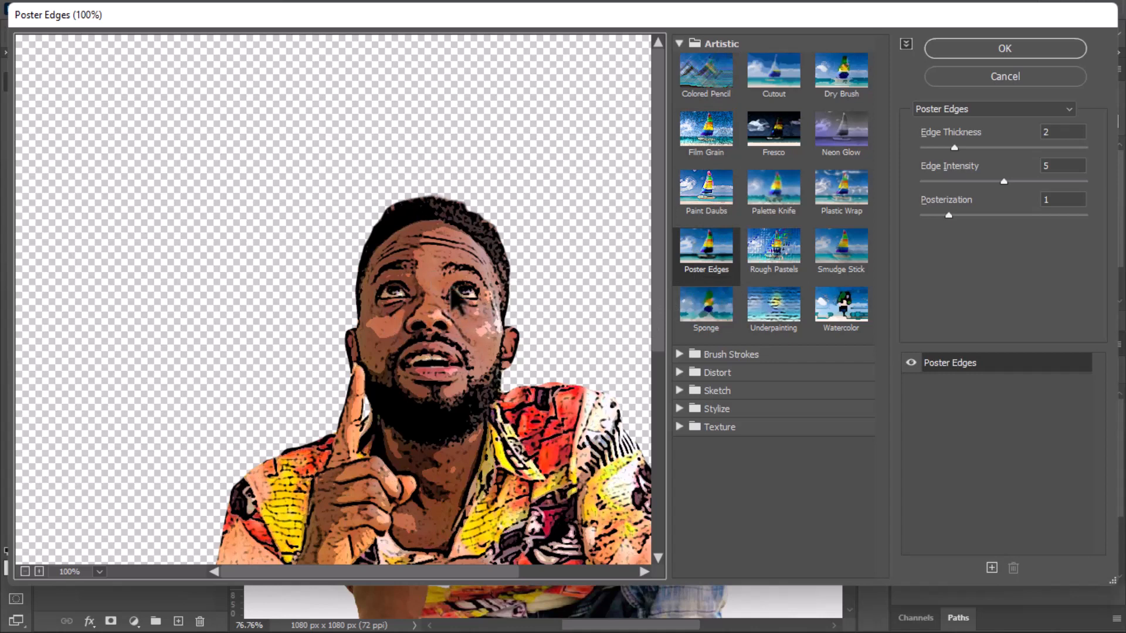
{"action": "left_click", "coordinate": [715, 246]}
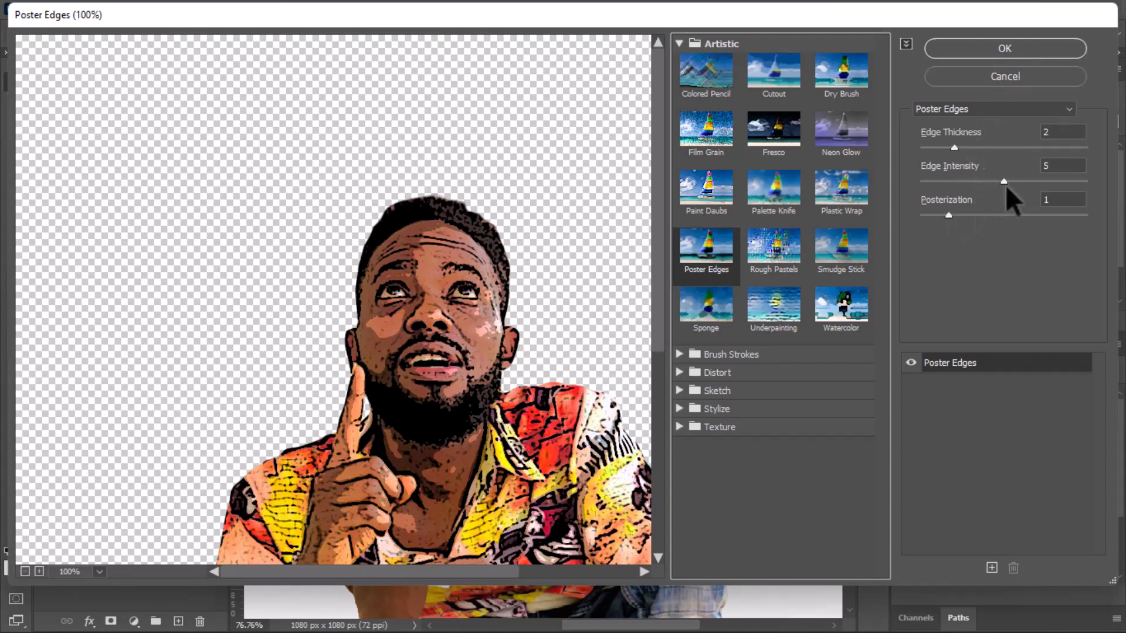
{"action": "left_click_drag", "start_coordinate": [1004, 182], "coordinate": [887, 181]}
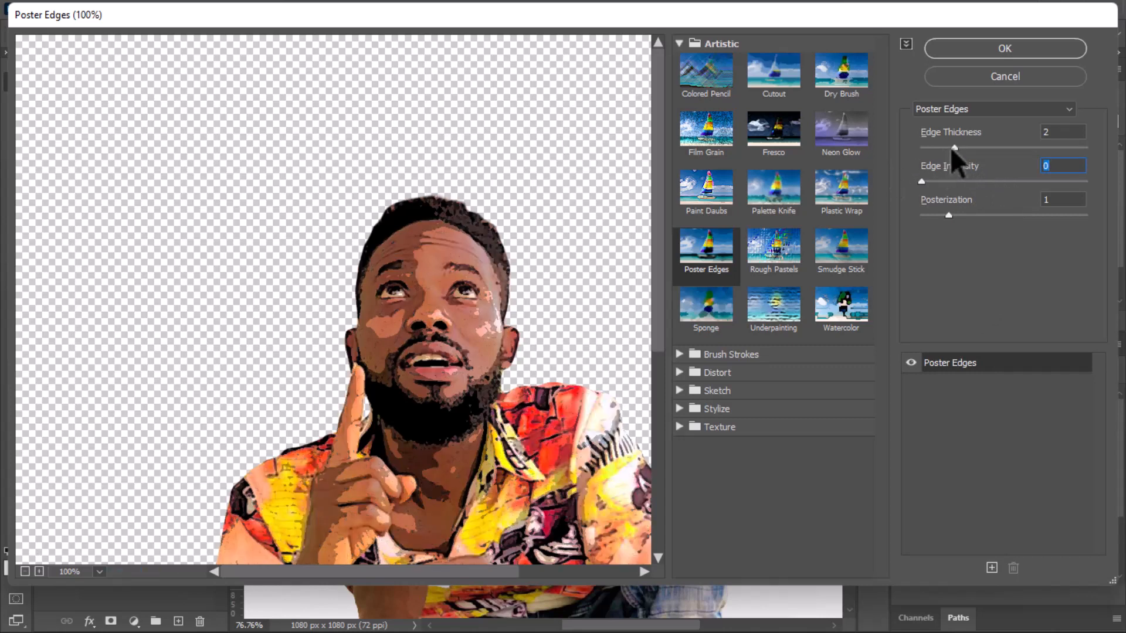
{"action": "left_click_drag", "start_coordinate": [952, 148], "coordinate": [883, 167]}
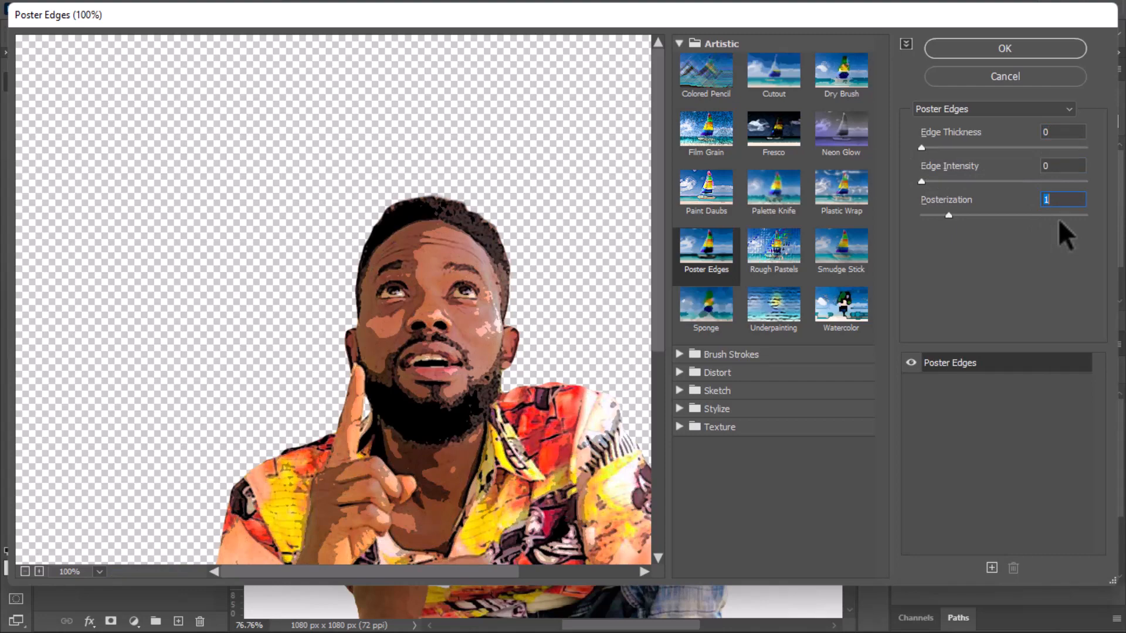
{"action": "type", "text": "2"}
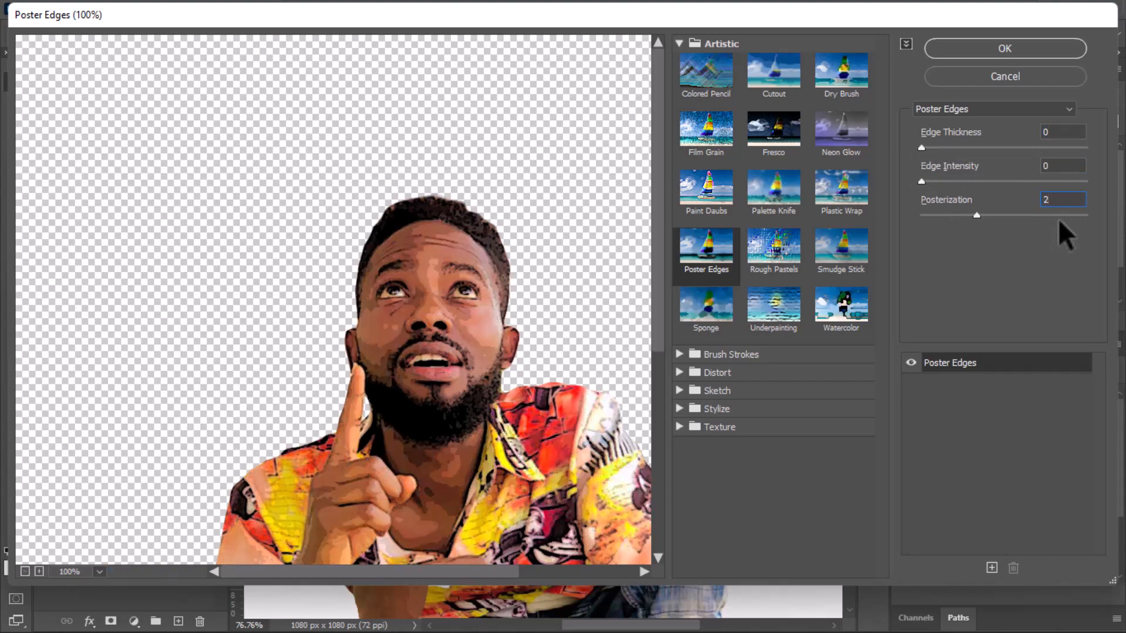
{"action": "left_click", "coordinate": [979, 50]}
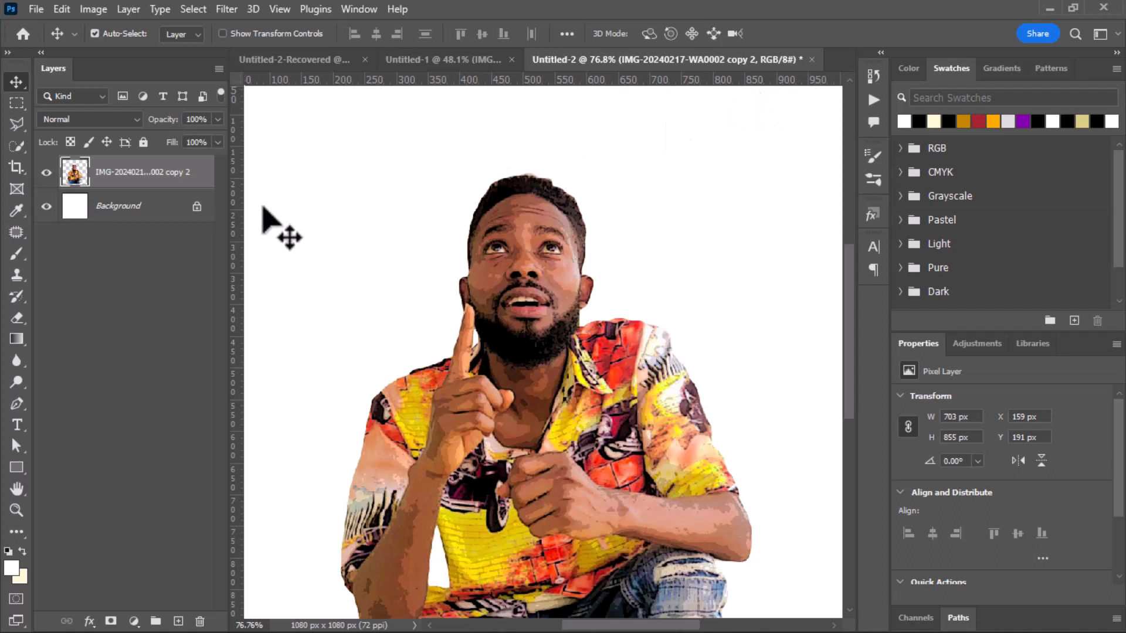
Step: Raise the cutout's contrast to 53 with a Brightness/Contrast adjustment
{"action": "scroll", "coordinate": [414, 209], "scroll_direction": "down", "scroll_amount": 1}
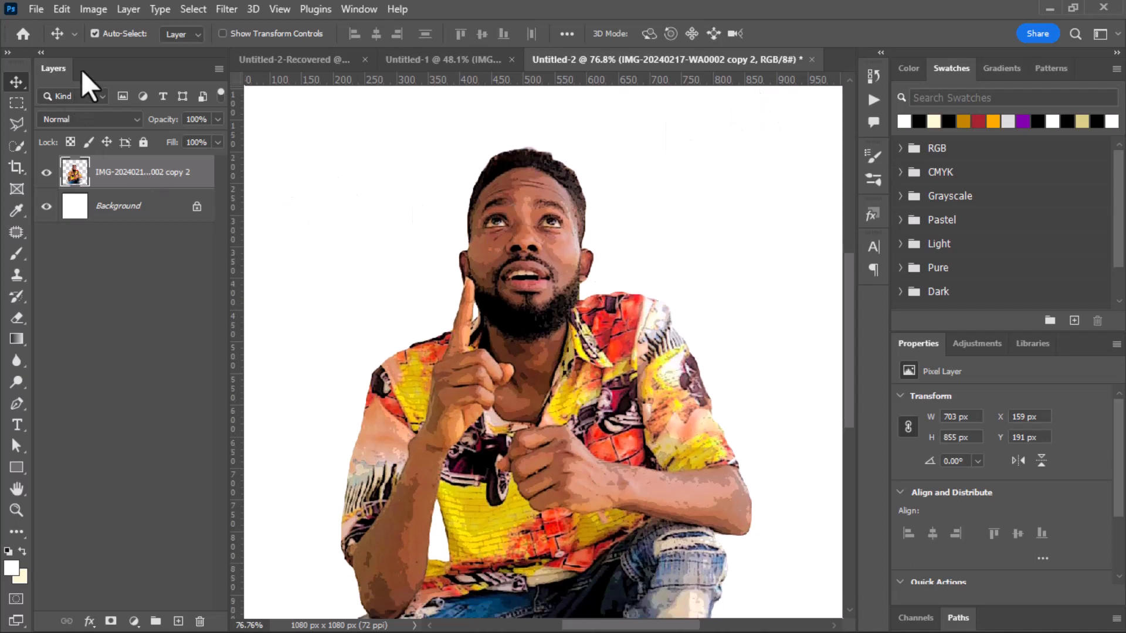
{"action": "left_click", "coordinate": [94, 7]}
{"action": "mouse_move", "coordinate": [182, 61]}
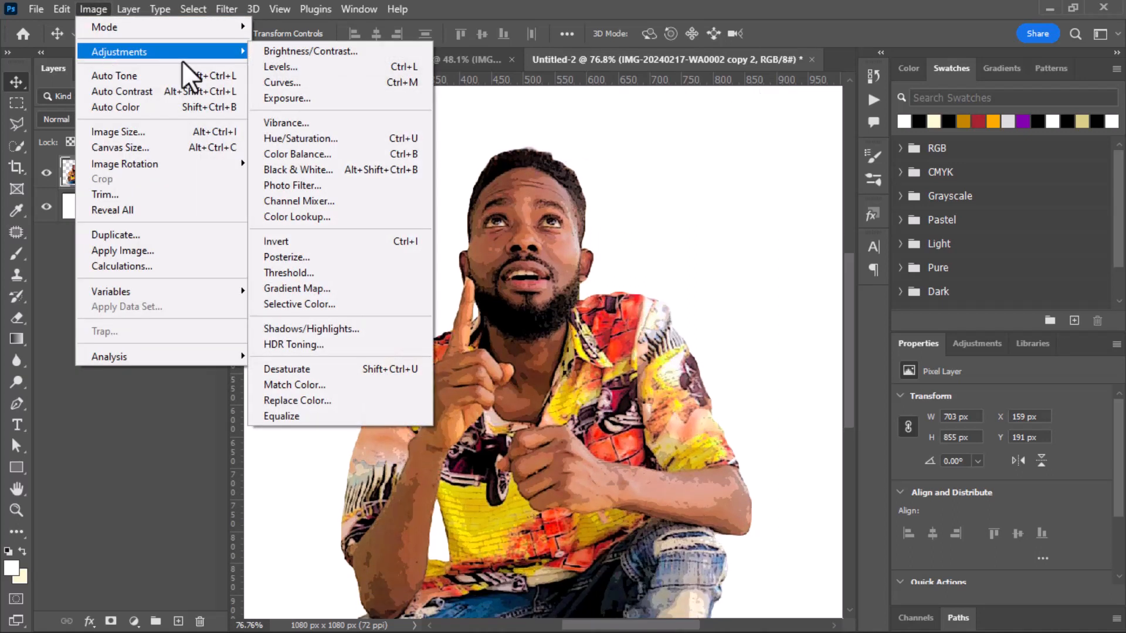
{"action": "left_click", "coordinate": [274, 57]}
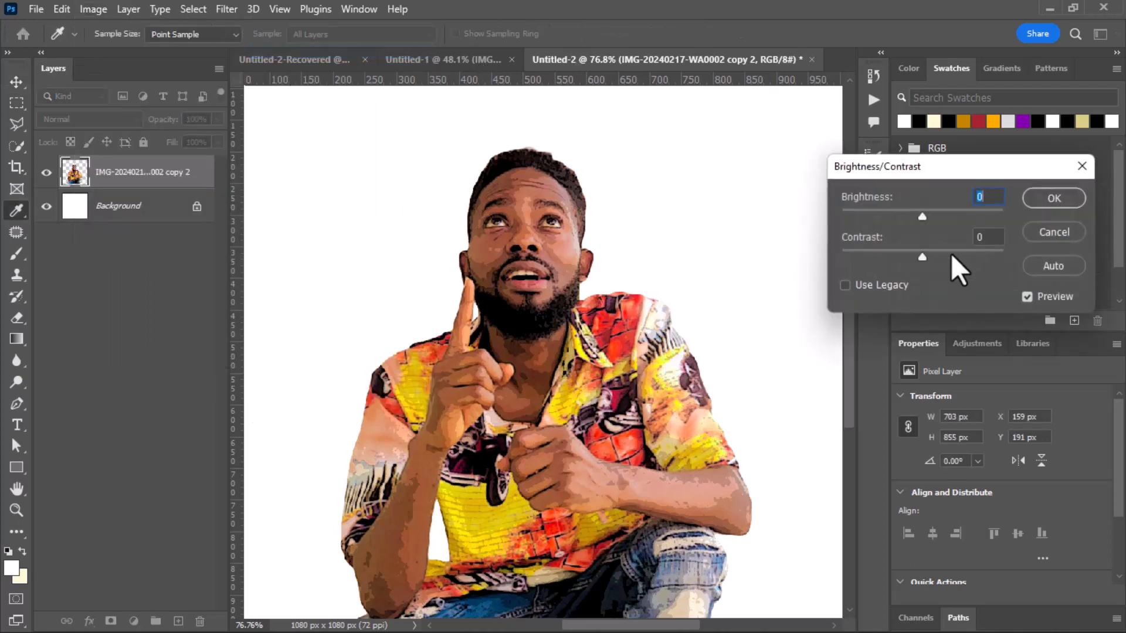
{"action": "left_click_drag", "start_coordinate": [924, 258], "coordinate": [945, 254]}
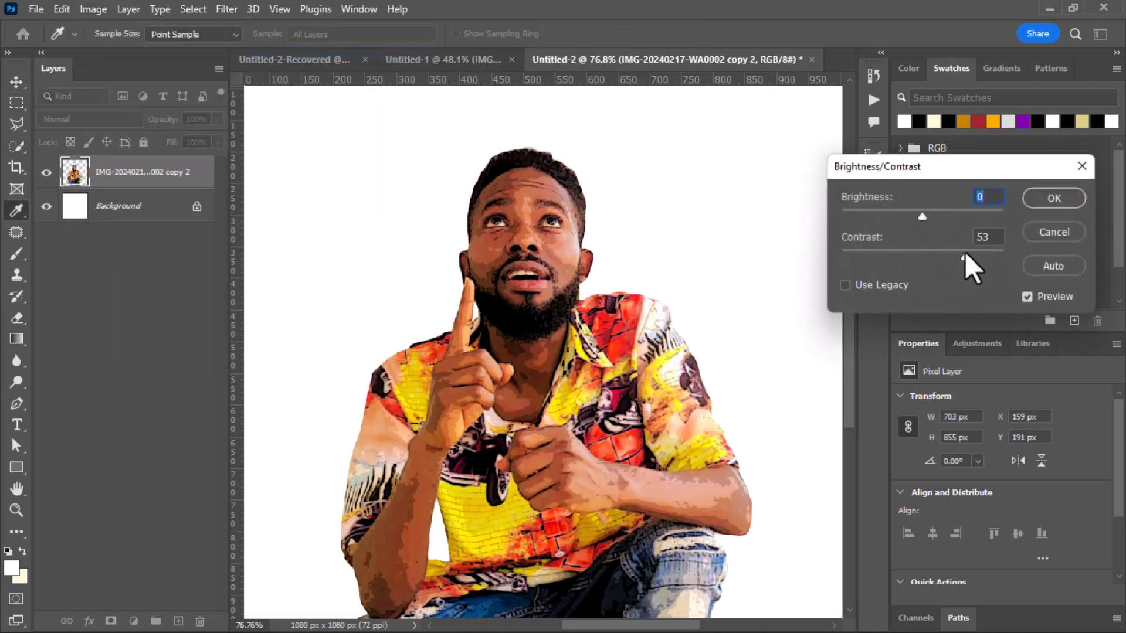
{"action": "left_click", "coordinate": [1053, 198]}
{"action": "key", "text": "v"}
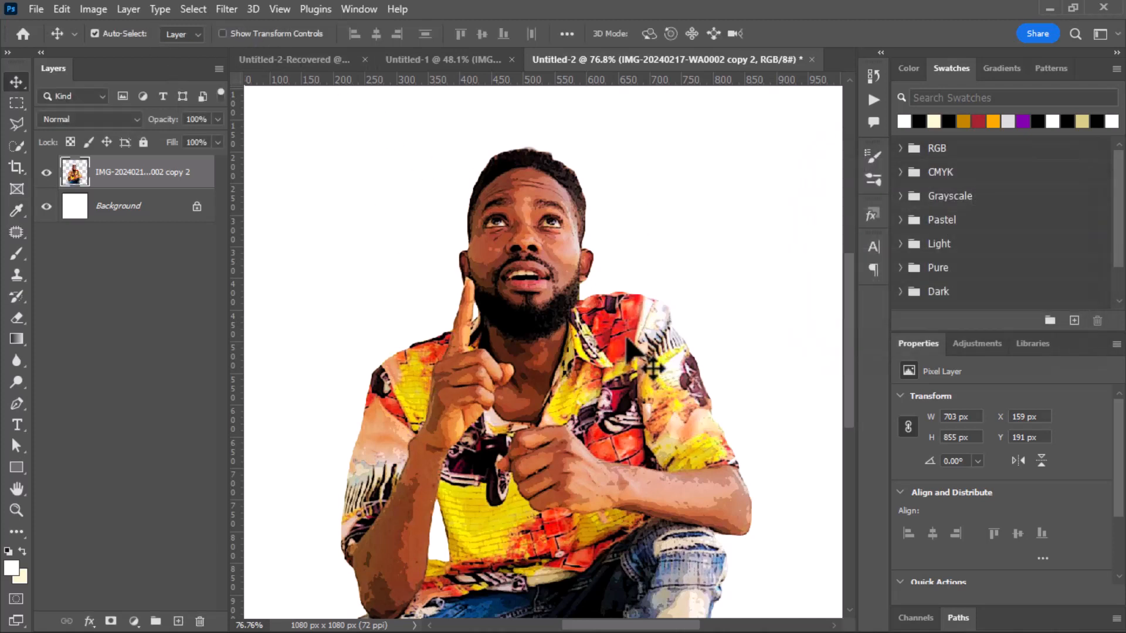
Step: Deepen the cutout's contrast with Levels, lowering the white input to 239 and raising the black input slightly
{"action": "key", "text": "ctrl+l"}
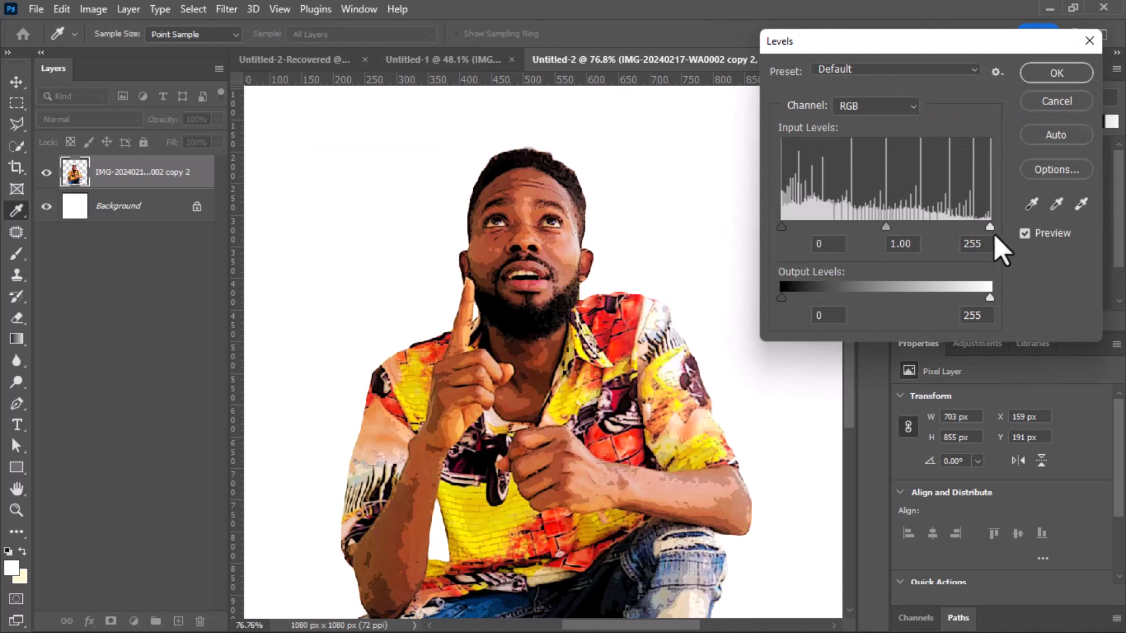
{"action": "left_click_drag", "start_coordinate": [992, 226], "coordinate": [976, 228]}
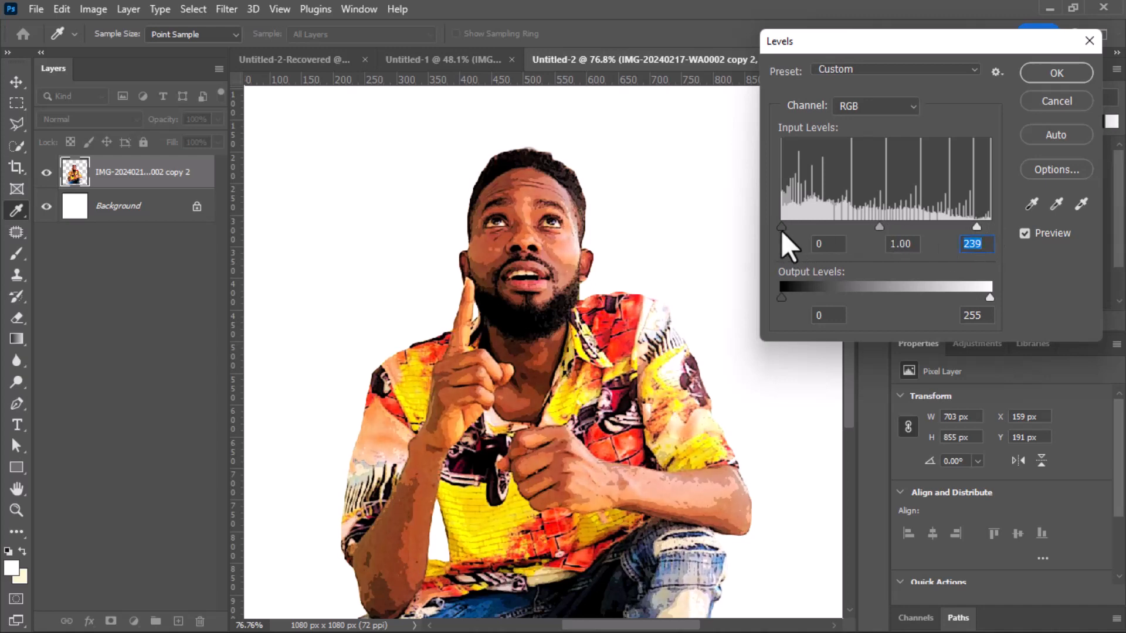
{"action": "left_click_drag", "start_coordinate": [782, 227], "coordinate": [799, 228]}
{"action": "left_click", "coordinate": [1051, 72]}
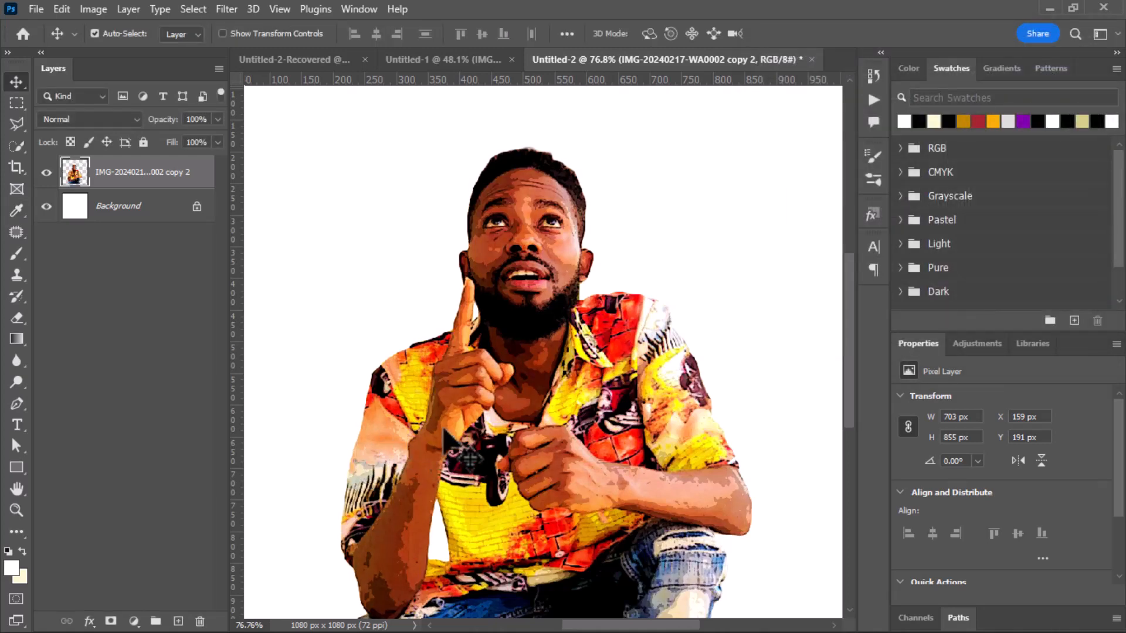
Step: Scale the man's cutout to 93.41% and move it down so his legs reach the canvas's lower edge
{"action": "scroll", "coordinate": [482, 456], "scroll_direction": "down", "scroll_amount": 3}
{"action": "scroll", "coordinate": [482, 457], "scroll_direction": "up", "scroll_amount": 1}
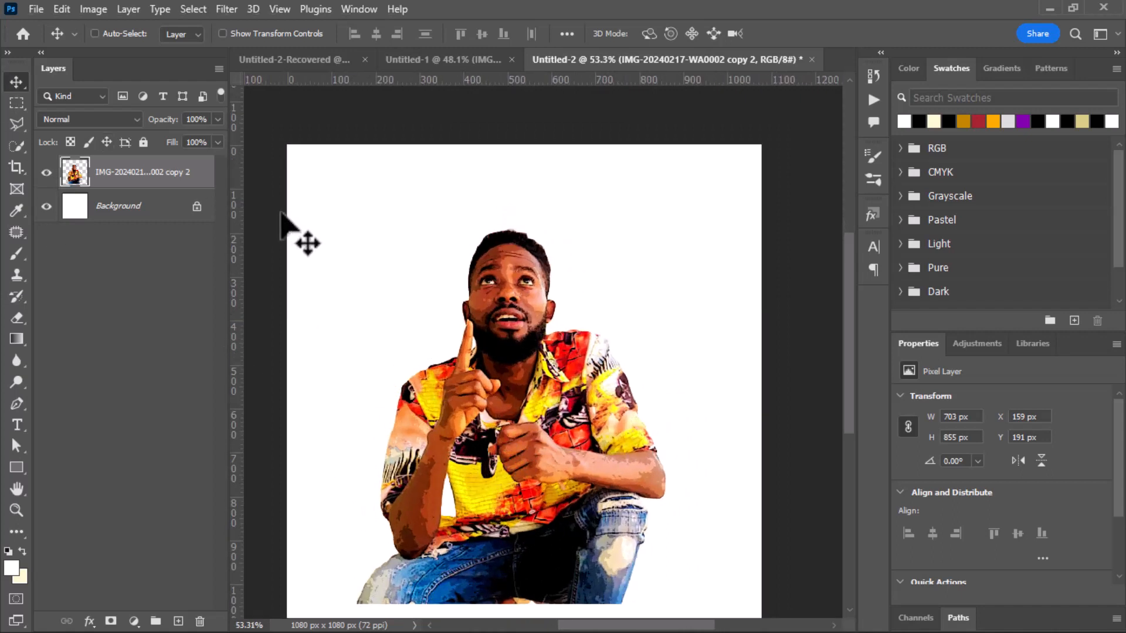
{"action": "key", "text": "ctrl+t"}
{"action": "left_click_drag", "start_coordinate": [354, 227], "coordinate": [374, 251]}
{"action": "left_click_drag", "start_coordinate": [483, 326], "coordinate": [556, 352]}
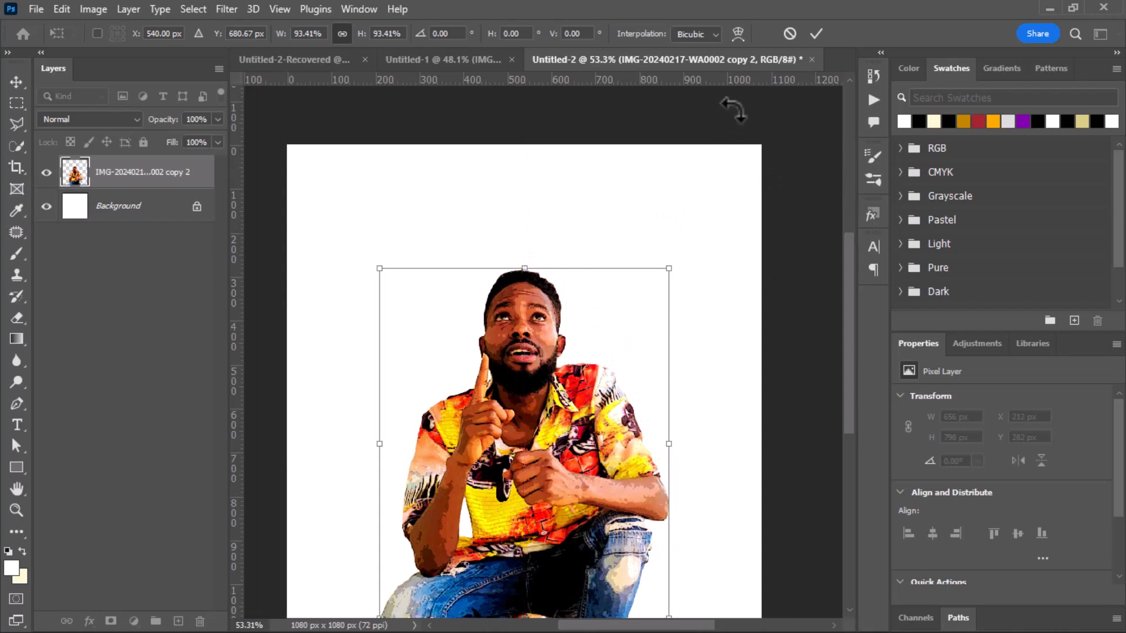
{"action": "left_click", "coordinate": [818, 35]}
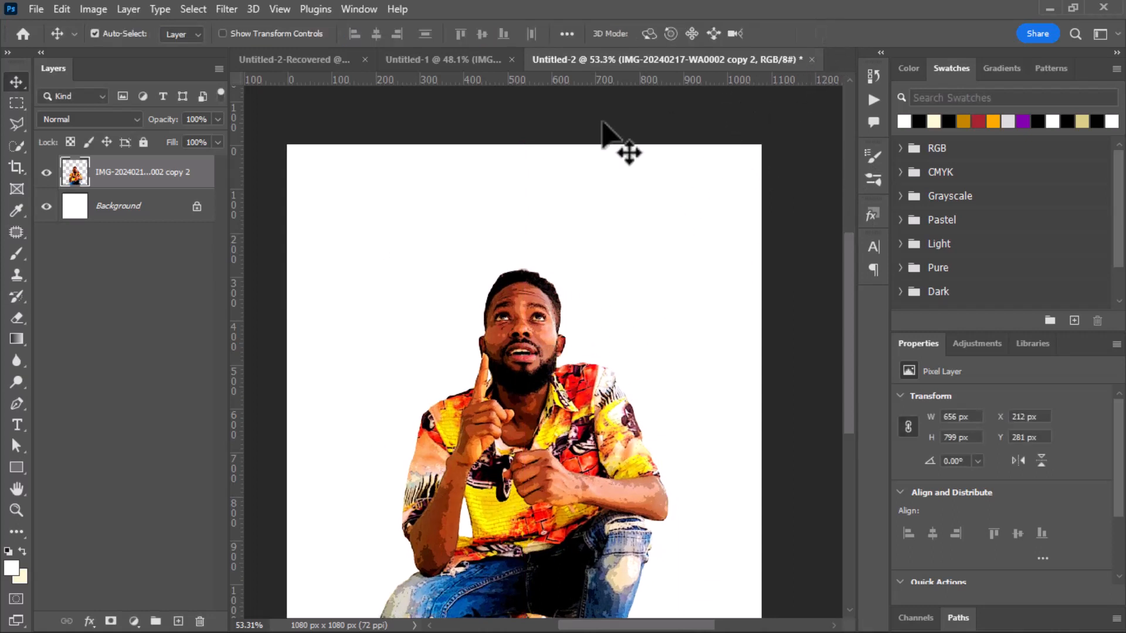
Step: Draw a rectangle about 1186 x 1123 px directly above the Background layer, covering the whole canvas
{"action": "left_click", "coordinate": [107, 216]}
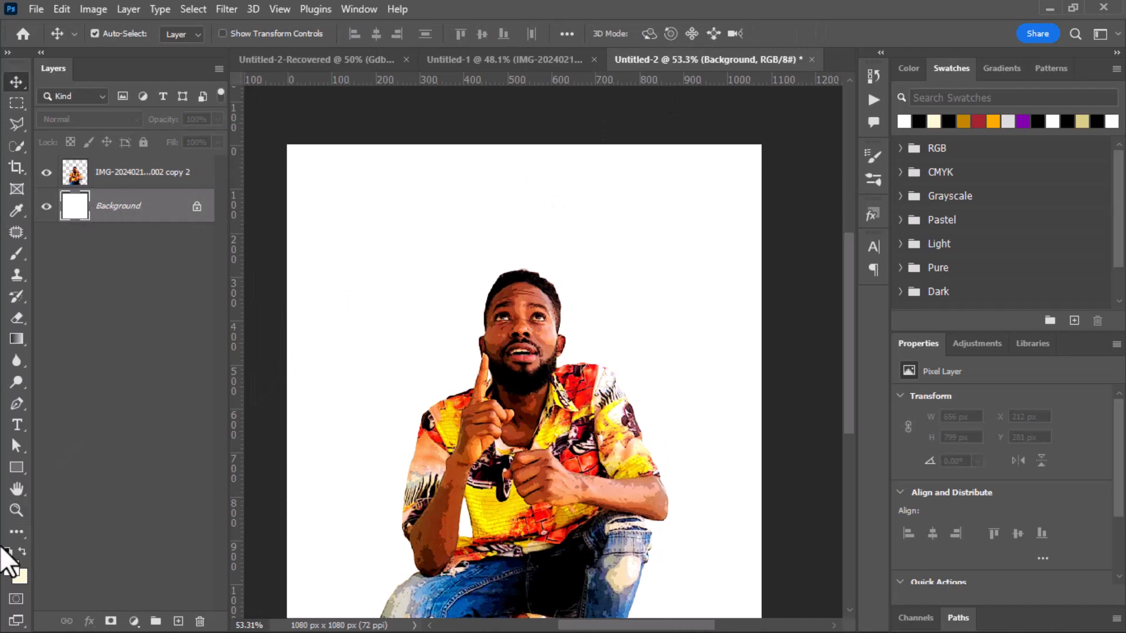
{"action": "left_click", "coordinate": [16, 467]}
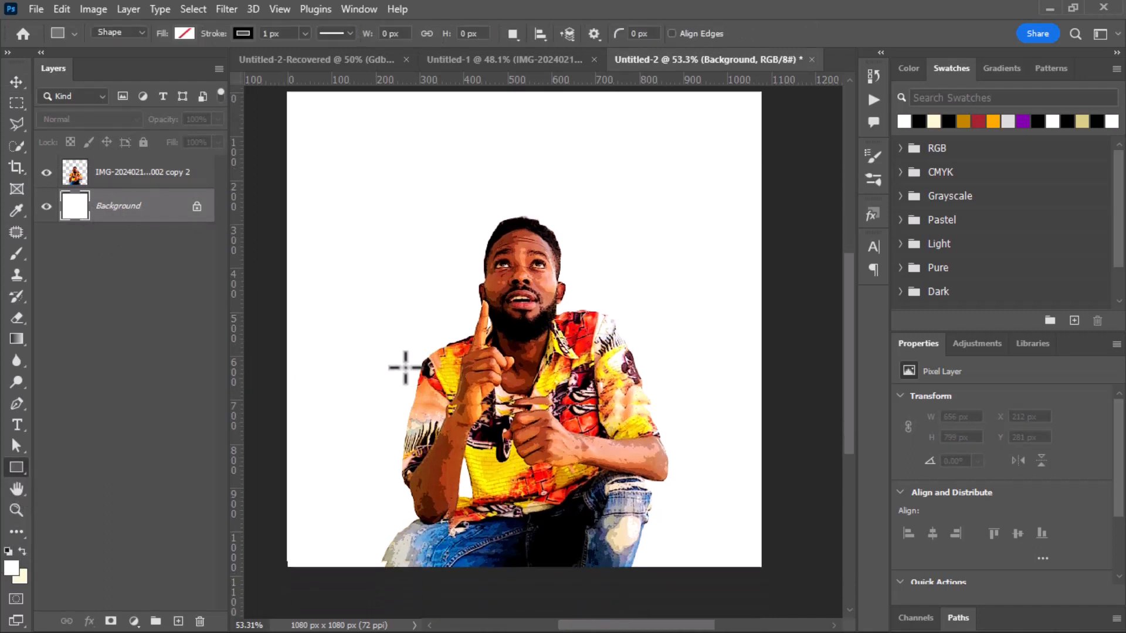
{"action": "scroll", "coordinate": [403, 365], "scroll_direction": "down", "scroll_amount": 3}
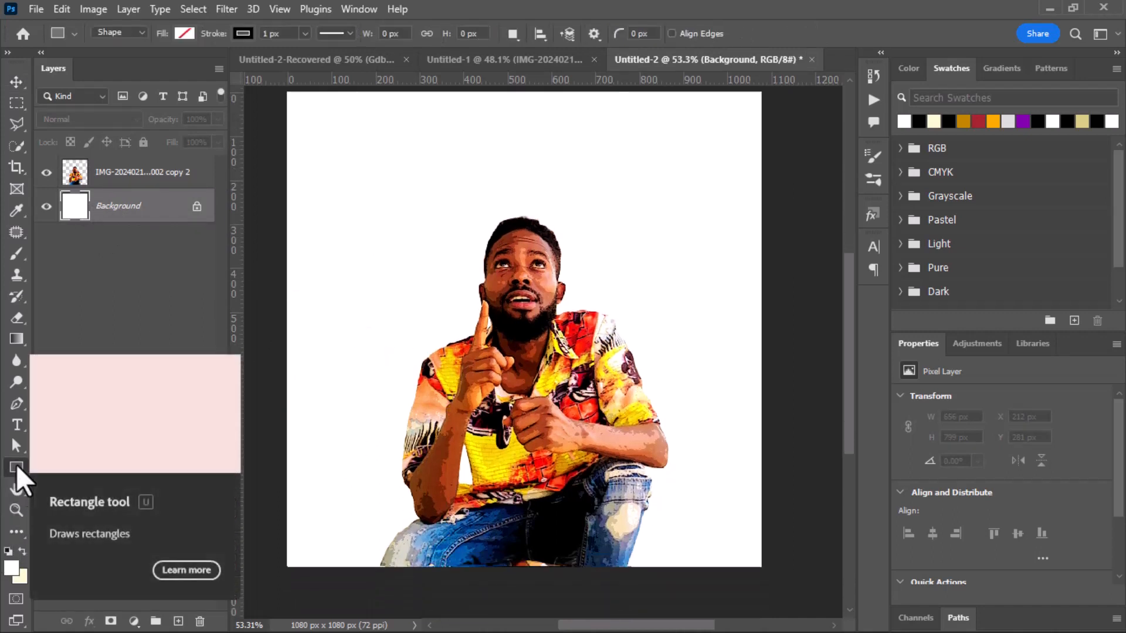
{"action": "scroll", "coordinate": [269, 196], "scroll_direction": "up", "scroll_amount": 2}
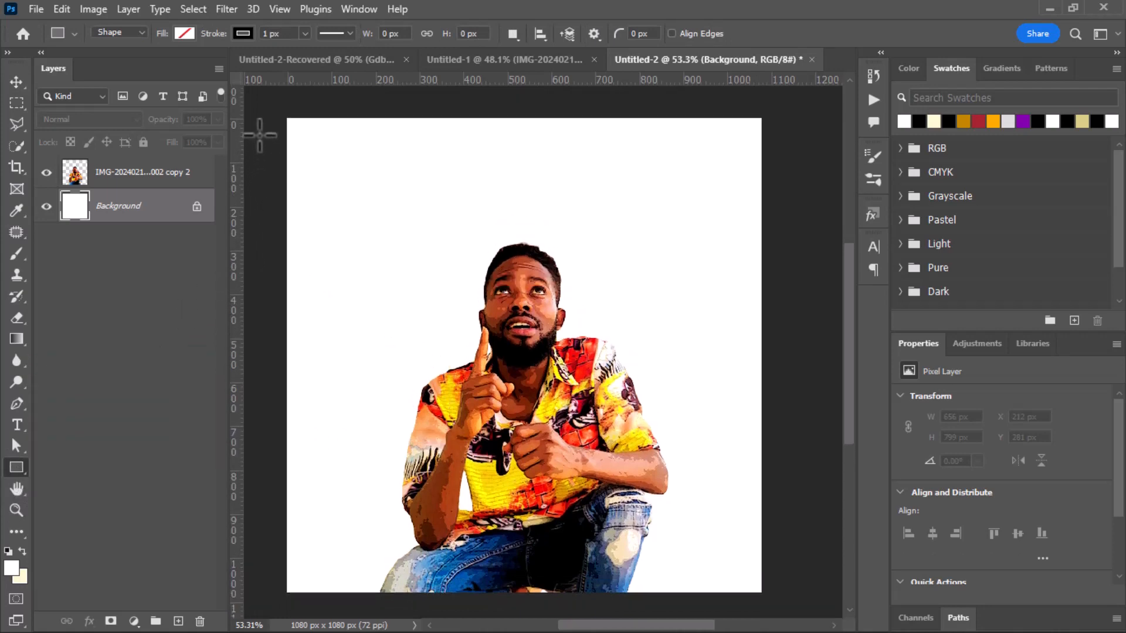
{"action": "left_click_drag", "start_coordinate": [264, 108], "coordinate": [784, 601]}
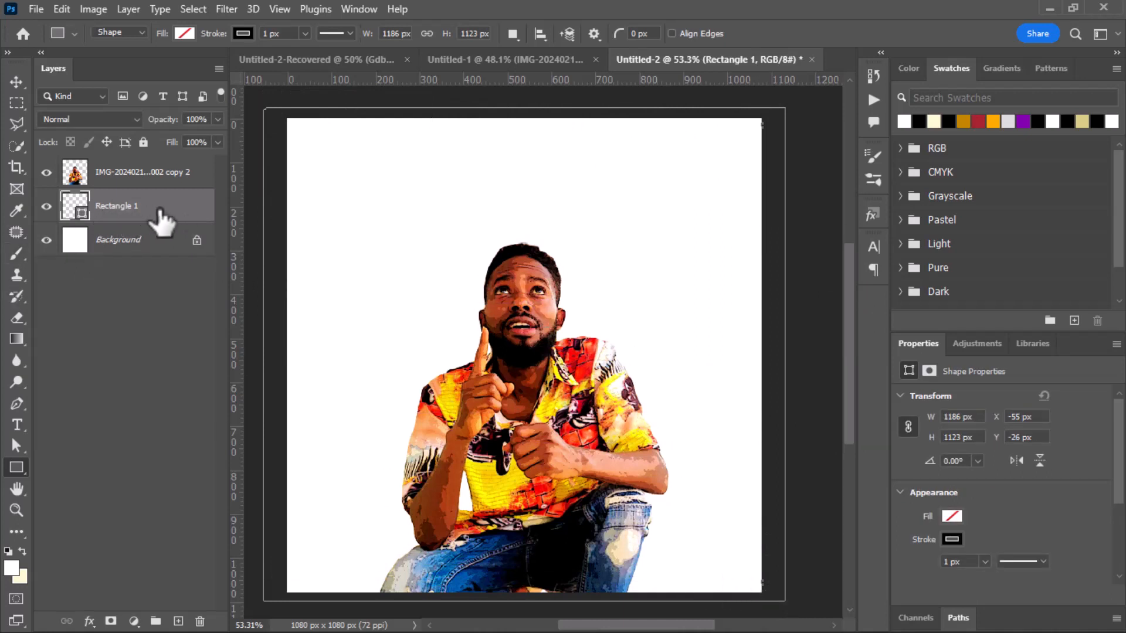
Step: Remove the rectangle's stroke and fill it with black
{"action": "left_click", "coordinate": [242, 34]}
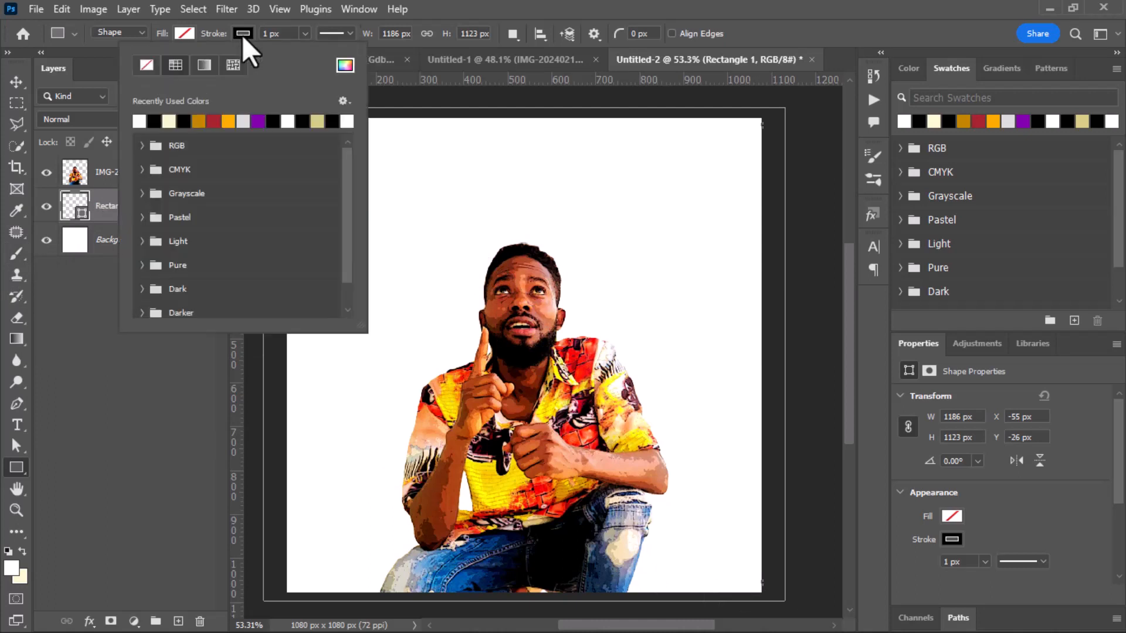
{"action": "left_click", "coordinate": [146, 65]}
{"action": "left_click", "coordinate": [184, 34]}
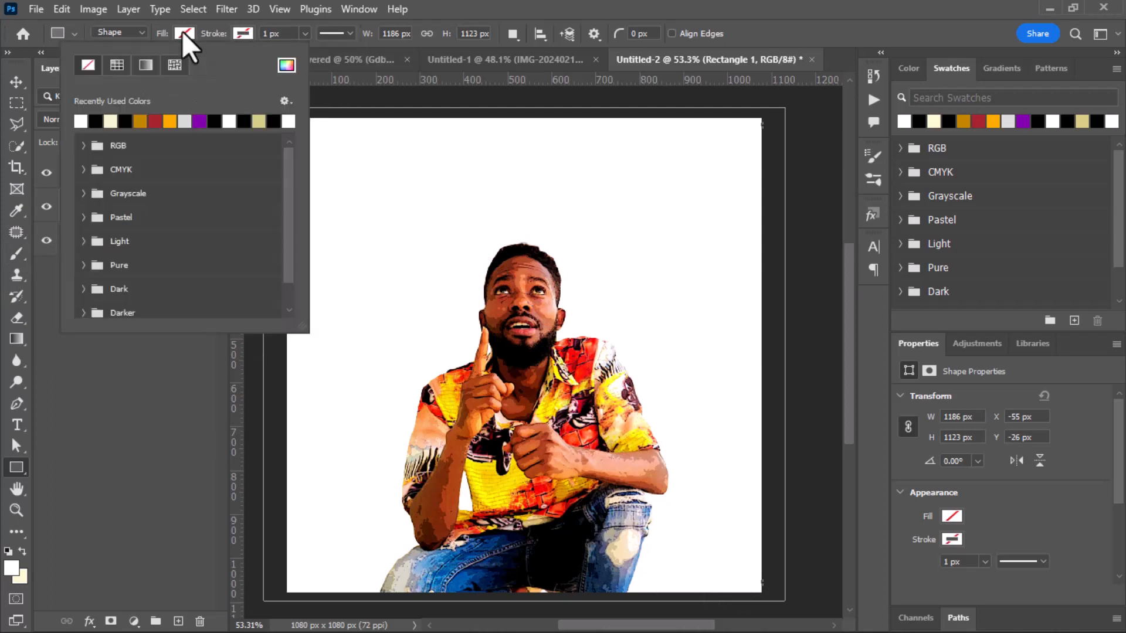
{"action": "left_click", "coordinate": [94, 121]}
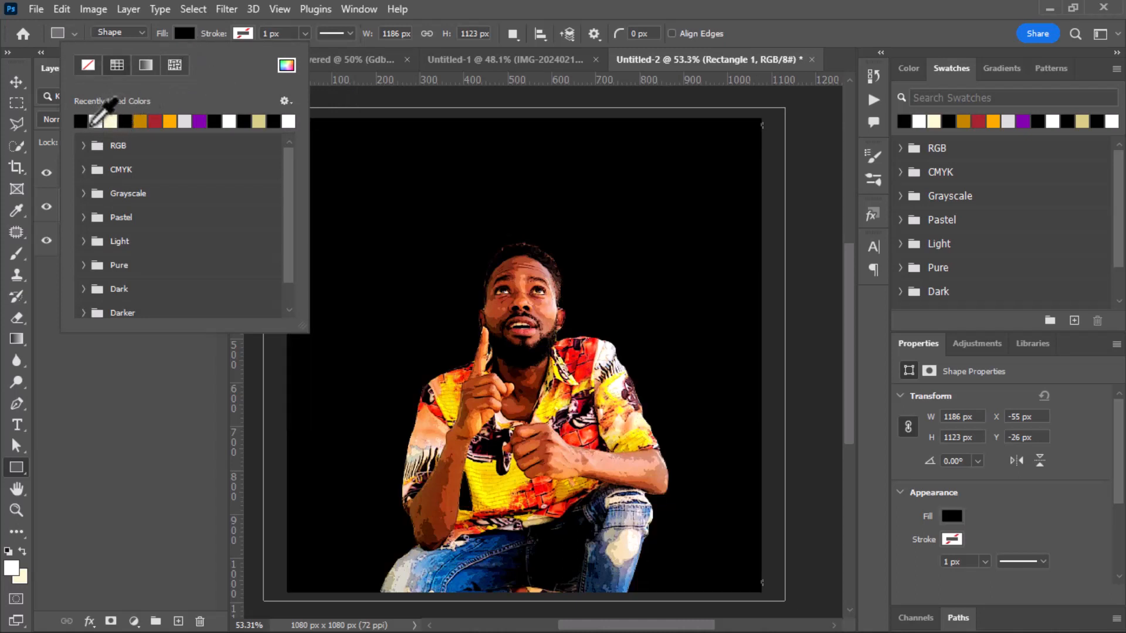
{"action": "left_click", "coordinate": [16, 82]}
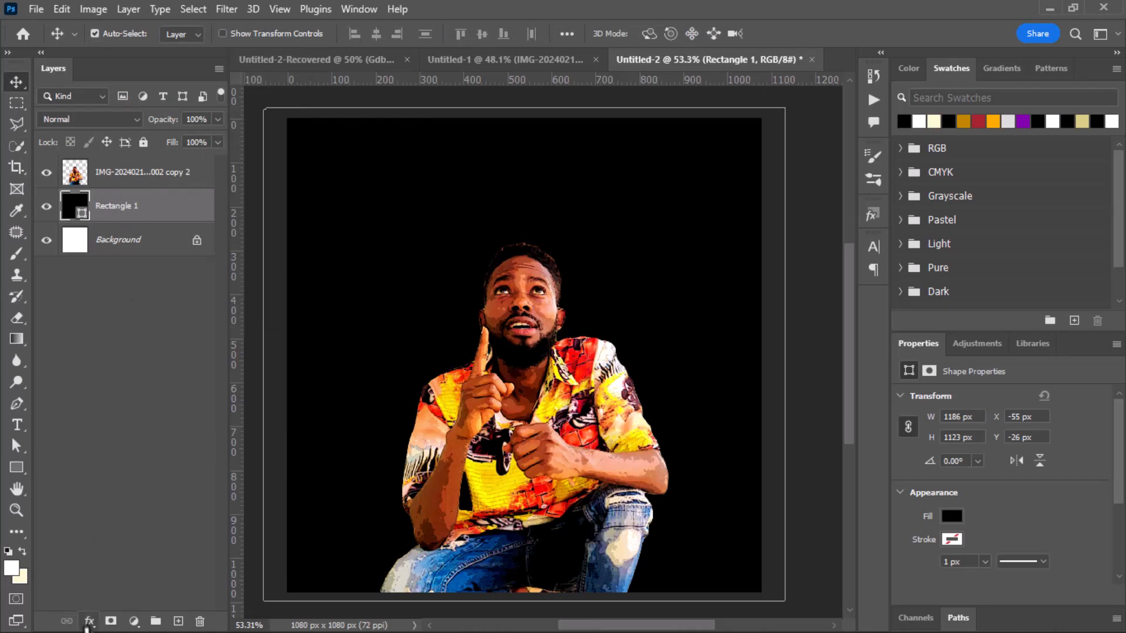
Step: Add a Gradient Overlay to the rectangle with a c58600 start stop and an fcf8d3 end stop
{"action": "left_click", "coordinate": [88, 622]}
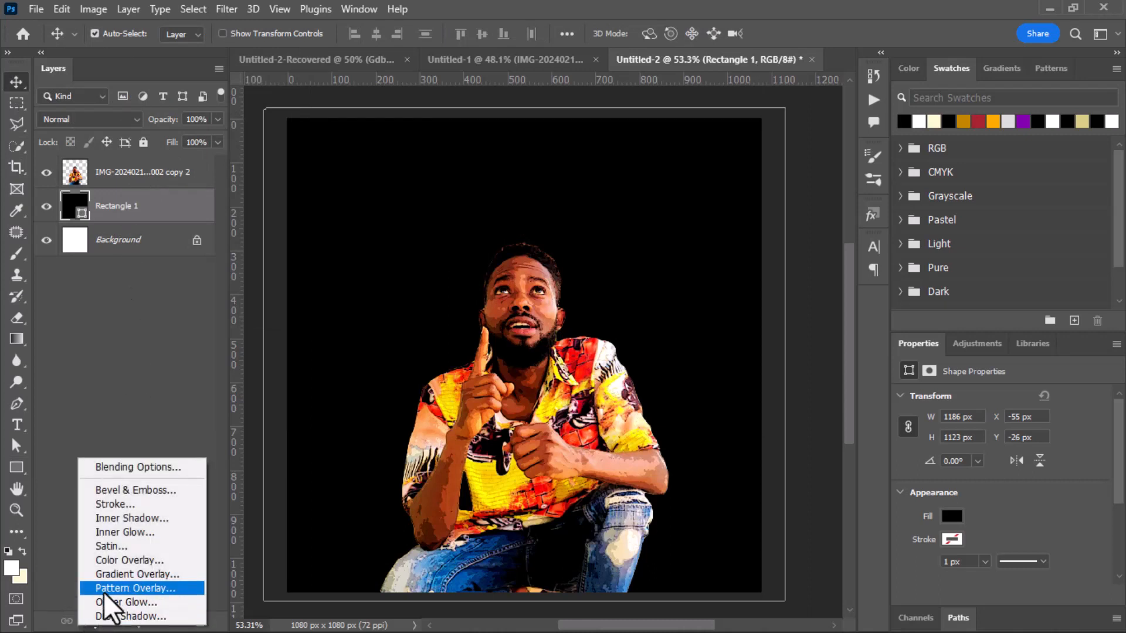
{"action": "left_click", "coordinate": [133, 579]}
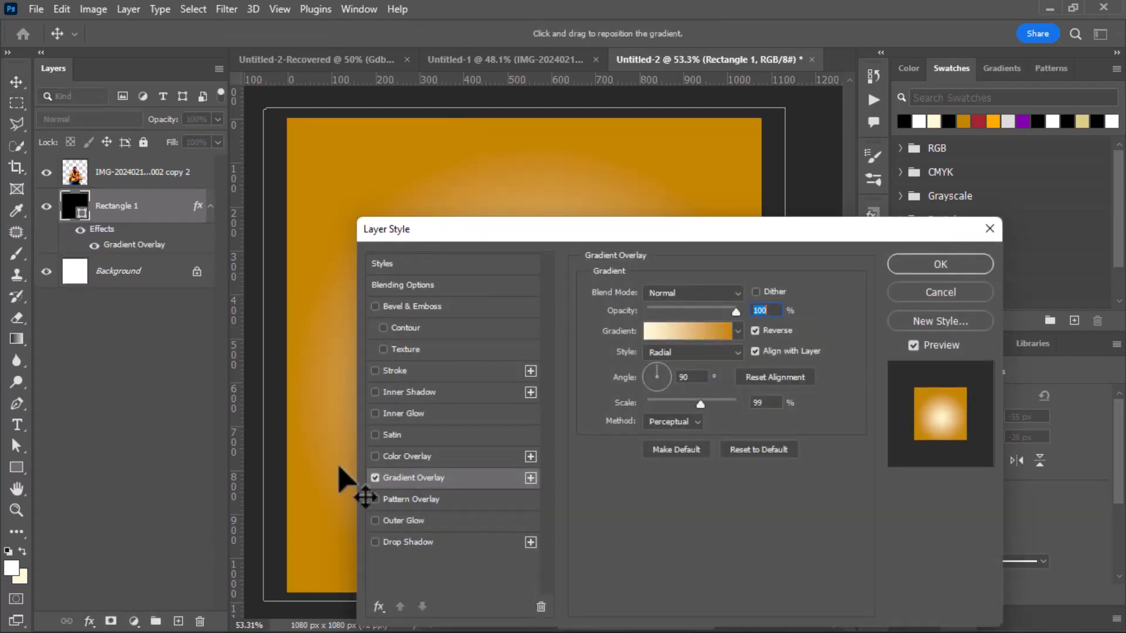
{"action": "left_click_drag", "start_coordinate": [590, 238], "coordinate": [513, 188]}
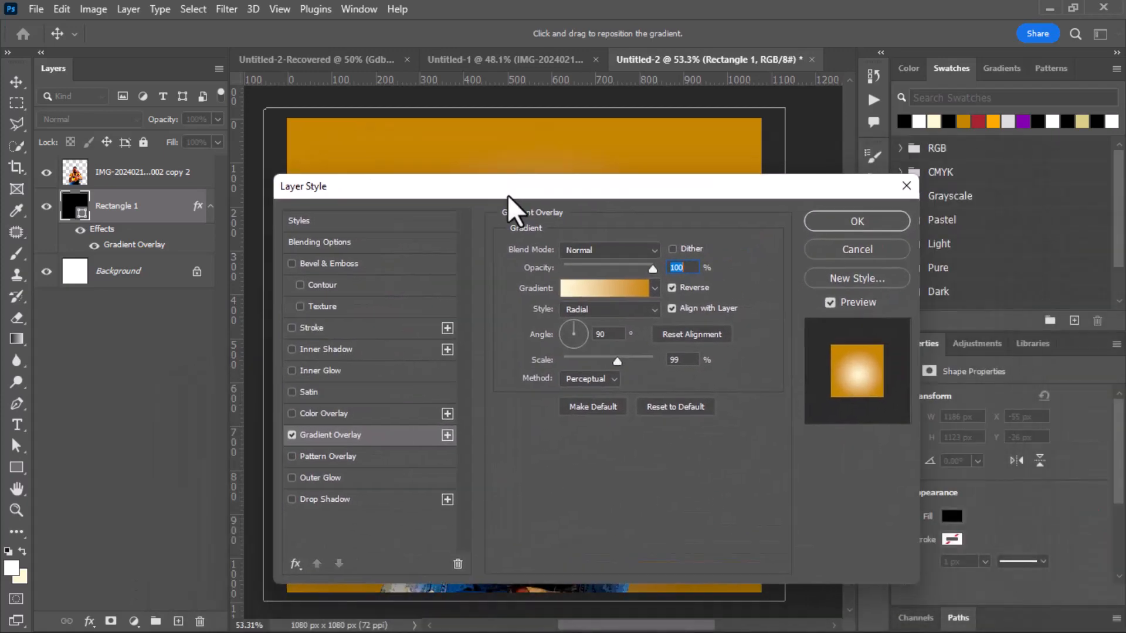
{"action": "left_click", "coordinate": [588, 289]}
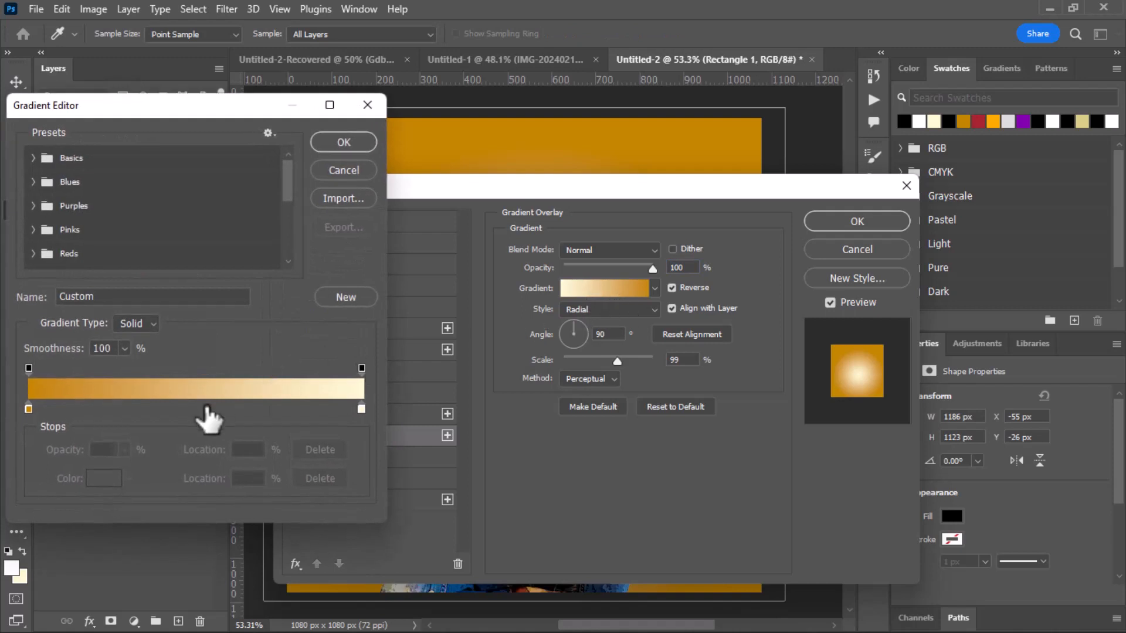
{"action": "left_click", "coordinate": [29, 409]}
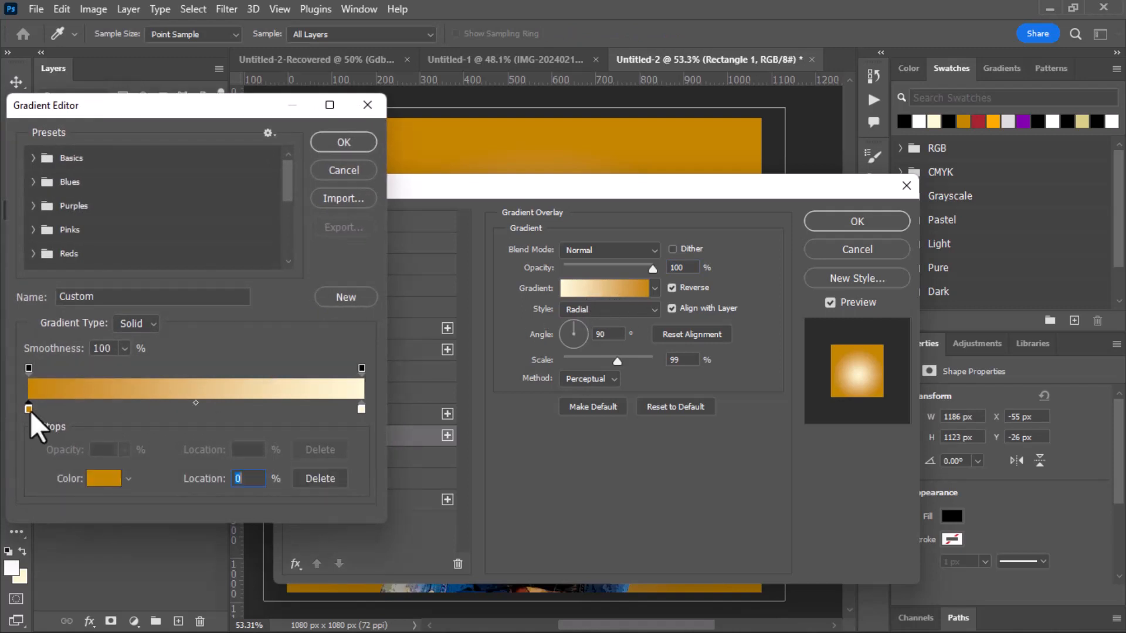
{"action": "double_click", "coordinate": [29, 409]}
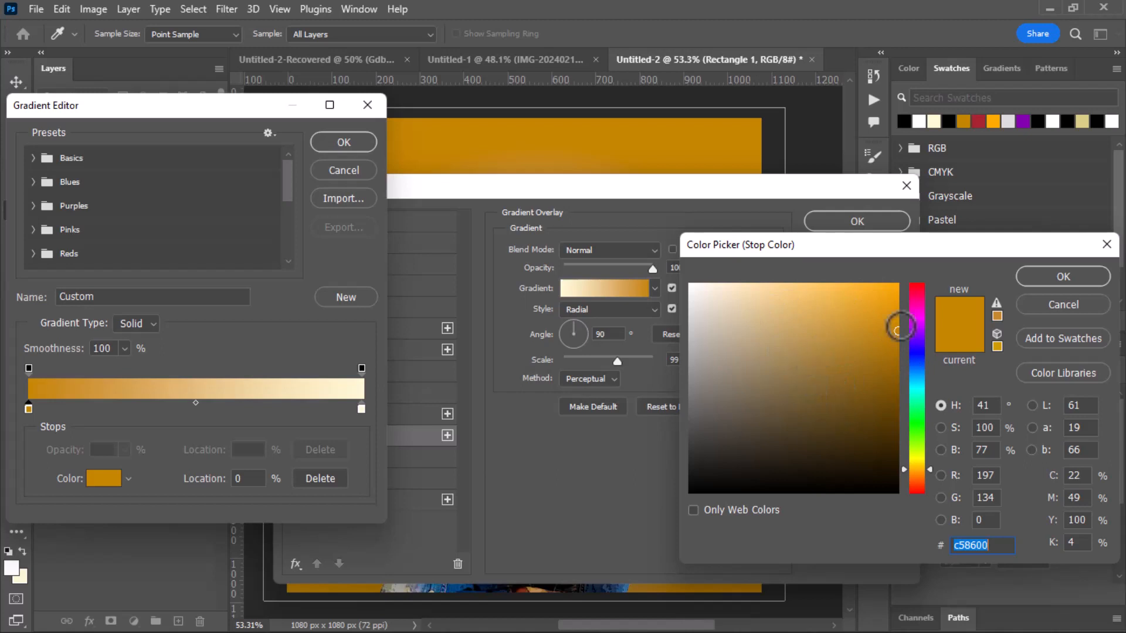
{"action": "left_click", "coordinate": [1032, 277]}
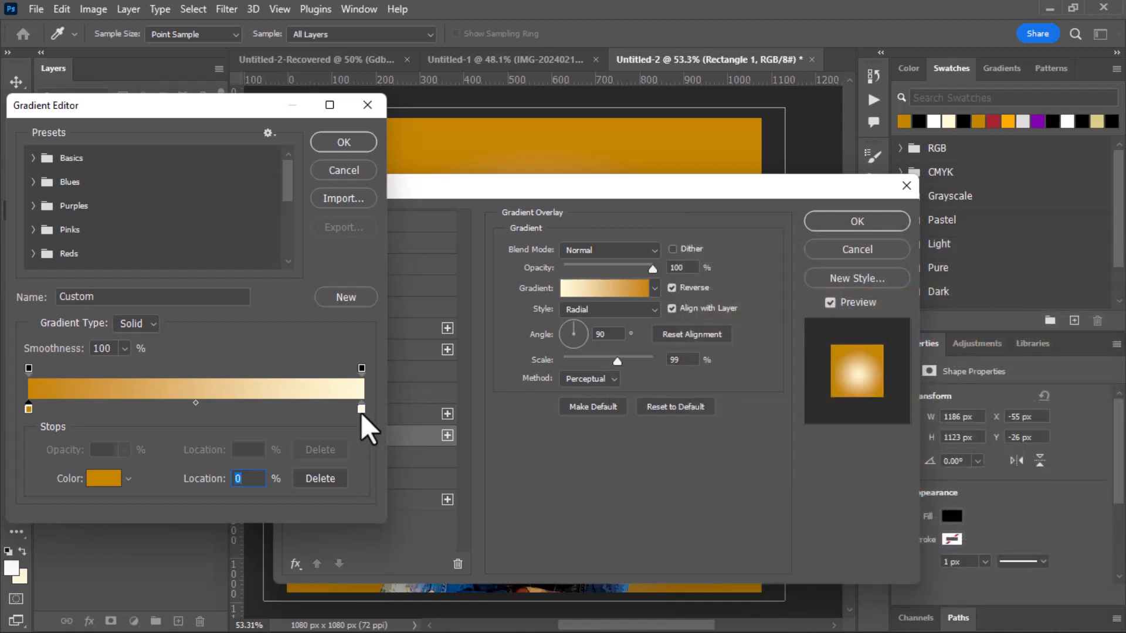
{"action": "double_click", "coordinate": [361, 410]}
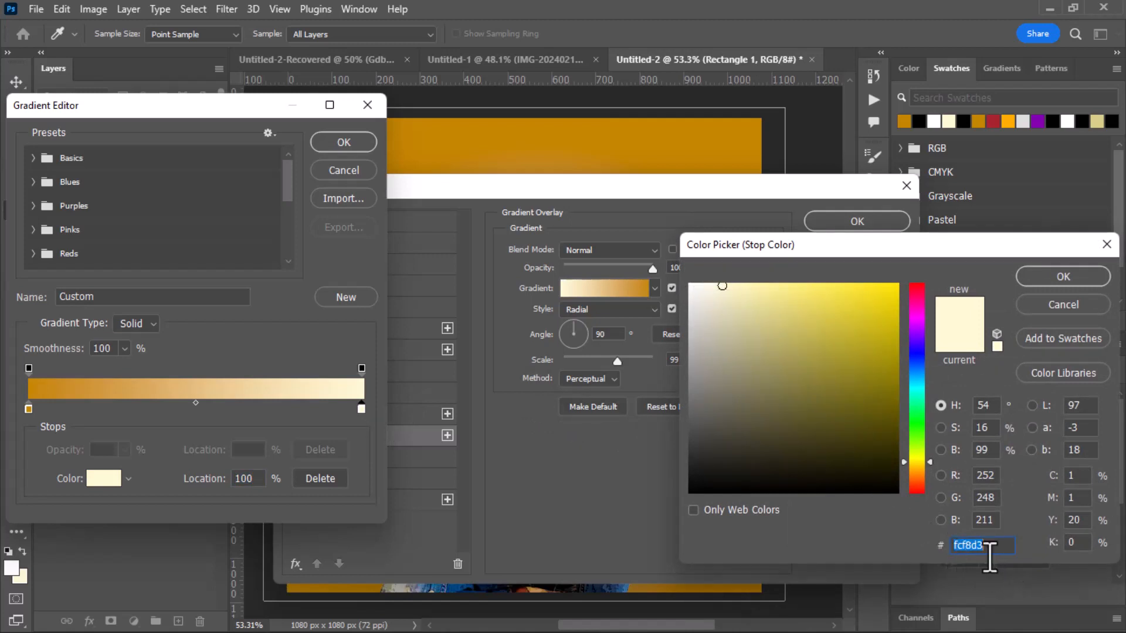
{"action": "left_click", "coordinate": [1068, 277]}
Step: Keep c58600 as the start stop, preview the gradient behind the man and apply the reversed radial overlay at 99% scale
{"action": "left_click", "coordinate": [29, 410]}
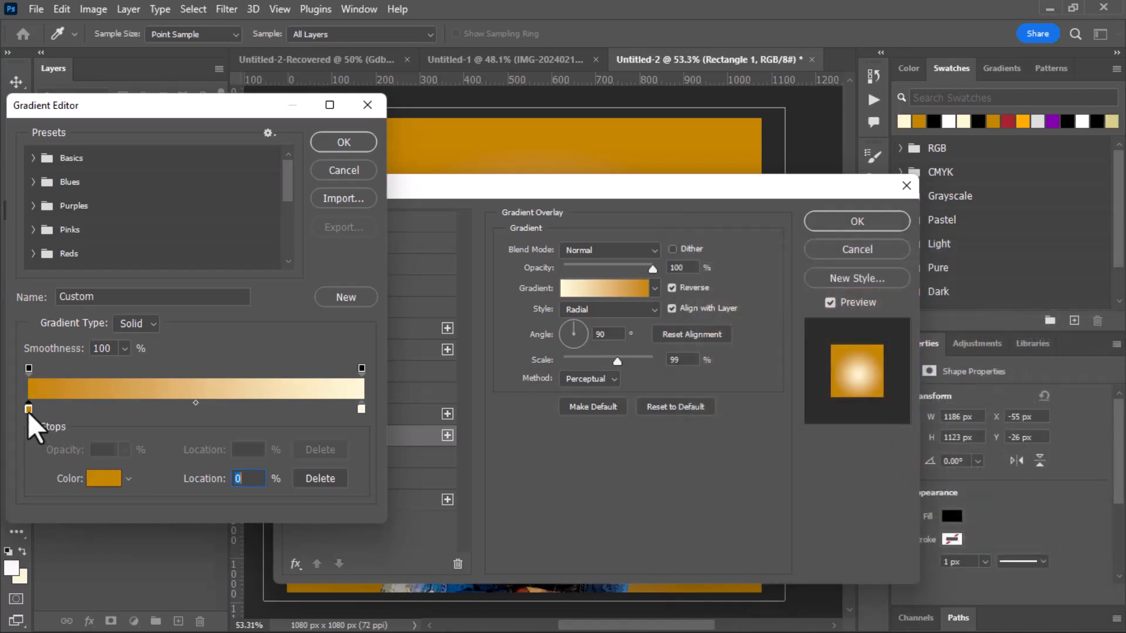
{"action": "left_click", "coordinate": [29, 410]}
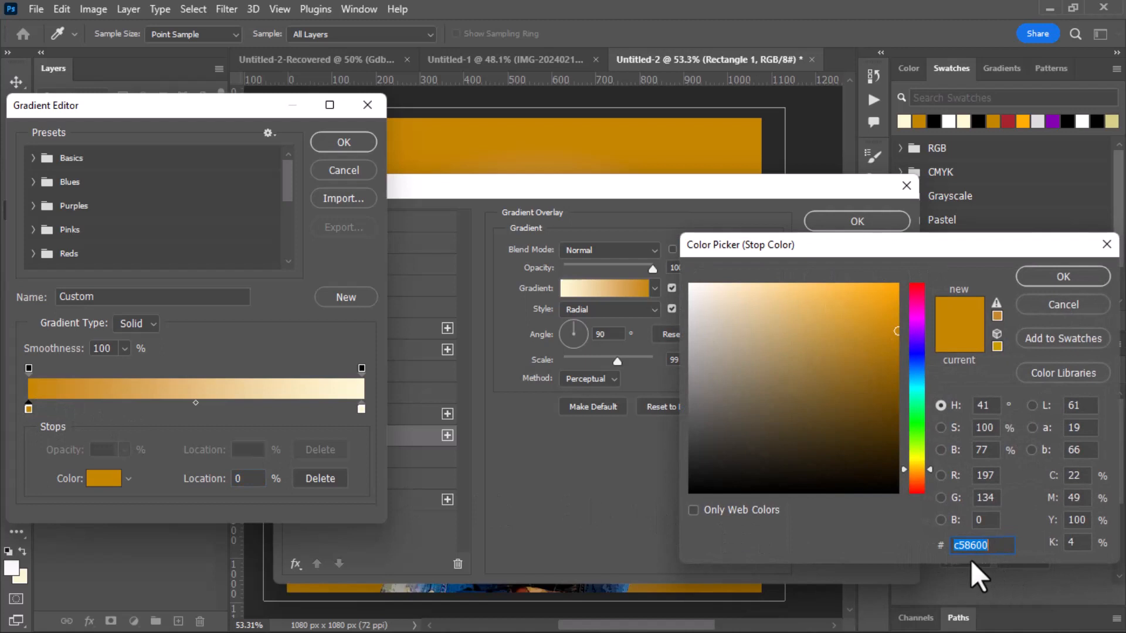
{"action": "left_click", "coordinate": [1086, 274]}
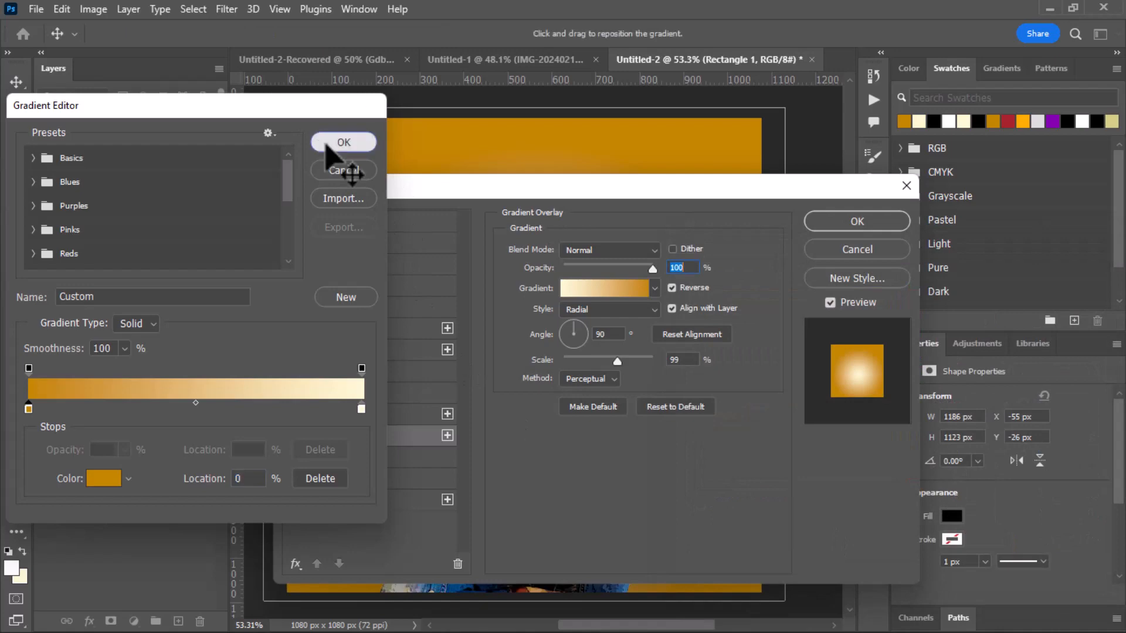
{"action": "left_click", "coordinate": [341, 143]}
{"action": "left_click_drag", "start_coordinate": [432, 188], "coordinate": [447, 538]}
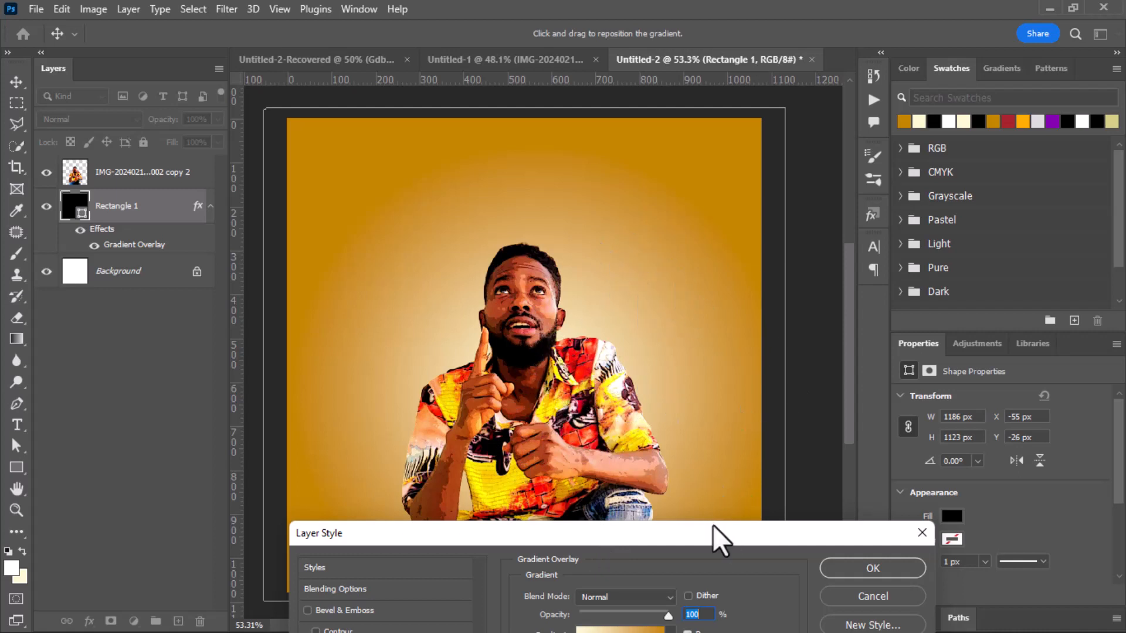
{"action": "left_click_drag", "start_coordinate": [719, 537], "coordinate": [699, 189]}
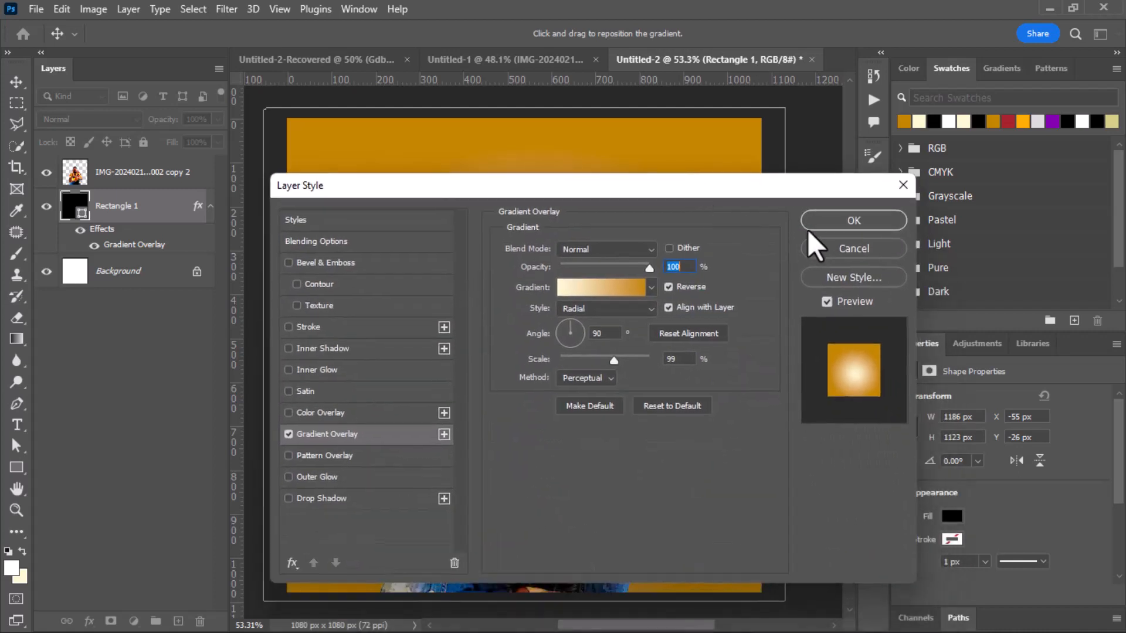
{"action": "left_click", "coordinate": [825, 224]}
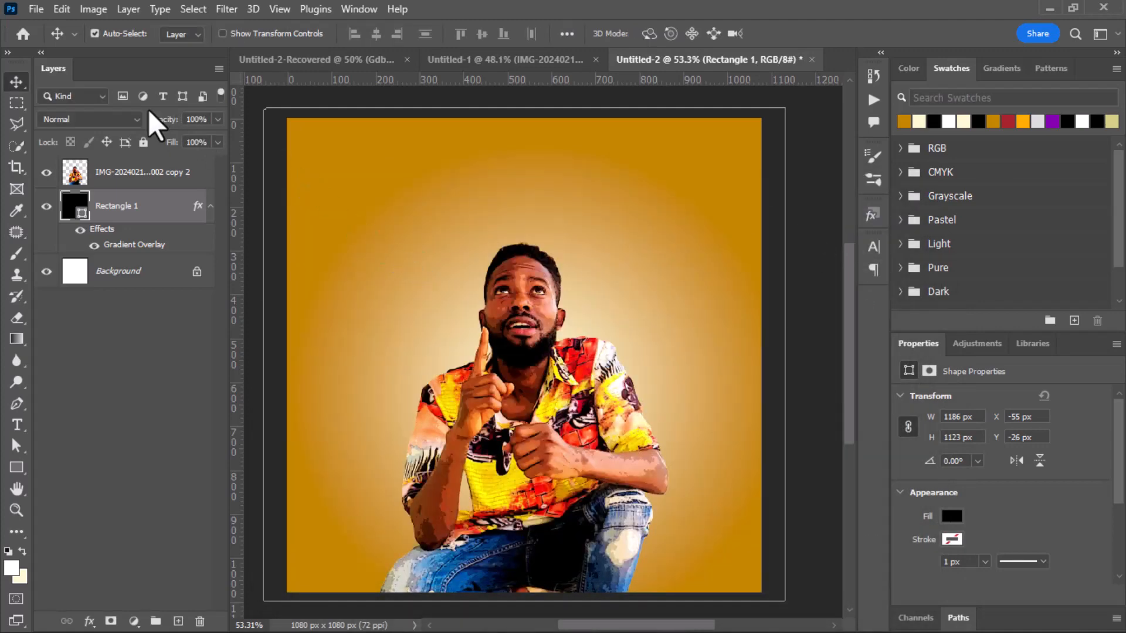
Step: Lock the gradient rectangle layer completely and deselect all layers
{"action": "left_click", "coordinate": [143, 142]}
{"action": "left_click", "coordinate": [378, 214]}
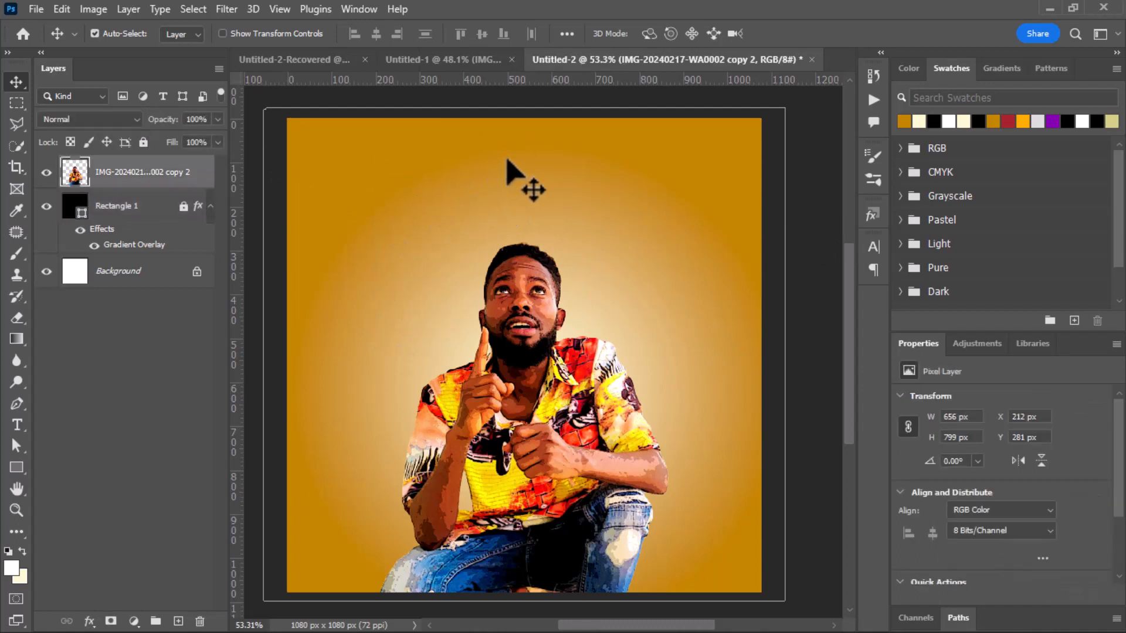
{"action": "left_click", "coordinate": [352, 289]}
{"action": "scroll", "coordinate": [540, 322], "scroll_direction": "down", "scroll_amount": 3}
{"action": "scroll", "coordinate": [539, 320], "scroll_direction": "up", "scroll_amount": 1}
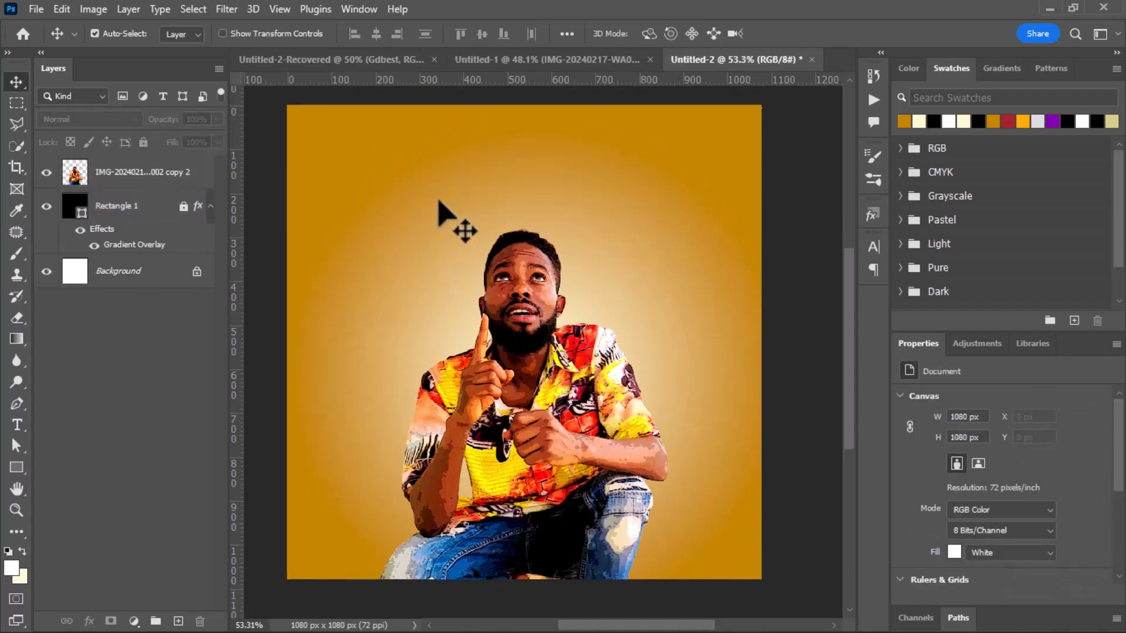
Step: Place the pngimg.com light_PNG14454 image from the Pictures png folder as an embedded layer directly above the gradient rectangle
{"action": "left_click", "coordinate": [139, 221]}
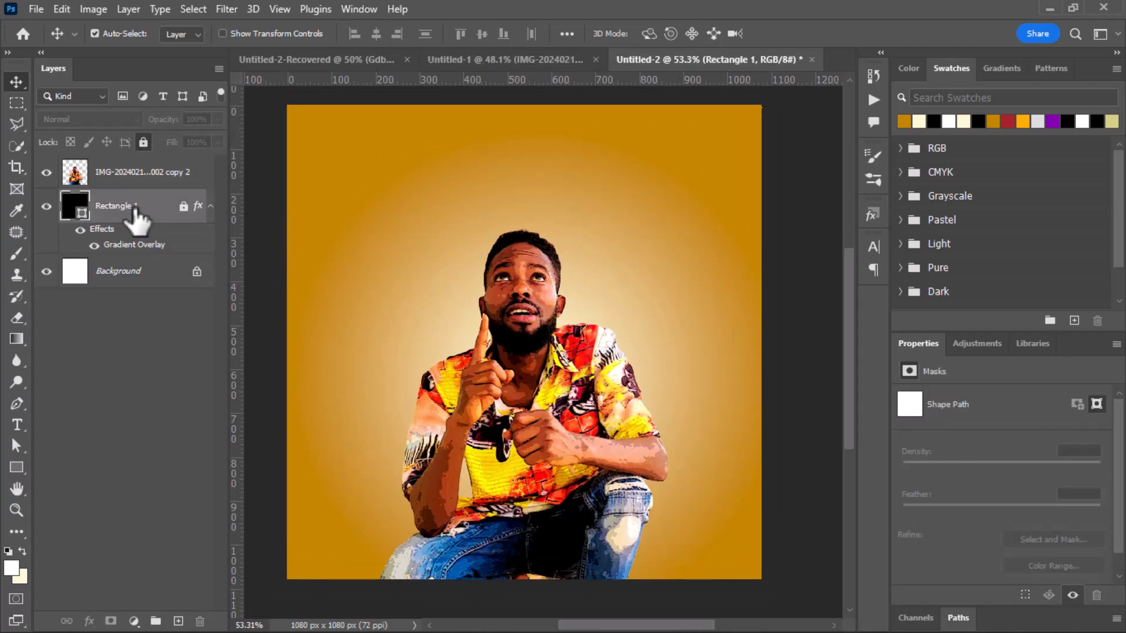
{"action": "left_click", "coordinate": [37, 9]}
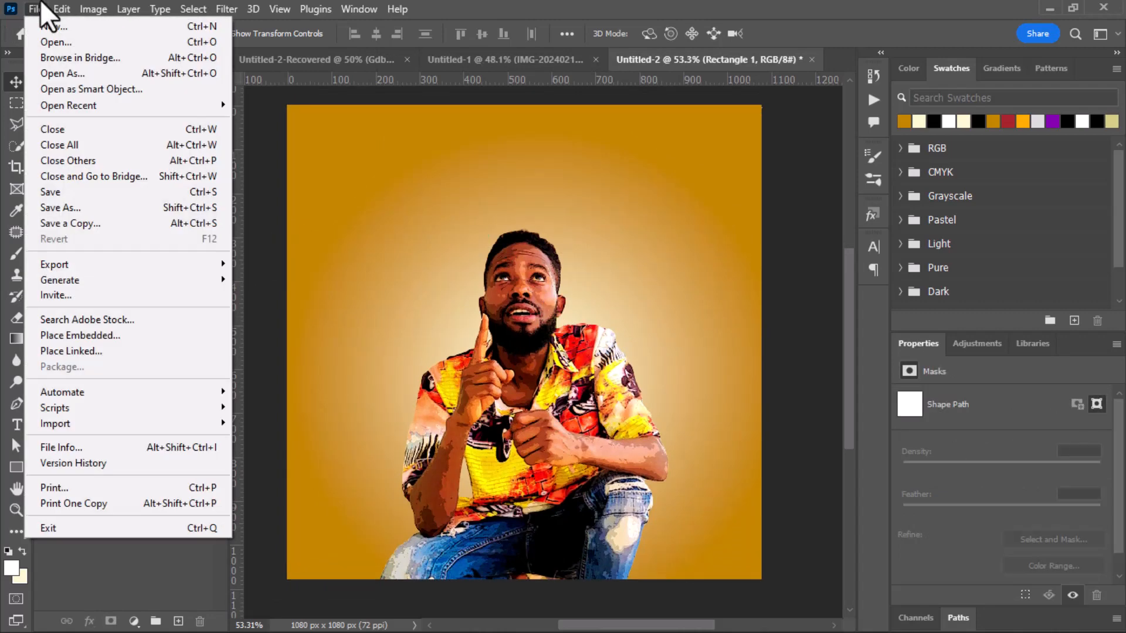
{"action": "left_click", "coordinate": [104, 339]}
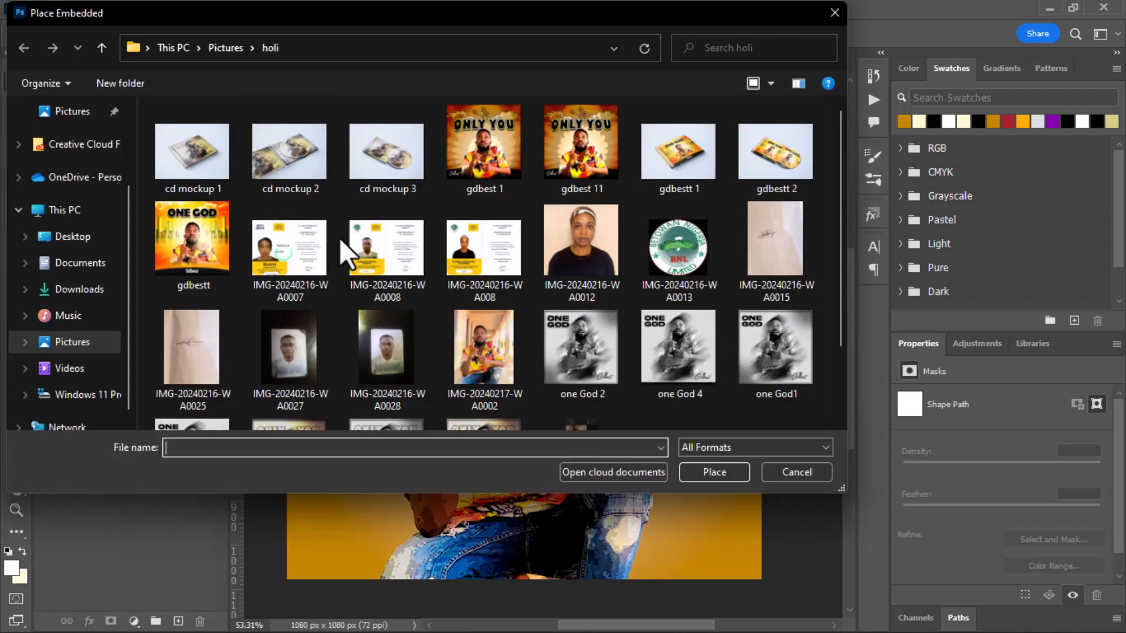
{"action": "left_click", "coordinate": [225, 48]}
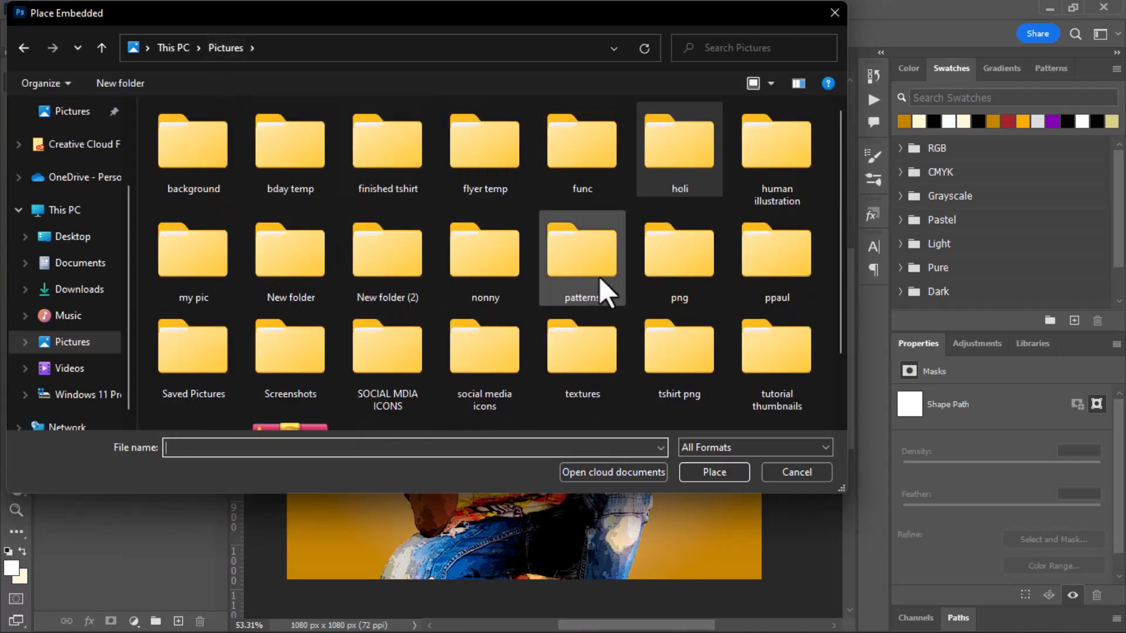
{"action": "double_click", "coordinate": [681, 255]}
{"action": "scroll", "coordinate": [430, 291], "scroll_direction": "down", "scroll_amount": 15}
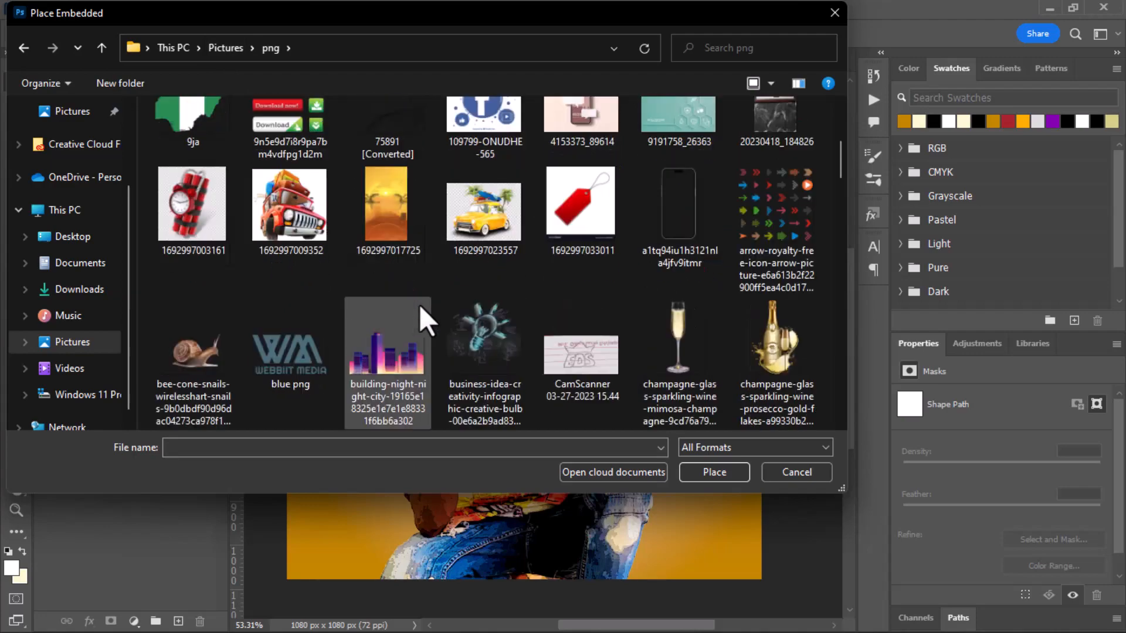
{"action": "scroll", "coordinate": [442, 288], "scroll_direction": "down", "scroll_amount": 10}
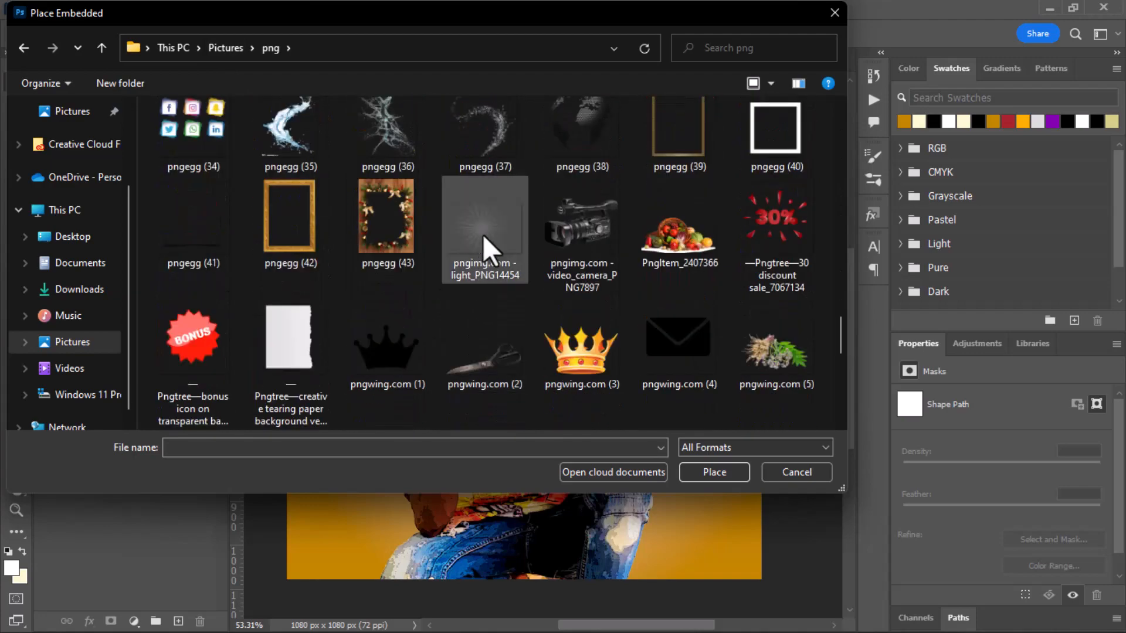
{"action": "double_click", "coordinate": [484, 233]}
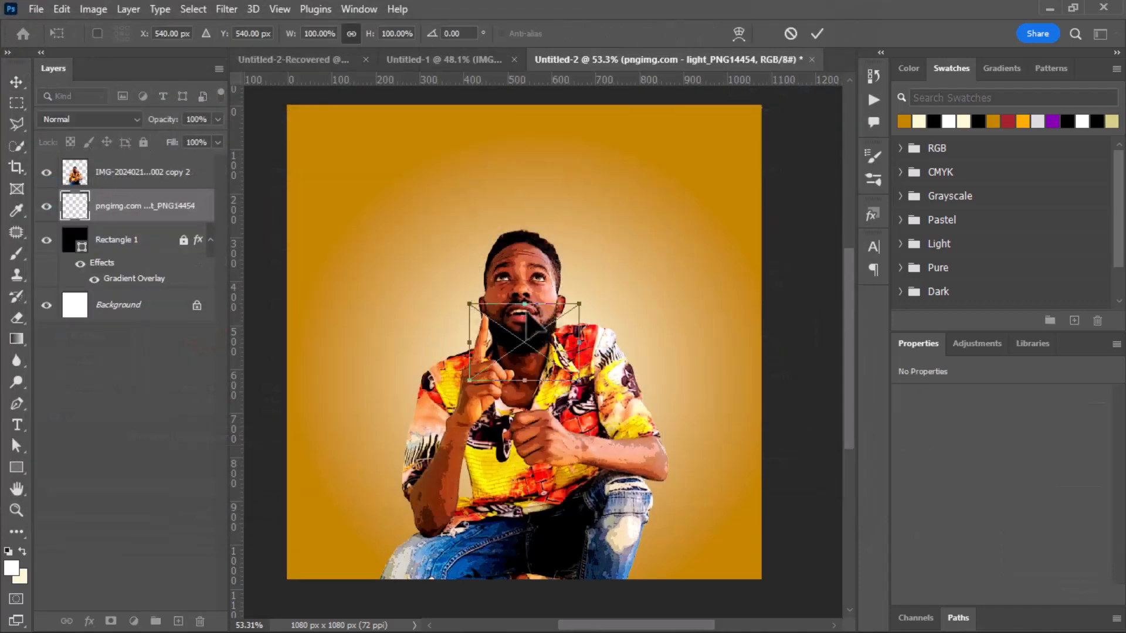
Step: Scale the placed light rays proportionally to about 716% and shift them slightly down to cover the whole canvas
{"action": "left_click_drag", "start_coordinate": [527, 298], "coordinate": [550, 94]}
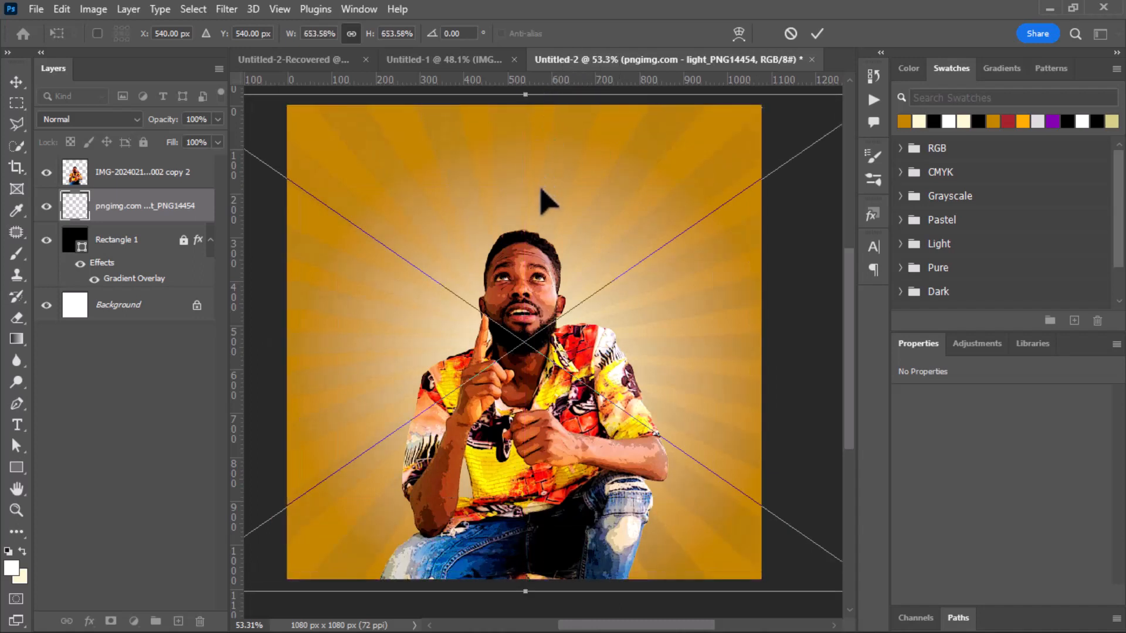
{"action": "left_click_drag", "start_coordinate": [553, 180], "coordinate": [553, 212]}
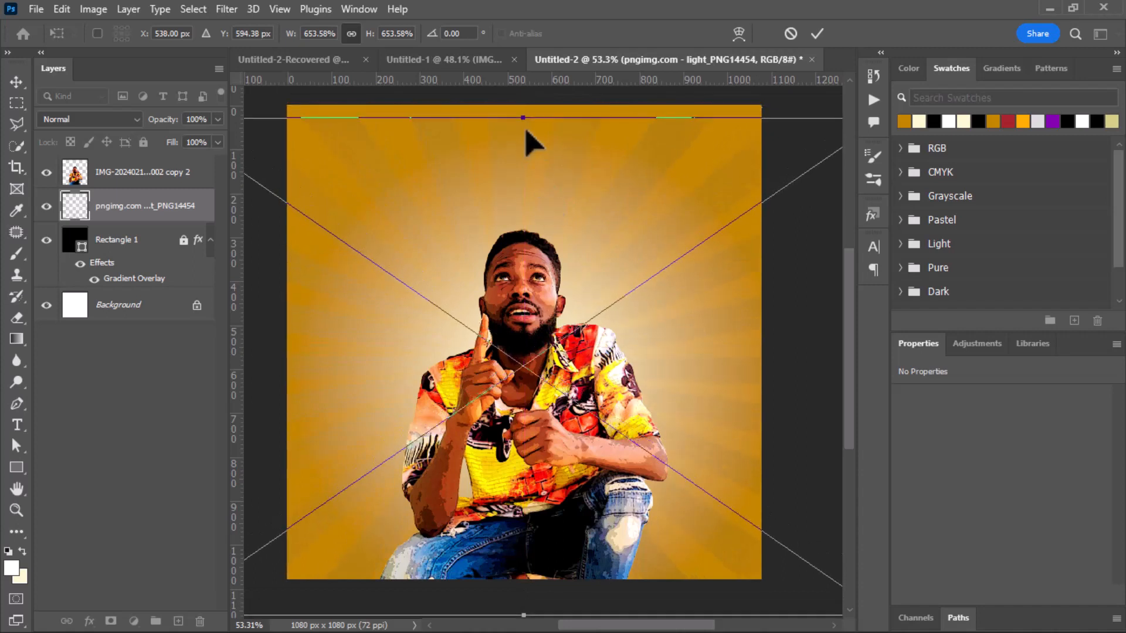
{"action": "left_click_drag", "start_coordinate": [520, 118], "coordinate": [521, 94]}
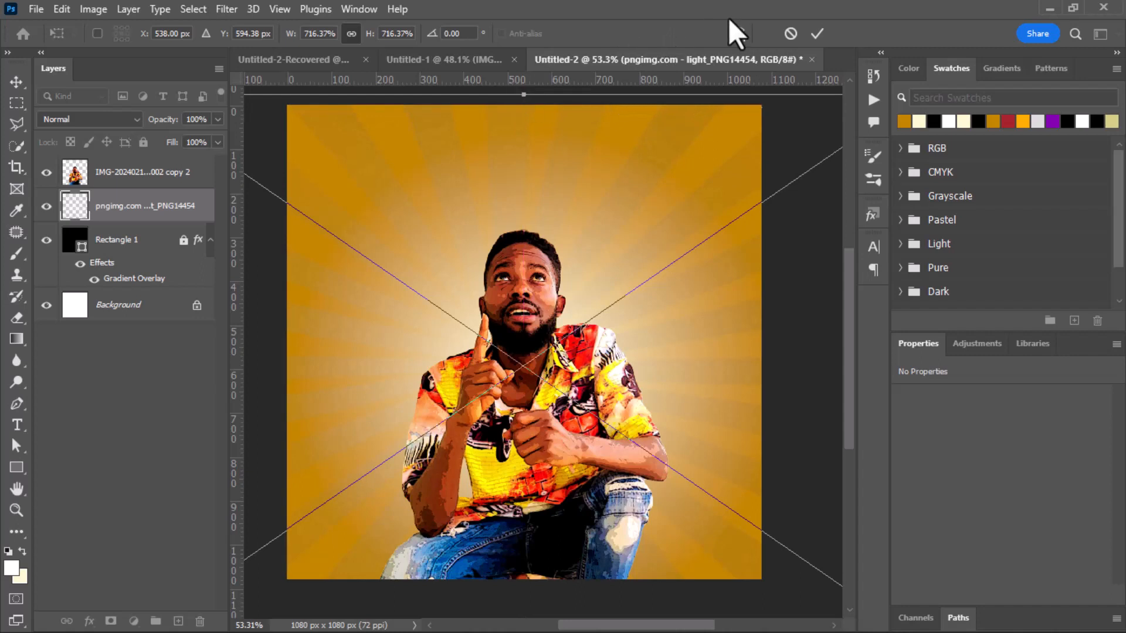
{"action": "left_click", "coordinate": [818, 32]}
Step: Set the light rays layer's blend mode to Color Dodge and shift both the rays and the man cutout slightly downward
{"action": "scroll", "coordinate": [496, 305], "scroll_direction": "down", "scroll_amount": 1}
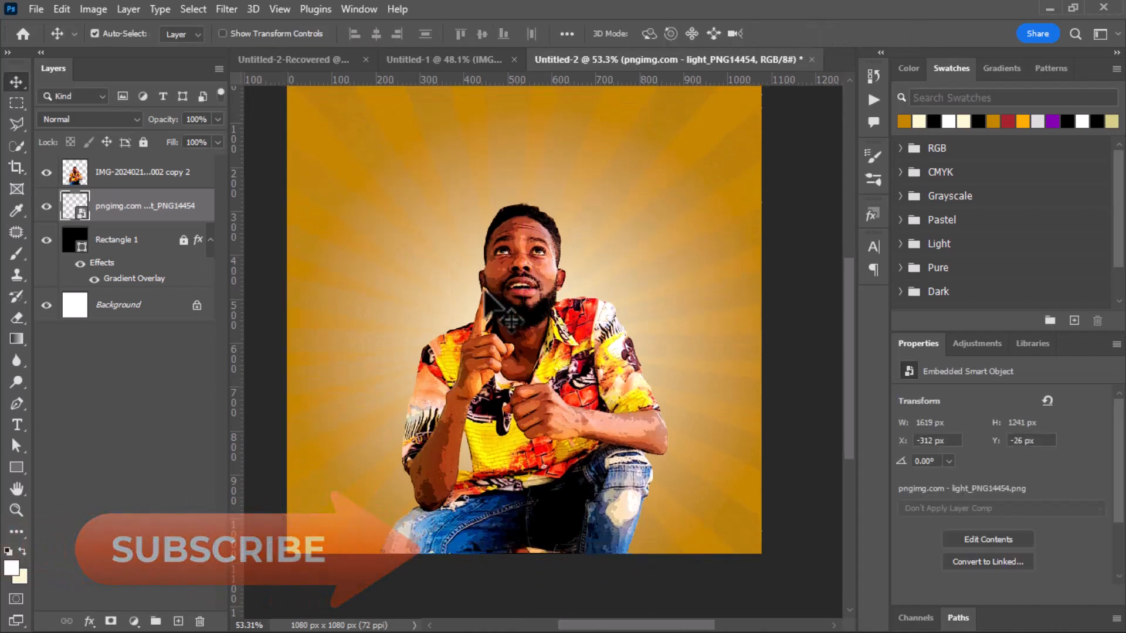
{"action": "scroll", "coordinate": [485, 293], "scroll_direction": "up", "scroll_amount": 1}
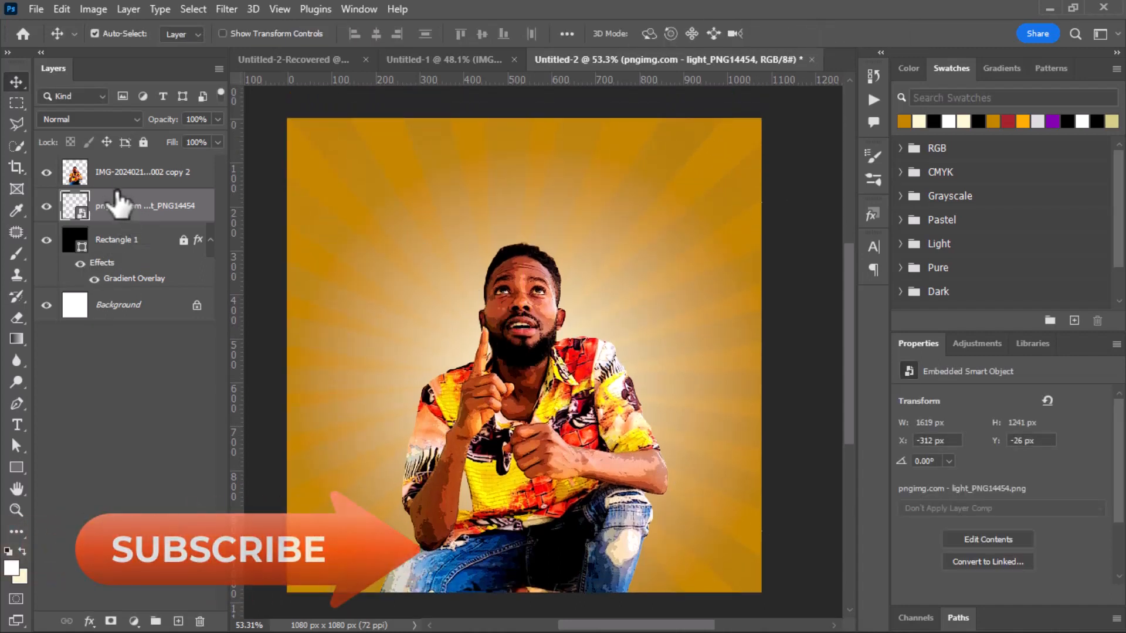
{"action": "left_click", "coordinate": [115, 121]}
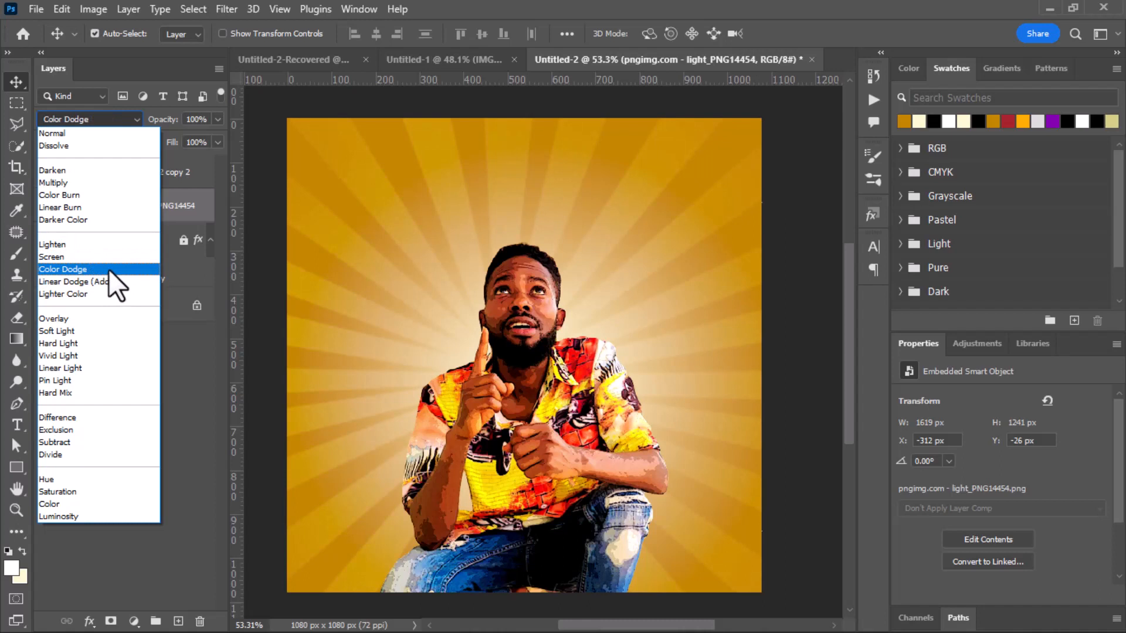
{"action": "left_click", "coordinate": [110, 268]}
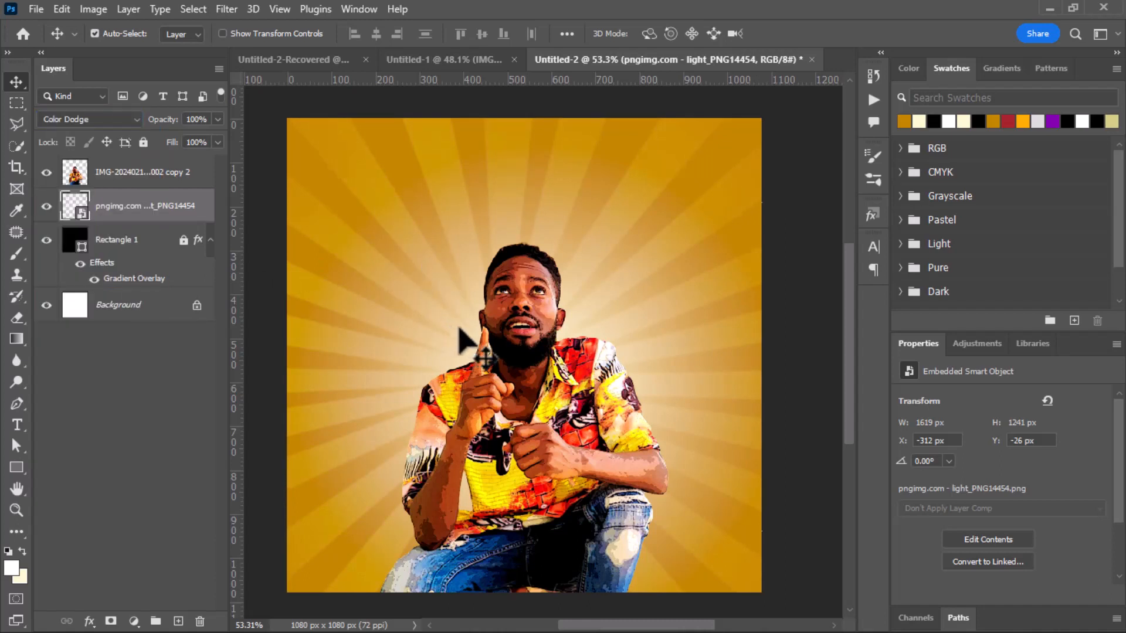
{"action": "left_click_drag", "start_coordinate": [460, 328], "coordinate": [511, 358]}
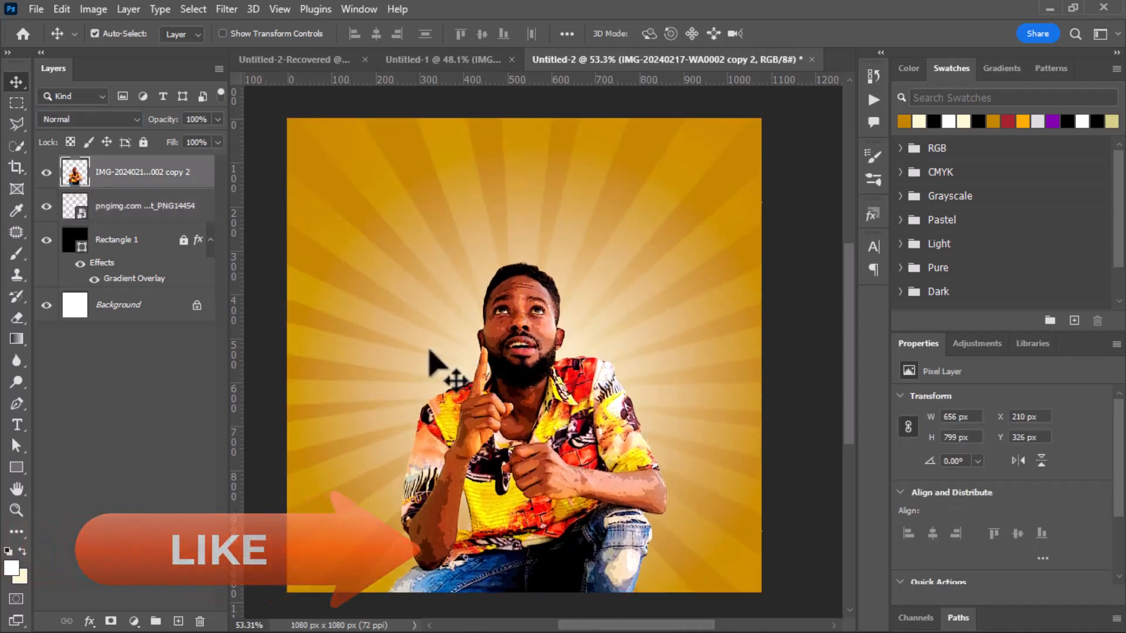
Step: On a new layer above the light rays, paint a single soft 700 px brush dab in fcf8d3 behind the man
{"action": "left_click", "coordinate": [435, 321]}
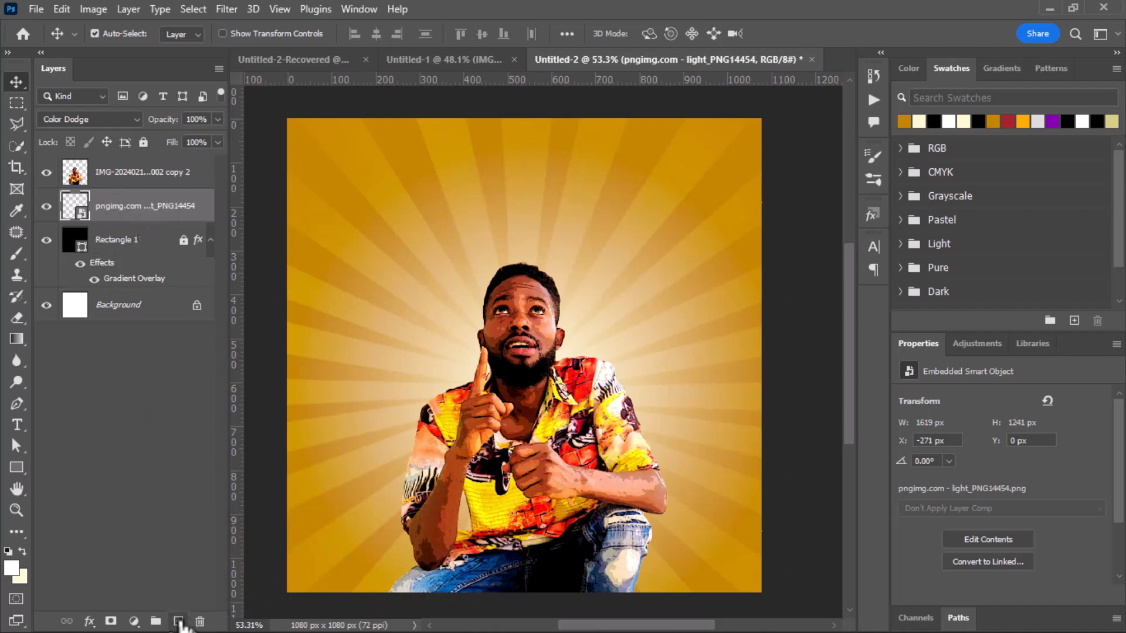
{"action": "left_click", "coordinate": [178, 621]}
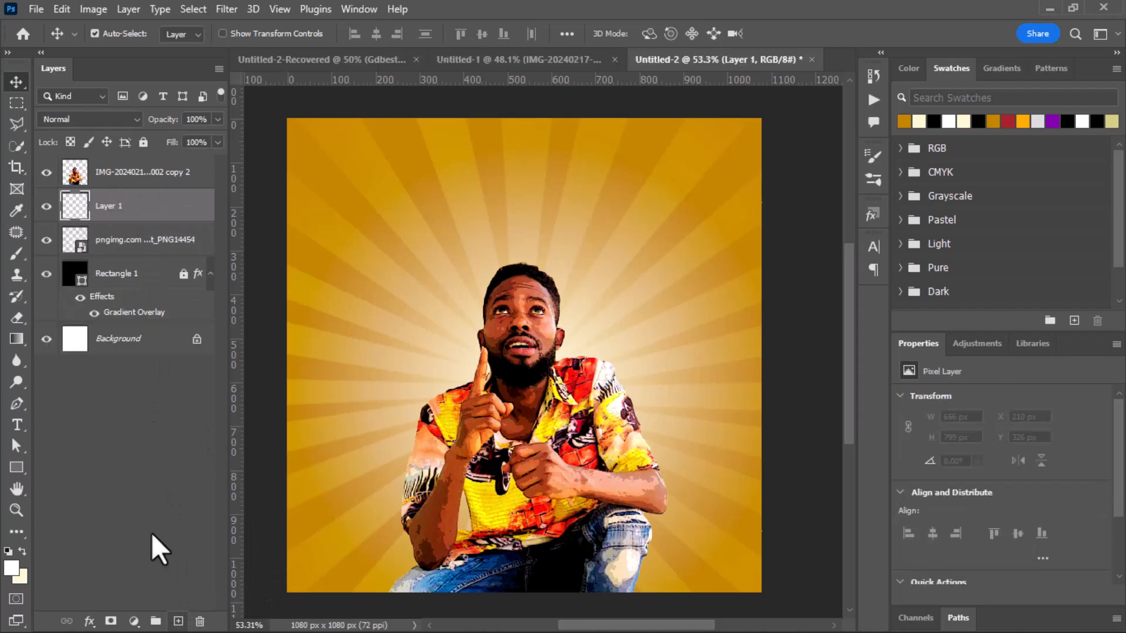
{"action": "left_click", "coordinate": [16, 254]}
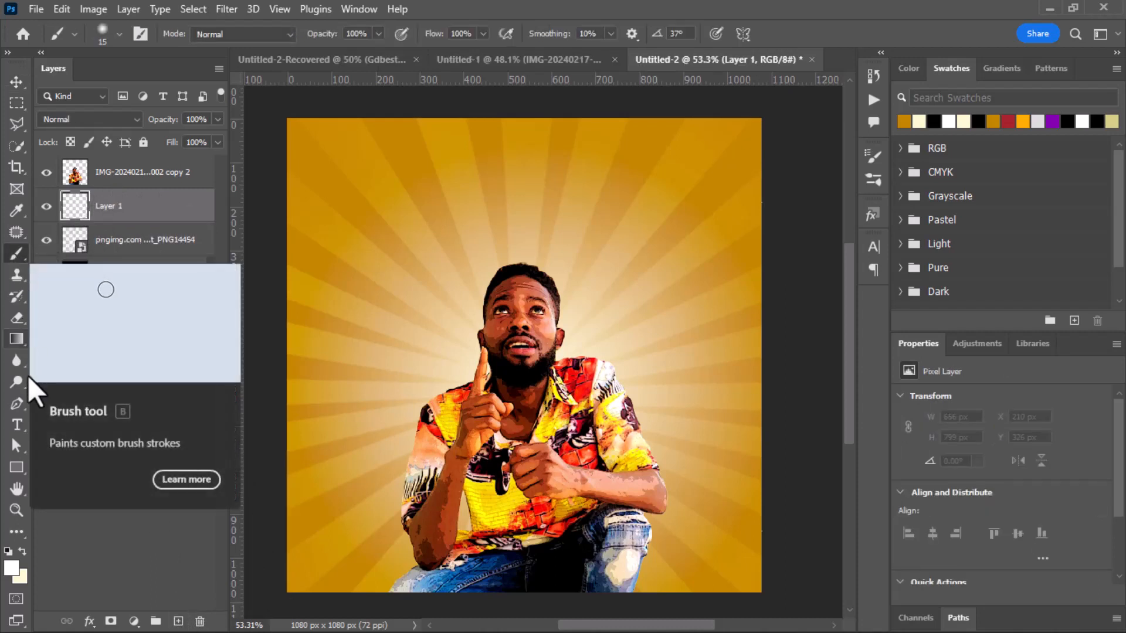
{"action": "left_click", "coordinate": [15, 572]}
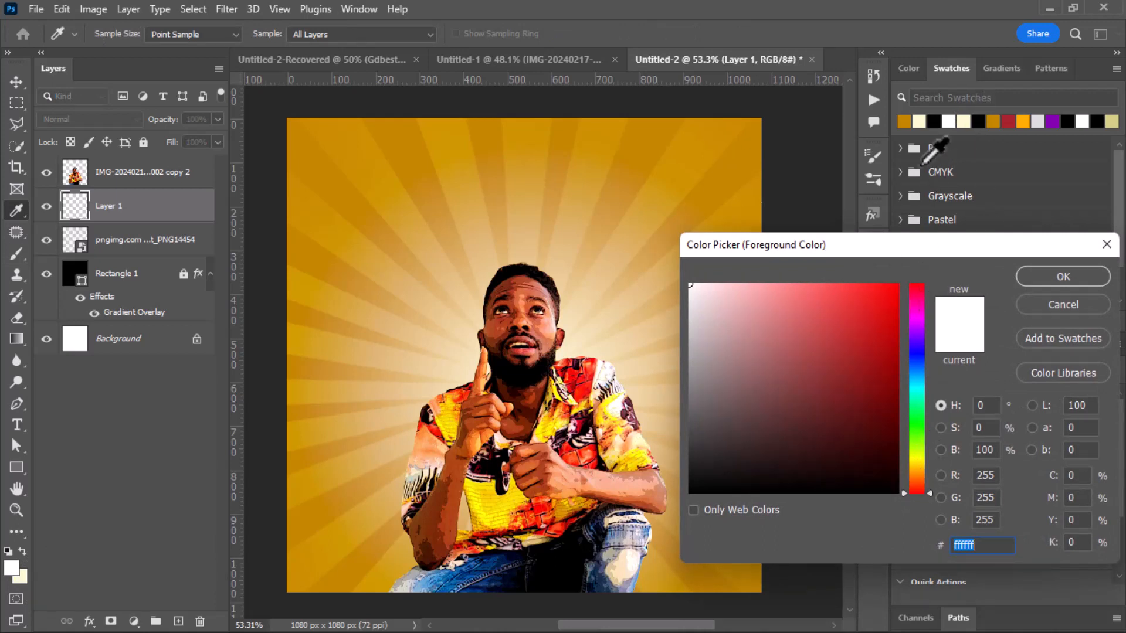
{"action": "left_click", "coordinate": [965, 120]}
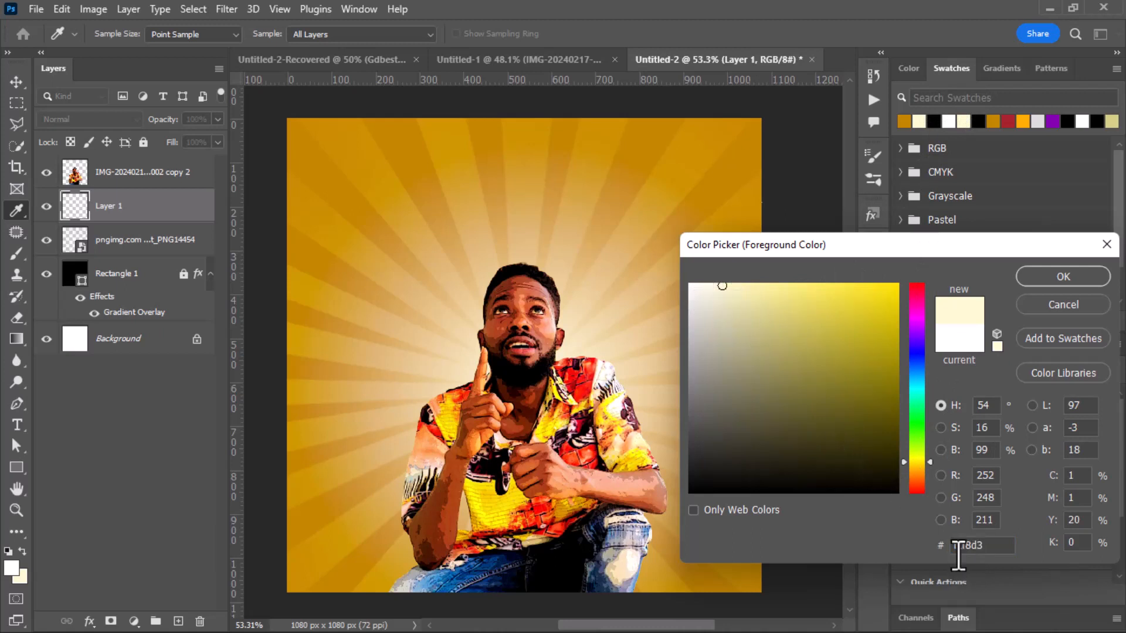
{"action": "left_click", "coordinate": [1063, 277]}
{"action": "key", "text": "b"}
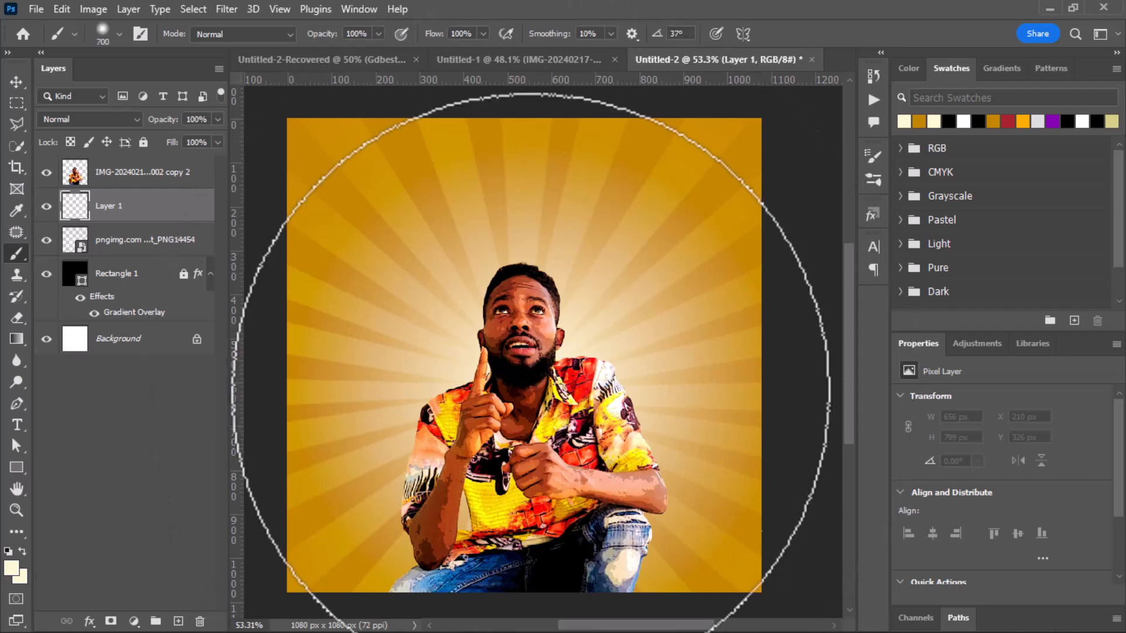
{"action": "left_click", "coordinate": [527, 393]}
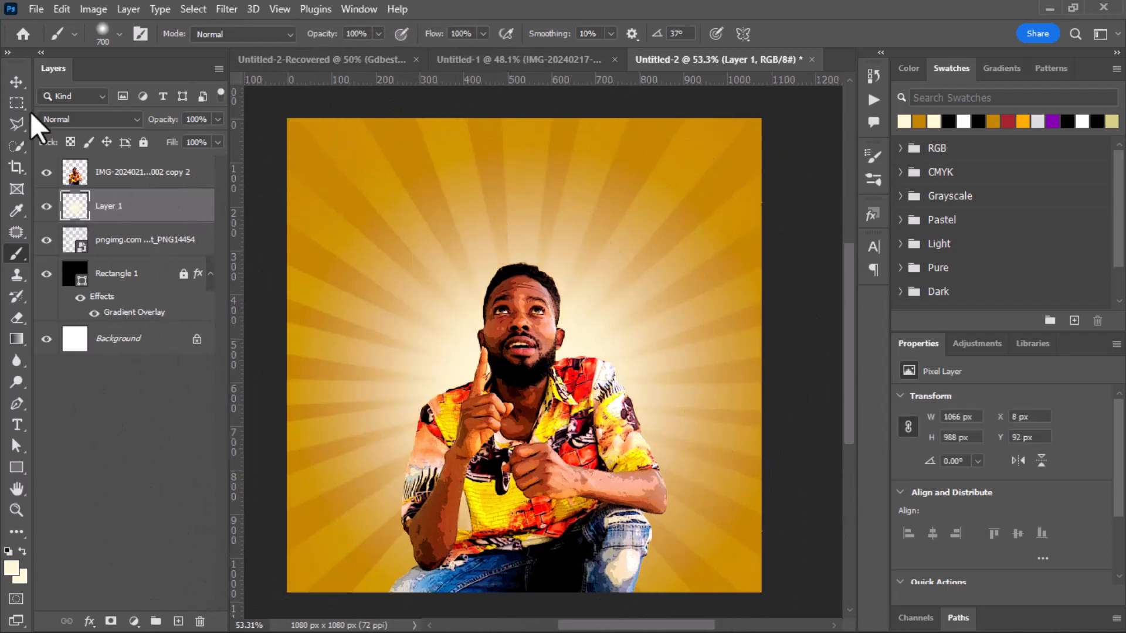
Step: Draw a rectangle about 1221 x 233 px across the canvas's lower edge behind the man, extending past both sides
{"action": "left_click", "coordinate": [8, 83]}
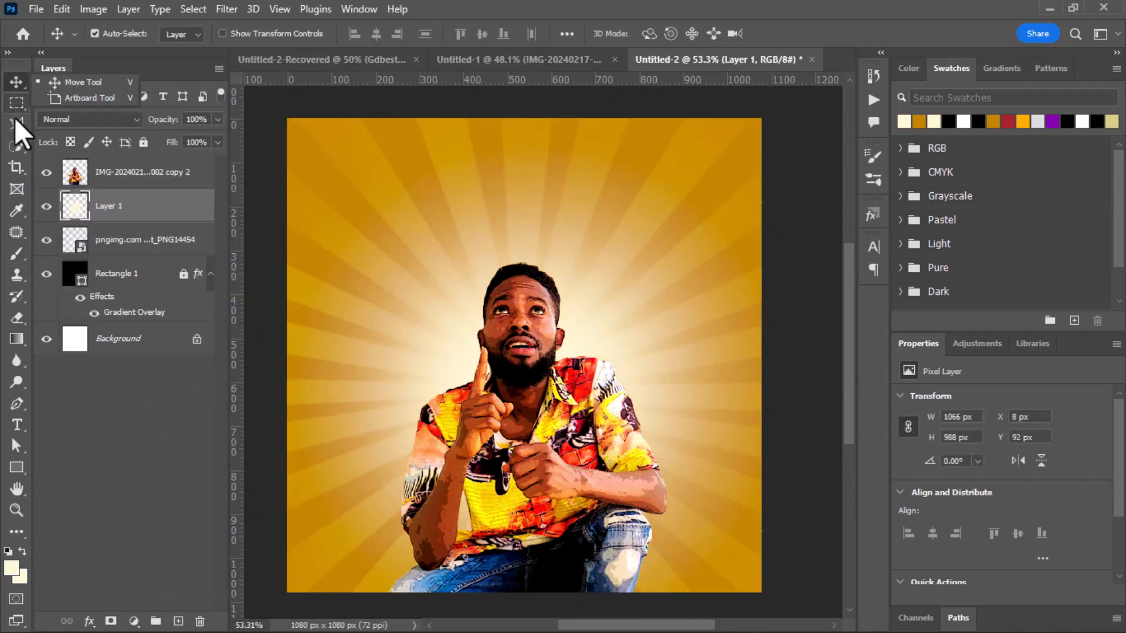
{"action": "scroll", "coordinate": [354, 487], "scroll_direction": "down", "scroll_amount": 3}
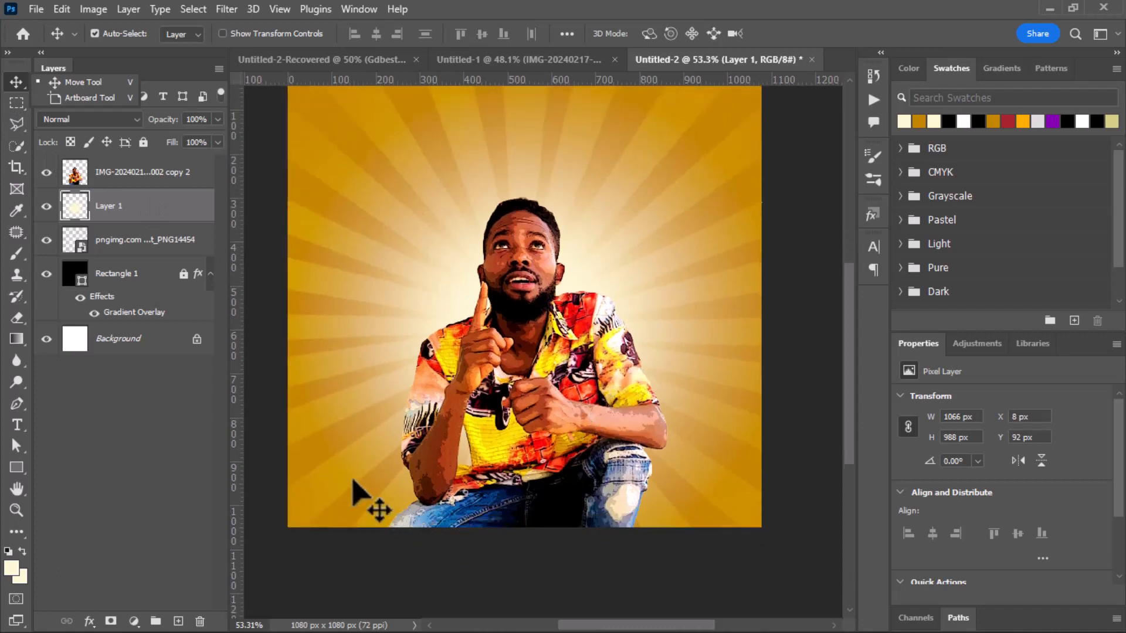
{"action": "scroll", "coordinate": [353, 481], "scroll_direction": "up", "scroll_amount": 1}
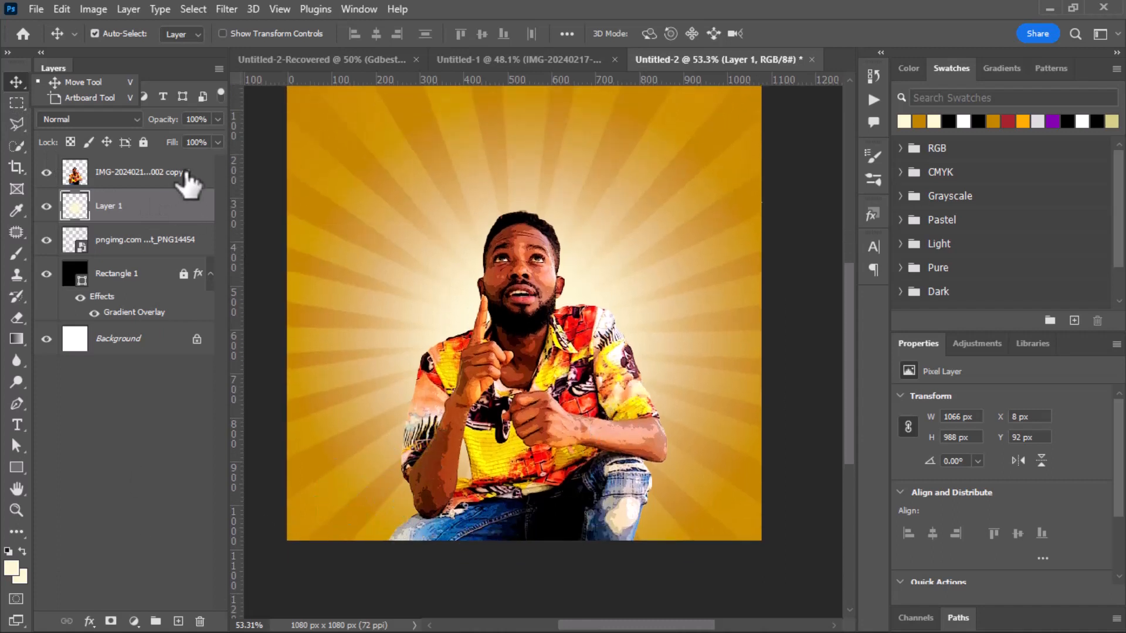
{"action": "left_click", "coordinate": [11, 471]}
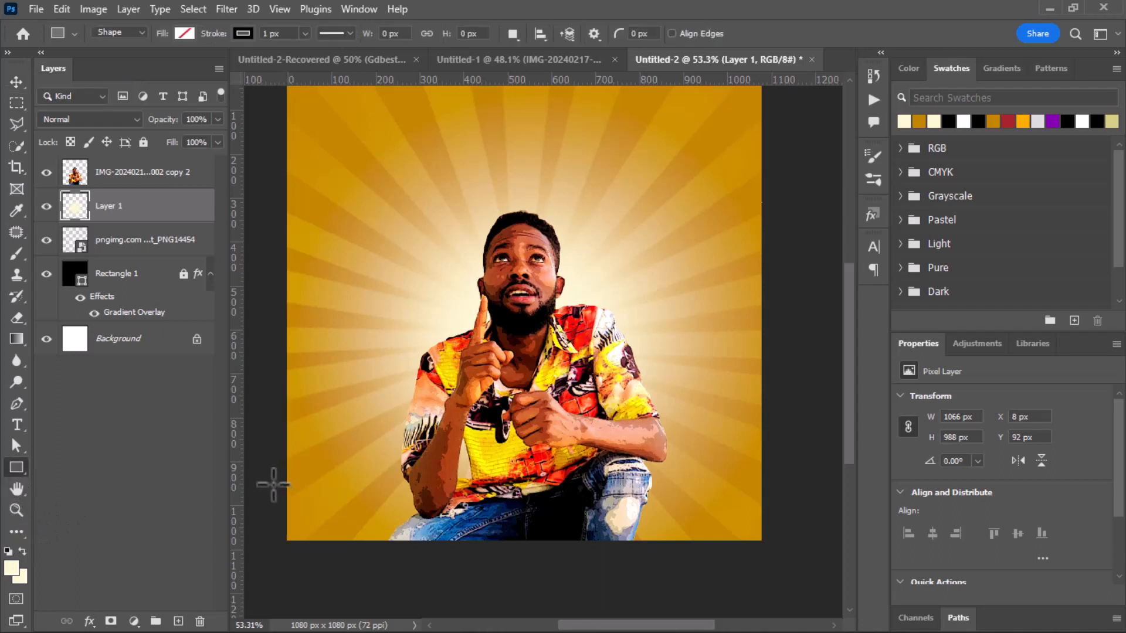
{"action": "left_click_drag", "start_coordinate": [254, 475], "coordinate": [790, 577]}
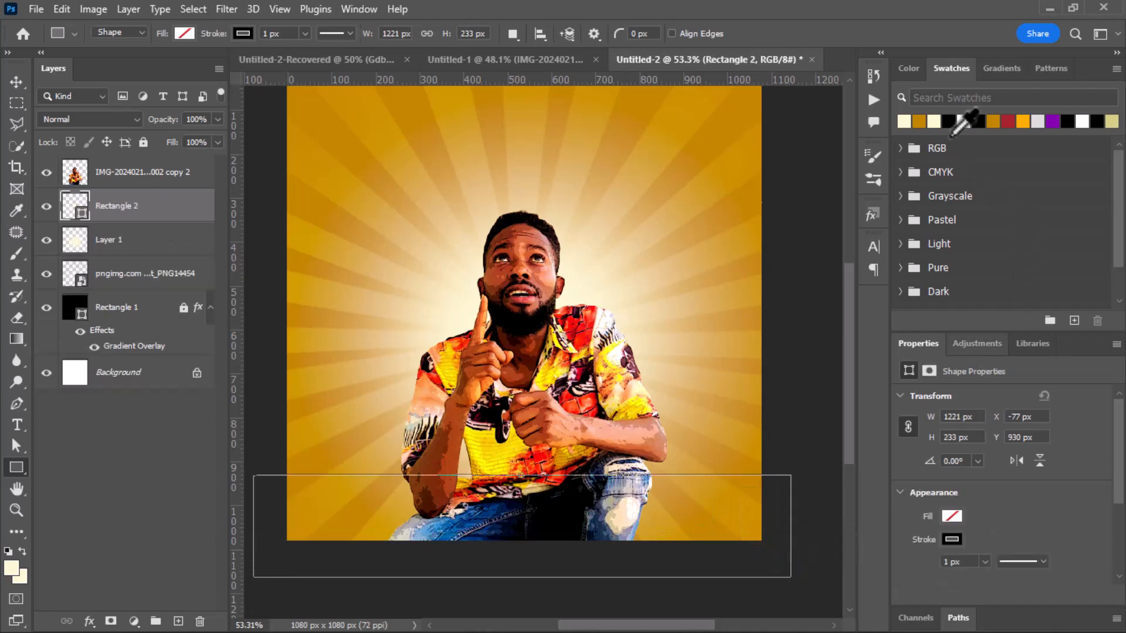
Step: Remove the new lower rectangle's stroke and fill it with black 000000
{"action": "left_click", "coordinate": [952, 539]}
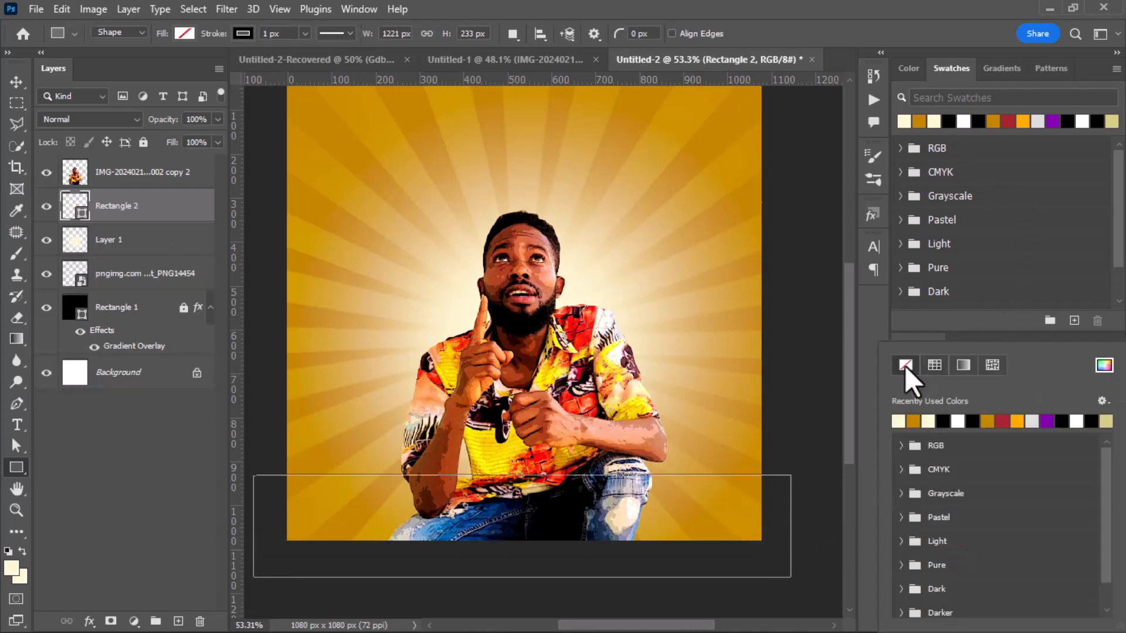
{"action": "left_click", "coordinate": [905, 366]}
{"action": "left_click", "coordinate": [951, 515]}
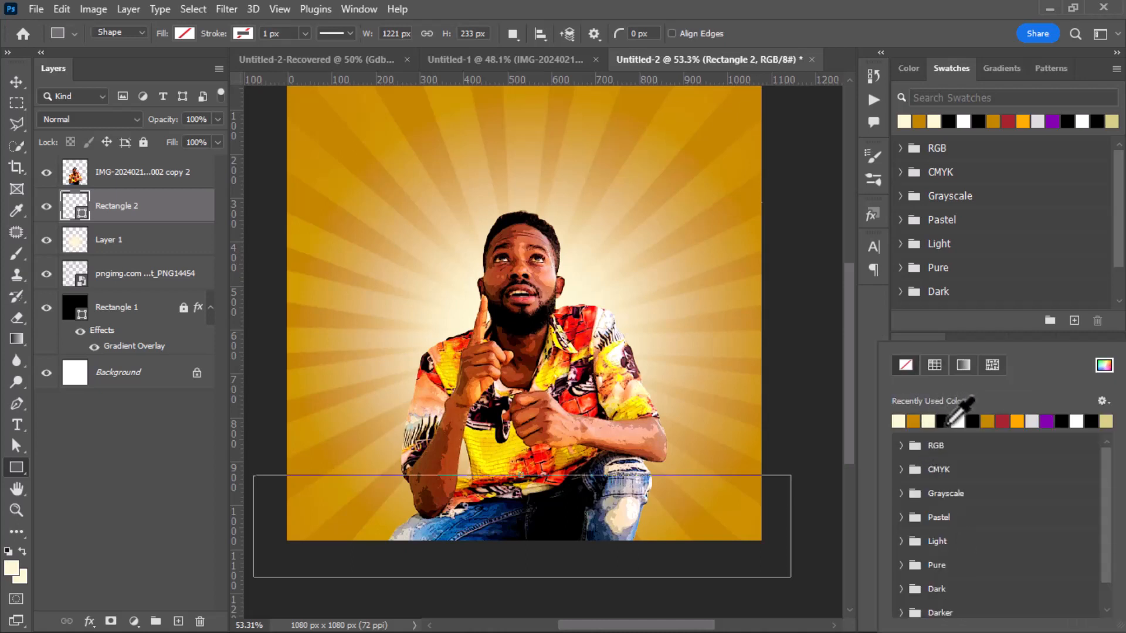
{"action": "left_click", "coordinate": [1104, 366]}
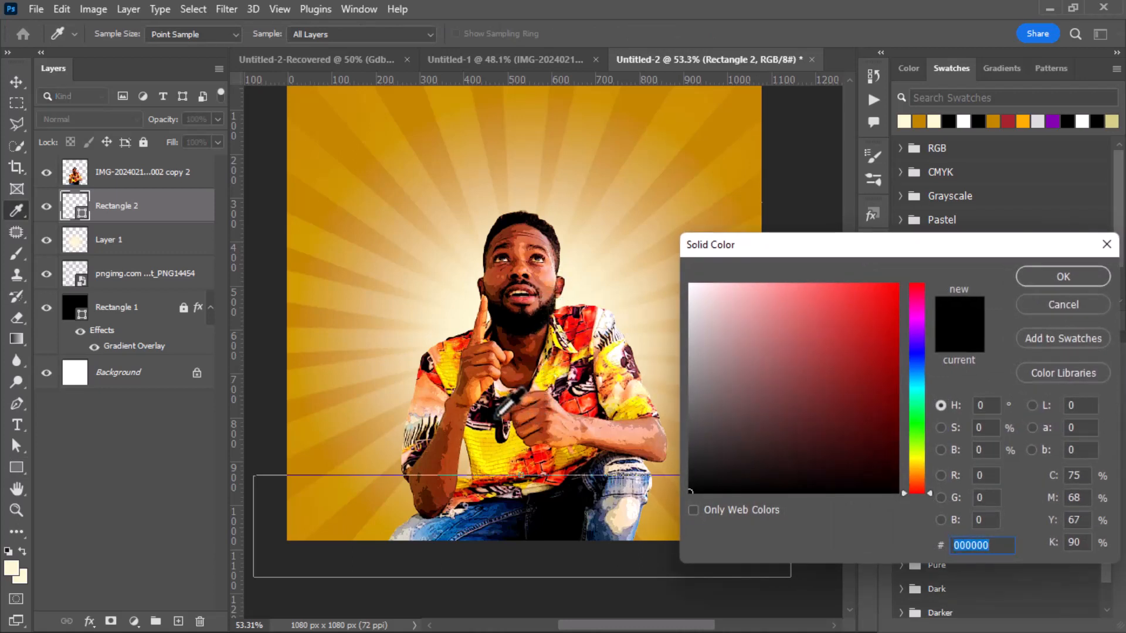
{"action": "left_click", "coordinate": [1068, 282]}
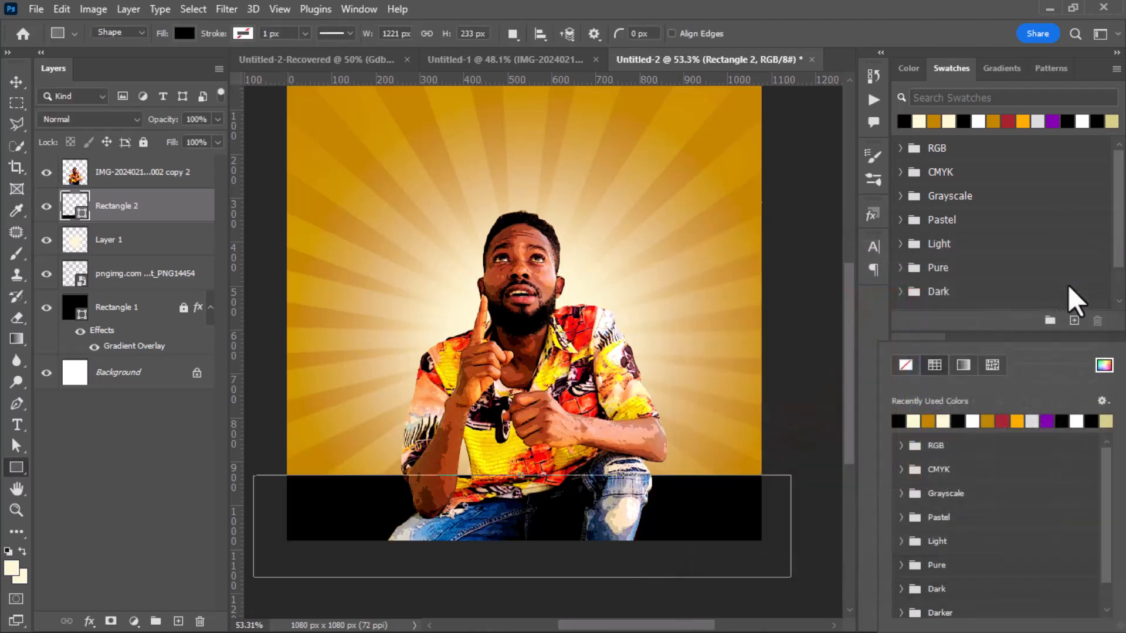
Step: Warp the black base rectangle so its upper edge arches gently upward, accepting the conversion to a regular path
{"action": "left_click", "coordinate": [93, 9]}
{"action": "mouse_move", "coordinate": [63, 10]}
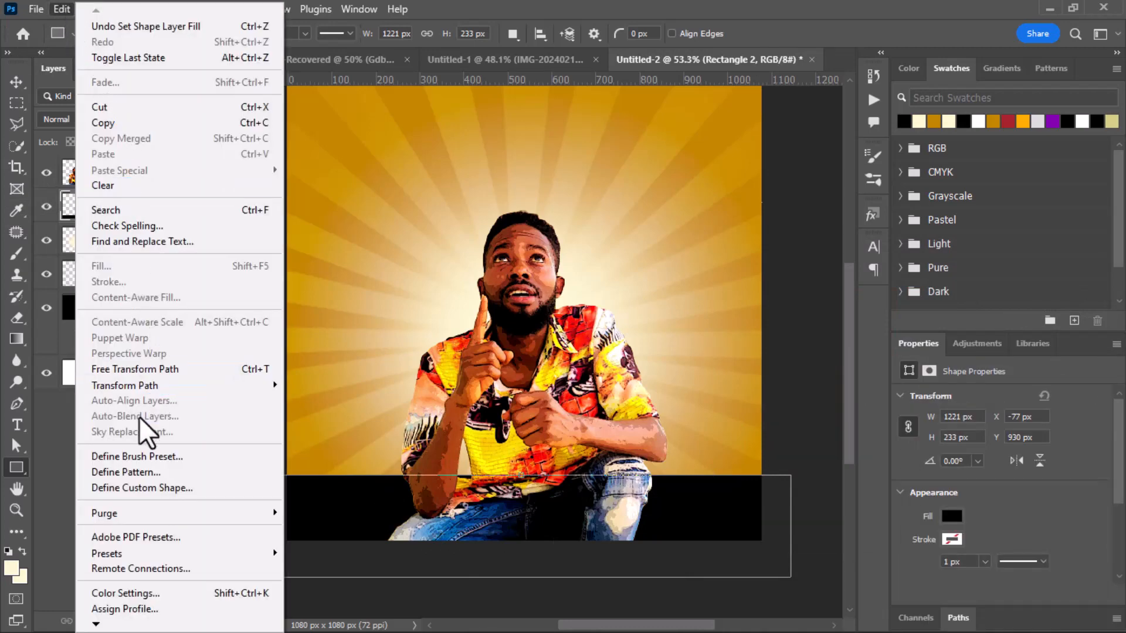
{"action": "mouse_move", "coordinate": [147, 393]}
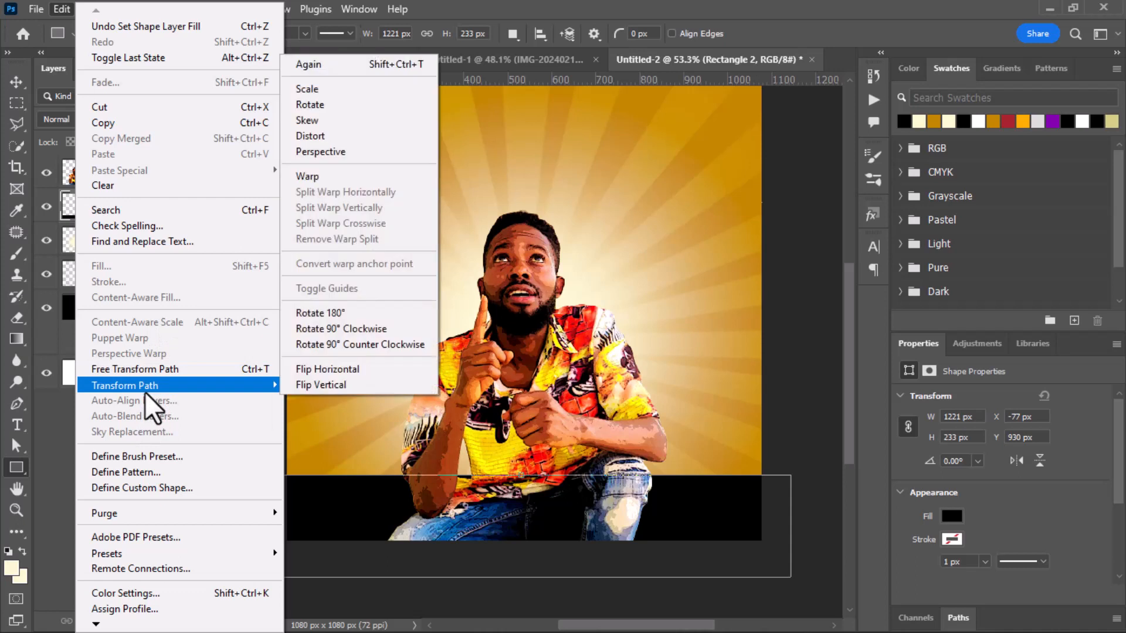
{"action": "left_click", "coordinate": [343, 181]}
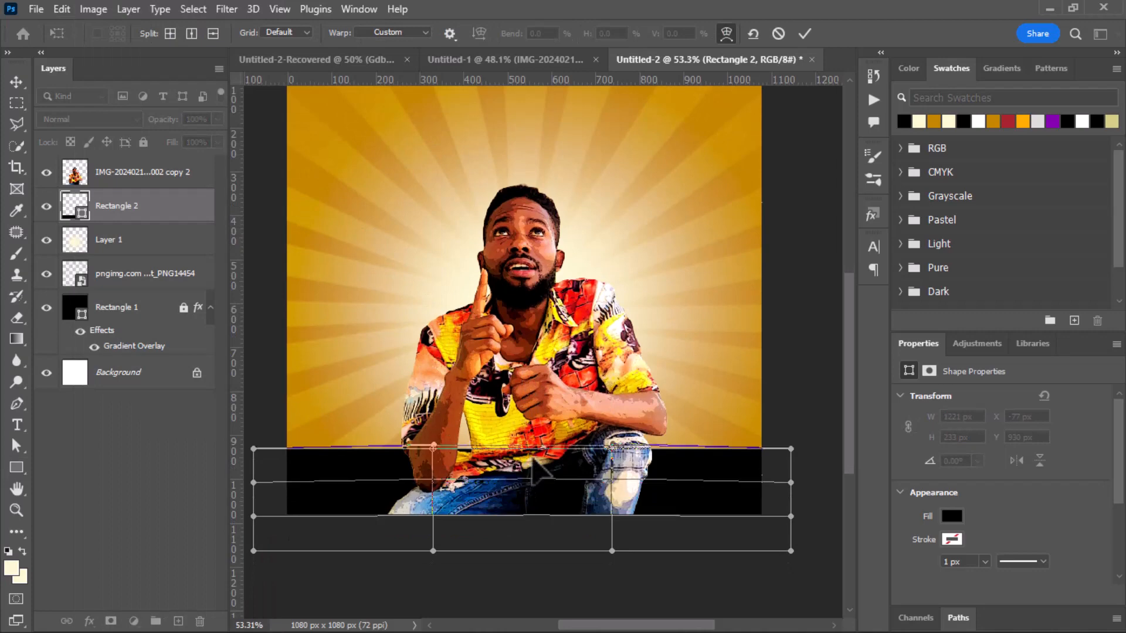
{"action": "left_click_drag", "start_coordinate": [531, 465], "coordinate": [532, 449]}
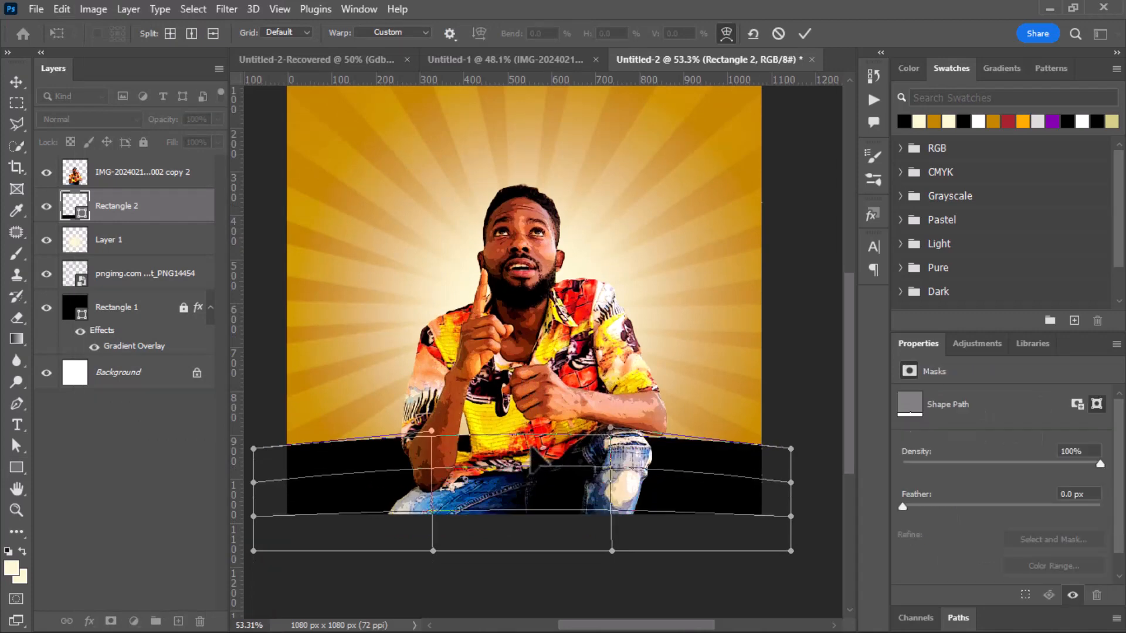
{"action": "left_click_drag", "start_coordinate": [530, 446], "coordinate": [530, 453]}
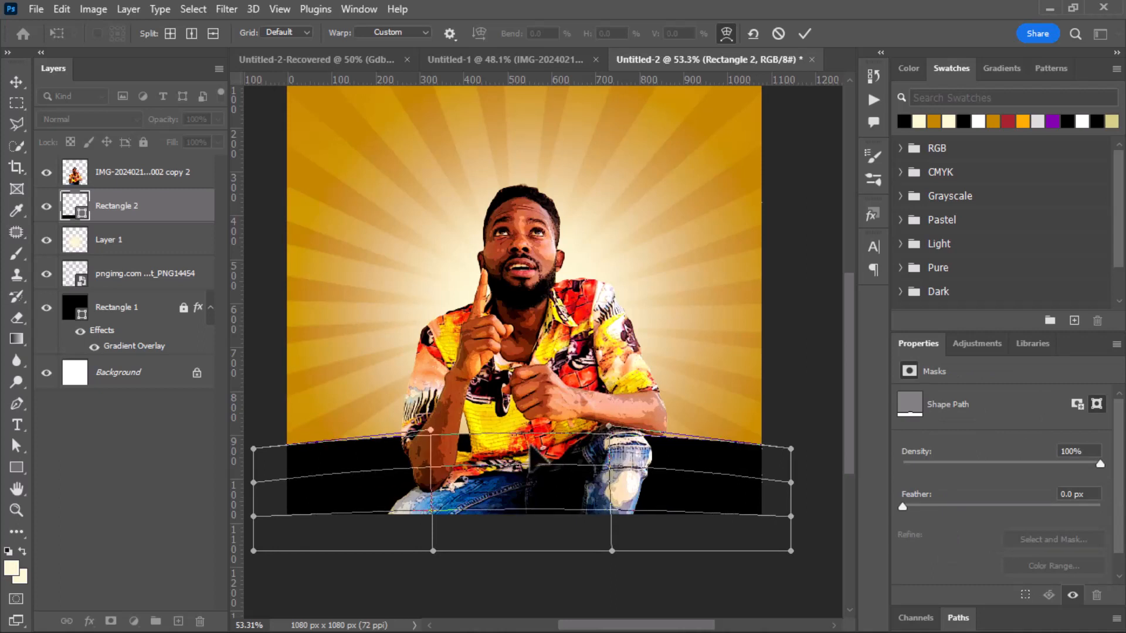
{"action": "left_click", "coordinate": [810, 29]}
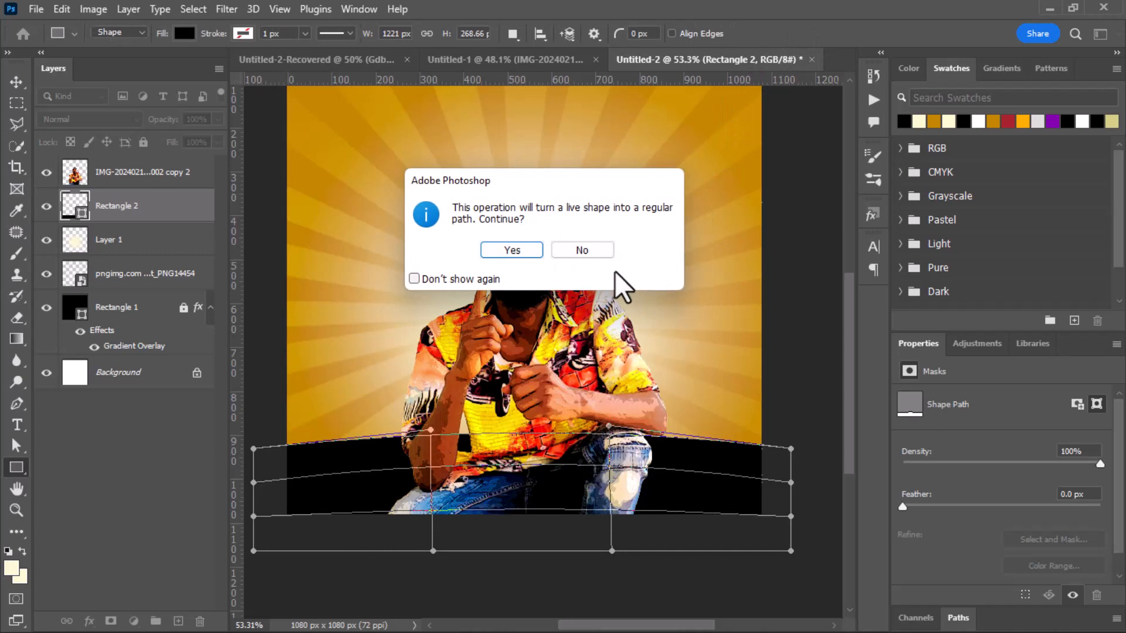
{"action": "left_click", "coordinate": [512, 250]}
{"action": "scroll", "coordinate": [478, 243], "scroll_direction": "up", "scroll_amount": 3}
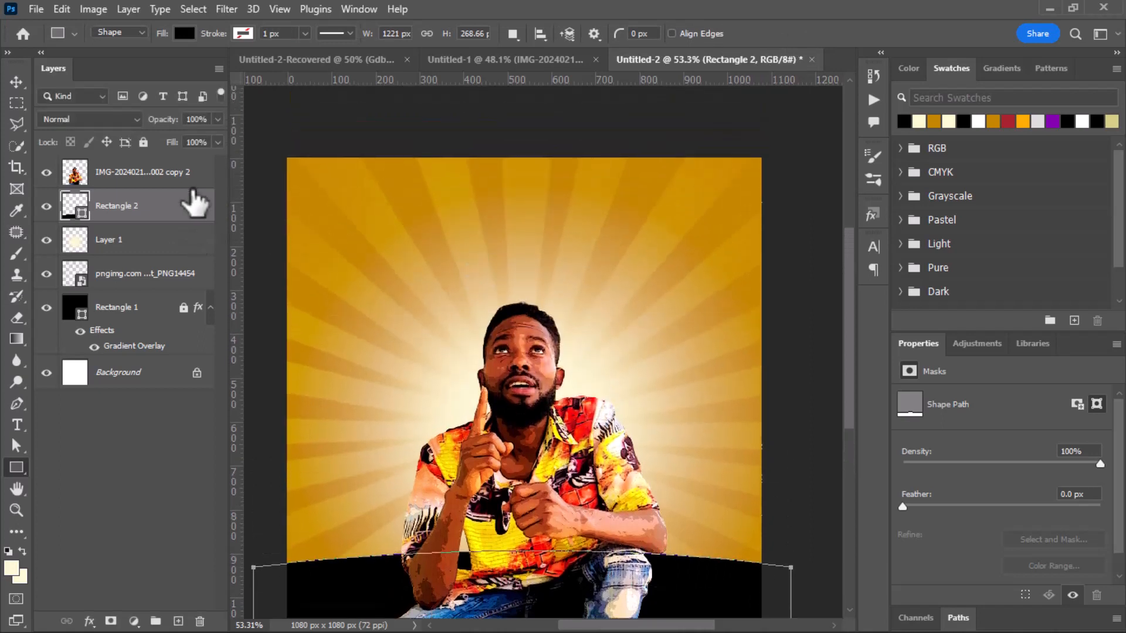
{"action": "scroll", "coordinate": [402, 206], "scroll_direction": "down", "scroll_amount": 2}
Step: Place the clouds-9d4effd69ab9e87f1775b4e9c040dff0 image from the png folder as an embedded object above the light rays layer
{"action": "left_click", "coordinate": [16, 83]}
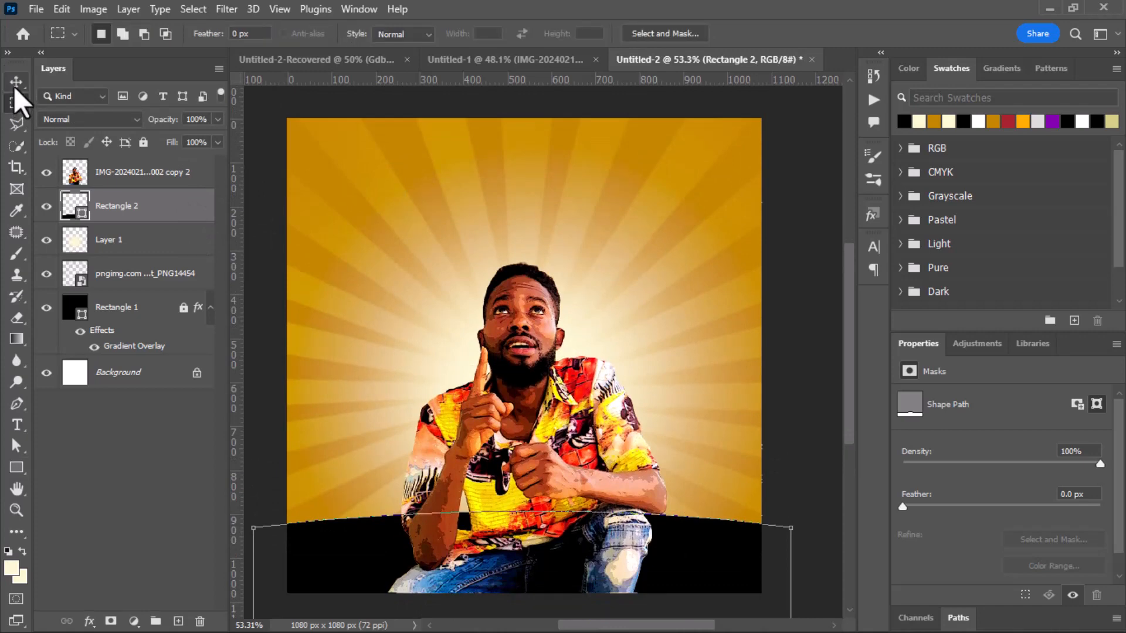
{"action": "left_click", "coordinate": [387, 186]}
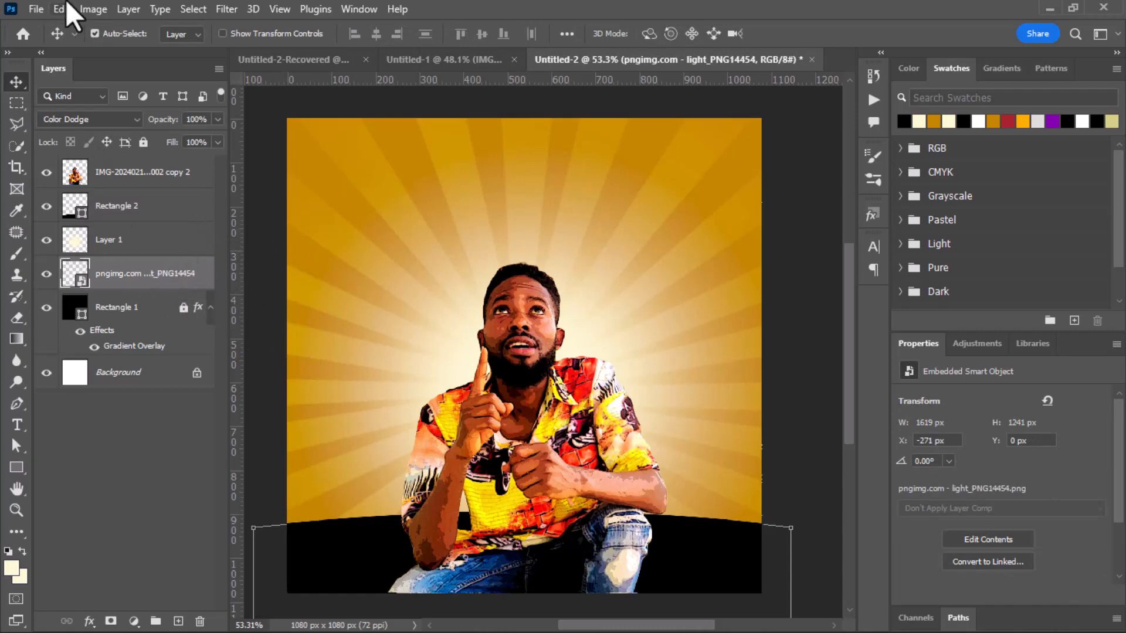
{"action": "left_click", "coordinate": [34, 9]}
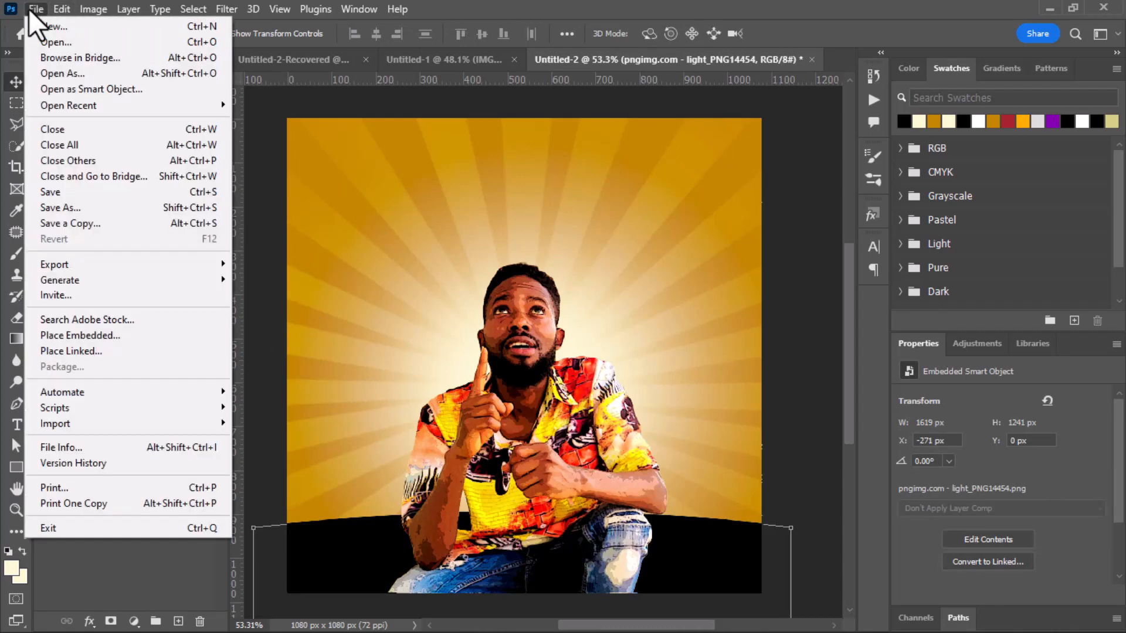
{"action": "left_click", "coordinate": [122, 336]}
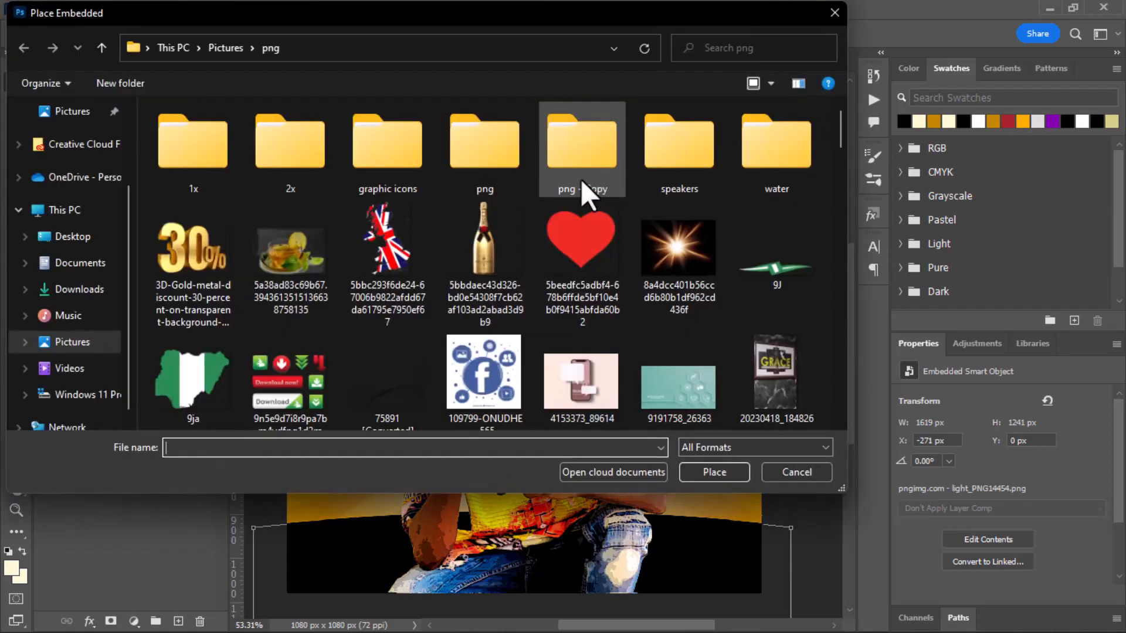
{"action": "scroll", "coordinate": [474, 241], "scroll_direction": "down", "scroll_amount": 3}
{"action": "scroll", "coordinate": [474, 242], "scroll_direction": "down", "scroll_amount": 6}
{"action": "scroll", "coordinate": [432, 187], "scroll_direction": "up", "scroll_amount": 5}
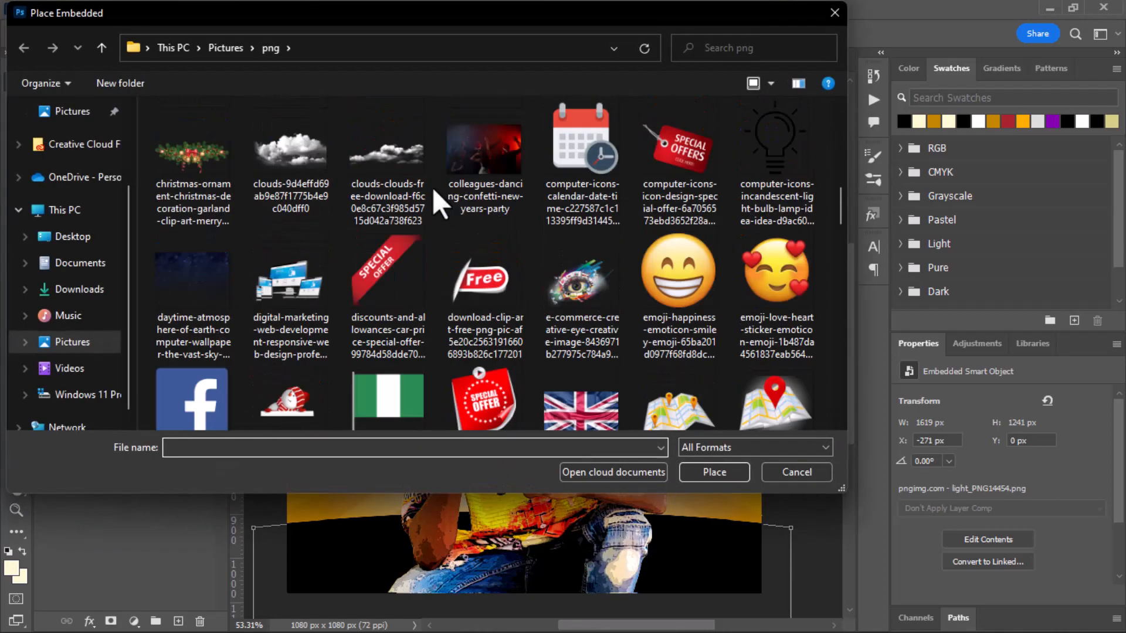
{"action": "double_click", "coordinate": [298, 284]}
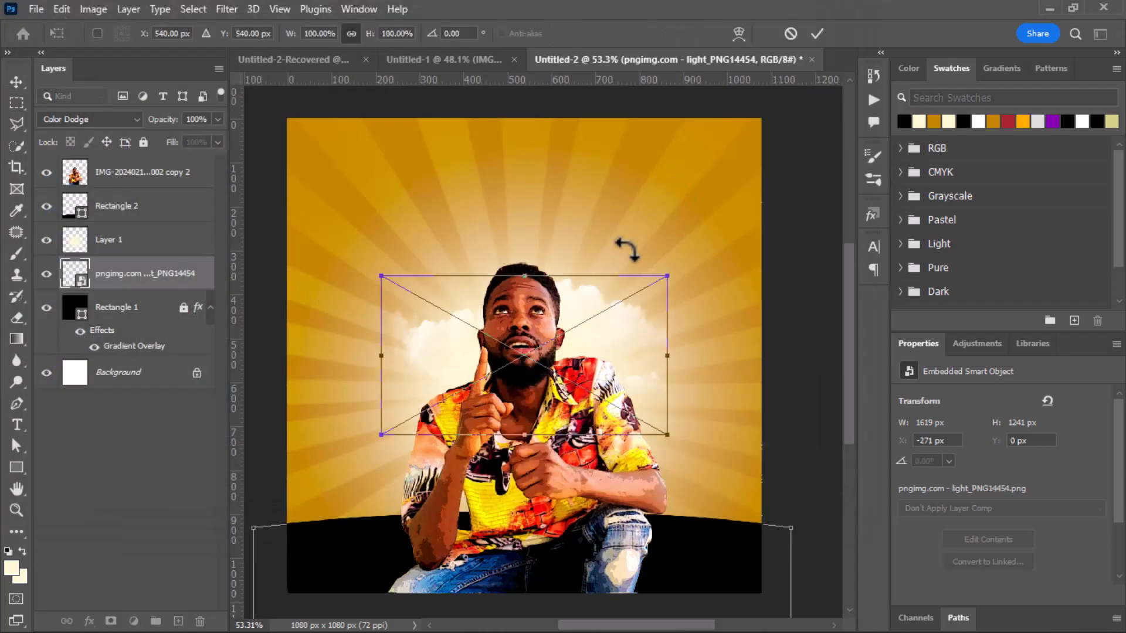
Step: Scale the placed clouds to about 79% and position them in the sky right of the man's head, slightly past the canvas's right edge
{"action": "left_click_drag", "start_coordinate": [586, 344], "coordinate": [691, 220]}
{"action": "left_click_drag", "start_coordinate": [484, 164], "coordinate": [536, 187]}
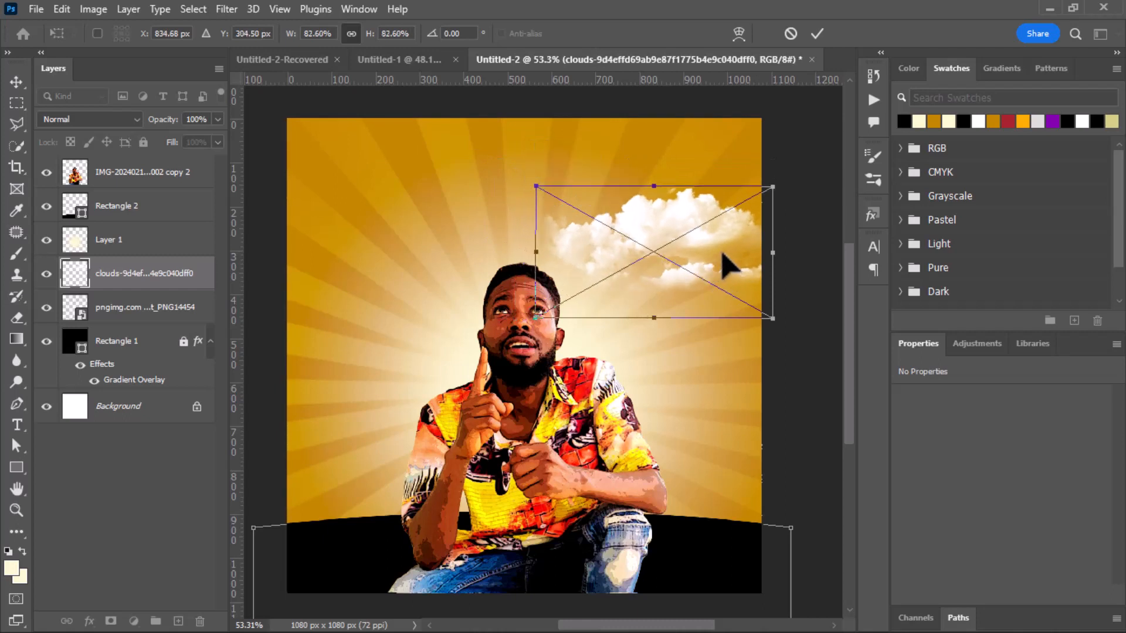
{"action": "left_click_drag", "start_coordinate": [722, 254], "coordinate": [729, 232]}
{"action": "left_click_drag", "start_coordinate": [730, 229], "coordinate": [728, 229]}
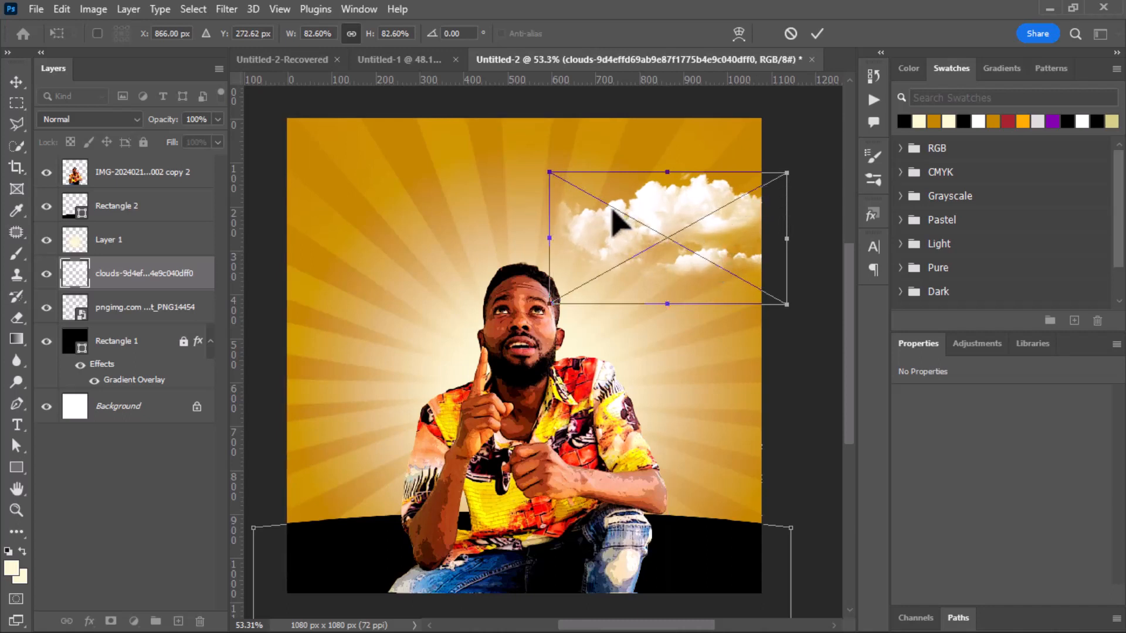
{"action": "left_click_drag", "start_coordinate": [546, 171], "coordinate": [556, 176]}
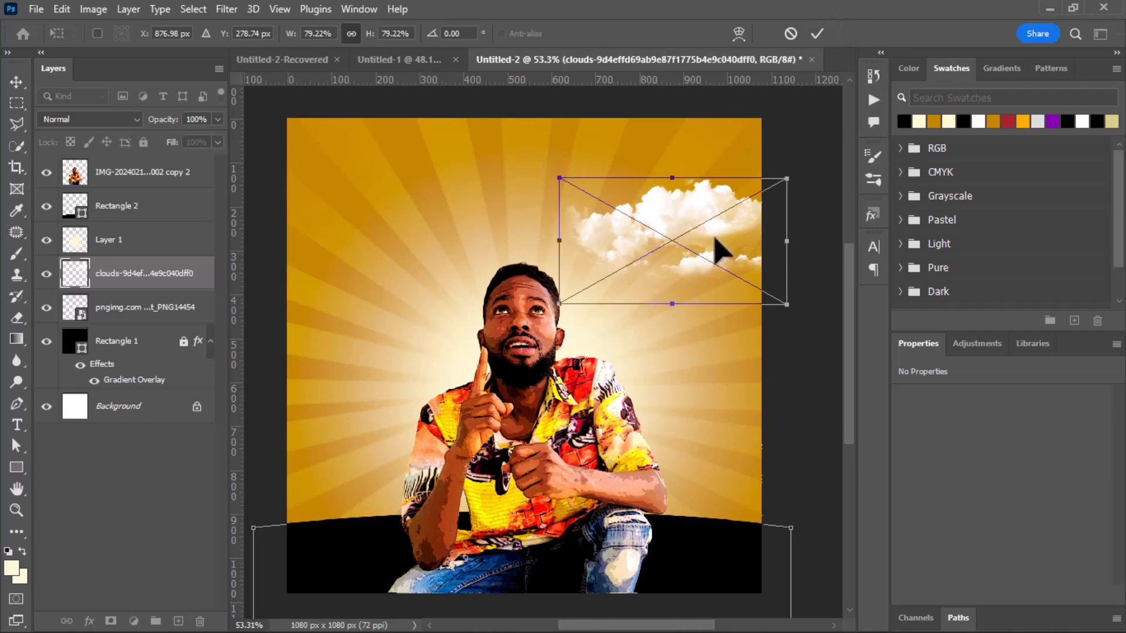
{"action": "left_click", "coordinate": [816, 44]}
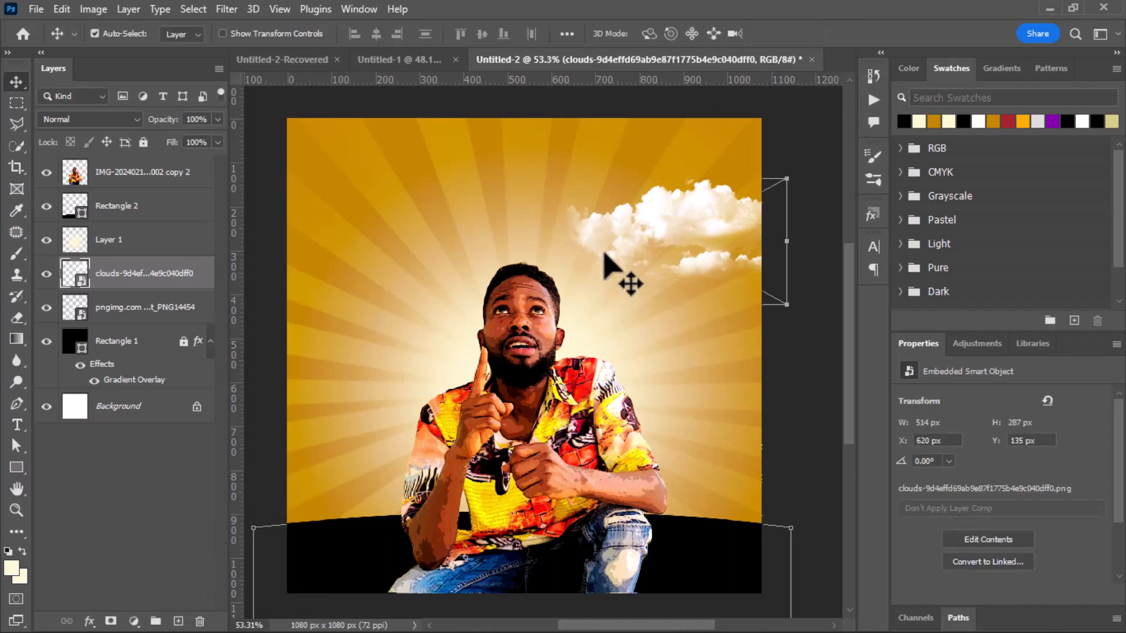
Step: Place the clouds-clouds-free-download-f6c0e8c67c3f985d5715d042a738f623 image from the png folder as an embedded object
{"action": "left_click", "coordinate": [32, 10]}
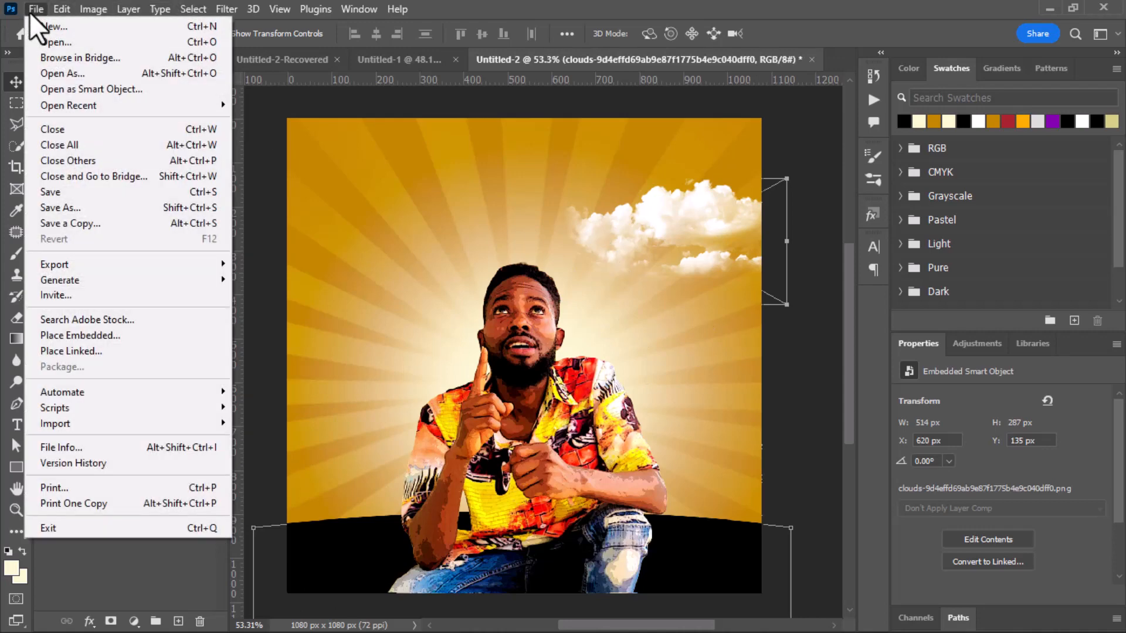
{"action": "left_click", "coordinate": [201, 337]}
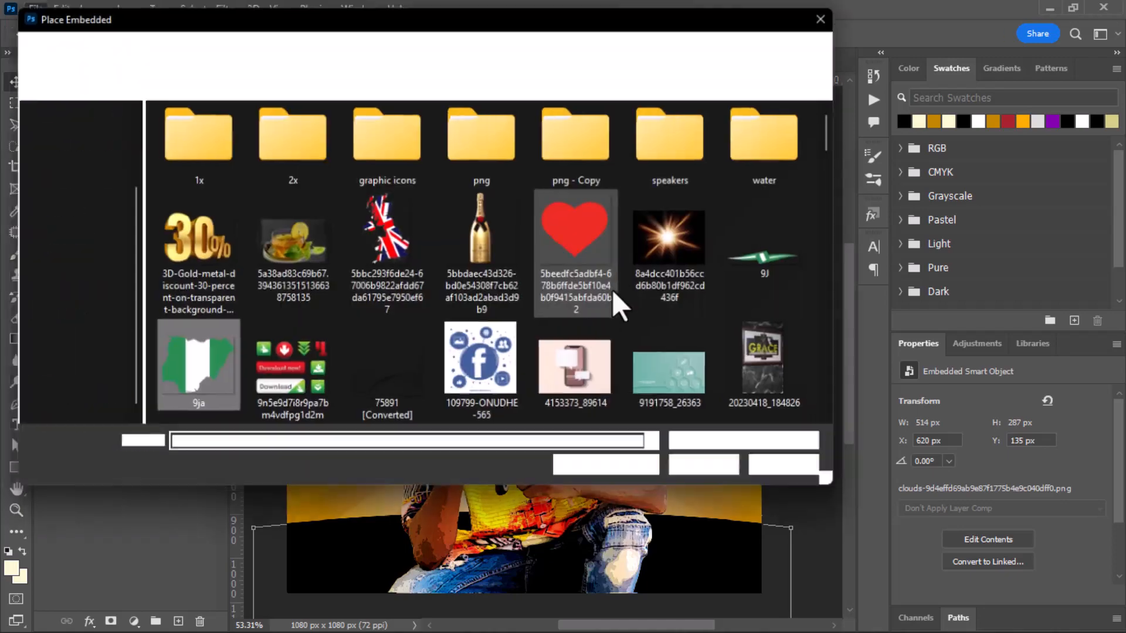
{"action": "scroll", "coordinate": [487, 270], "scroll_direction": "down", "scroll_amount": 5}
{"action": "scroll", "coordinate": [486, 247], "scroll_direction": "down", "scroll_amount": 2}
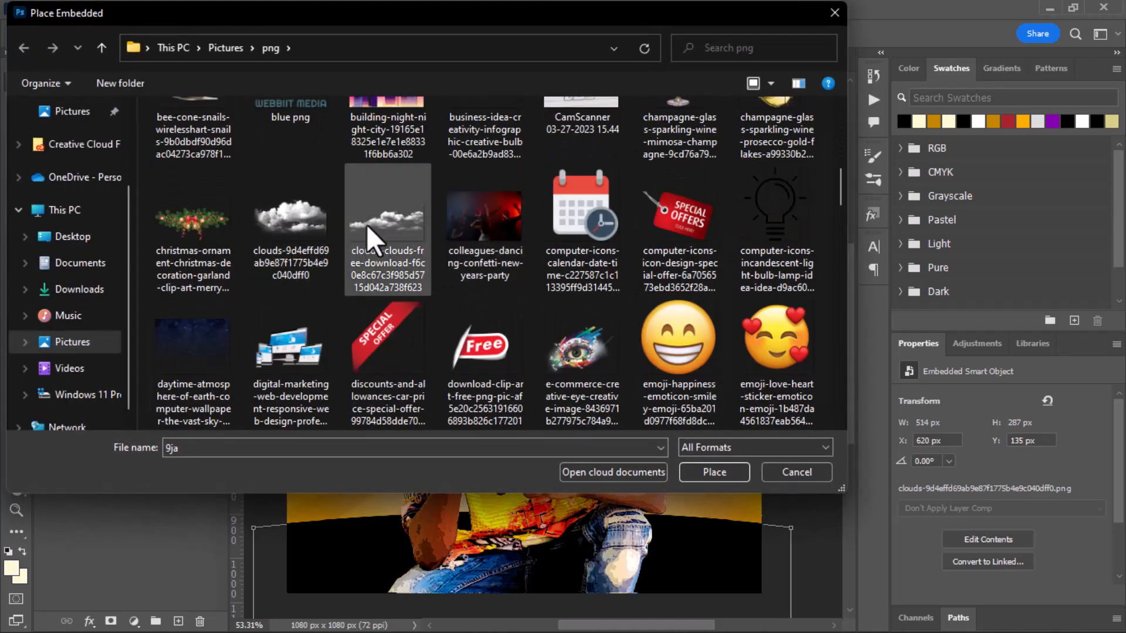
{"action": "left_click", "coordinate": [386, 224]}
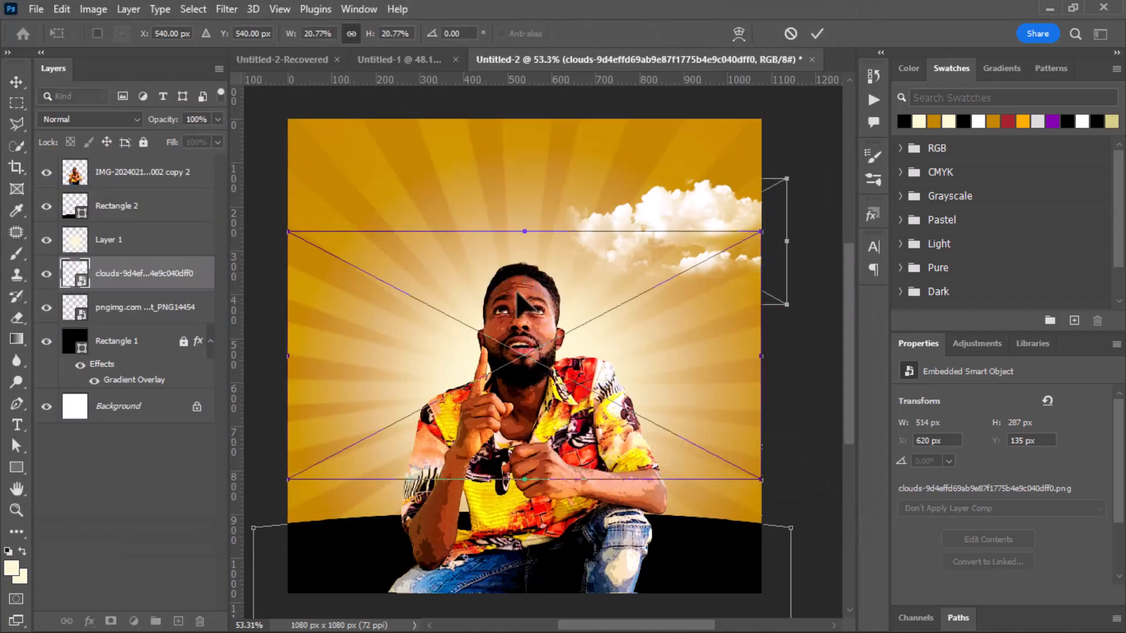
Step: Scale the second clouds image to about 12.6% and position it in the sky left of the man's head, past the canvas's left edge
{"action": "left_click_drag", "start_coordinate": [407, 290], "coordinate": [381, 253]}
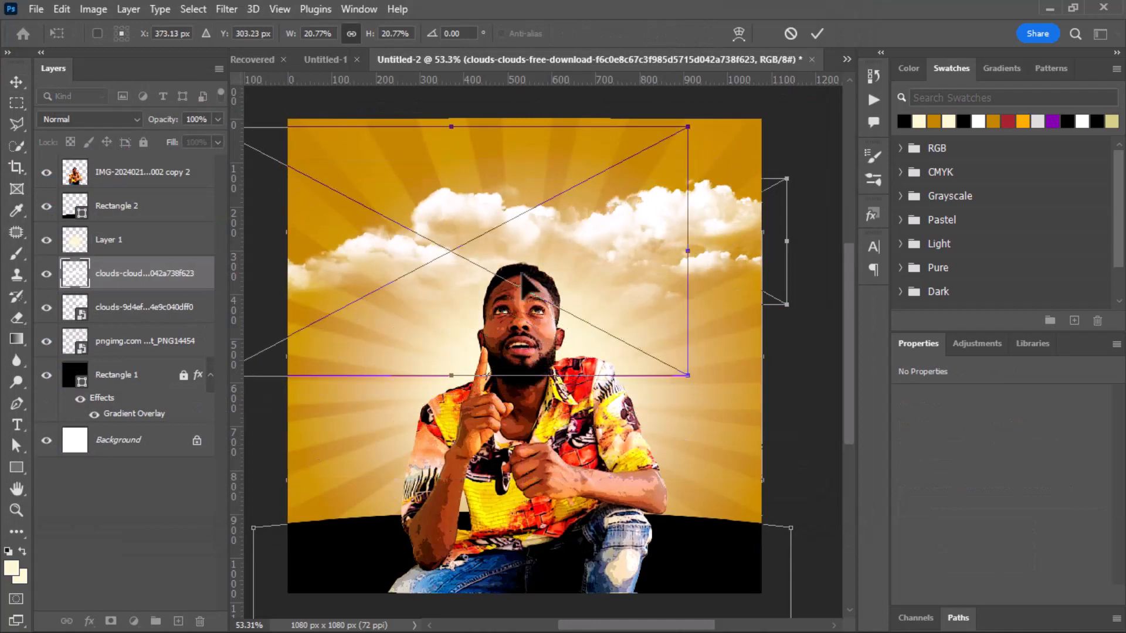
{"action": "left_click_drag", "start_coordinate": [690, 253], "coordinate": [525, 253]}
{"action": "left_click_drag", "start_coordinate": [454, 246], "coordinate": [476, 244]}
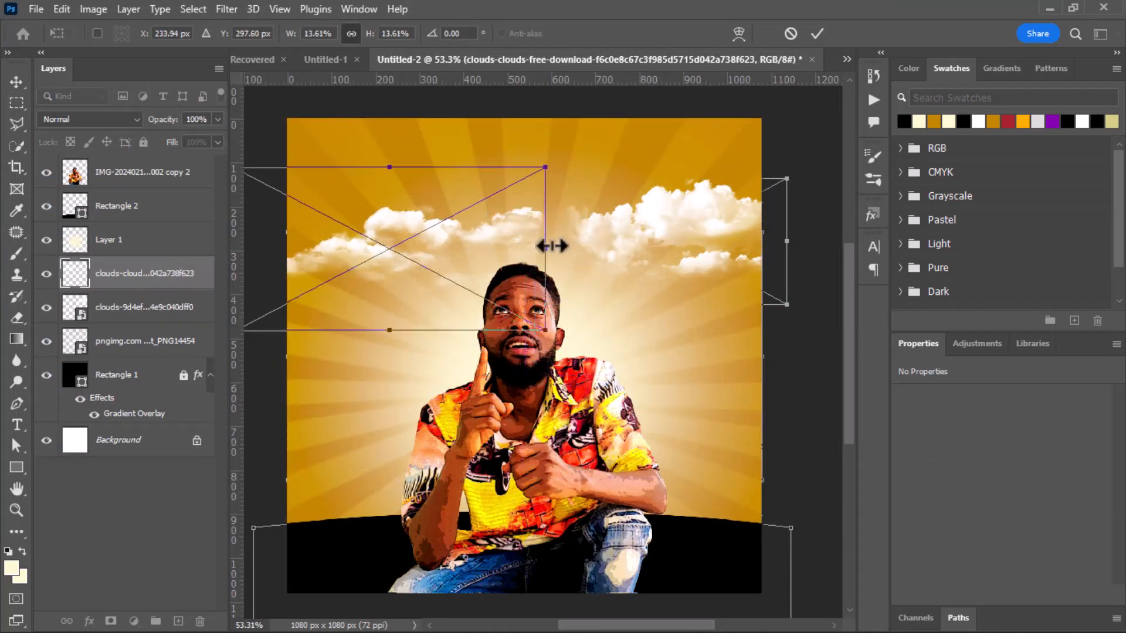
{"action": "left_click_drag", "start_coordinate": [549, 251], "coordinate": [475, 251]}
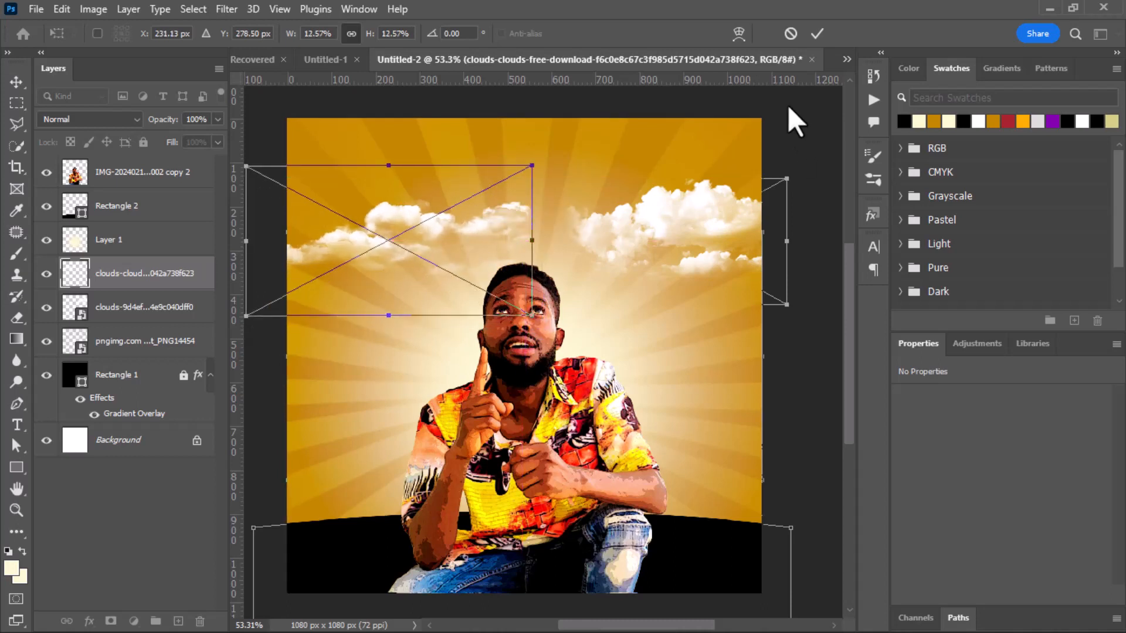
{"action": "left_click", "coordinate": [817, 34]}
{"action": "right_click", "coordinate": [129, 283]}
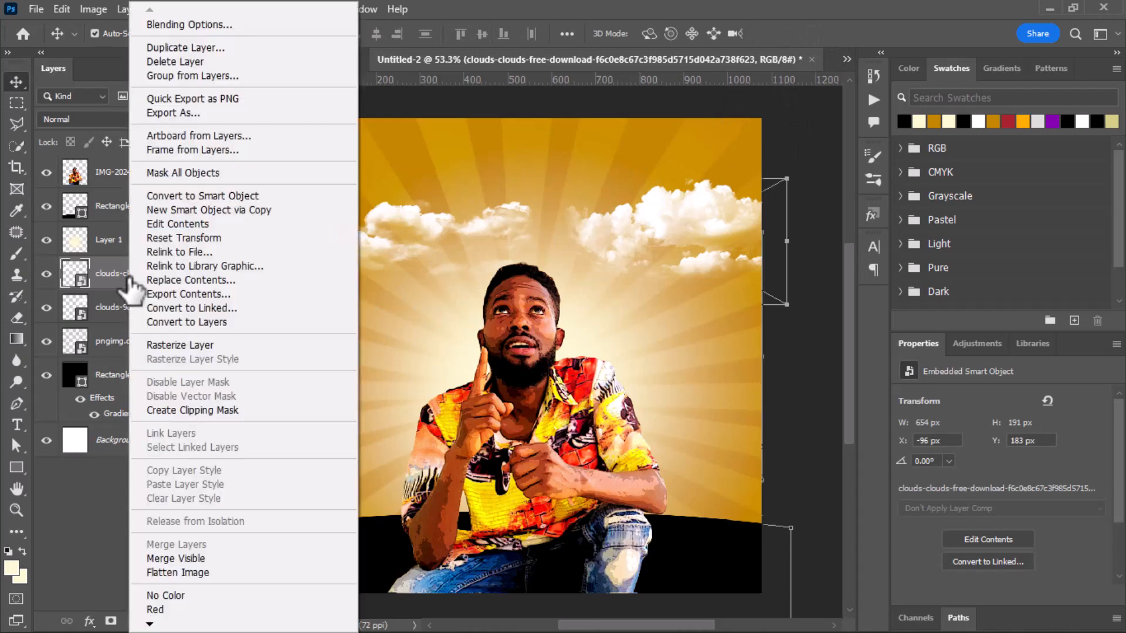
{"action": "right_click", "coordinate": [96, 276]}
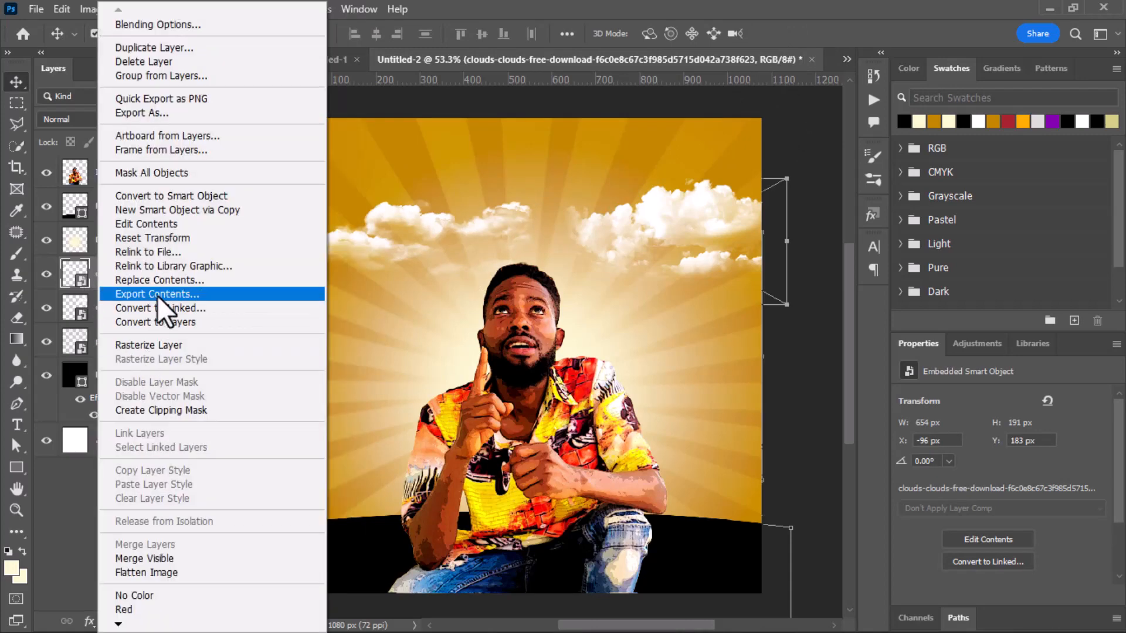
{"action": "left_click", "coordinate": [145, 347]}
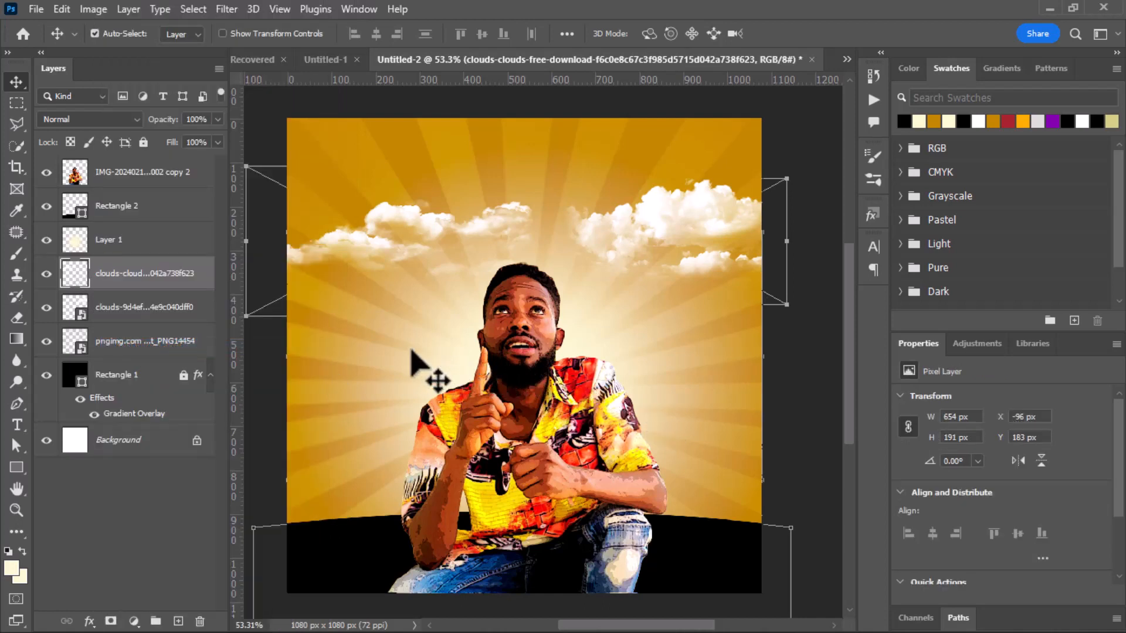
{"action": "key", "text": "ctrl"}
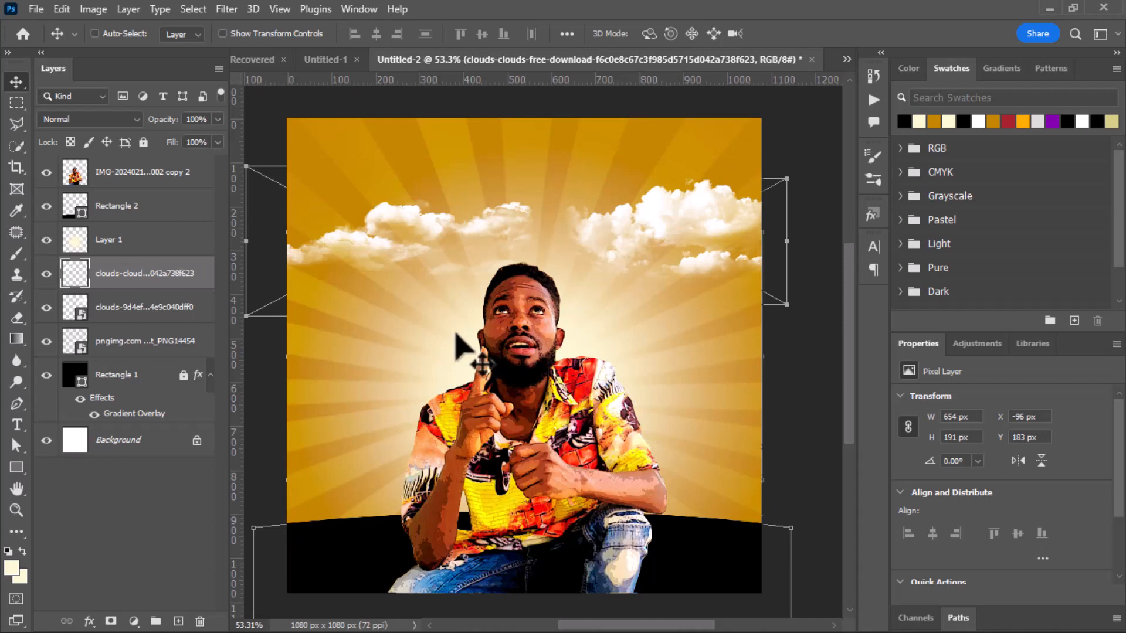
{"action": "key", "text": "ctrl+z"}
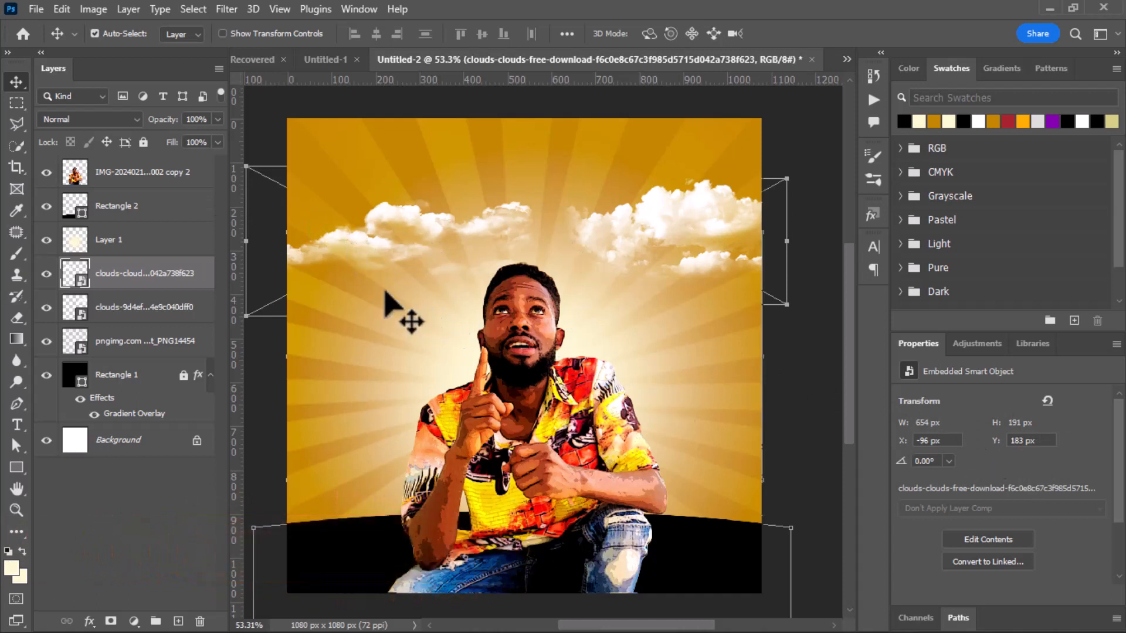
Step: Rasterize and horizontally flip the left cloud layer, placing it at about X -113 px, Y 153 px
{"action": "right_click", "coordinate": [177, 286]}
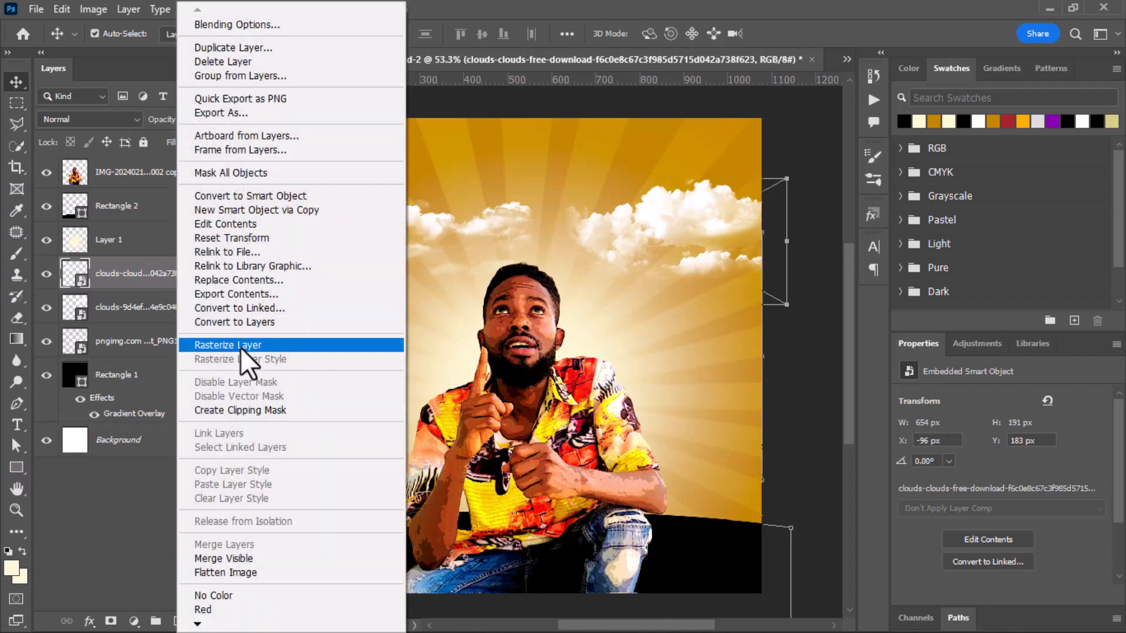
{"action": "left_click", "coordinate": [240, 346]}
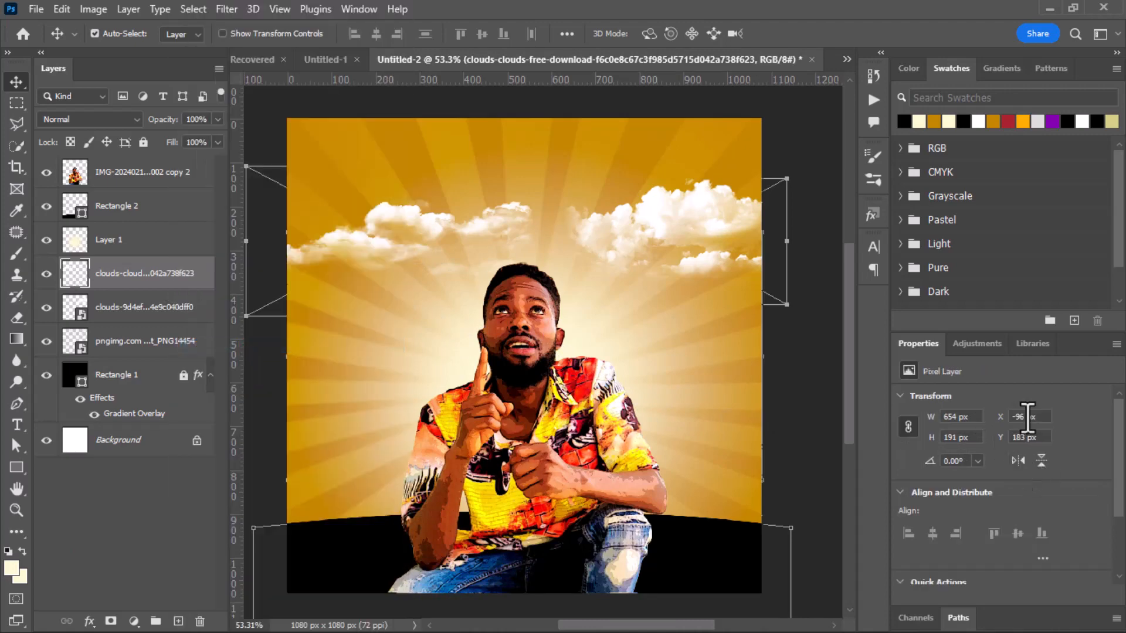
{"action": "left_click", "coordinate": [1019, 459]}
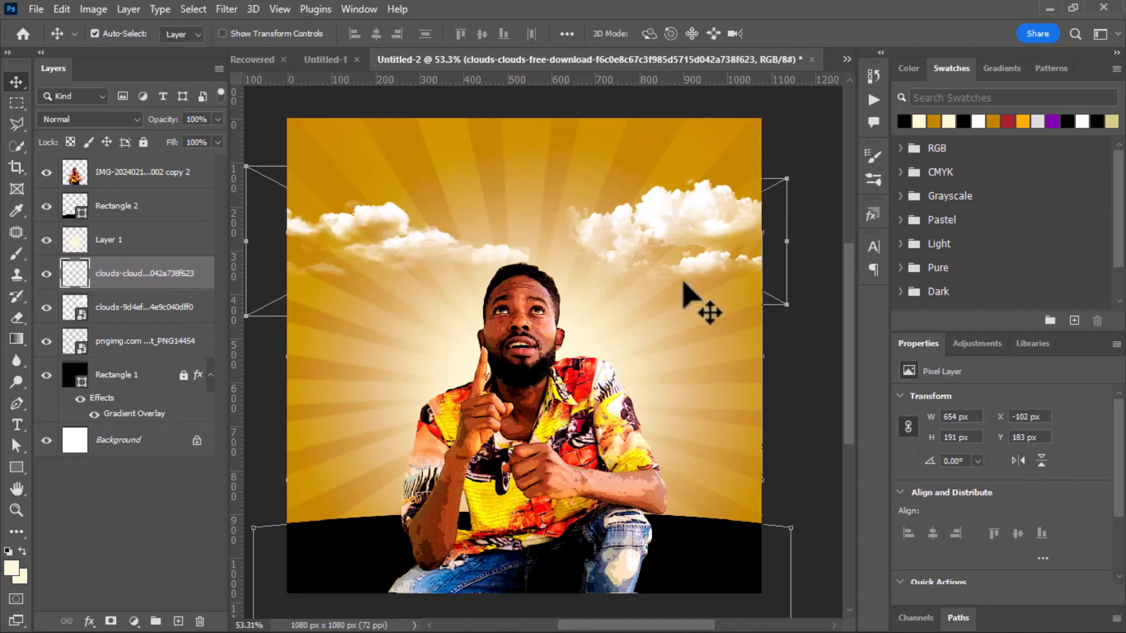
{"action": "left_click_drag", "start_coordinate": [424, 251], "coordinate": [417, 231]}
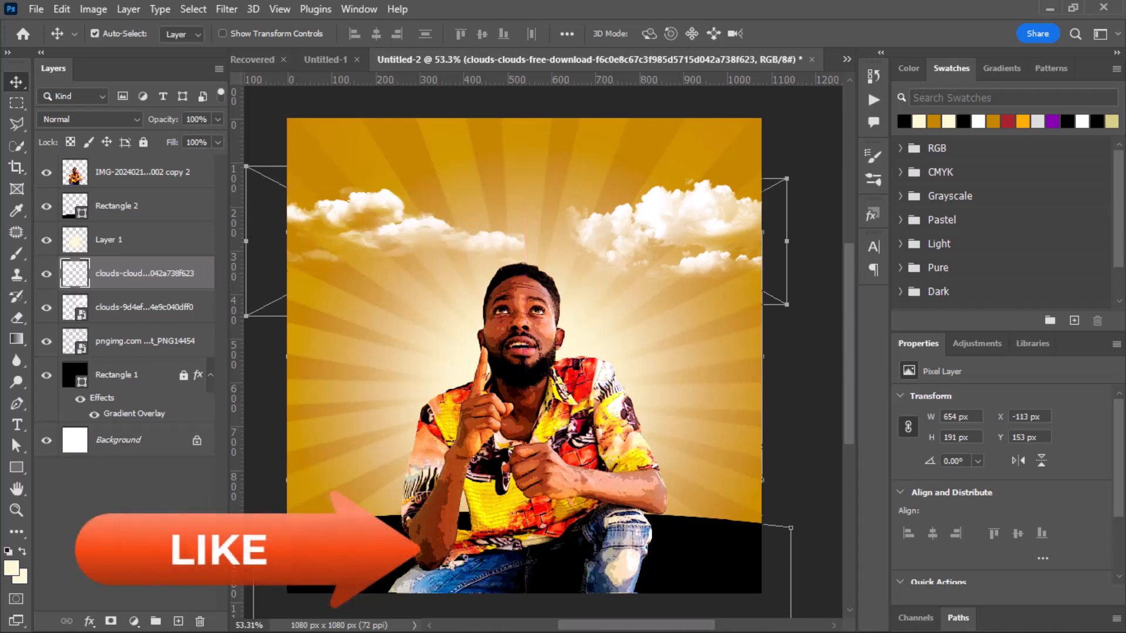
Step: Add a layer mask to the left cloud layer and fade its inner edge with a 200 px black brush
{"action": "left_click", "coordinate": [111, 621]}
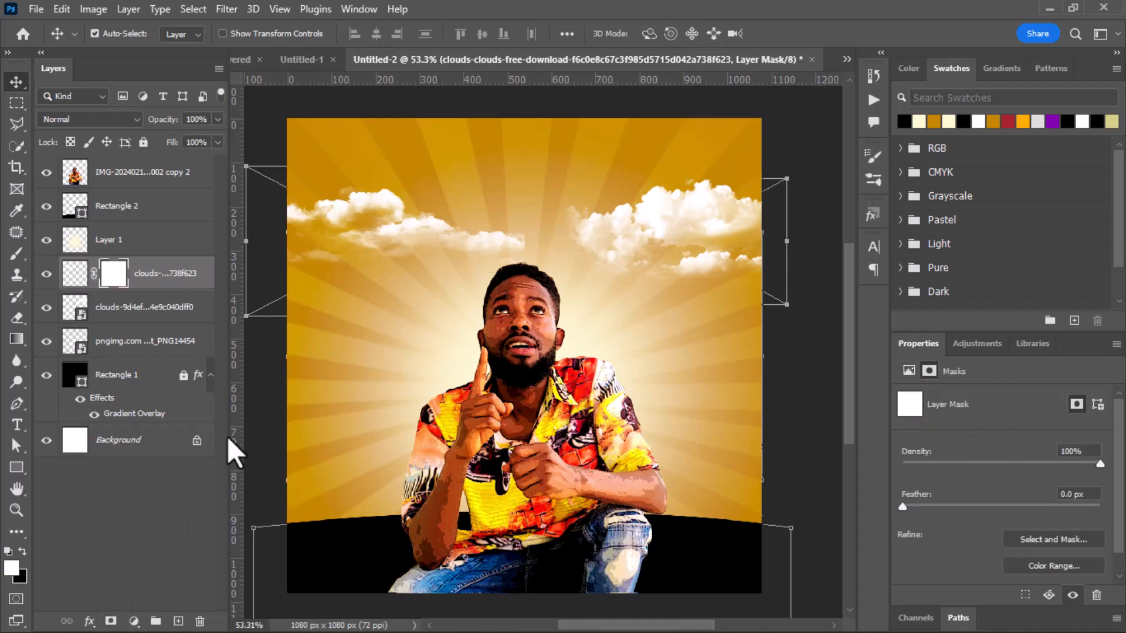
{"action": "left_click", "coordinate": [13, 256]}
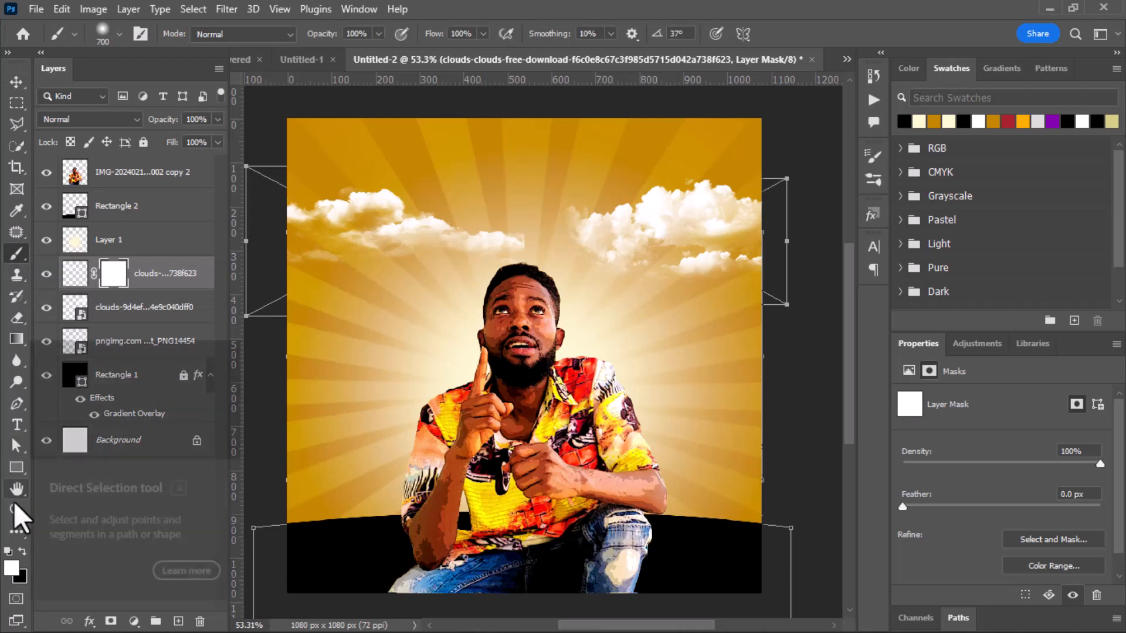
{"action": "left_click", "coordinate": [21, 552]}
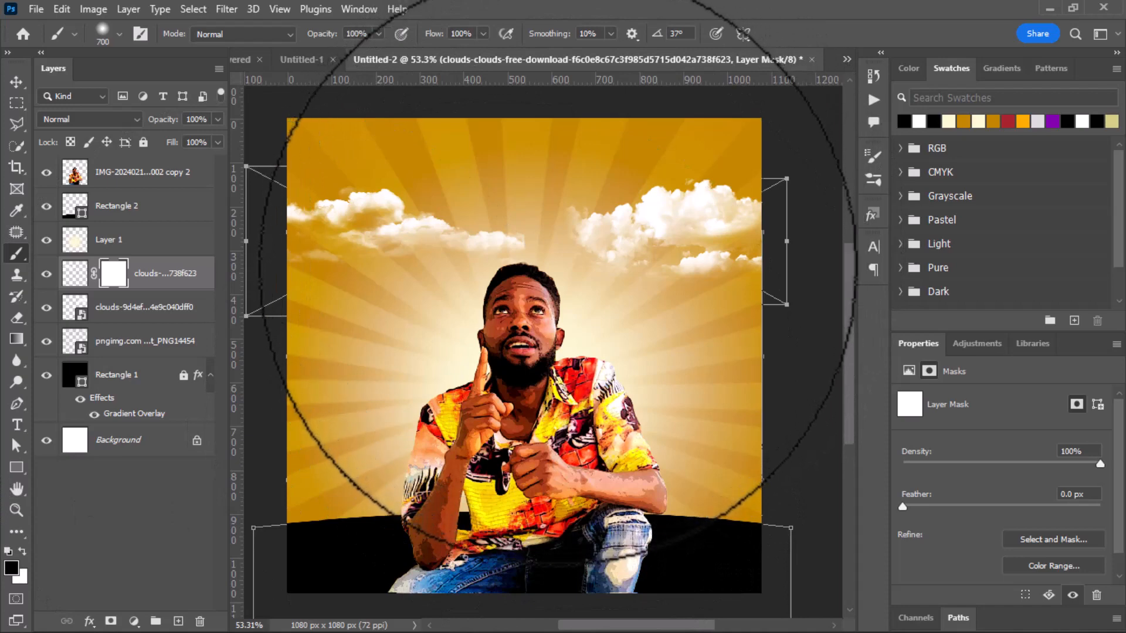
{"action": "key", "text": "bracketleft"}
{"action": "key", "text": "bracketleft"}
{"action": "key", "text": "bracketleft"}
{"action": "key", "text": "bracketleft"}
{"action": "key", "text": "bracketleft"}
{"action": "key", "text": "bracketleft"}
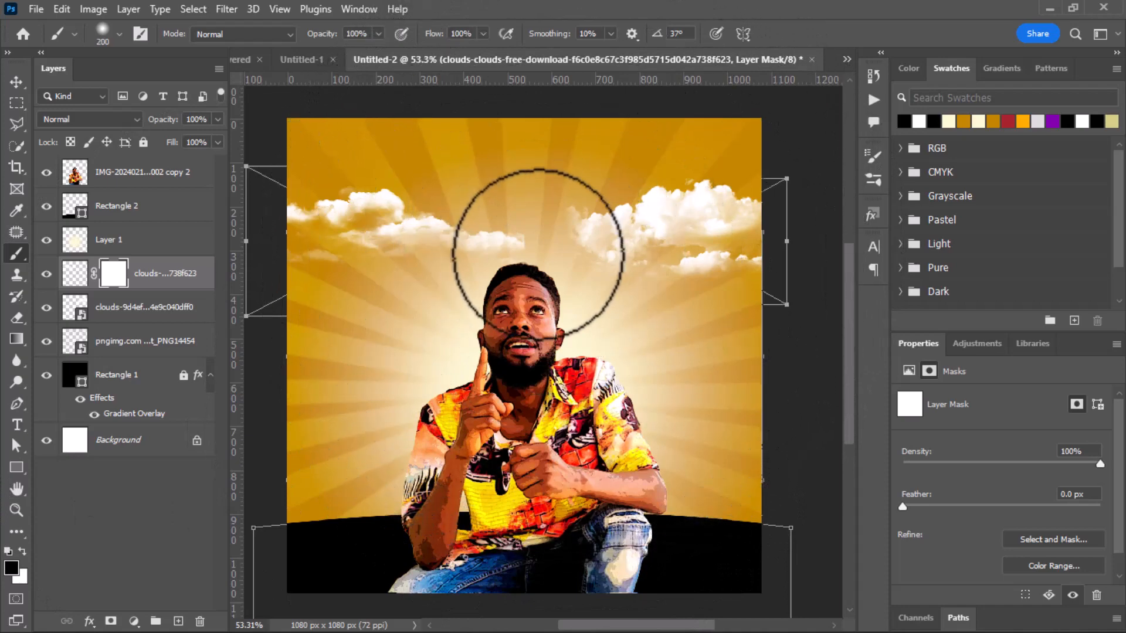
{"action": "left_click", "coordinate": [526, 240]}
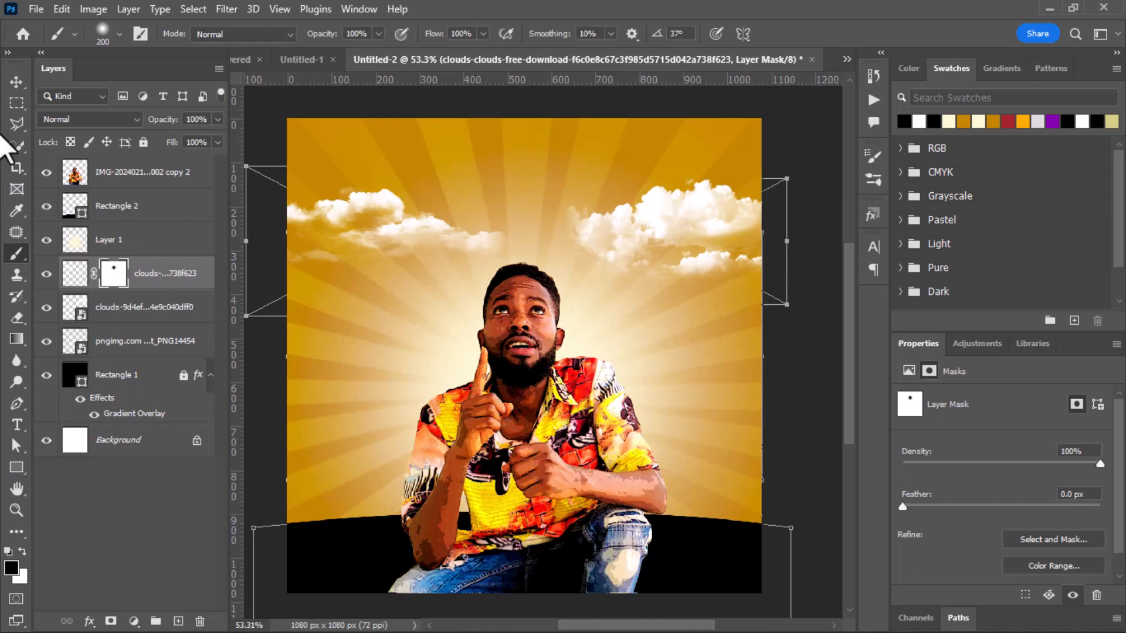
Step: Nudge the left cloud slightly right and up, and group both cloud layers under the name clouds
{"action": "left_click", "coordinate": [17, 81]}
{"action": "left_click_drag", "start_coordinate": [376, 237], "coordinate": [387, 230]}
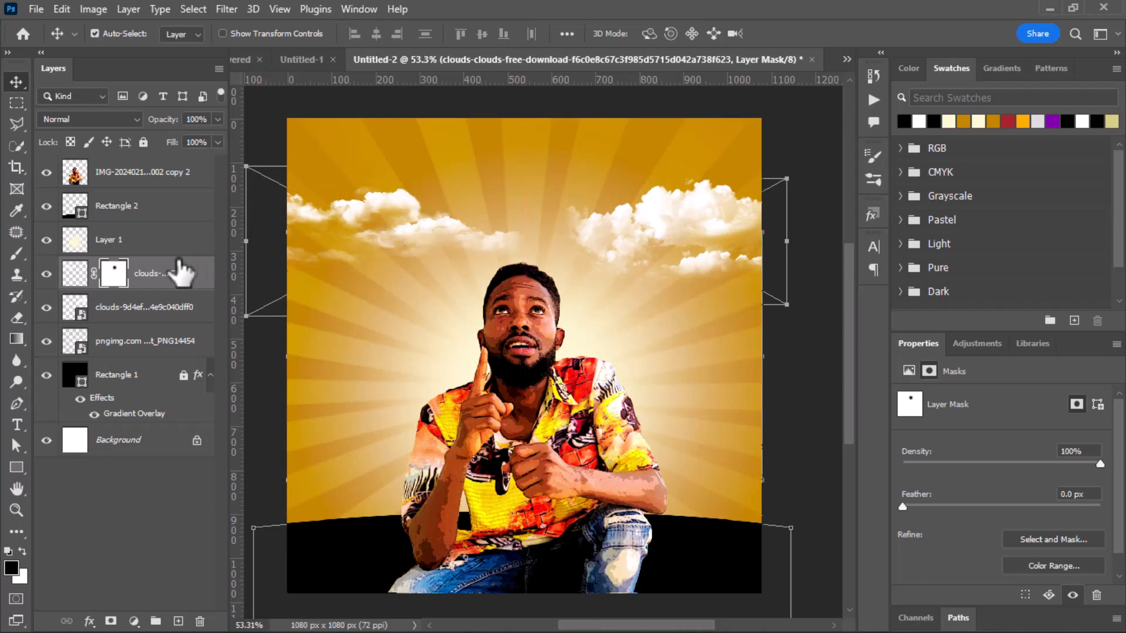
{"action": "key", "text": "ctrl"}
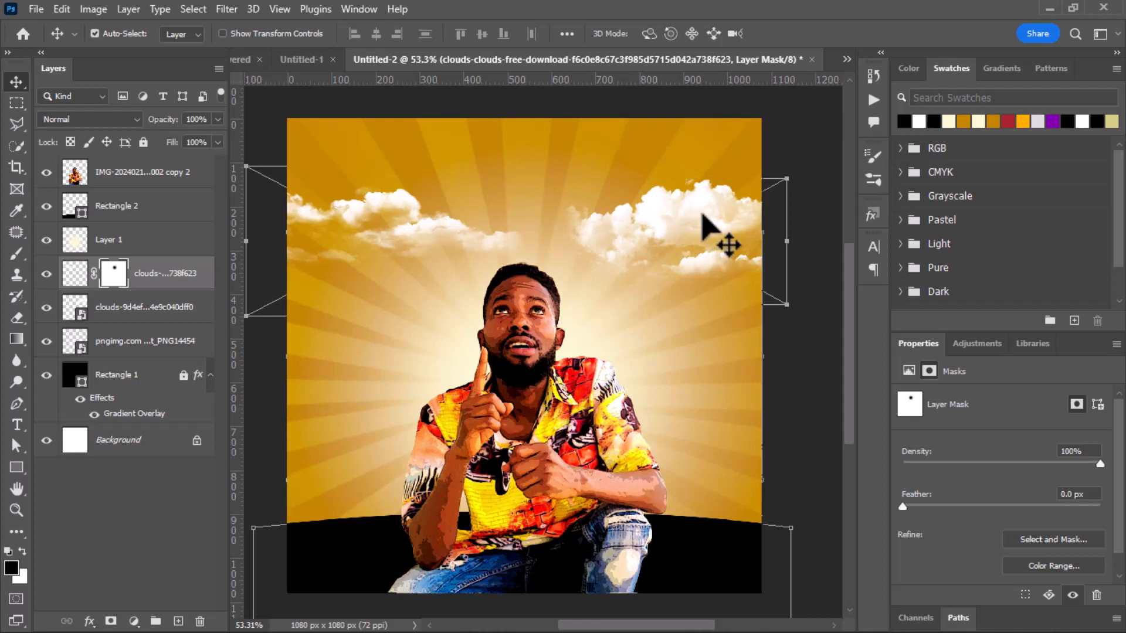
{"action": "left_click", "coordinate": [704, 216]}
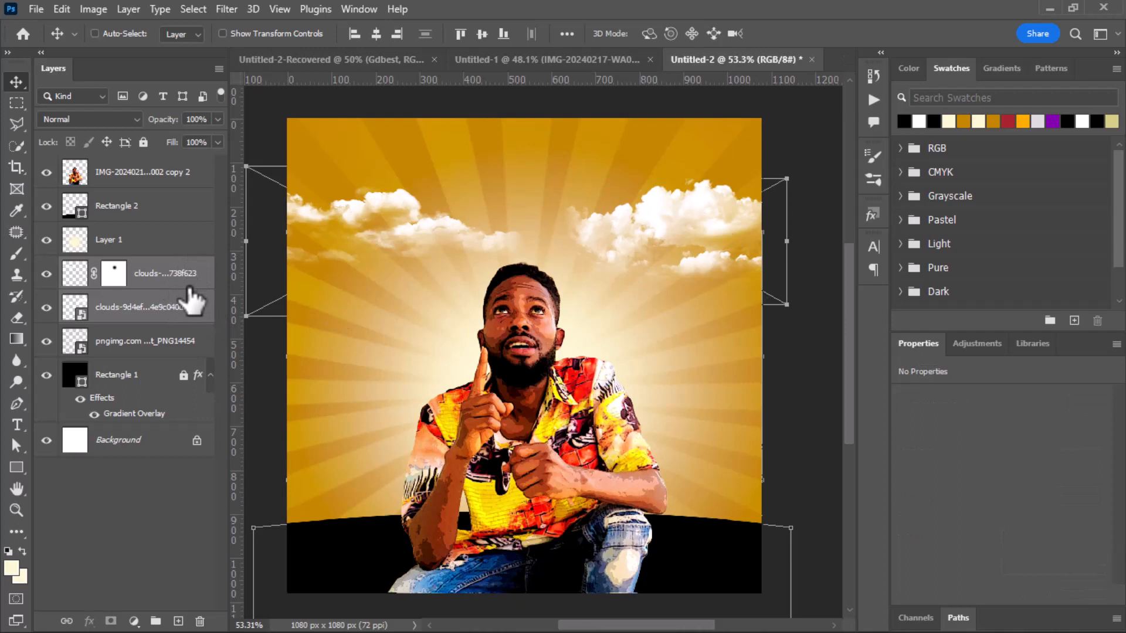
{"action": "key", "text": "ctrl+g"}
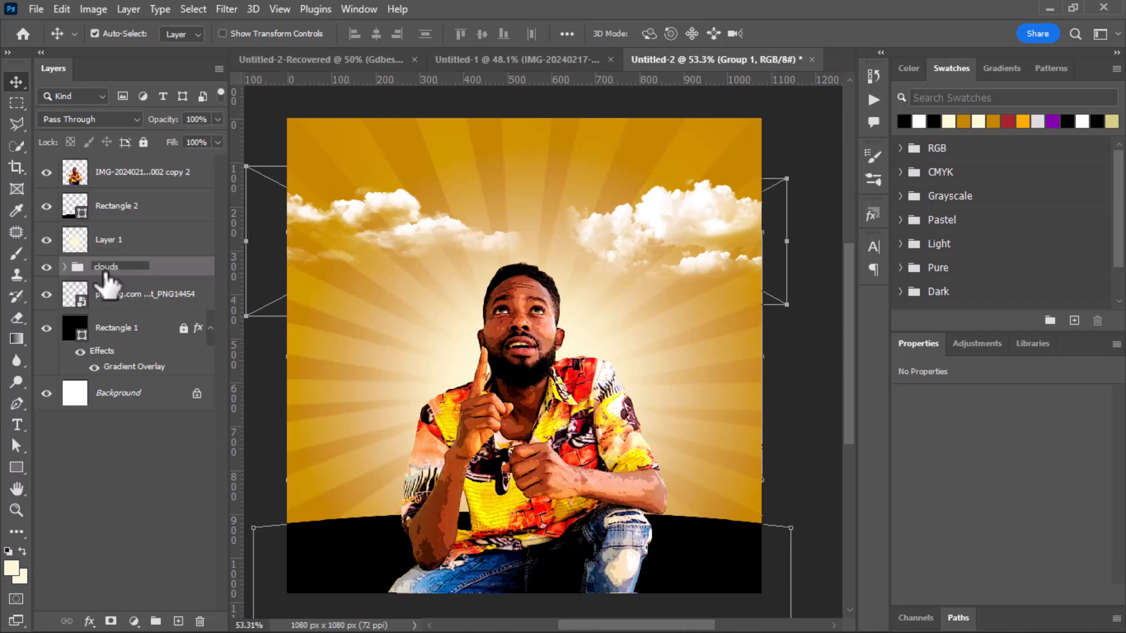
{"action": "key", "text": "Return"}
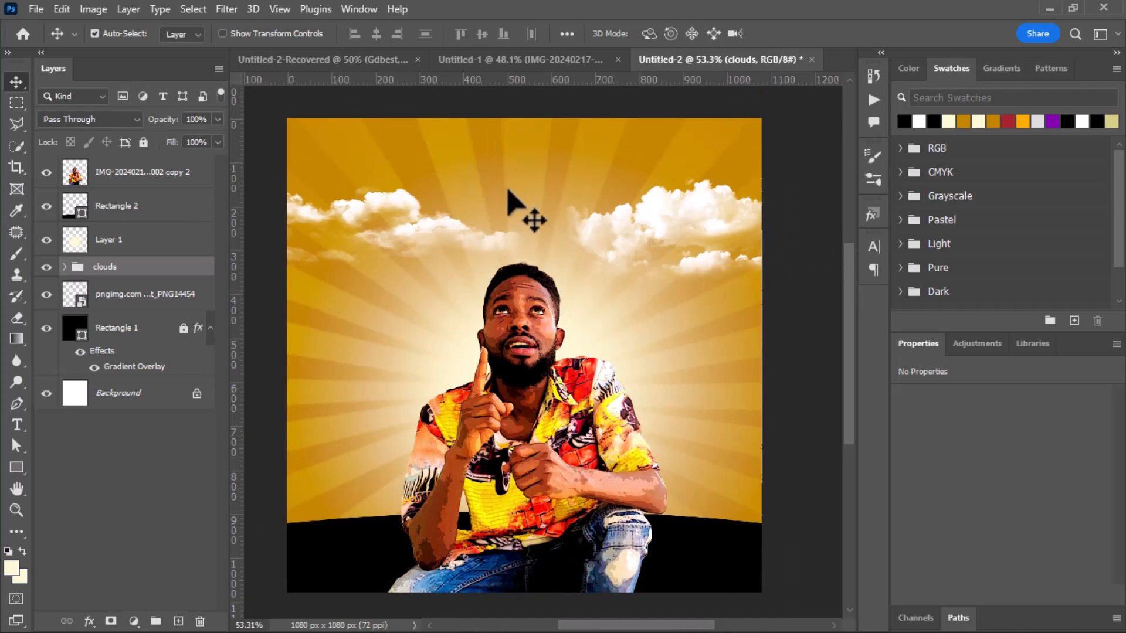
Step: Copy the masked pngwing.com crucifix layer from Untitled-1 into Untitled-2 and position it above the man's head at X 387 px, Y 29 px
{"action": "left_click", "coordinate": [515, 58]}
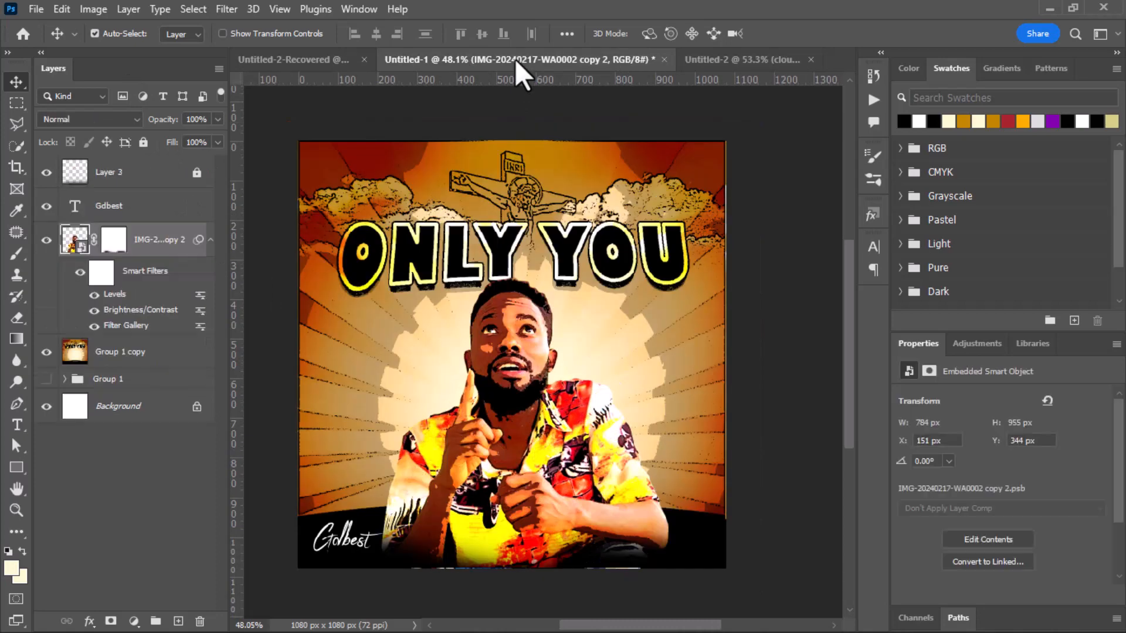
{"action": "left_click", "coordinate": [65, 379]}
{"action": "scroll", "coordinate": [142, 379], "scroll_direction": "down", "scroll_amount": 5}
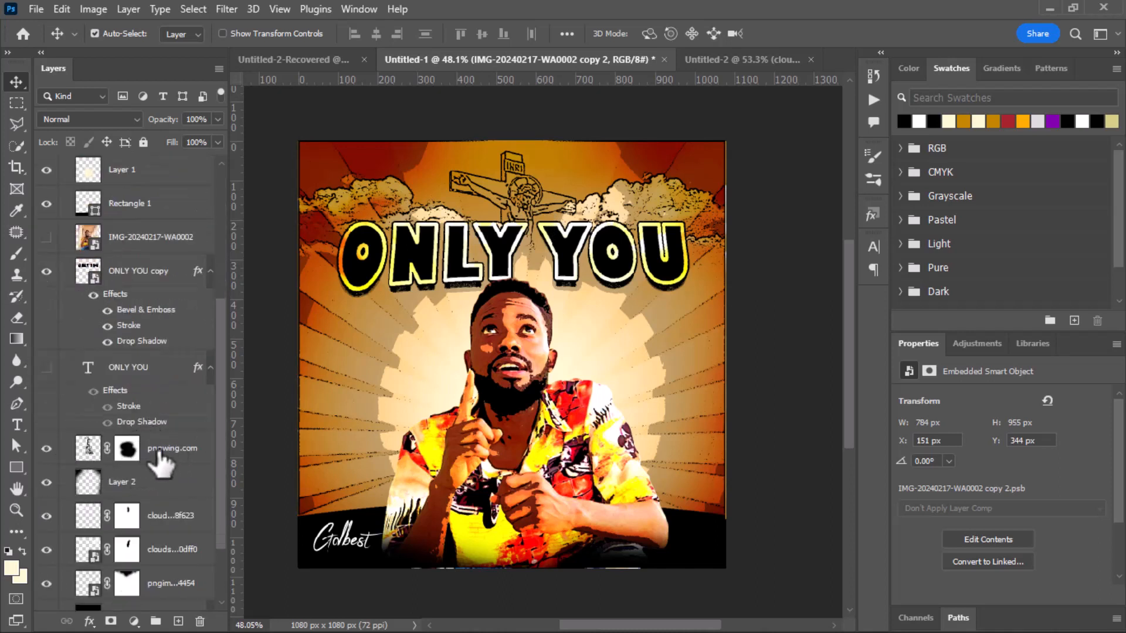
{"action": "left_click_drag", "start_coordinate": [159, 458], "coordinate": [562, 207]}
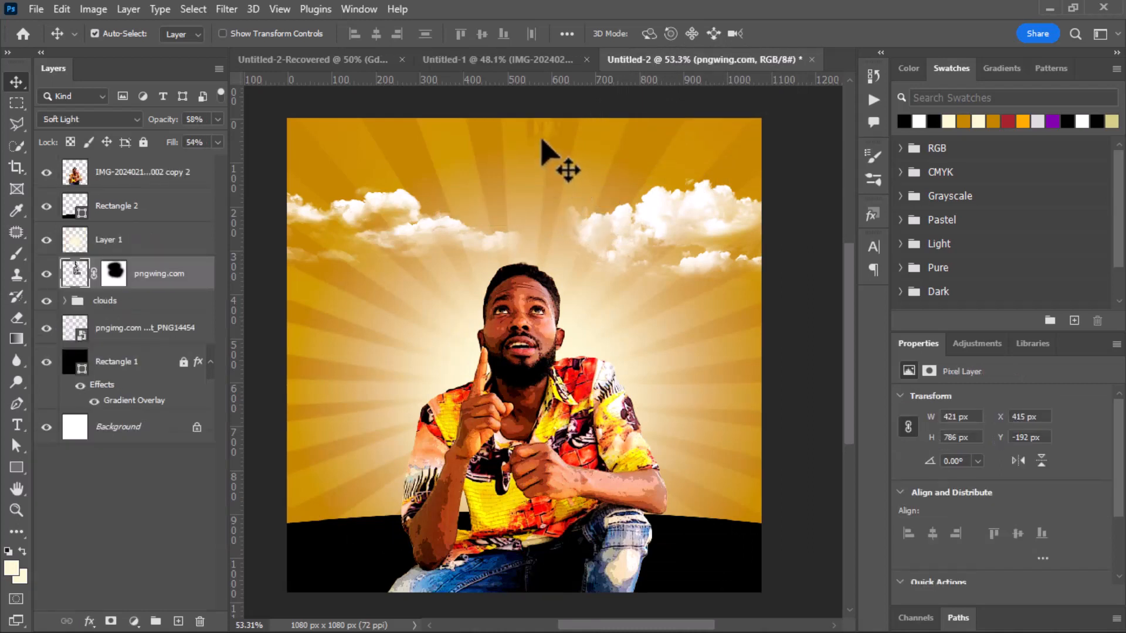
{"action": "key", "text": "ctrl+t"}
{"action": "left_click_drag", "start_coordinate": [543, 139], "coordinate": [529, 232]}
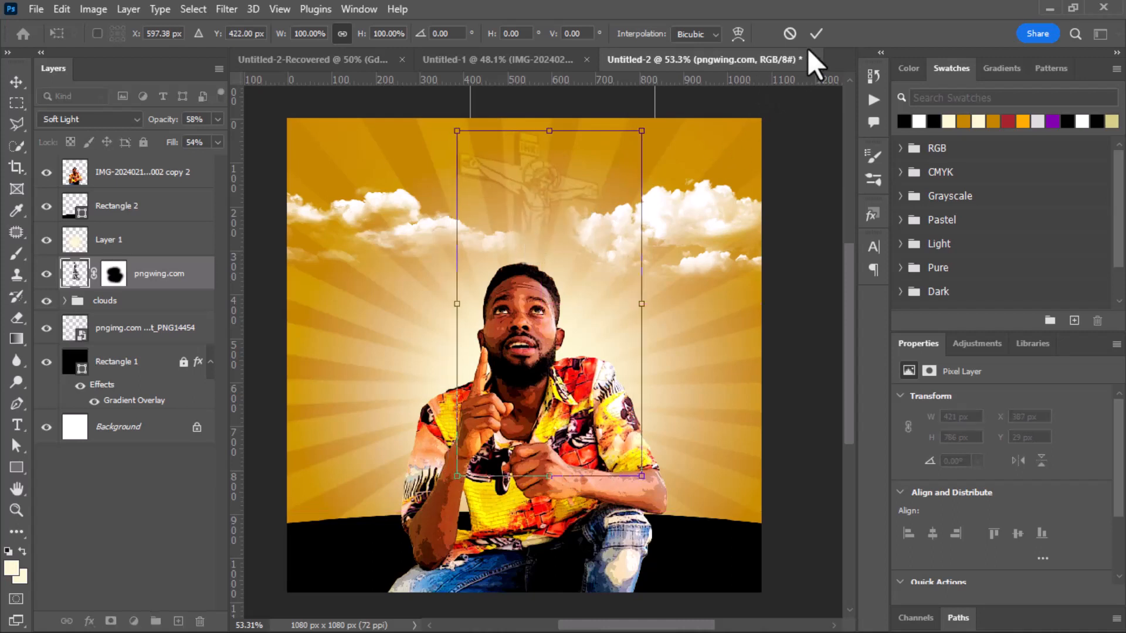
{"action": "left_click", "coordinate": [815, 34]}
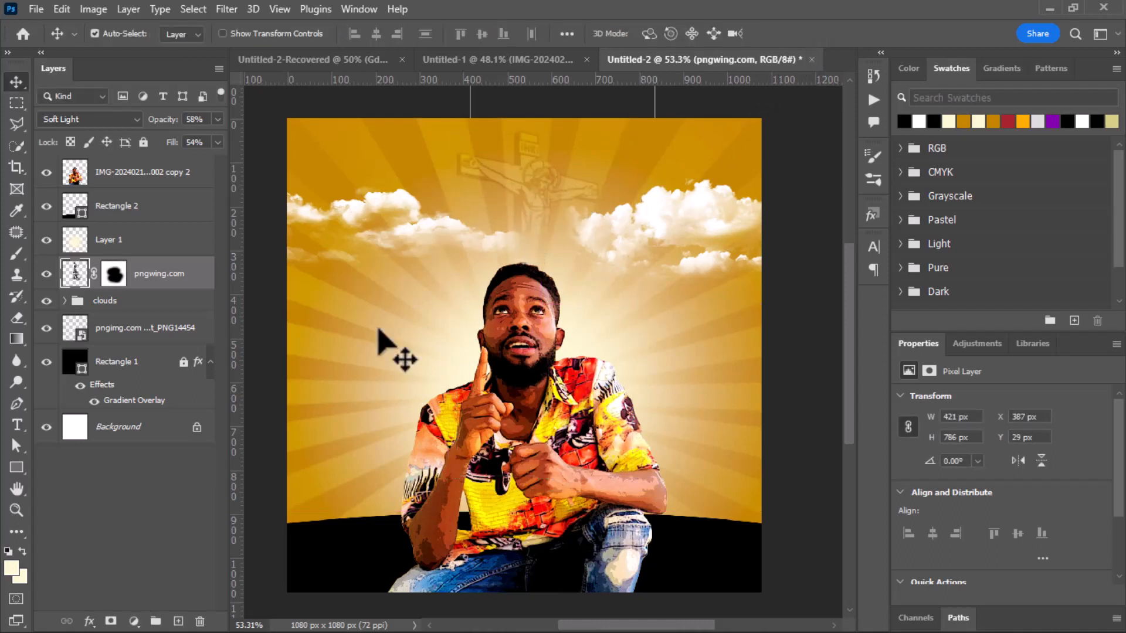
Step: Disable the crucifix layer's mask, set its opacity and fill to 100%, and move it to X 667 px, Y 0 px
{"action": "right_click", "coordinate": [112, 277]}
{"action": "left_click", "coordinate": [132, 287]}
{"action": "left_click_drag", "start_coordinate": [163, 126], "coordinate": [402, 151]}
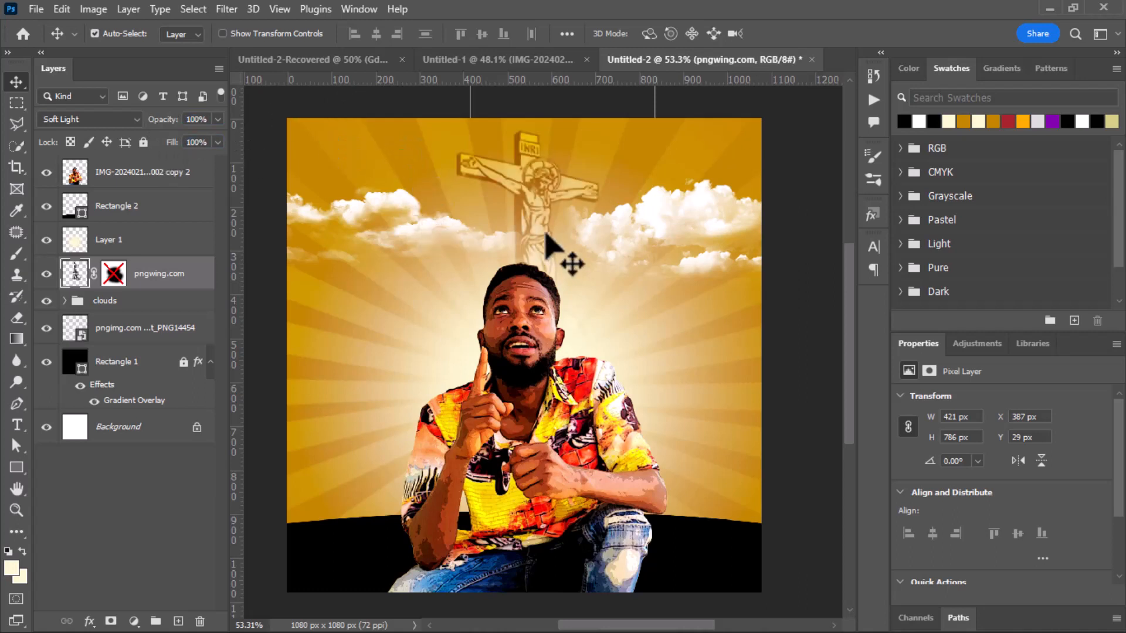
{"action": "left_click_drag", "start_coordinate": [573, 212], "coordinate": [655, 189]}
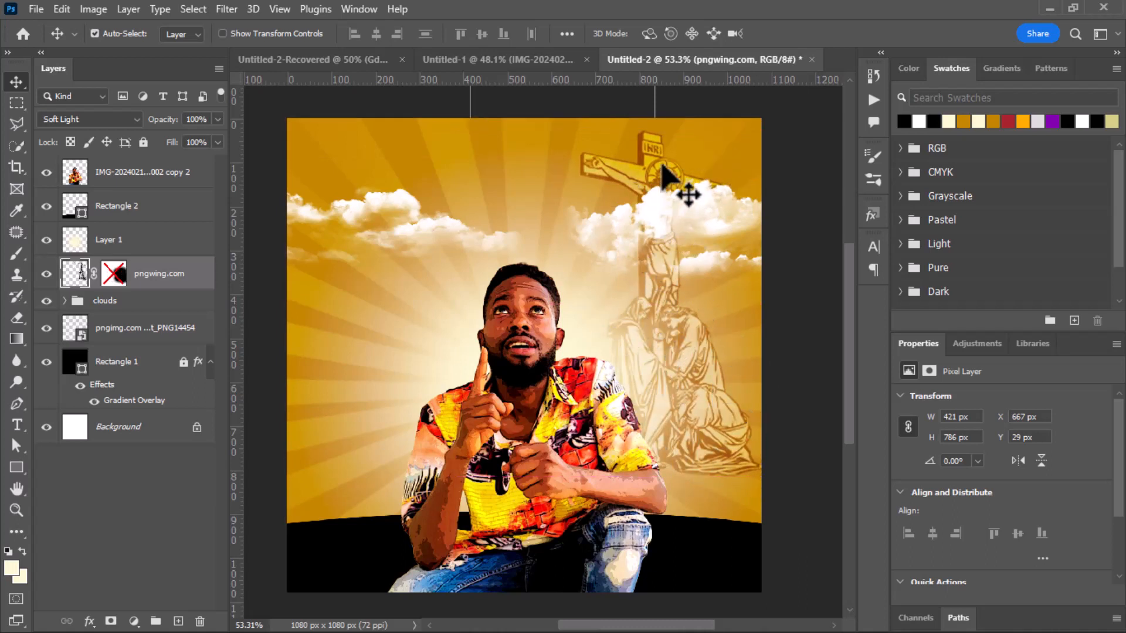
{"action": "left_click_drag", "start_coordinate": [674, 181], "coordinate": [662, 156]}
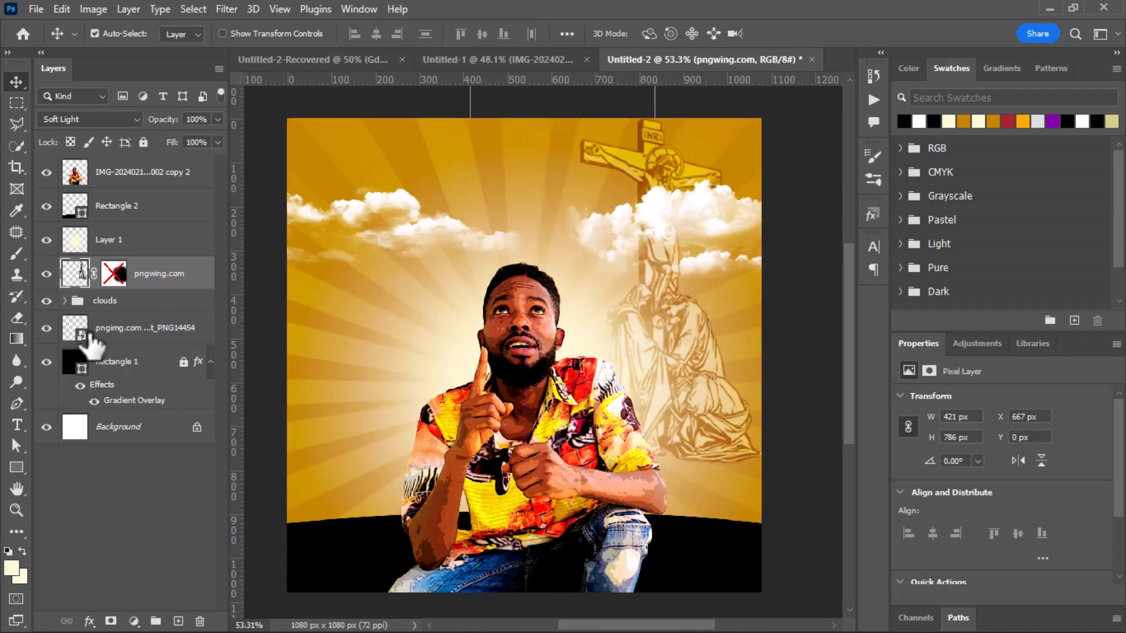
Step: Re-enable the crucifix layer's mask and move it back above the man's head at X 410 px, Y 29 px
{"action": "right_click", "coordinate": [113, 277]}
{"action": "left_click", "coordinate": [138, 284]}
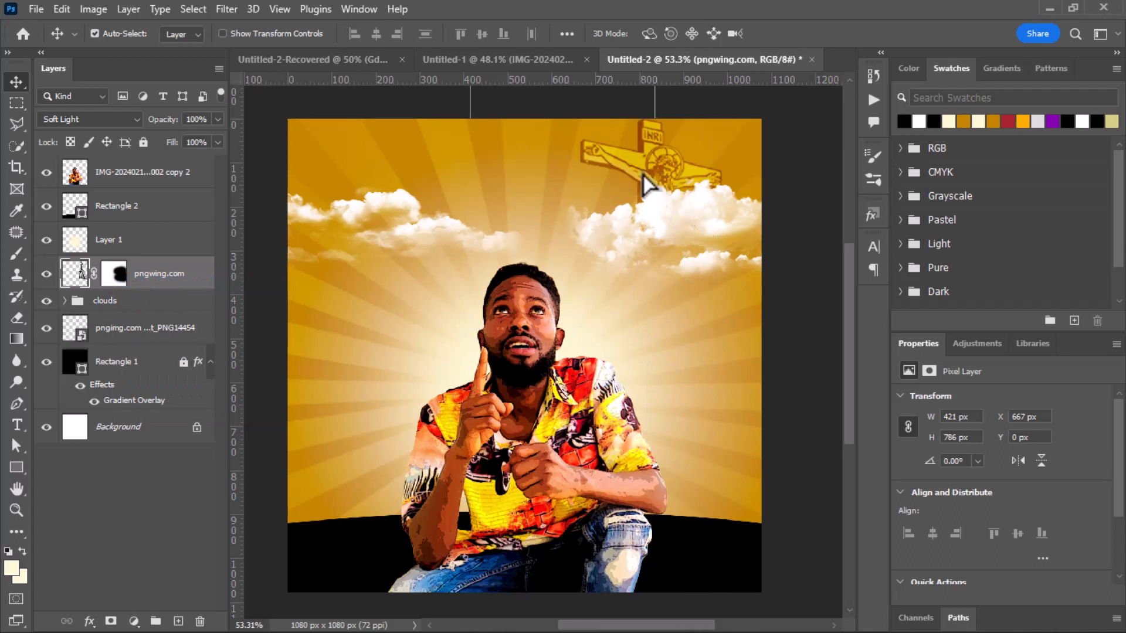
{"action": "left_click_drag", "start_coordinate": [663, 175], "coordinate": [550, 185]}
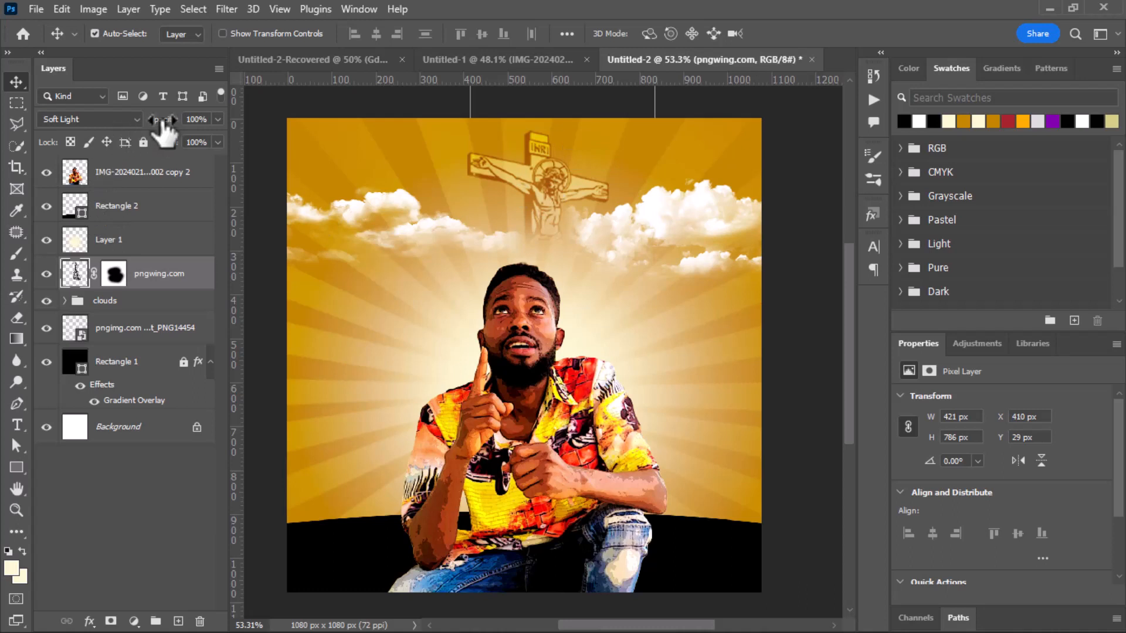
Step: Set the crucifix layer's opacity to 58% and fill to 54%, positioning it at X 384 px, Y 29 px
{"action": "left_click_drag", "start_coordinate": [162, 121], "coordinate": [148, 119]}
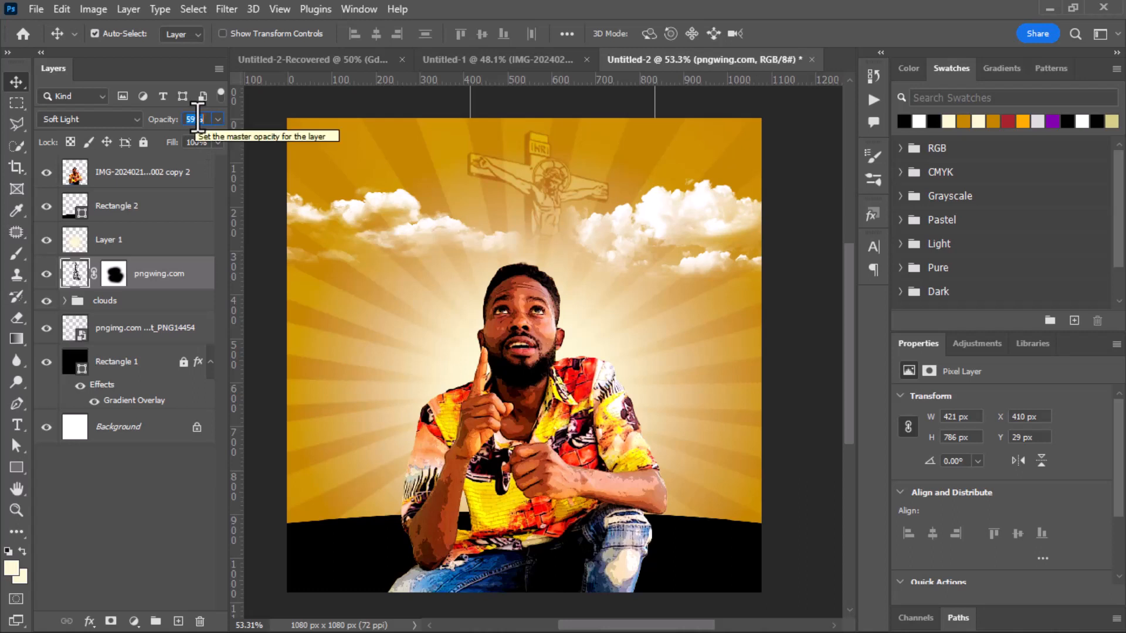
{"action": "type", "text": "58"}
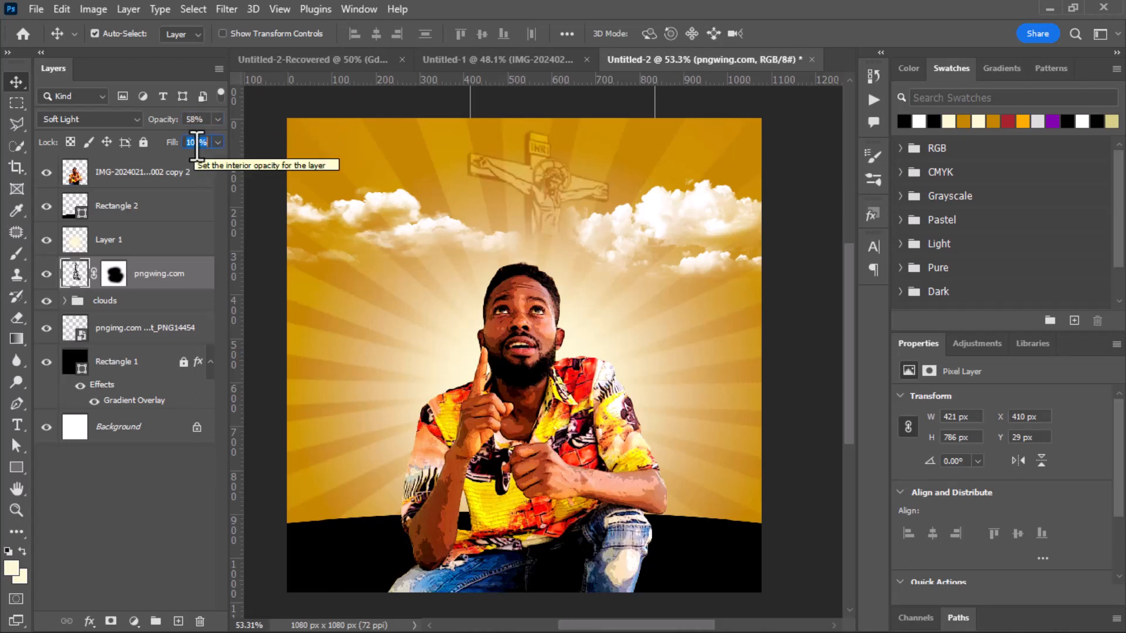
{"action": "type", "text": "54"}
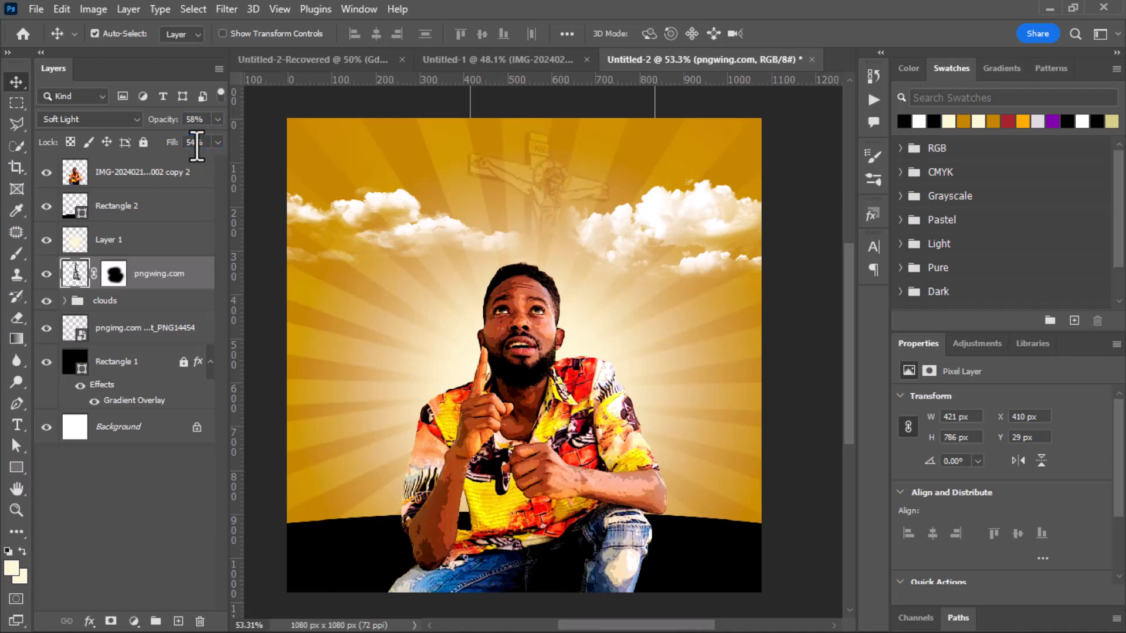
{"action": "left_click_drag", "start_coordinate": [540, 188], "coordinate": [528, 185]}
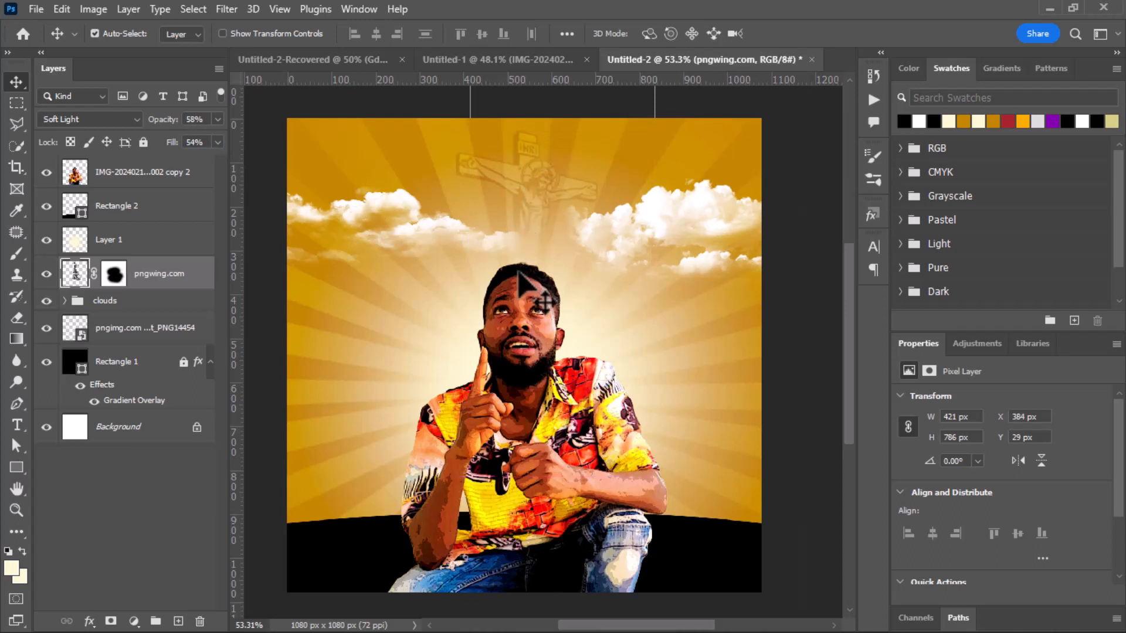
Step: Apply the Poster Edges filter to the man's layer with Edge Thickness 0, Edge Intensity 0 and Posterization 0
{"action": "left_click_drag", "start_coordinate": [521, 300], "coordinate": [526, 310]}
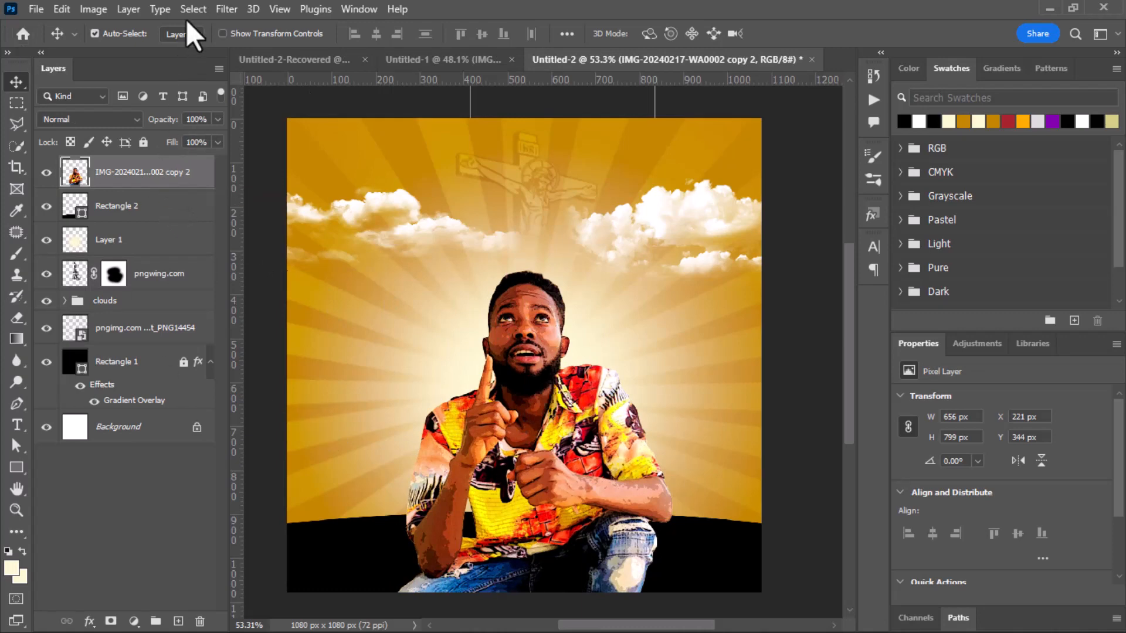
{"action": "left_click", "coordinate": [225, 10]}
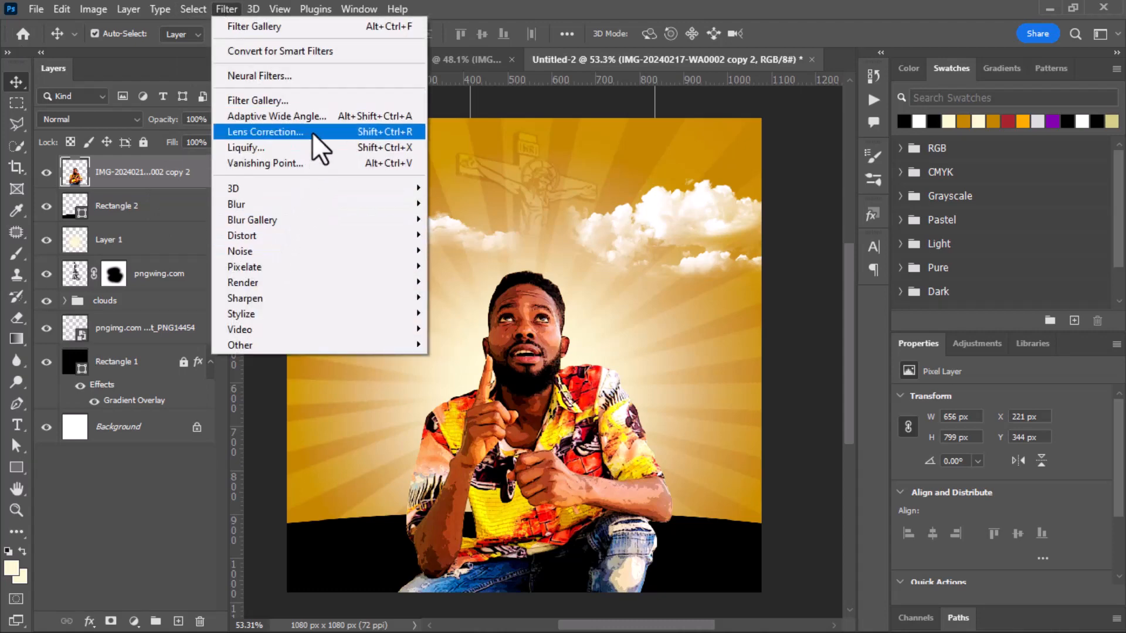
{"action": "left_click", "coordinate": [317, 97]}
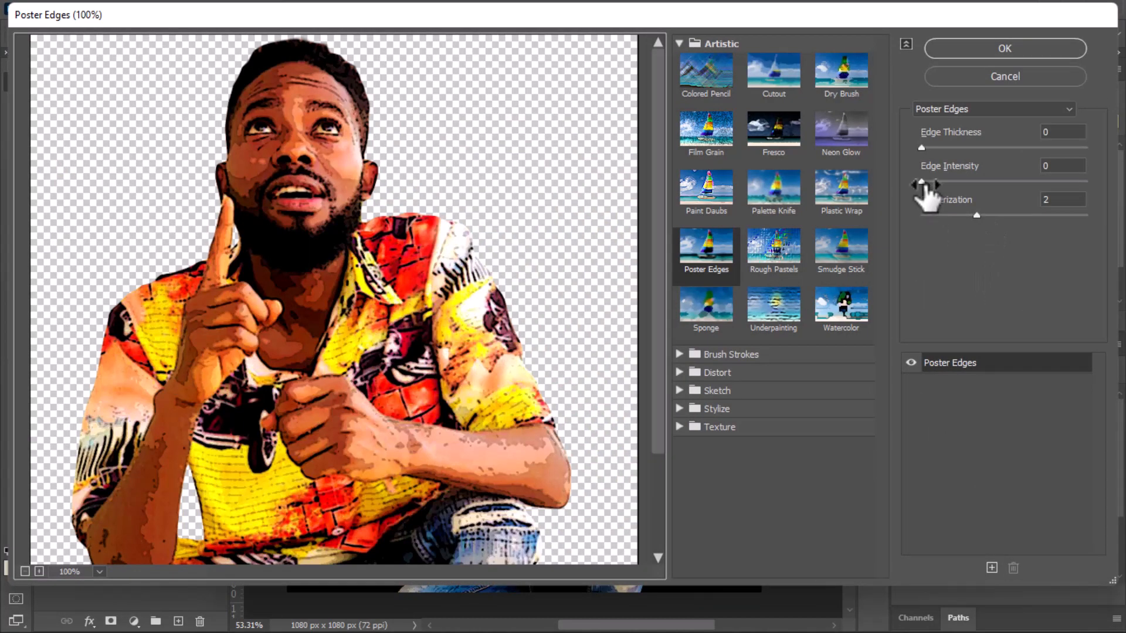
{"action": "left_click_drag", "start_coordinate": [978, 223], "coordinate": [933, 229]}
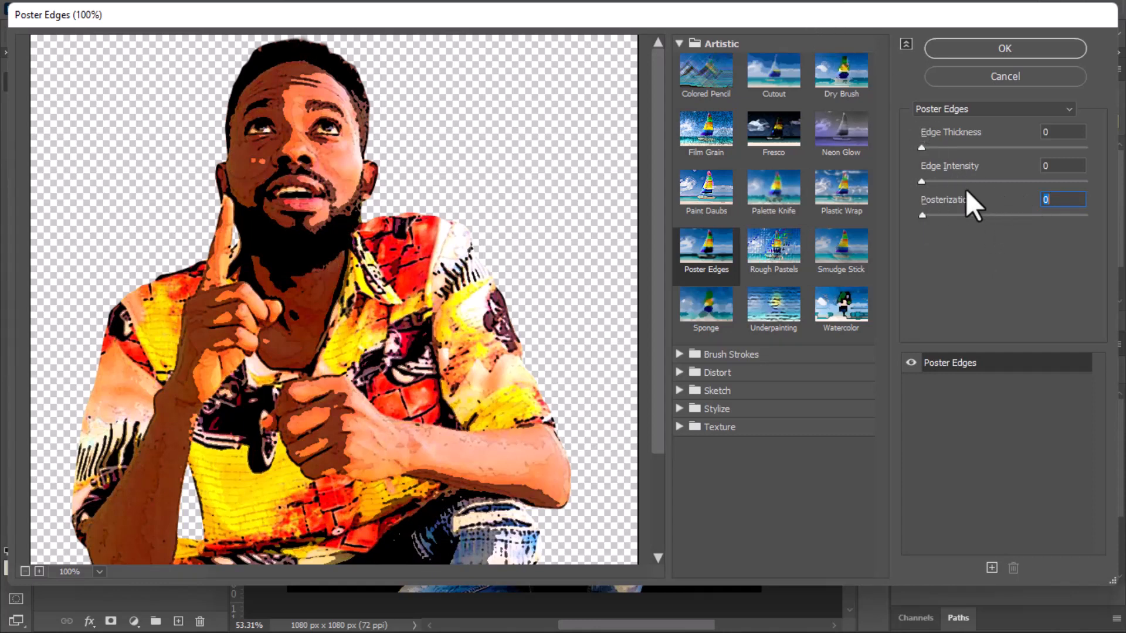
{"action": "left_click", "coordinate": [921, 182]}
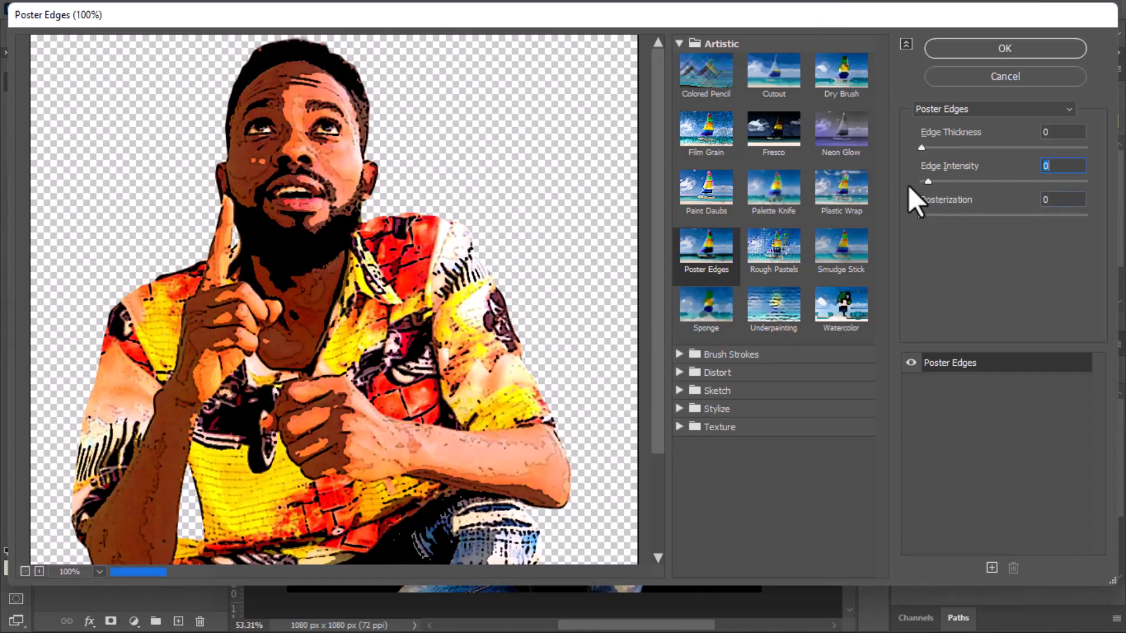
{"action": "left_click_drag", "start_coordinate": [922, 147], "coordinate": [828, 160]}
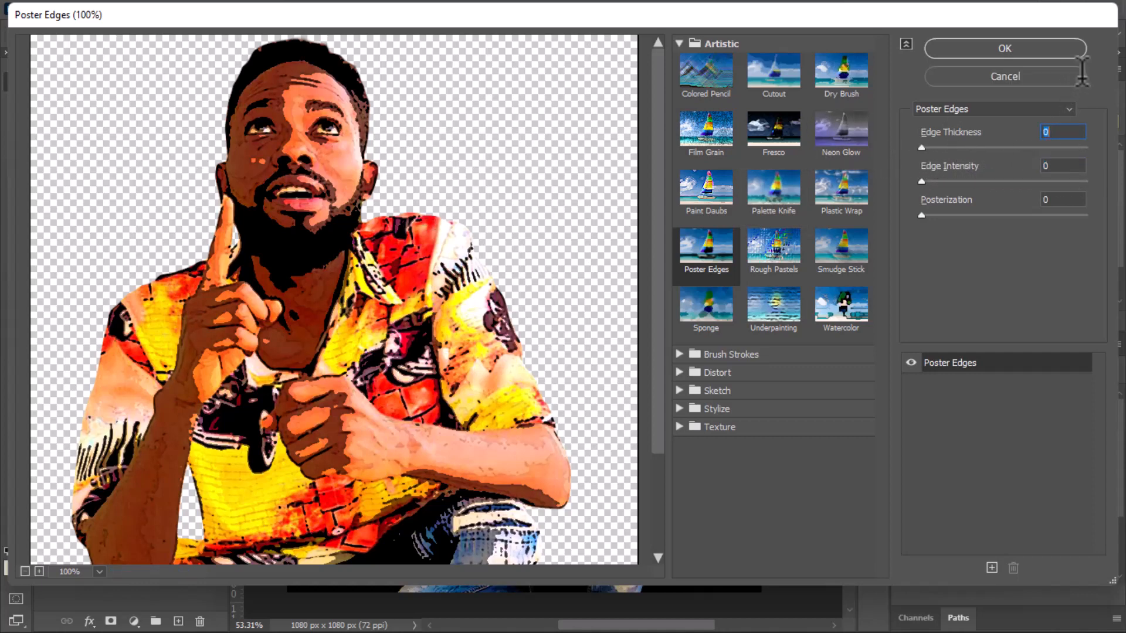
{"action": "left_click", "coordinate": [1078, 49]}
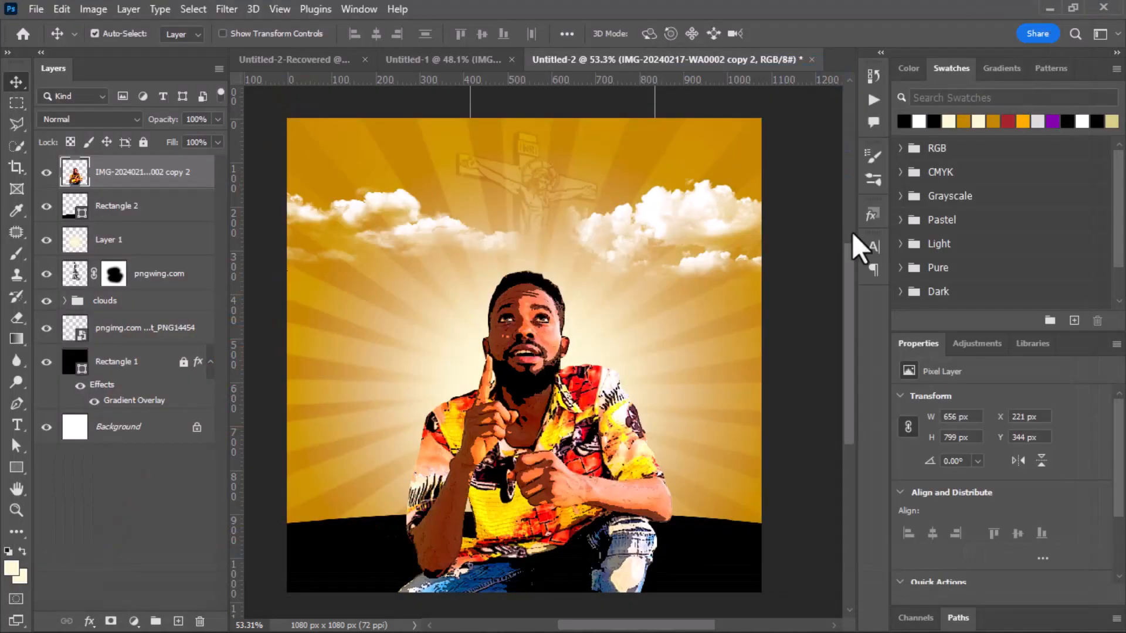
Step: Move the man slightly down and left to about X 211 px, Y 364 px
{"action": "scroll", "coordinate": [451, 340], "scroll_direction": "down", "scroll_amount": 2}
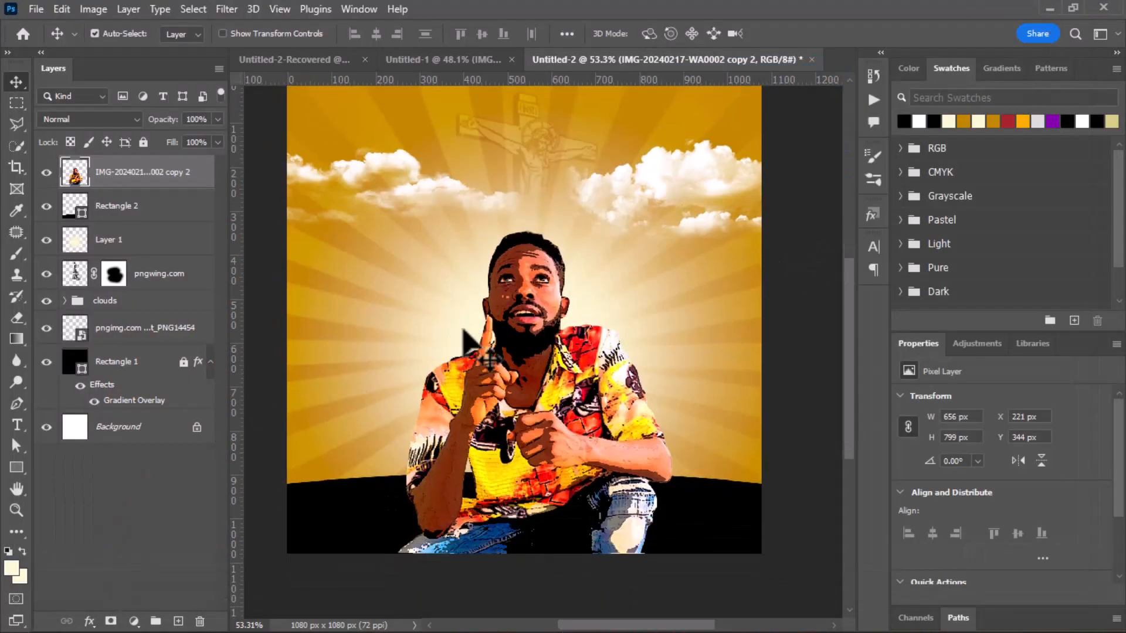
{"action": "scroll", "coordinate": [469, 329], "scroll_direction": "up", "scroll_amount": 1}
{"action": "left_click_drag", "start_coordinate": [514, 325], "coordinate": [518, 332]}
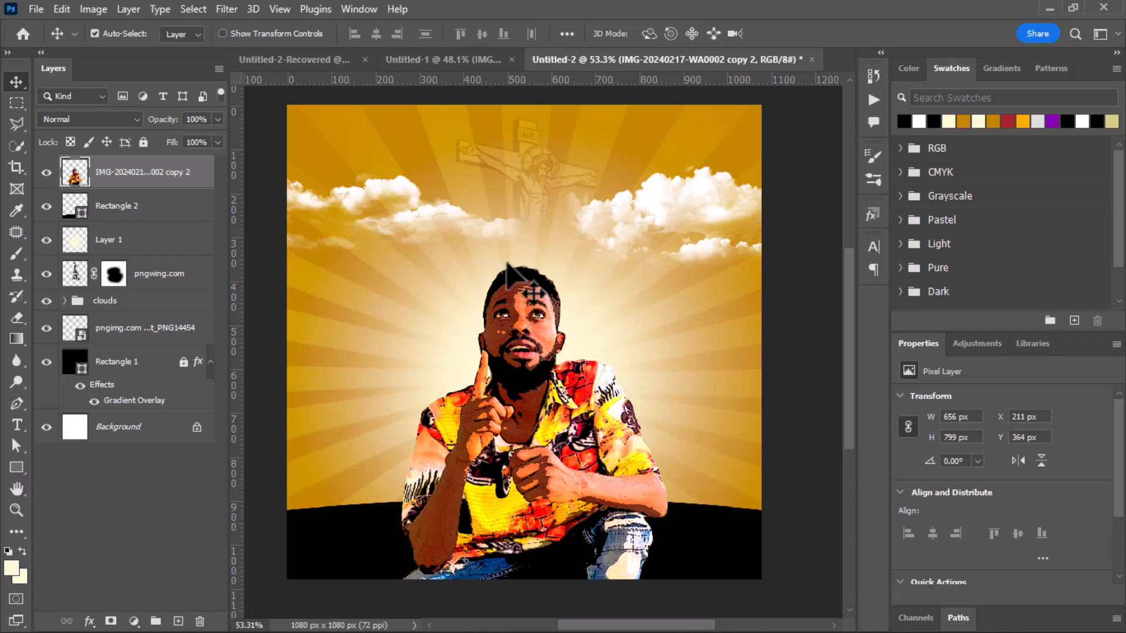
Step: Add a black "ONLY YOU" point text over the sky above the man's head
{"action": "left_click", "coordinate": [16, 423]}
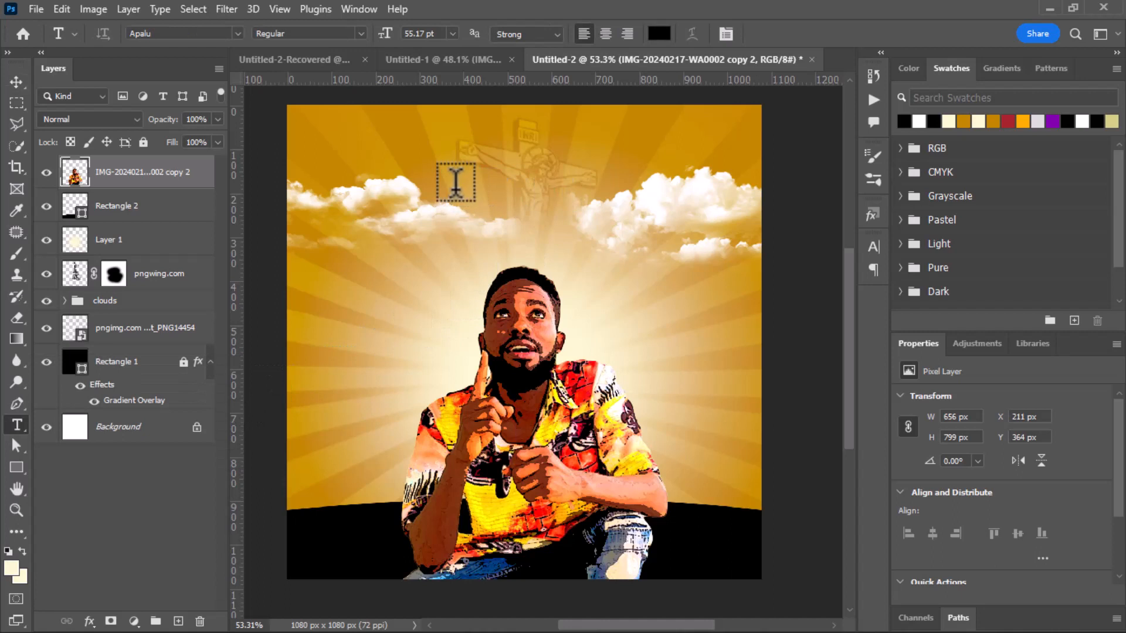
{"action": "left_click", "coordinate": [456, 184]}
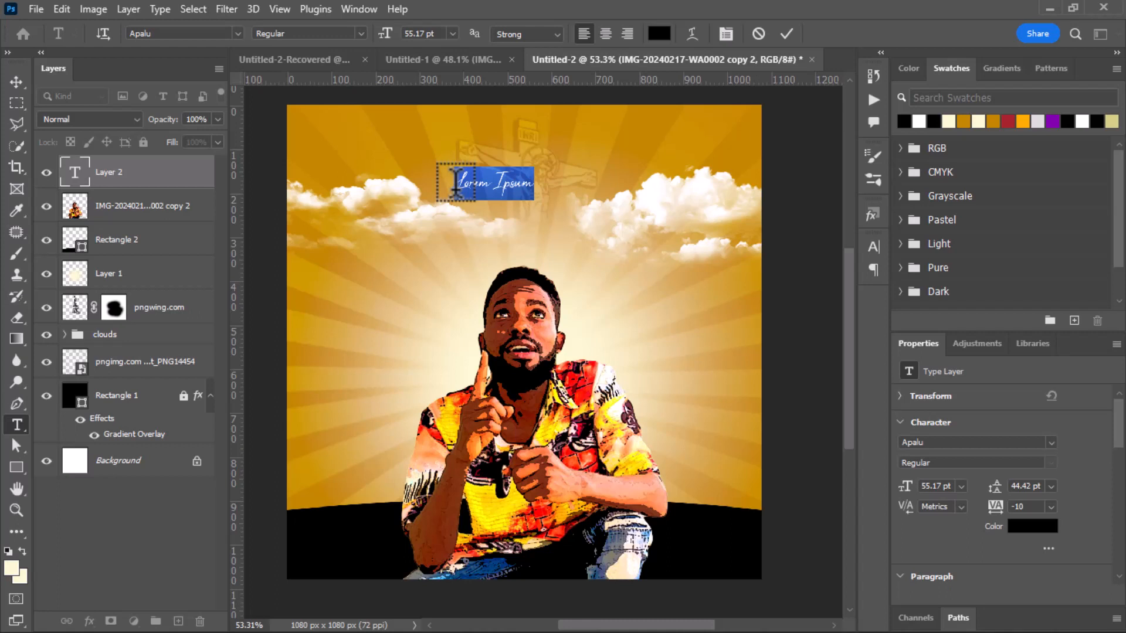
{"action": "type", "text": "My"}
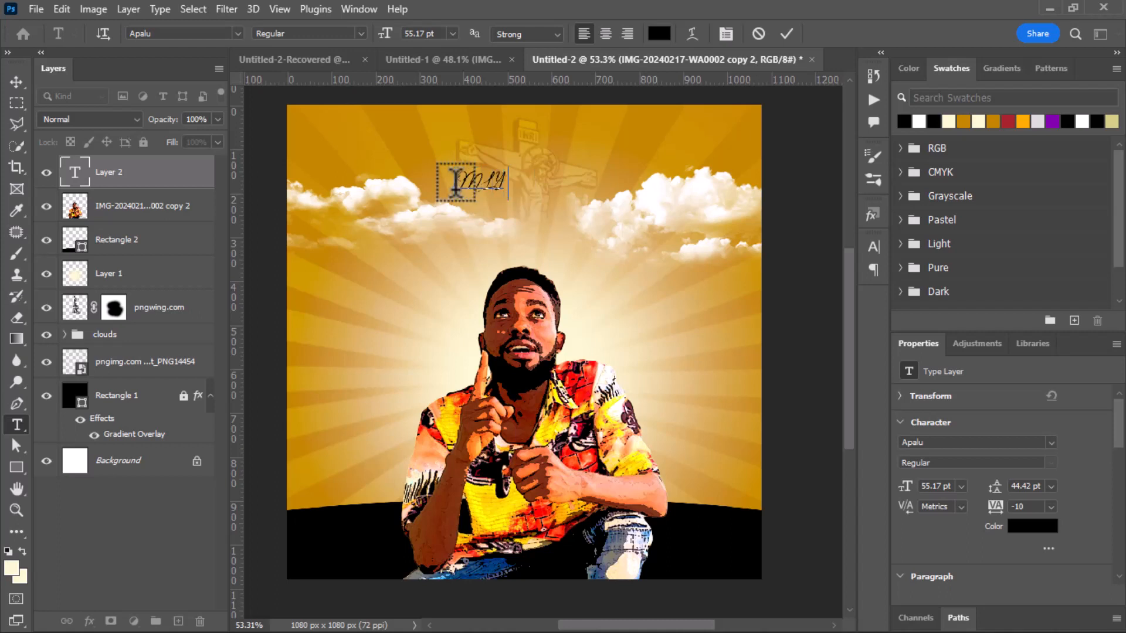
{"action": "type", "text": " You"}
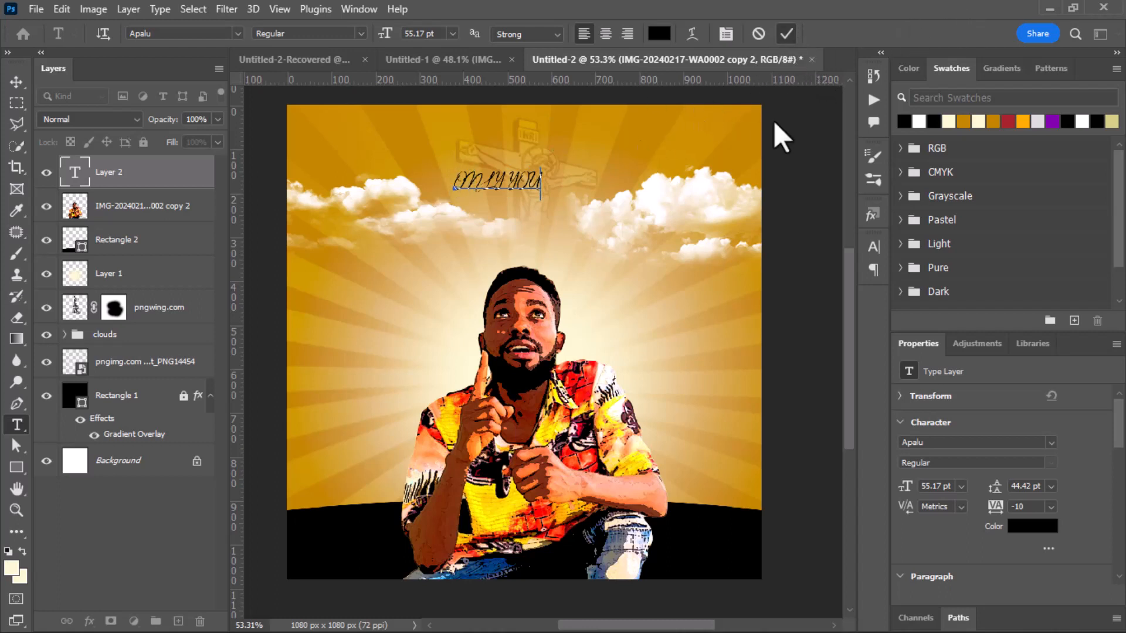
{"action": "left_click", "coordinate": [786, 32]}
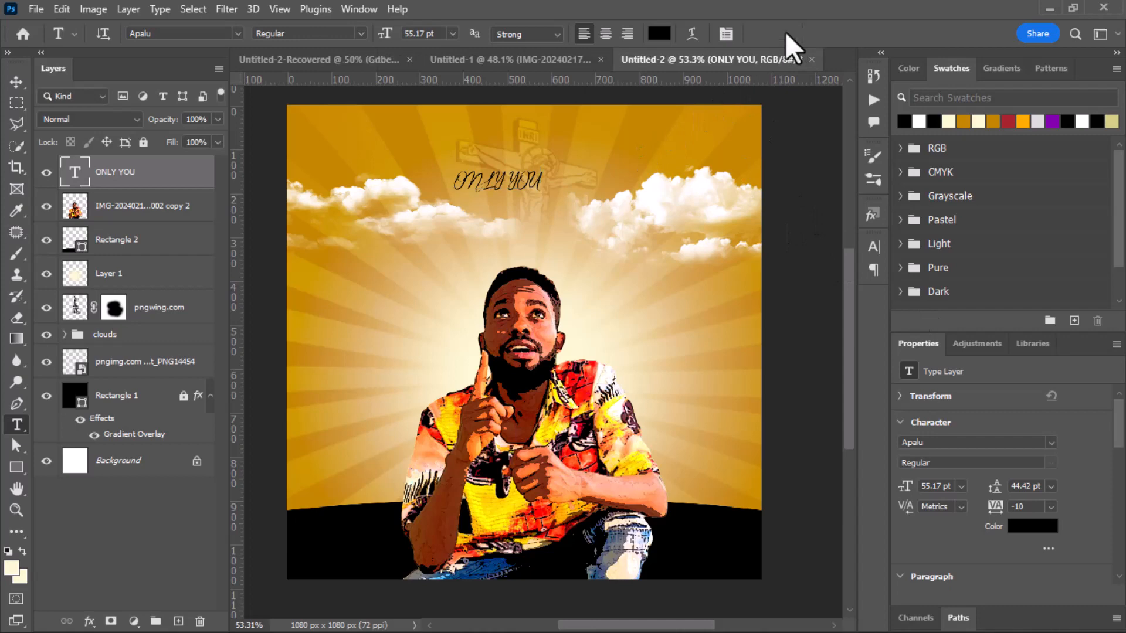
Step: Search the fonts for "SAN" and set the ONLY YOU title in Gill Sans Ultra Bold
{"action": "left_click", "coordinate": [20, 75]}
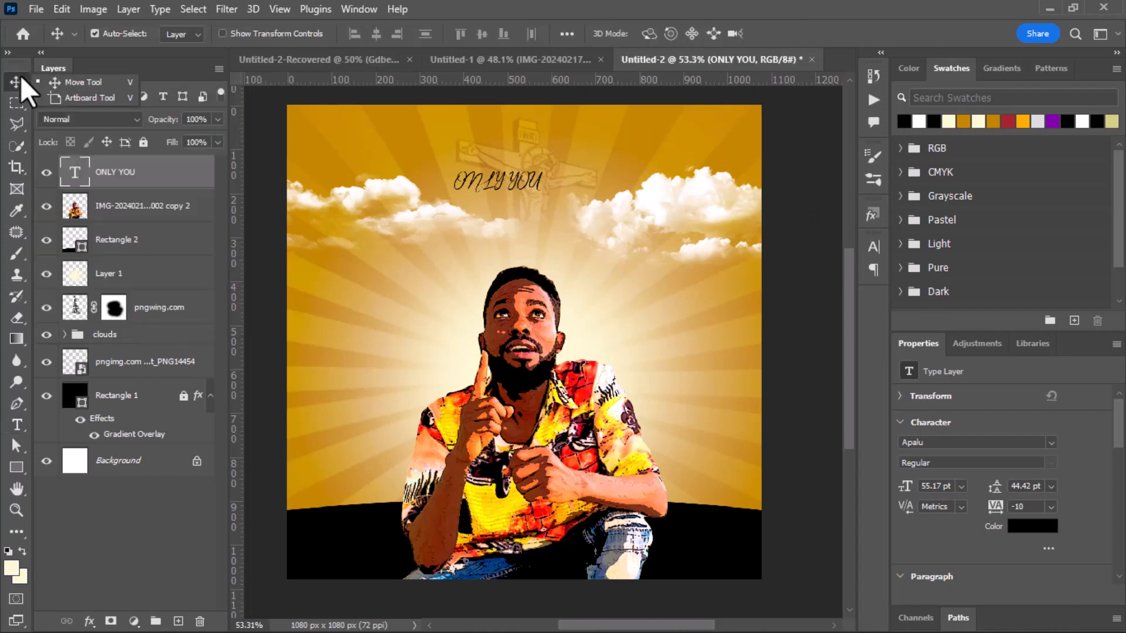
{"action": "left_click", "coordinate": [1051, 442]}
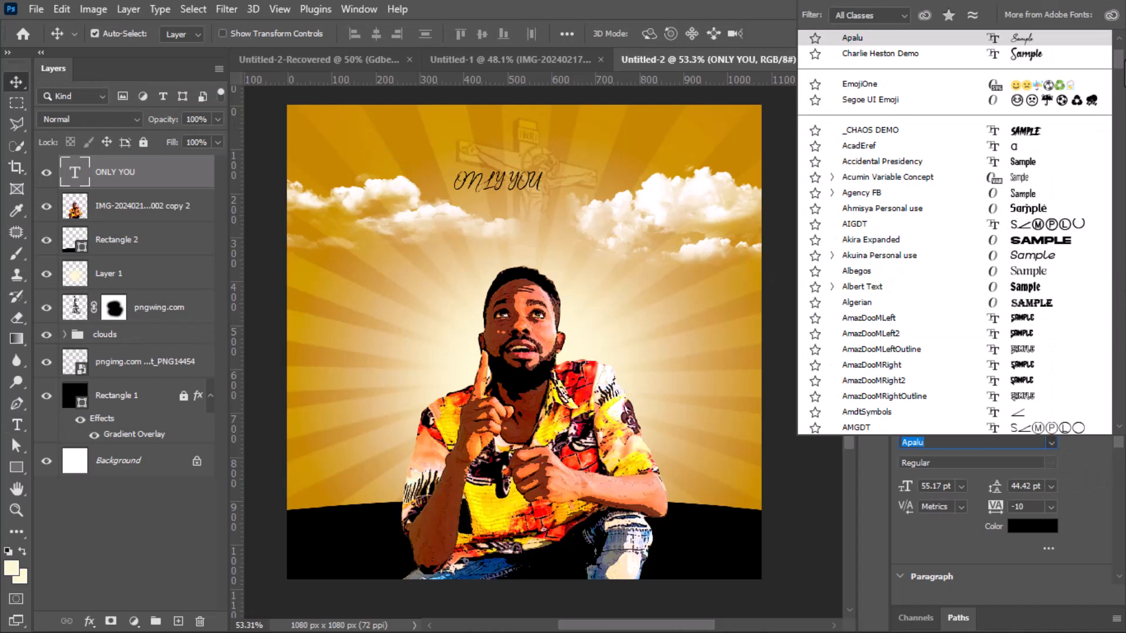
{"action": "left_click_drag", "start_coordinate": [1121, 59], "coordinate": [1105, 16]}
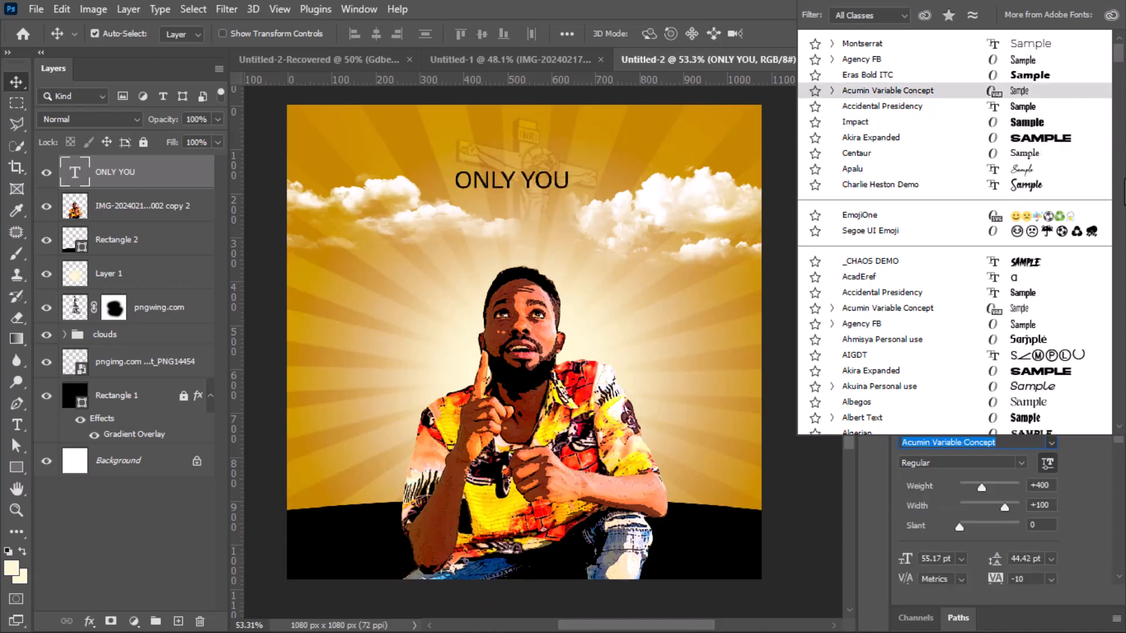
{"action": "key", "text": "Down"}
{"action": "key", "text": "Down"}
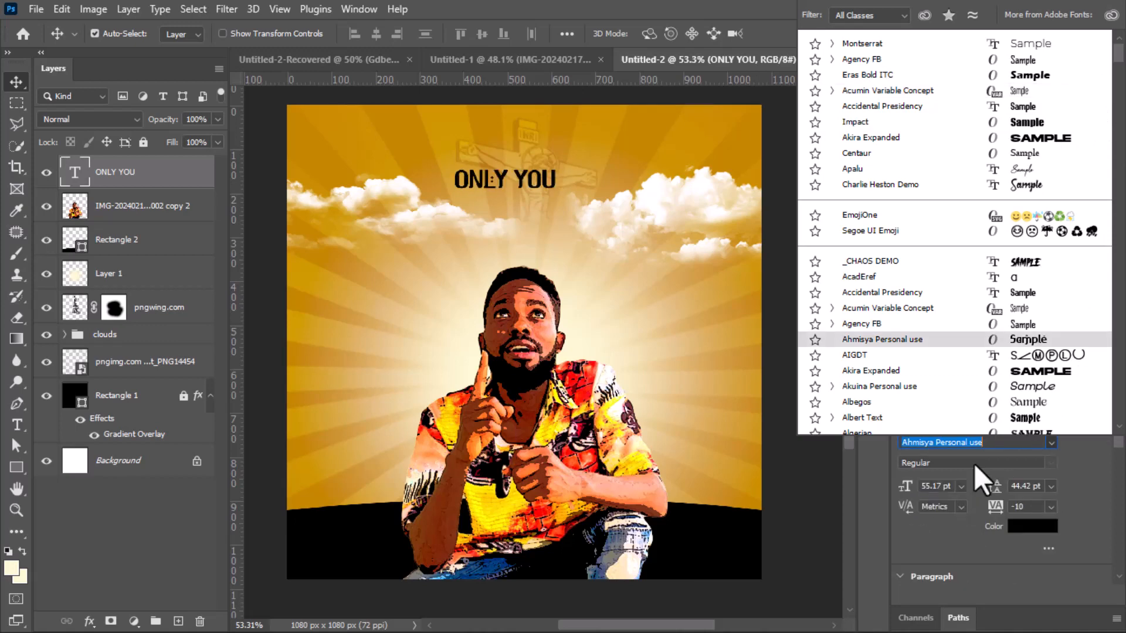
{"action": "type", "text": "SAN"}
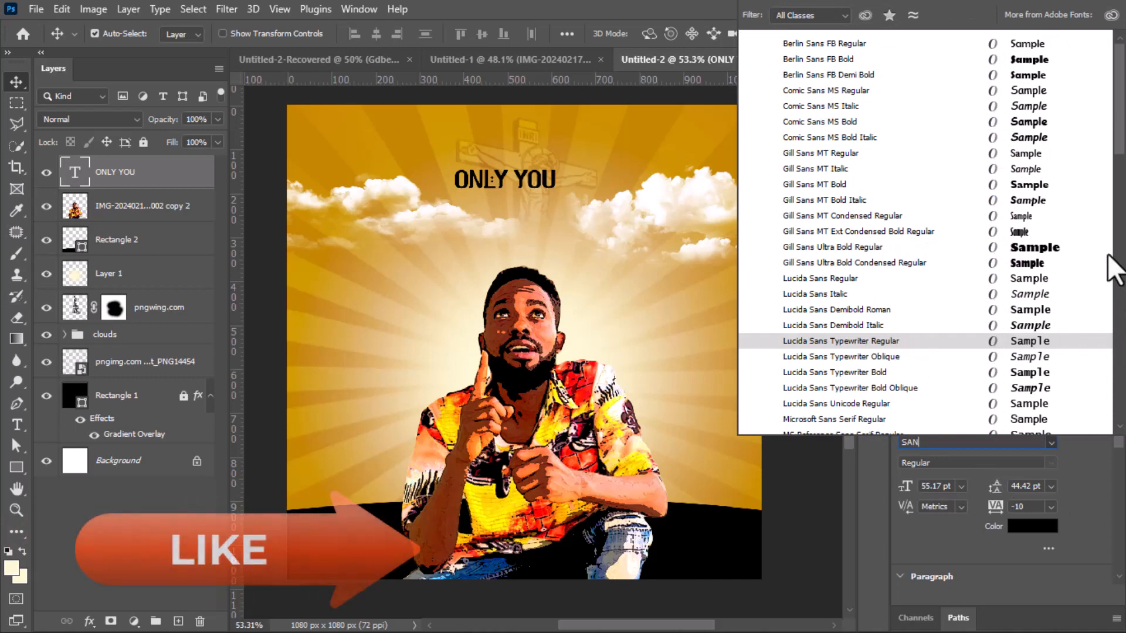
{"action": "left_click", "coordinate": [1045, 254]}
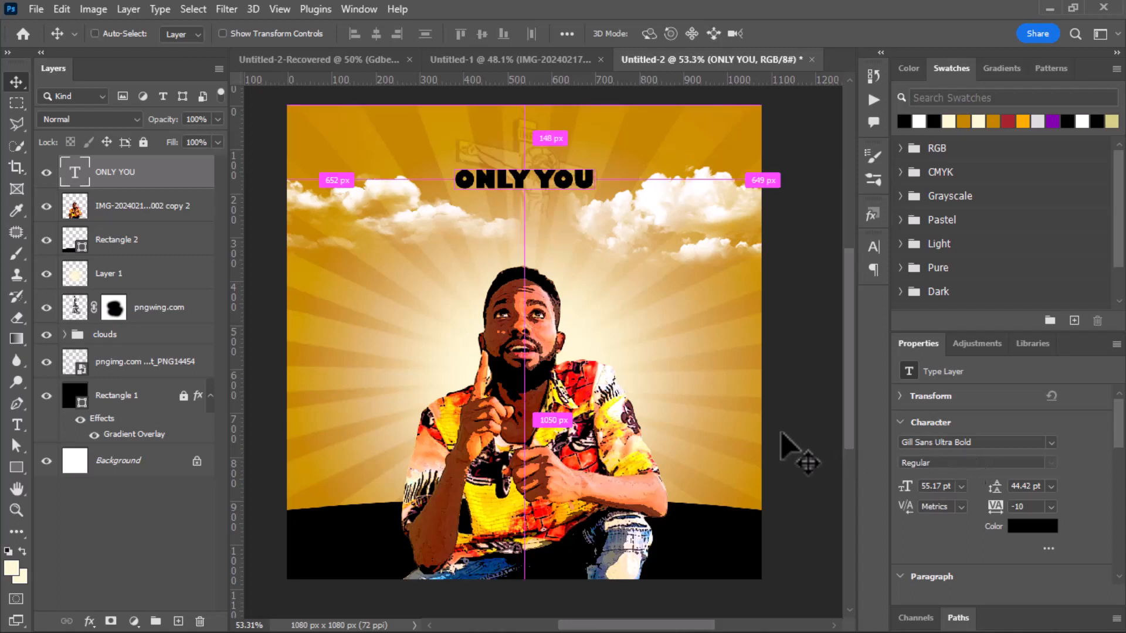
Step: Scale the title to about 233%, centred at X 541 px, Y 248.5 px, and convert it to a smart object
{"action": "key", "text": "ctrl+t"}
{"action": "mouse_move", "coordinate": [521, 199]}
{"action": "left_mouse_down"}
{"action": "mouse_move", "coordinate": [516, 240]}
{"action": "mouse_move", "coordinate": [522, 220]}
{"action": "left_mouse_up"}
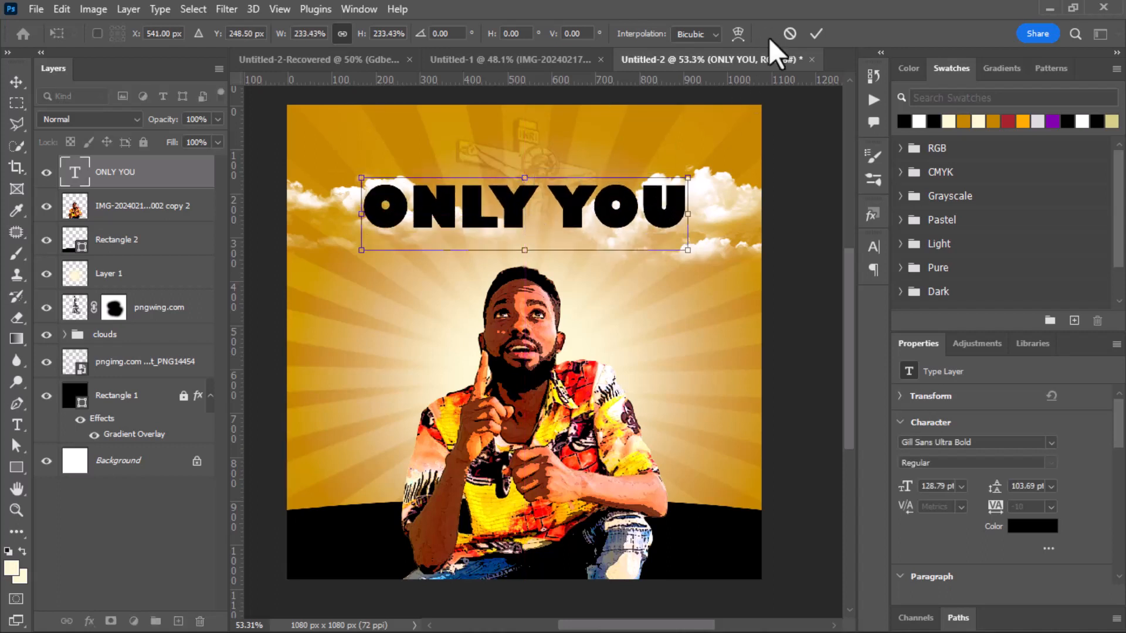
{"action": "left_click", "coordinate": [823, 29]}
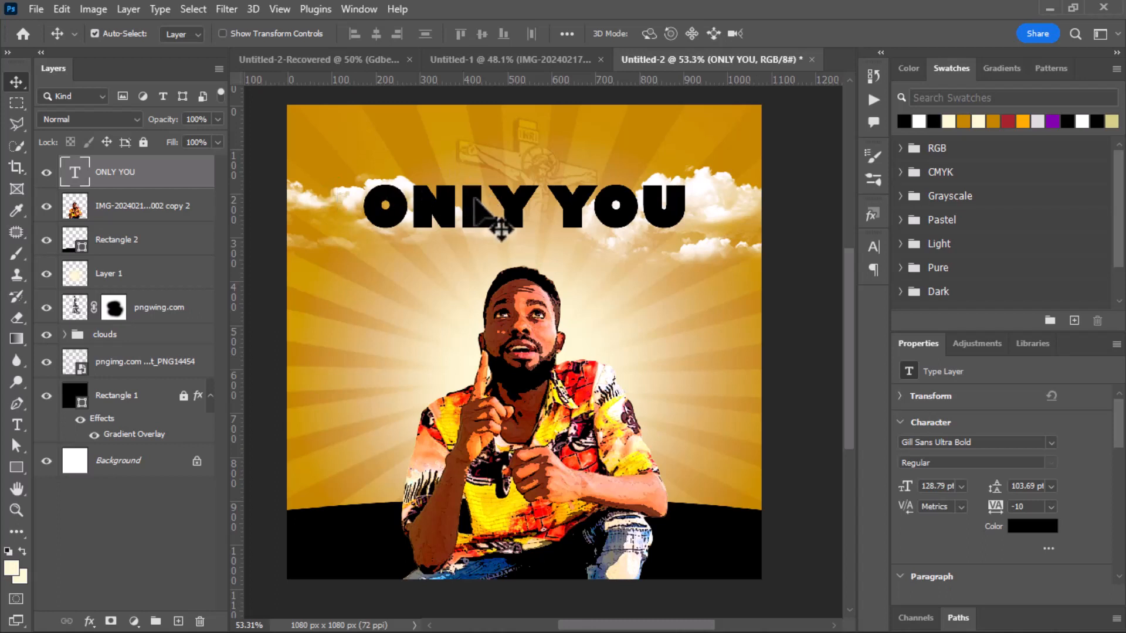
{"action": "right_click", "coordinate": [134, 175]}
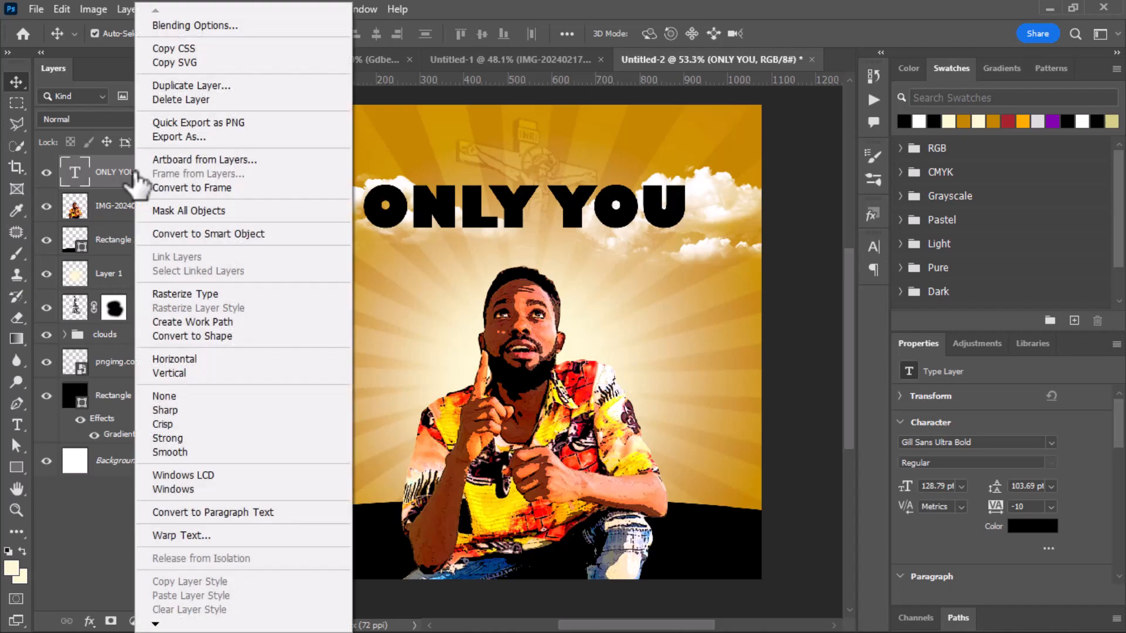
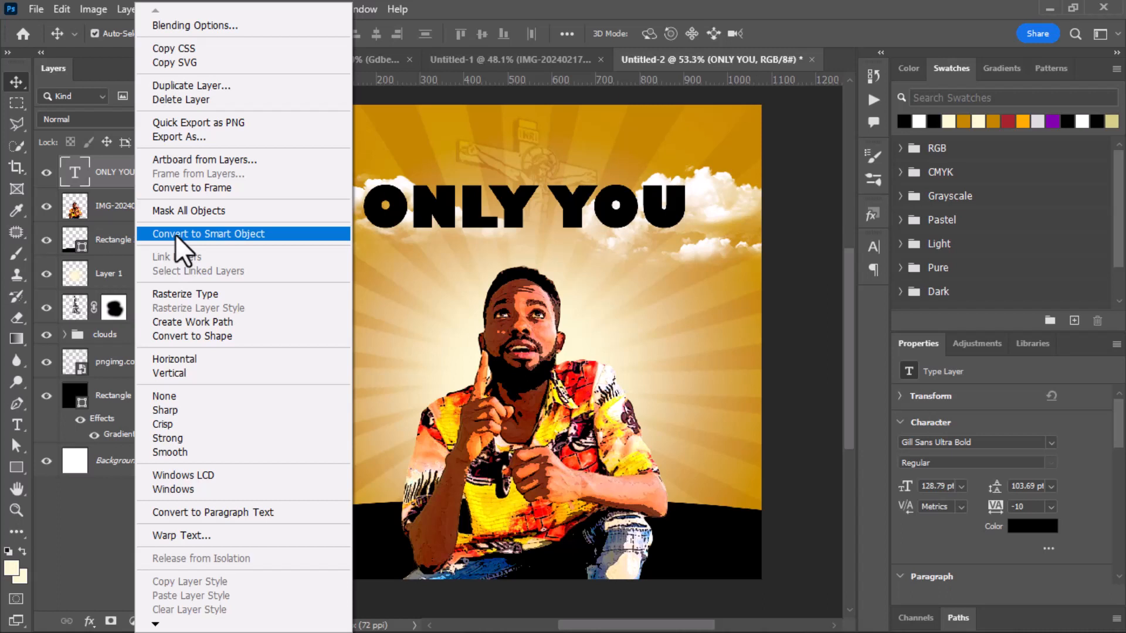
{"action": "left_click", "coordinate": [175, 235]}
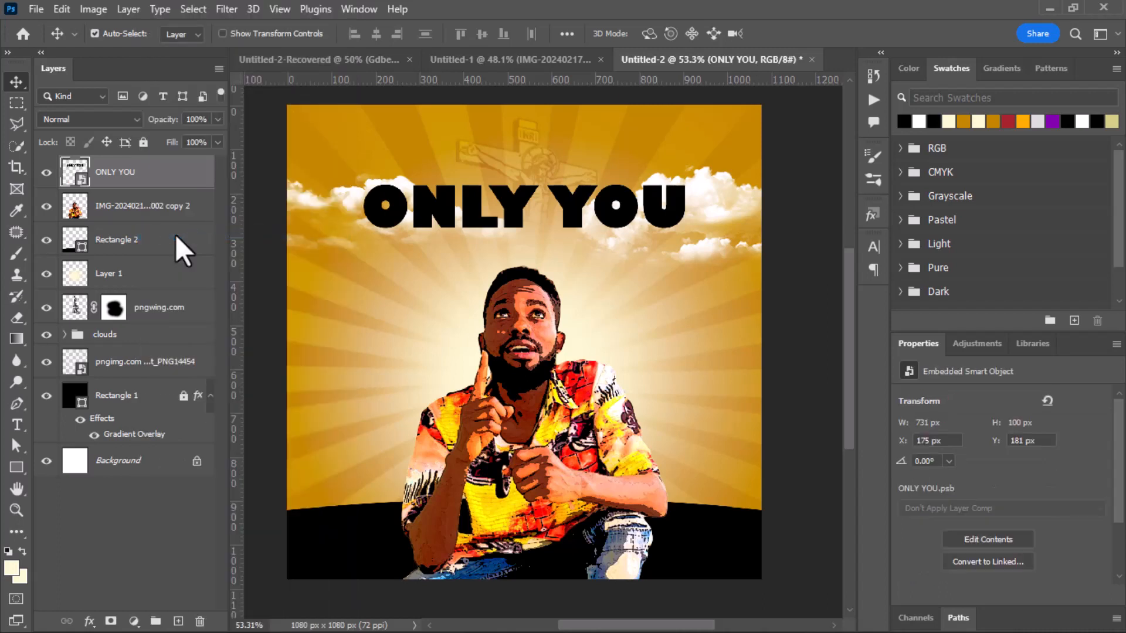
Step: Add a white 6 px stroke to the title with Center position, Overlay blend mode and 100% opacity
{"action": "left_click", "coordinate": [92, 623]}
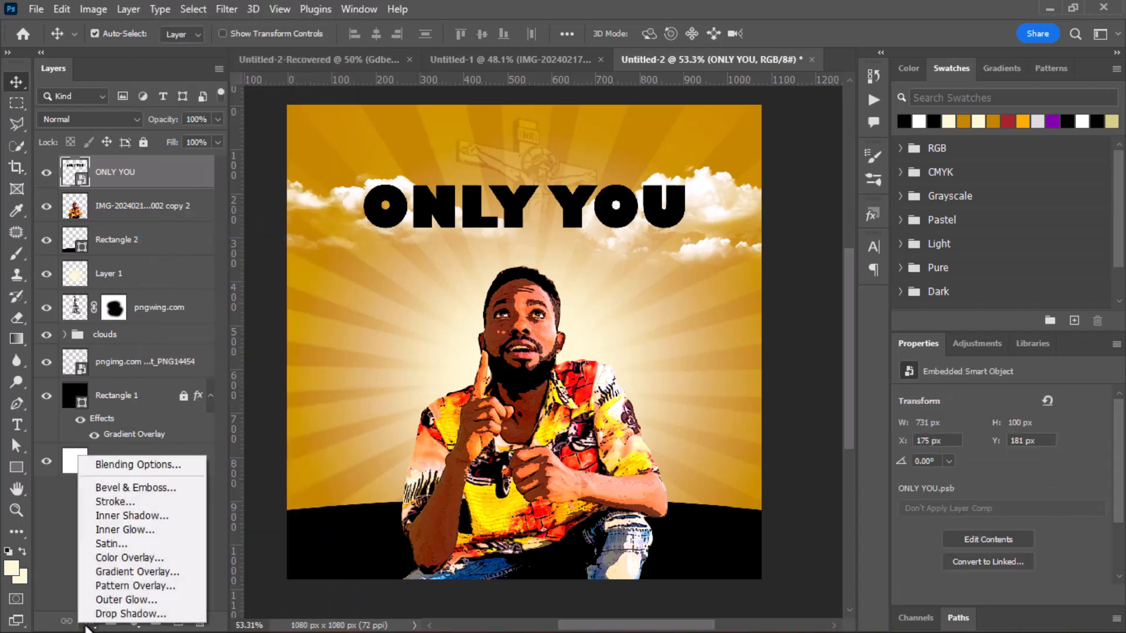
{"action": "left_click", "coordinate": [118, 504]}
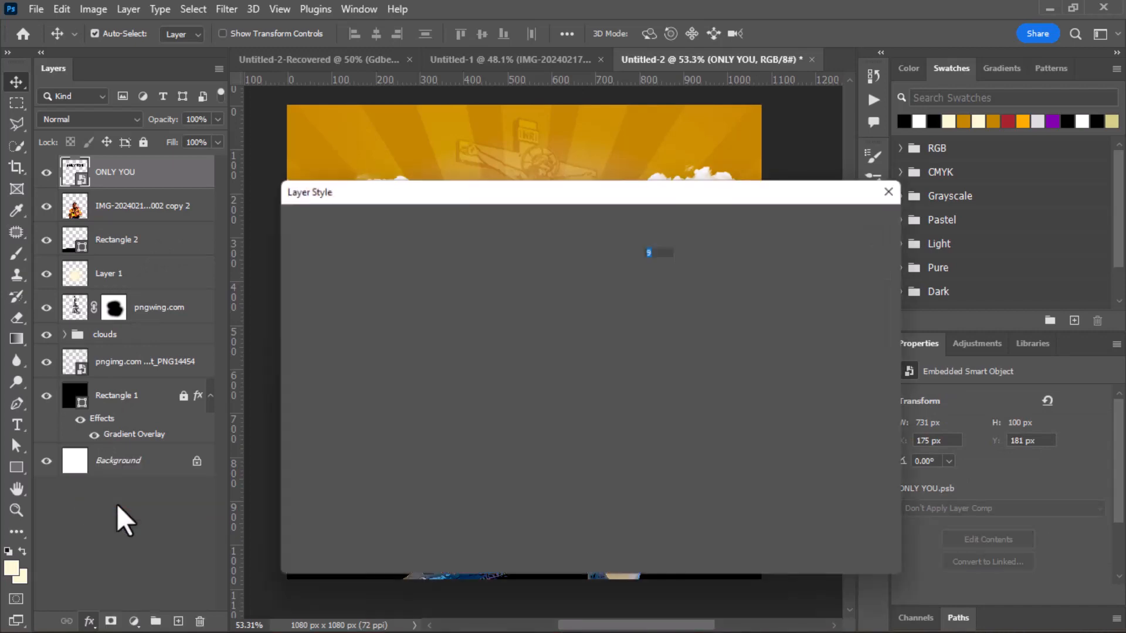
{"action": "mouse_move", "coordinate": [421, 196]}
{"action": "left_mouse_down"}
{"action": "mouse_move", "coordinate": [447, 340]}
{"action": "mouse_move", "coordinate": [452, 295]}
{"action": "left_mouse_up"}
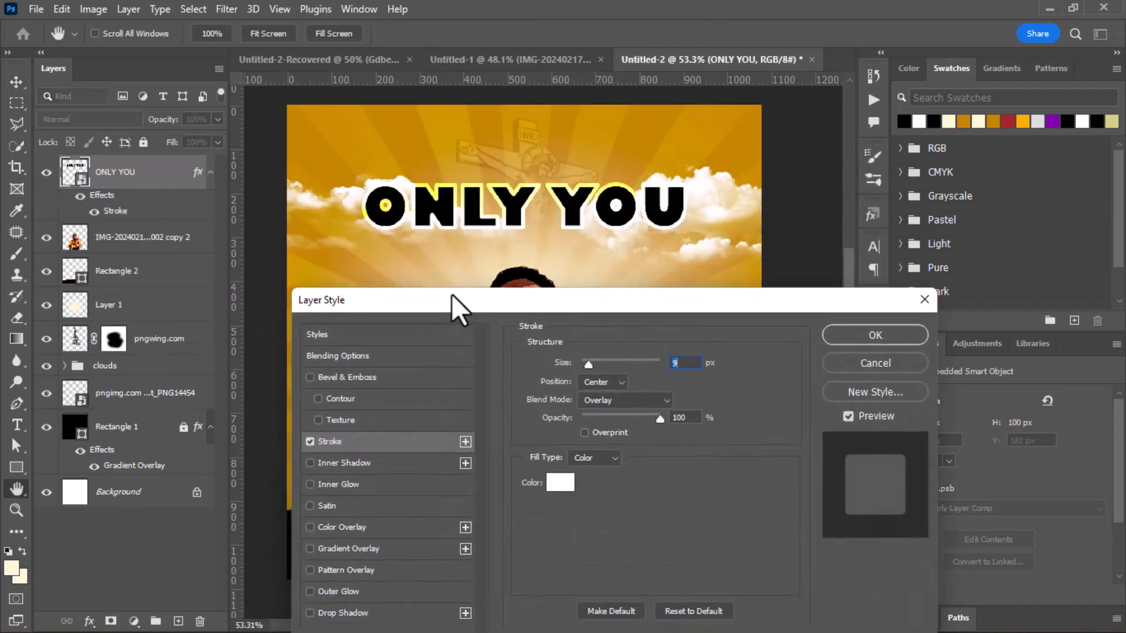
{"action": "left_click", "coordinate": [620, 379]}
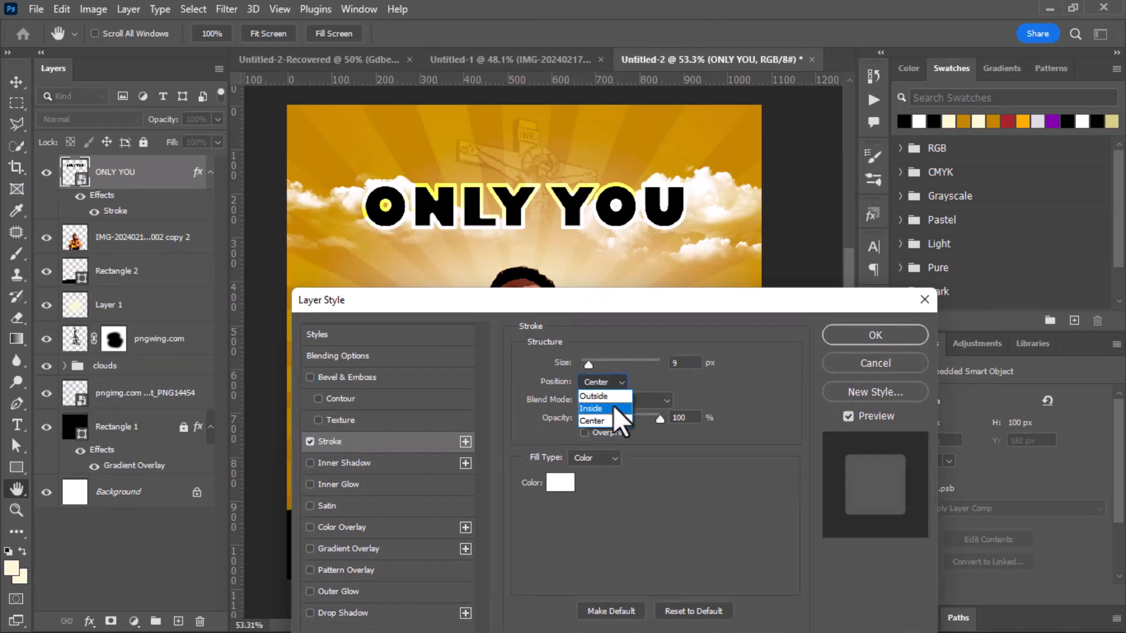
{"action": "left_click", "coordinate": [608, 421]}
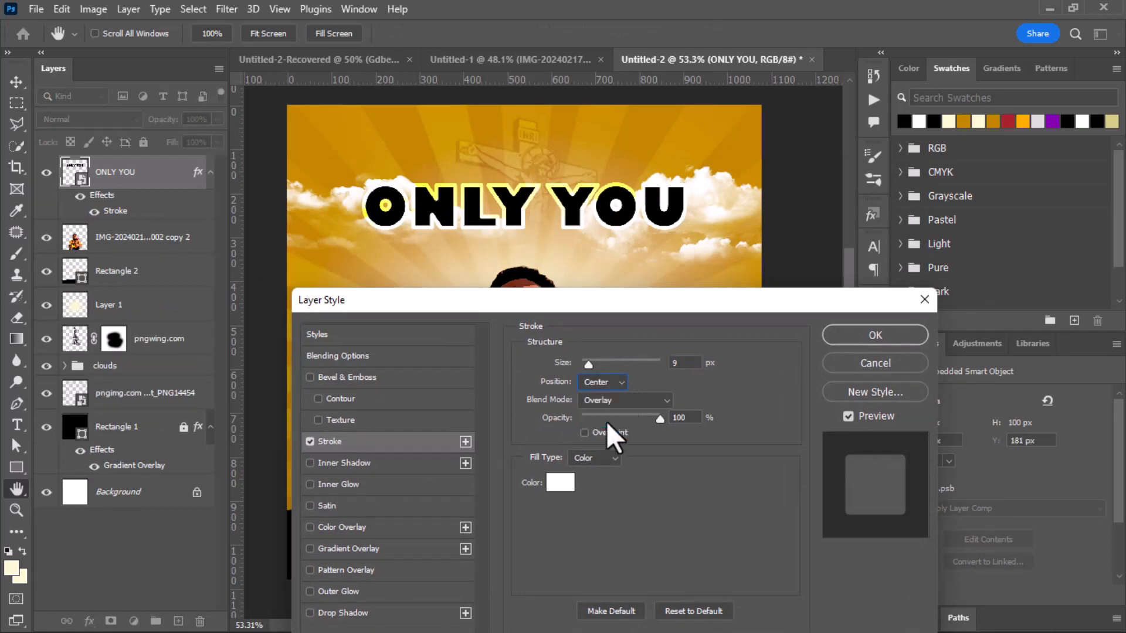
{"action": "left_click", "coordinate": [614, 381]}
{"action": "left_click", "coordinate": [614, 393]}
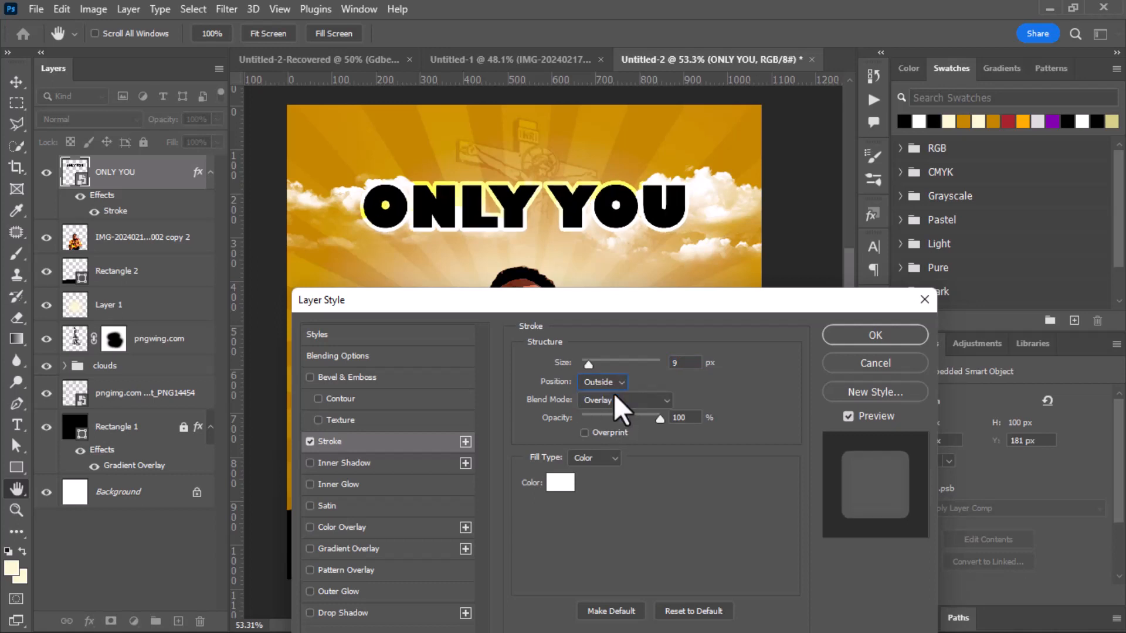
{"action": "left_click", "coordinate": [610, 383]}
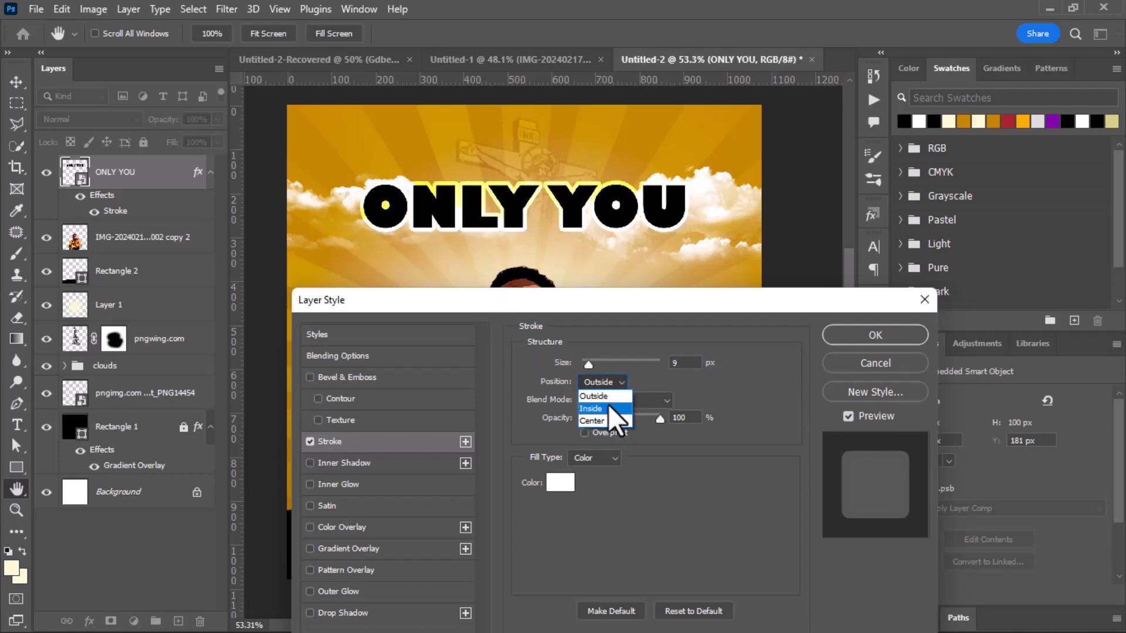
{"action": "left_click", "coordinate": [607, 420]}
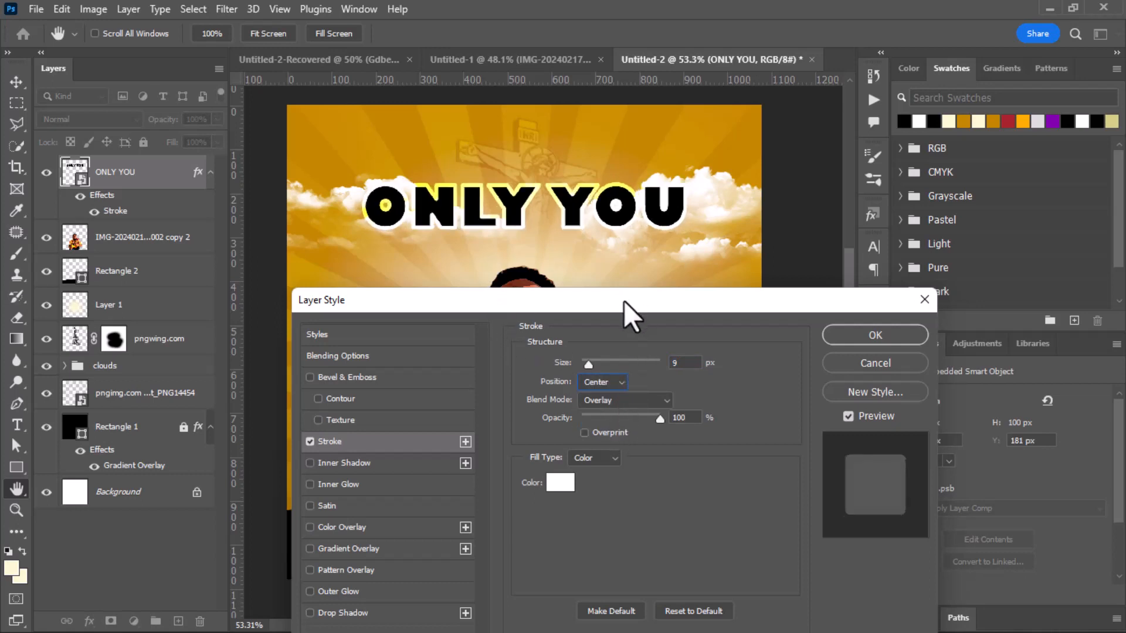
{"action": "left_click_drag", "start_coordinate": [588, 363], "coordinate": [586, 363]}
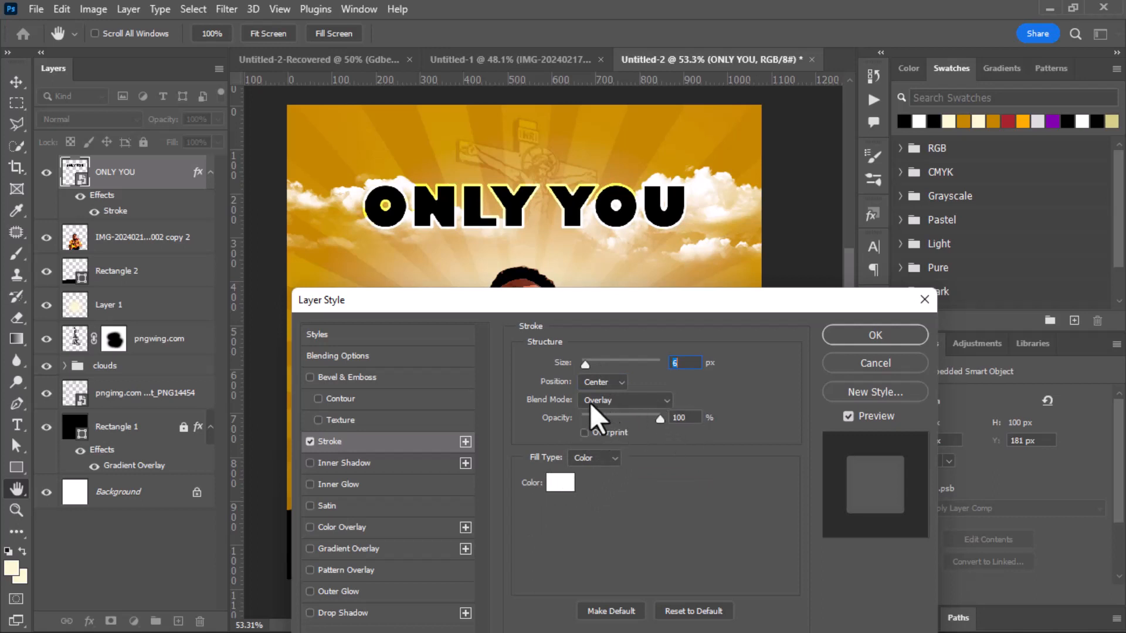
Step: Add a black Multiply drop shadow to the title with 56% opacity, 90° angle, 19 px distance, 15% spread and 16 px size
{"action": "left_click_drag", "start_coordinate": [431, 301], "coordinate": [719, 65]}
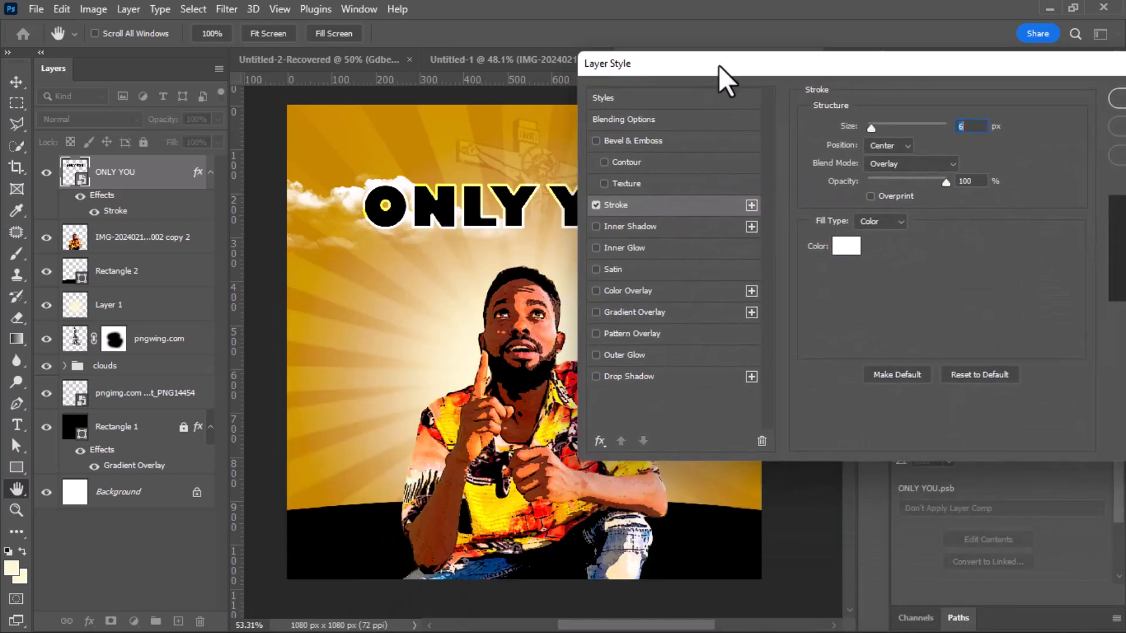
{"action": "left_click", "coordinate": [596, 376]}
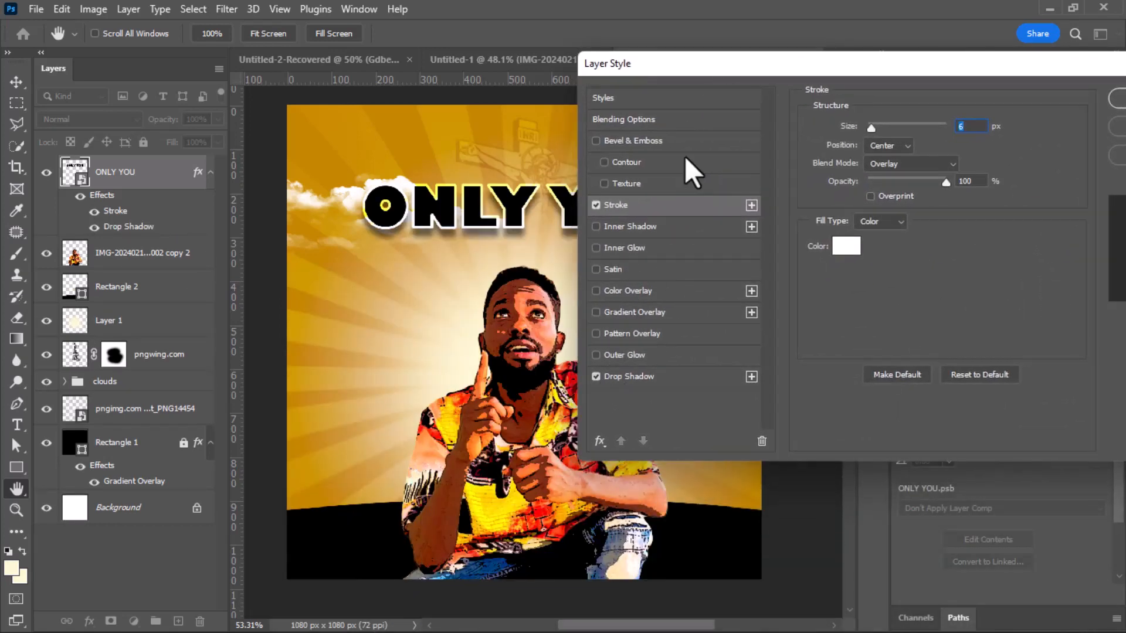
{"action": "left_click", "coordinate": [656, 379]}
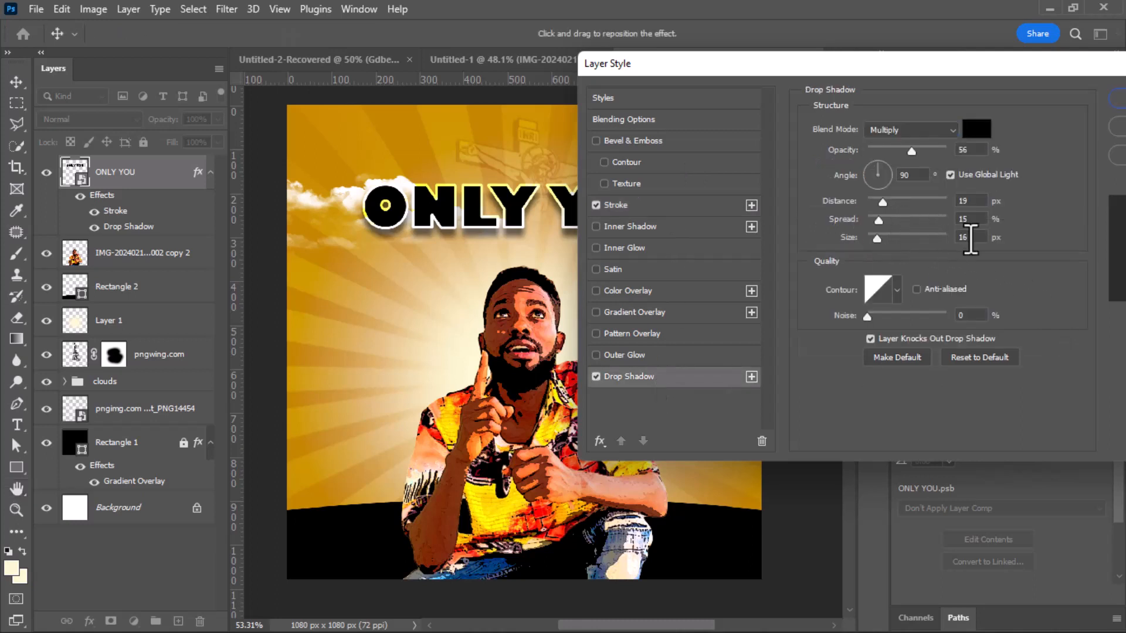
{"action": "left_click_drag", "start_coordinate": [949, 67], "coordinate": [568, 161]}
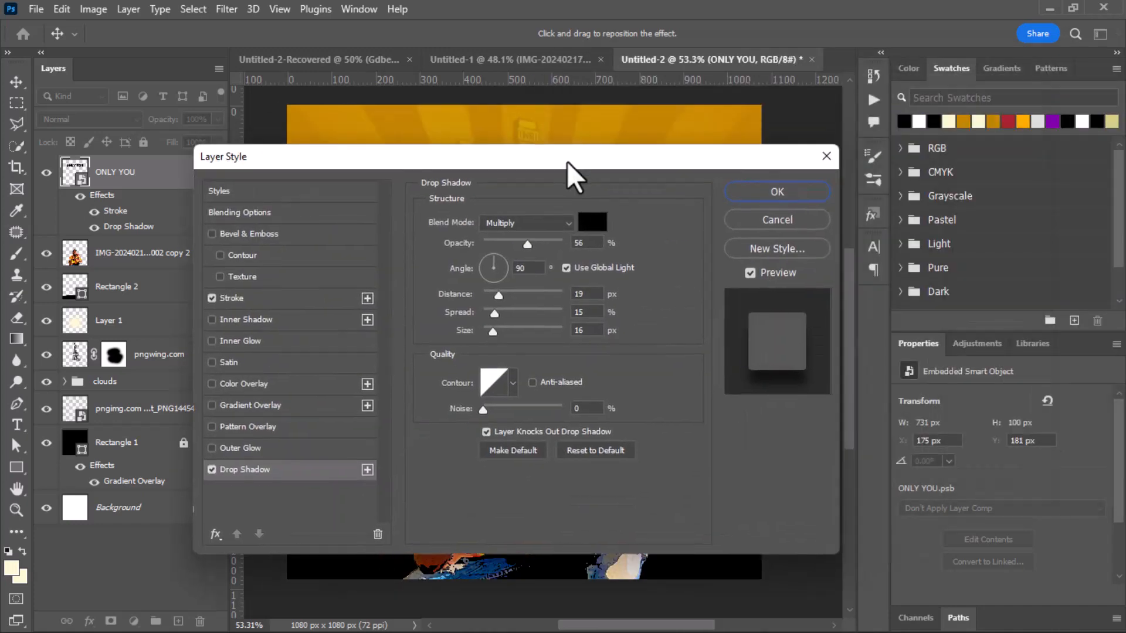
{"action": "left_click", "coordinate": [778, 192]}
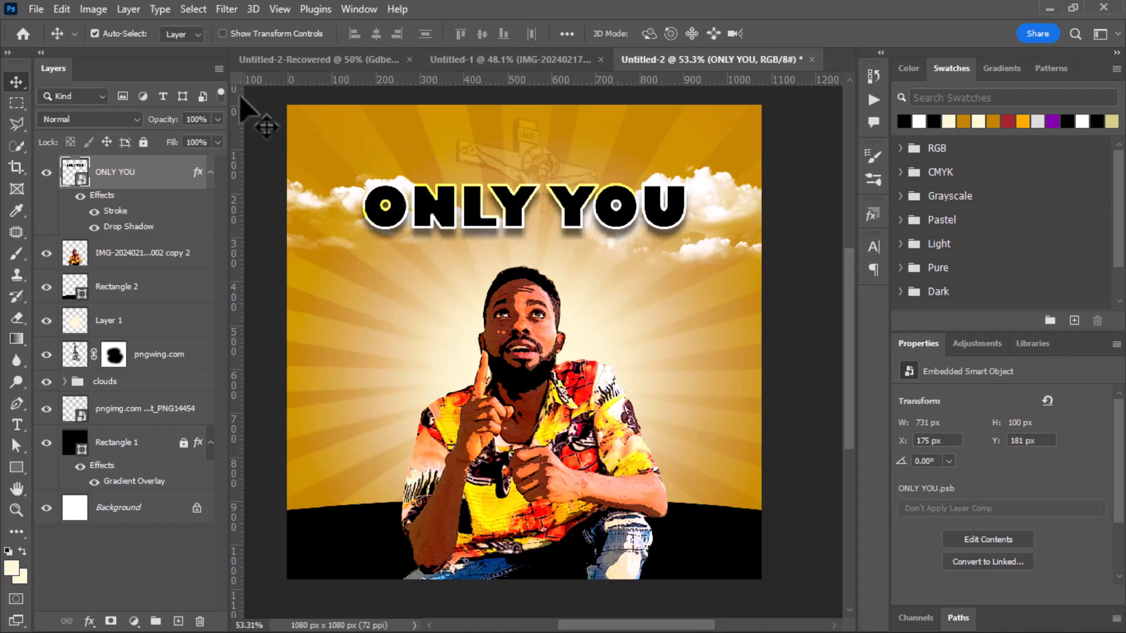
Step: Try to warp the ONLY YOU title by pulling its lower corners downward
{"action": "left_click", "coordinate": [94, 9]}
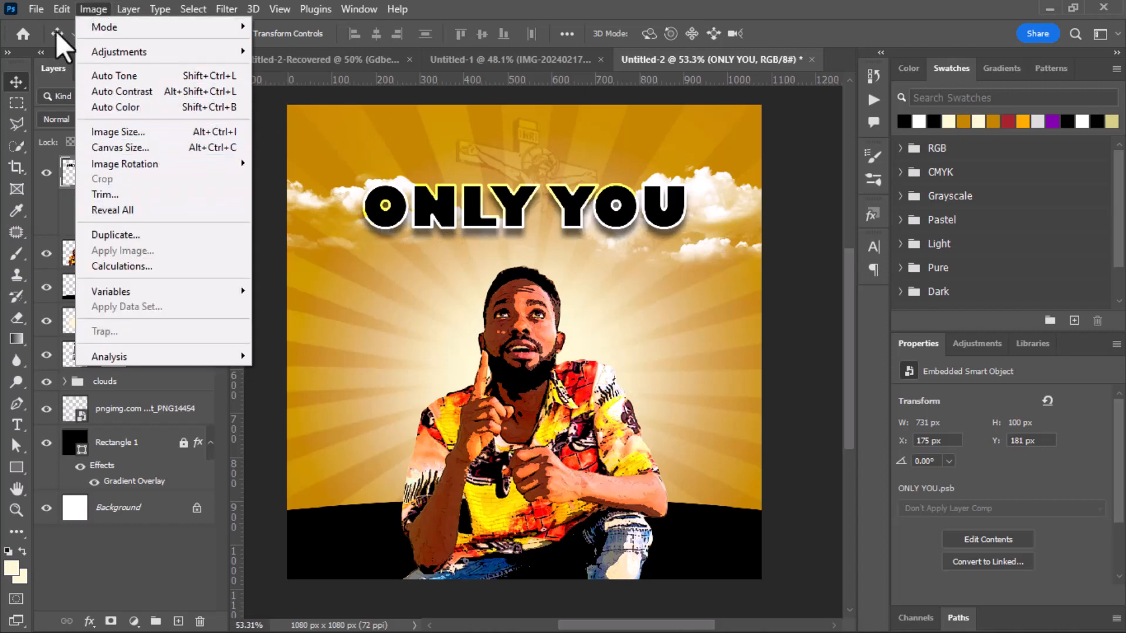
{"action": "mouse_move", "coordinate": [57, 13]}
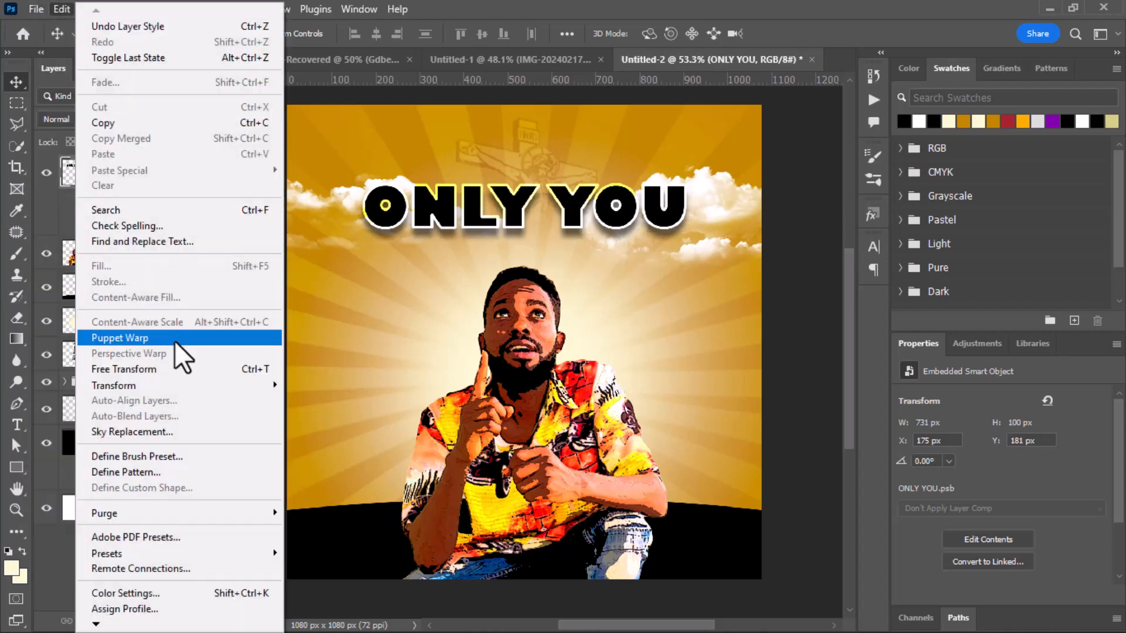
{"action": "mouse_move", "coordinate": [168, 382]}
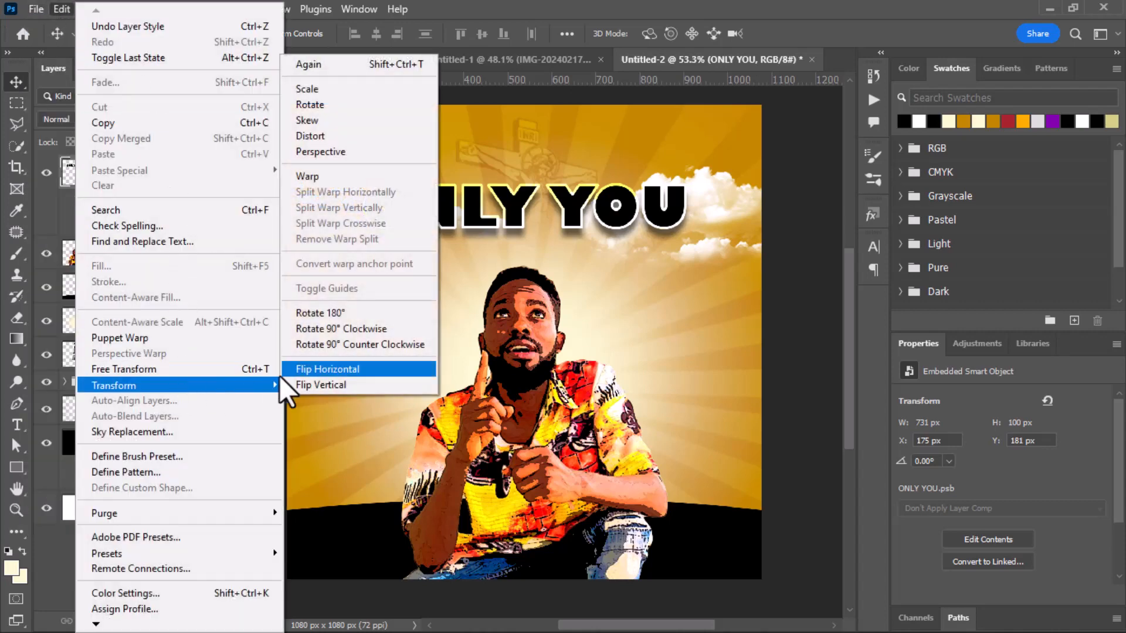
{"action": "left_click", "coordinate": [358, 177]}
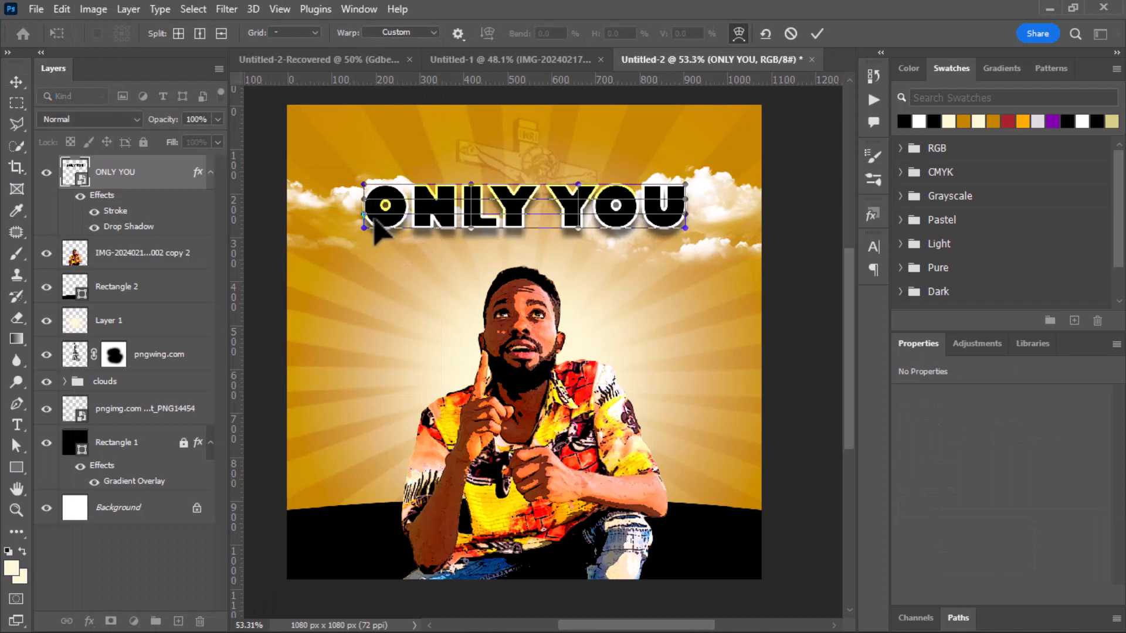
{"action": "mouse_move", "coordinate": [374, 220]}
{"action": "left_mouse_down"}
{"action": "mouse_move", "coordinate": [361, 231]}
{"action": "mouse_move", "coordinate": [370, 254]}
{"action": "mouse_move", "coordinate": [373, 219]}
{"action": "mouse_move", "coordinate": [377, 241]}
{"action": "left_mouse_up"}
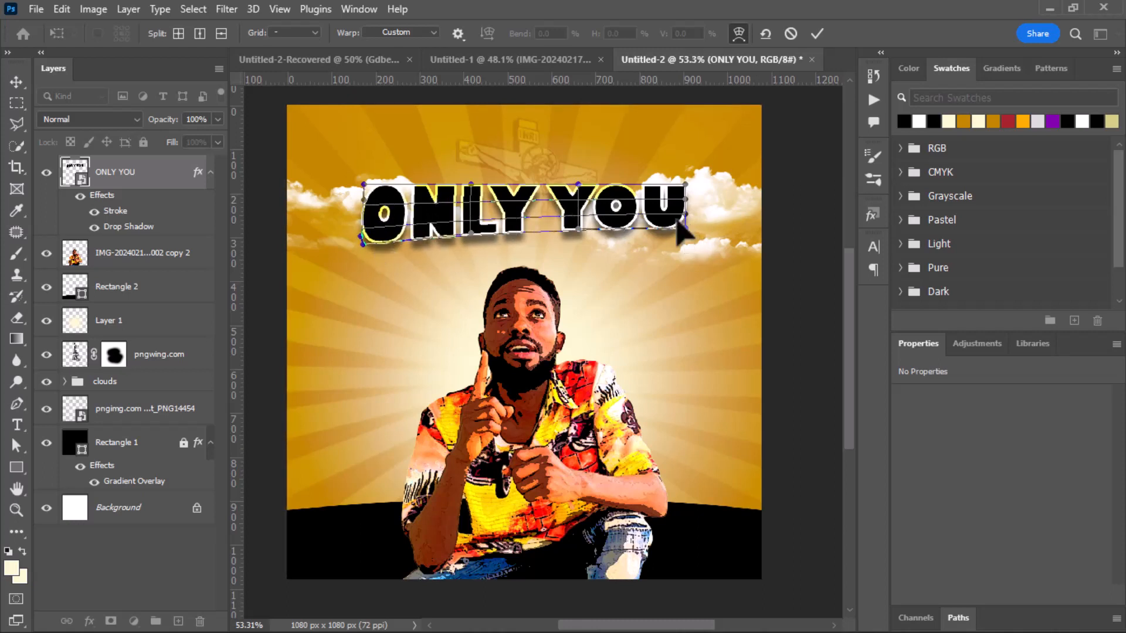
{"action": "left_click_drag", "start_coordinate": [678, 222], "coordinate": [680, 231]}
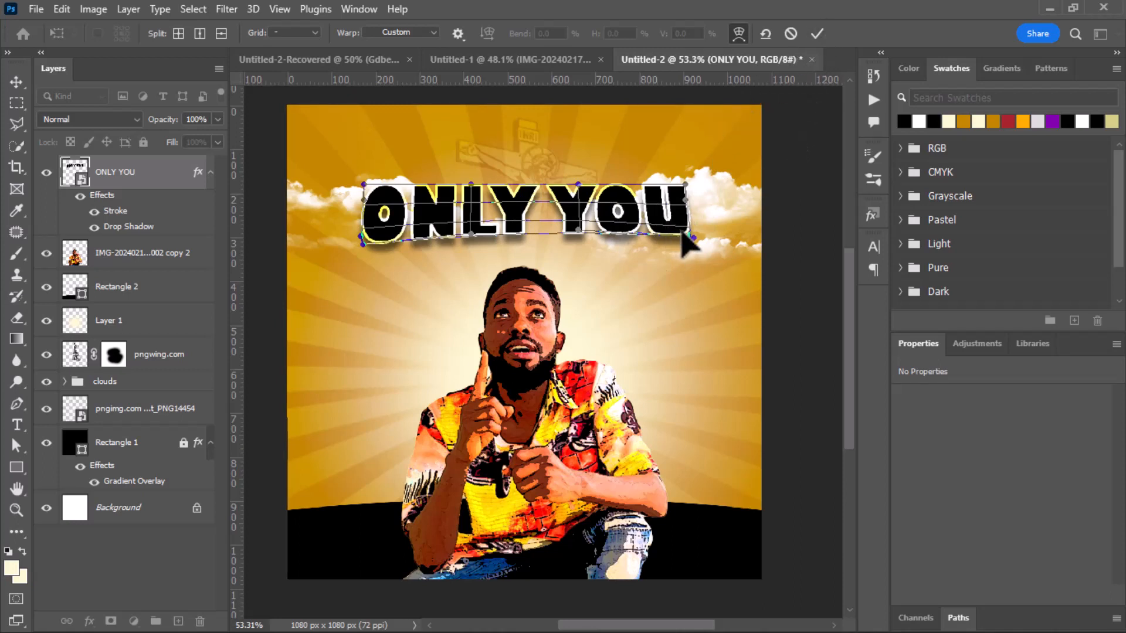
{"action": "mouse_move", "coordinate": [683, 233]}
{"action": "left_mouse_down"}
{"action": "mouse_move", "coordinate": [693, 244]}
{"action": "mouse_move", "coordinate": [673, 244]}
{"action": "left_mouse_up"}
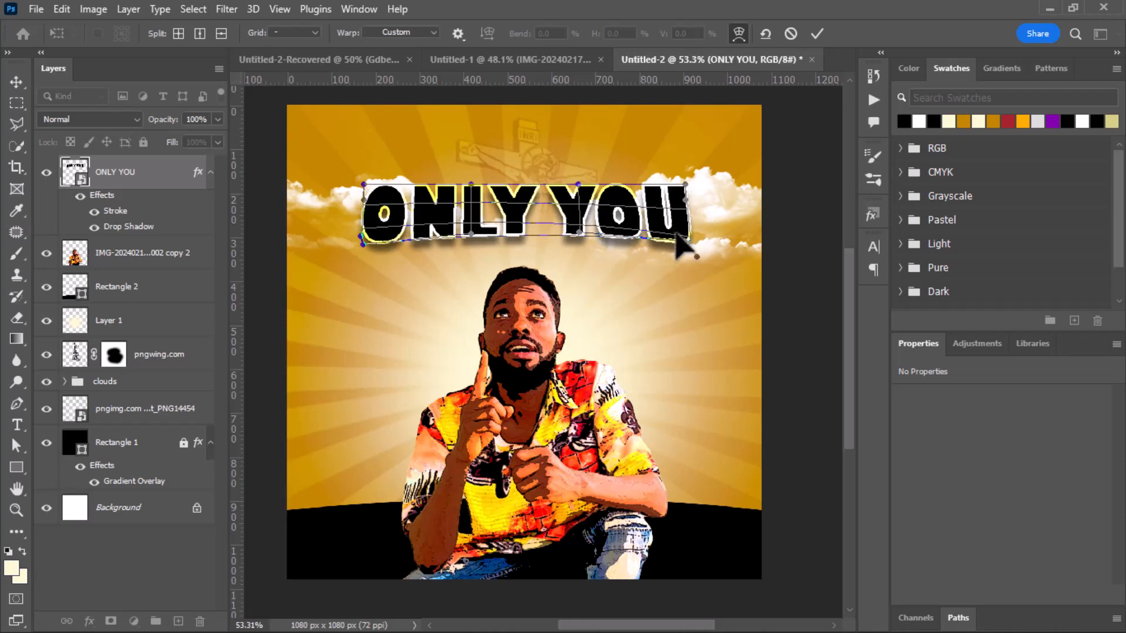
{"action": "left_click_drag", "start_coordinate": [676, 240], "coordinate": [679, 246]}
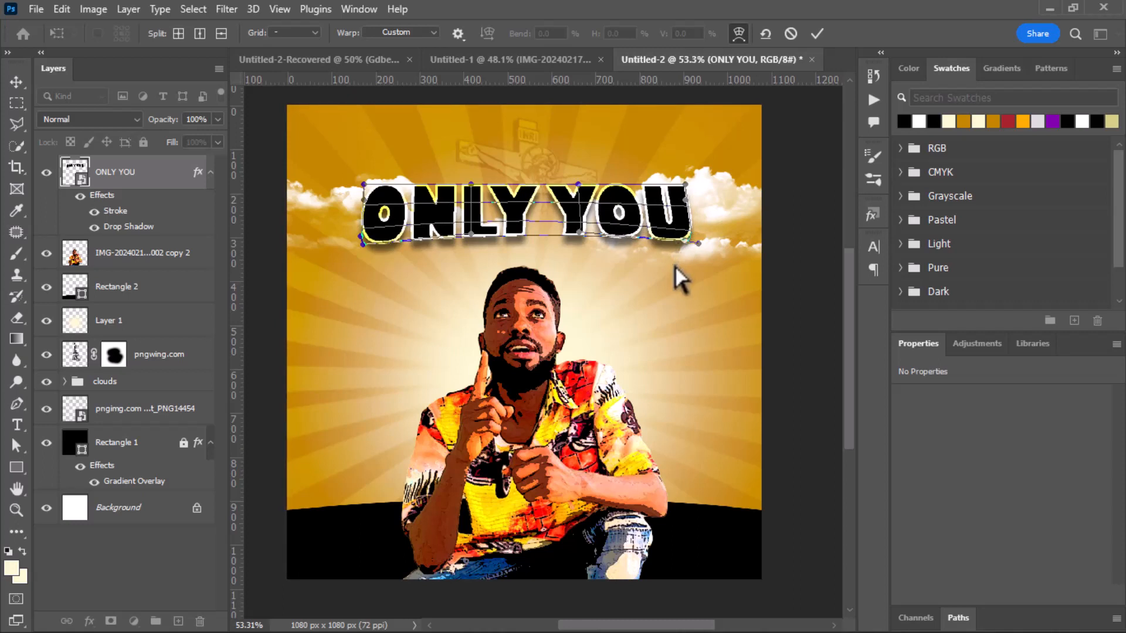
{"action": "left_click", "coordinate": [817, 31]}
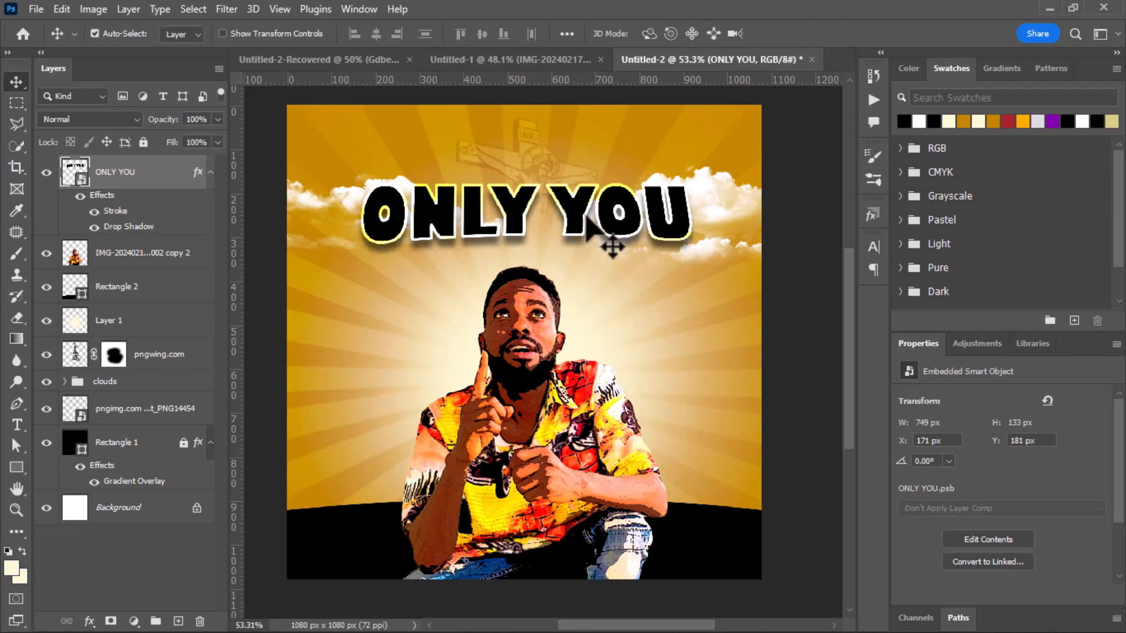
{"action": "key", "text": "ctrl"}
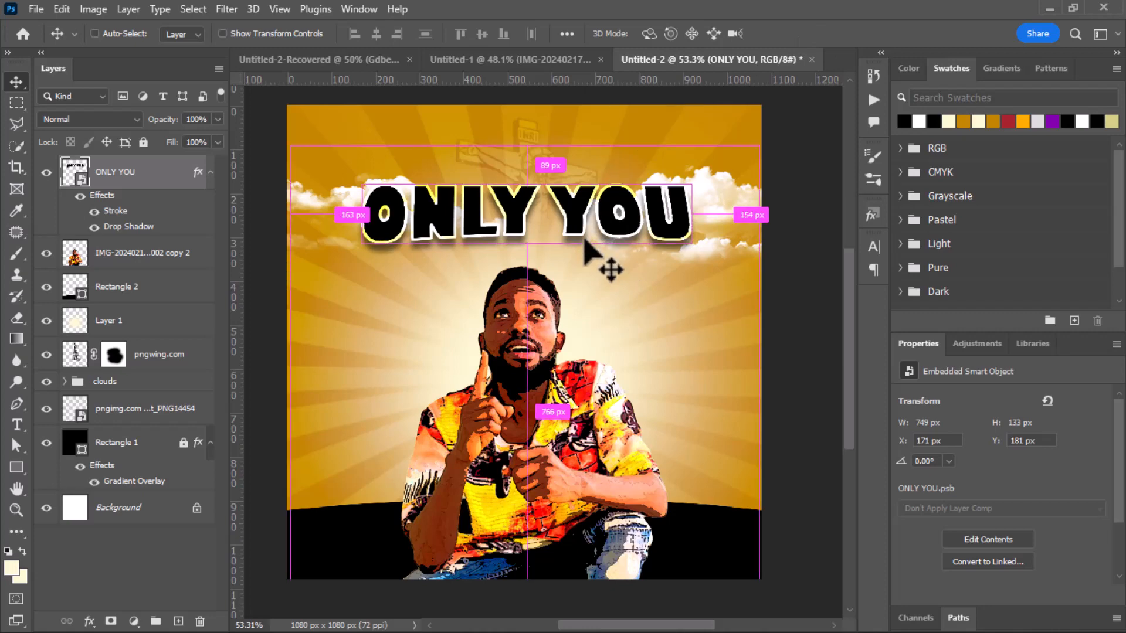
{"action": "key", "text": "ctrl+z"}
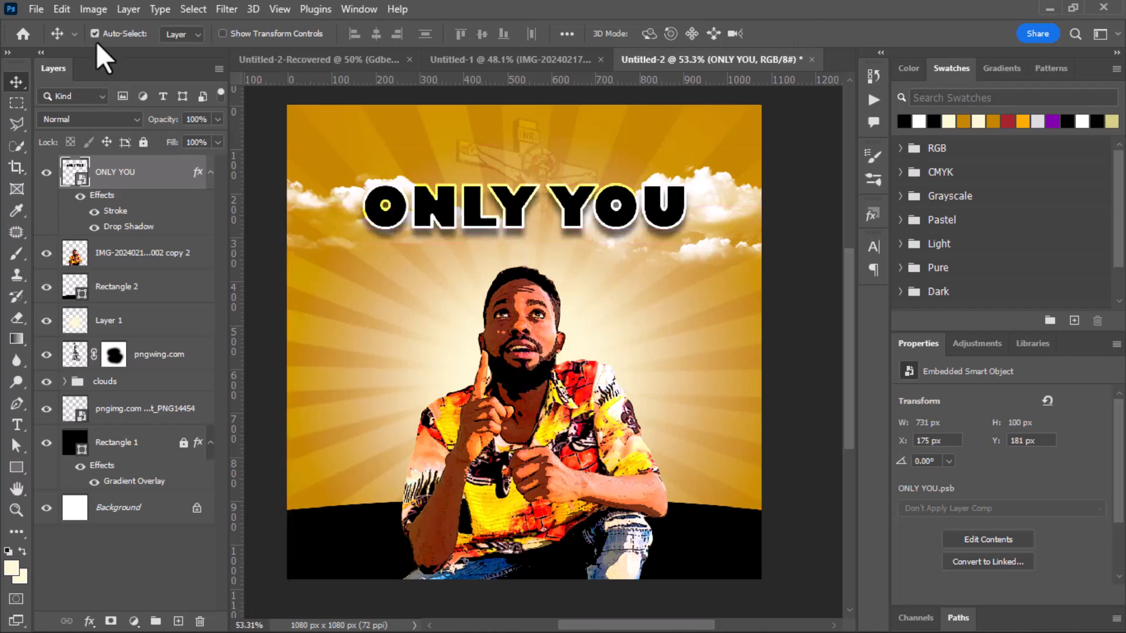
Step: Warp the ONLY YOU title by pulling both lower corners downward, making it about 739 px wide and 125 px high
{"action": "left_click", "coordinate": [62, 9]}
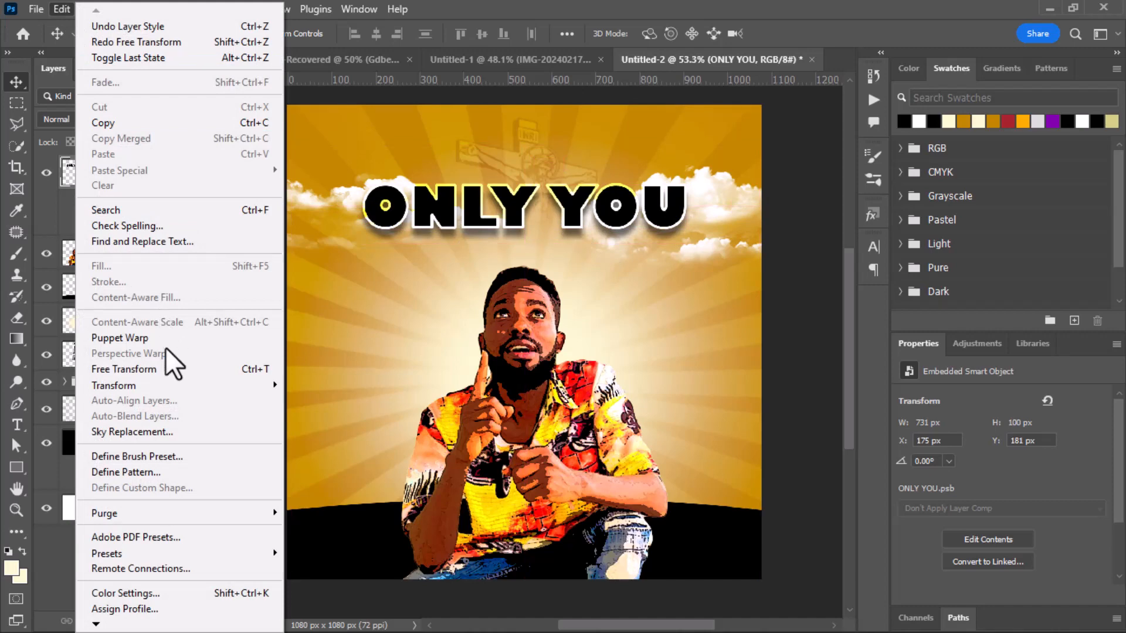
{"action": "mouse_move", "coordinate": [160, 386]}
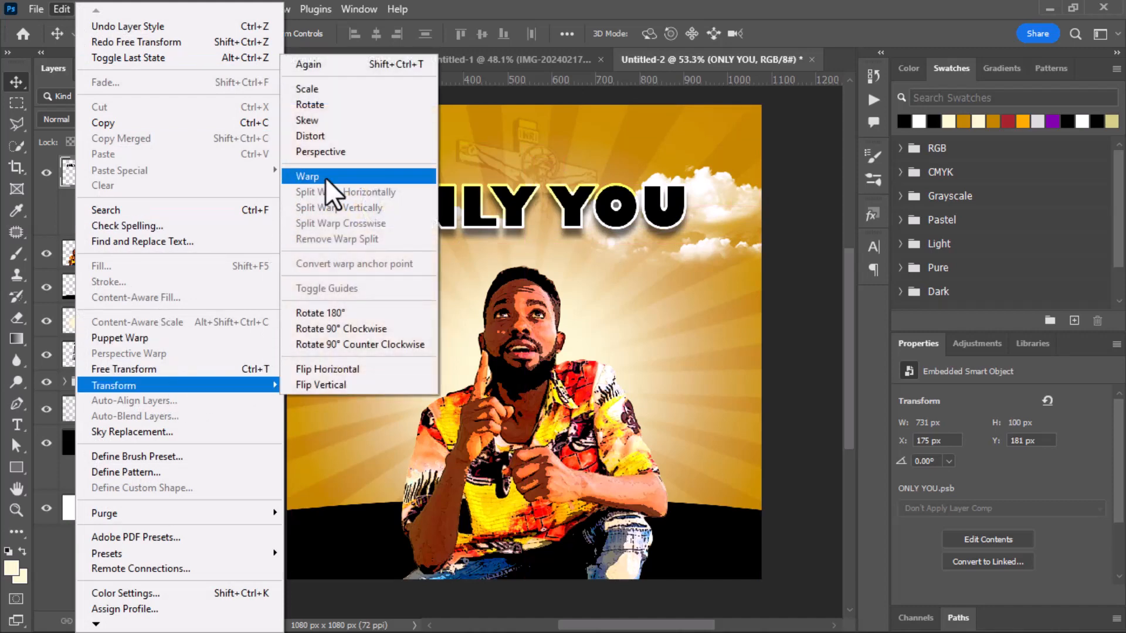
{"action": "left_click", "coordinate": [325, 177]}
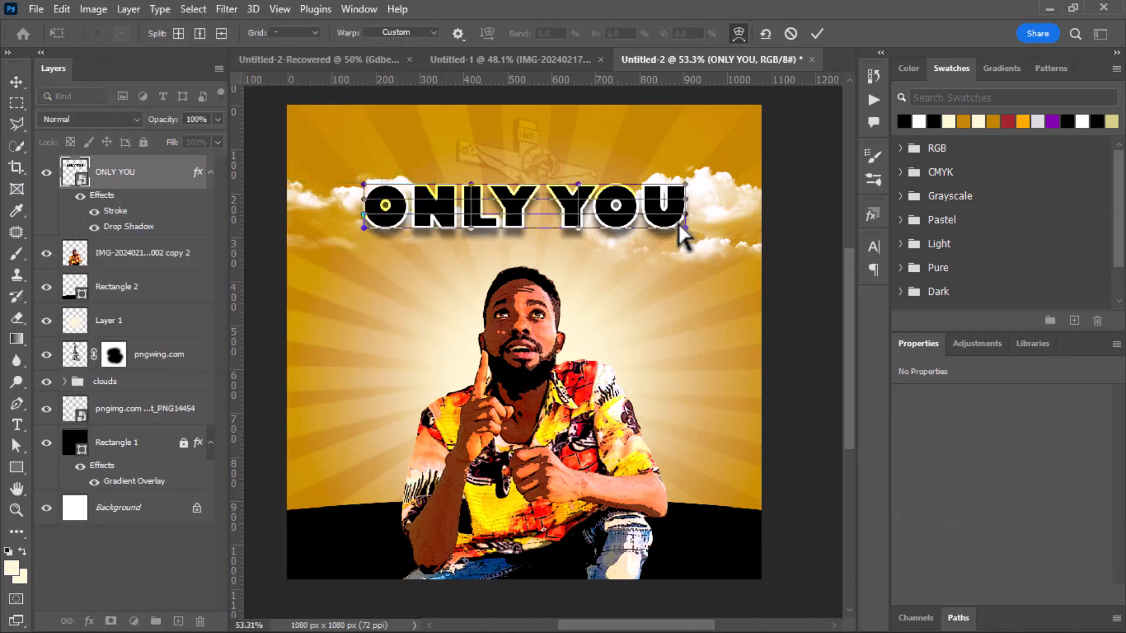
{"action": "left_click_drag", "start_coordinate": [680, 226], "coordinate": [681, 239]}
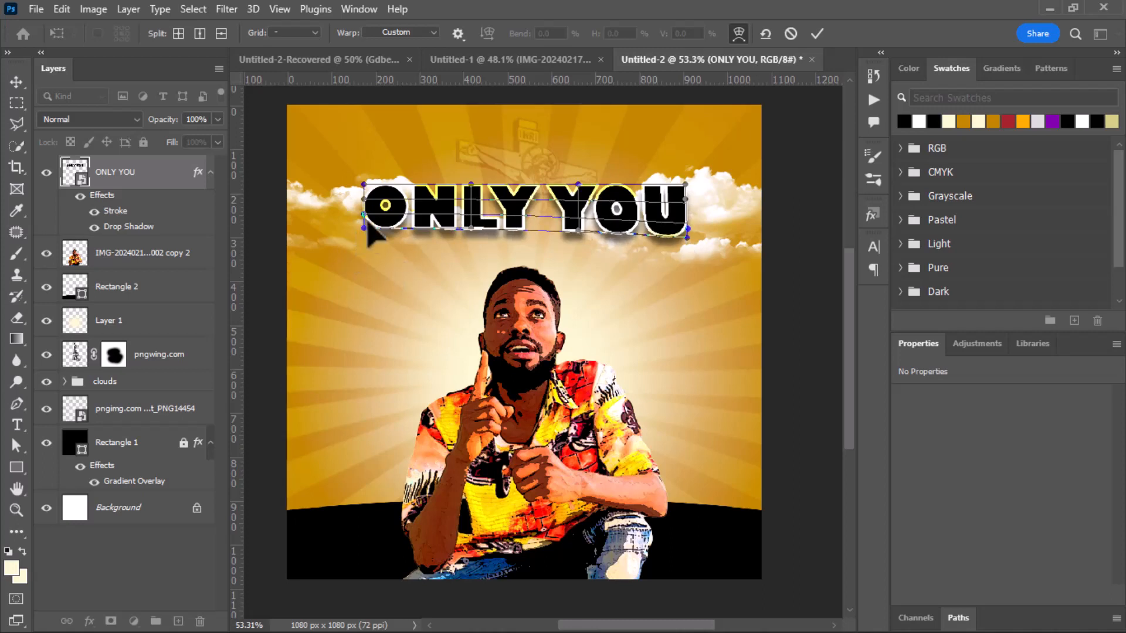
{"action": "left_click_drag", "start_coordinate": [368, 226], "coordinate": [360, 241]}
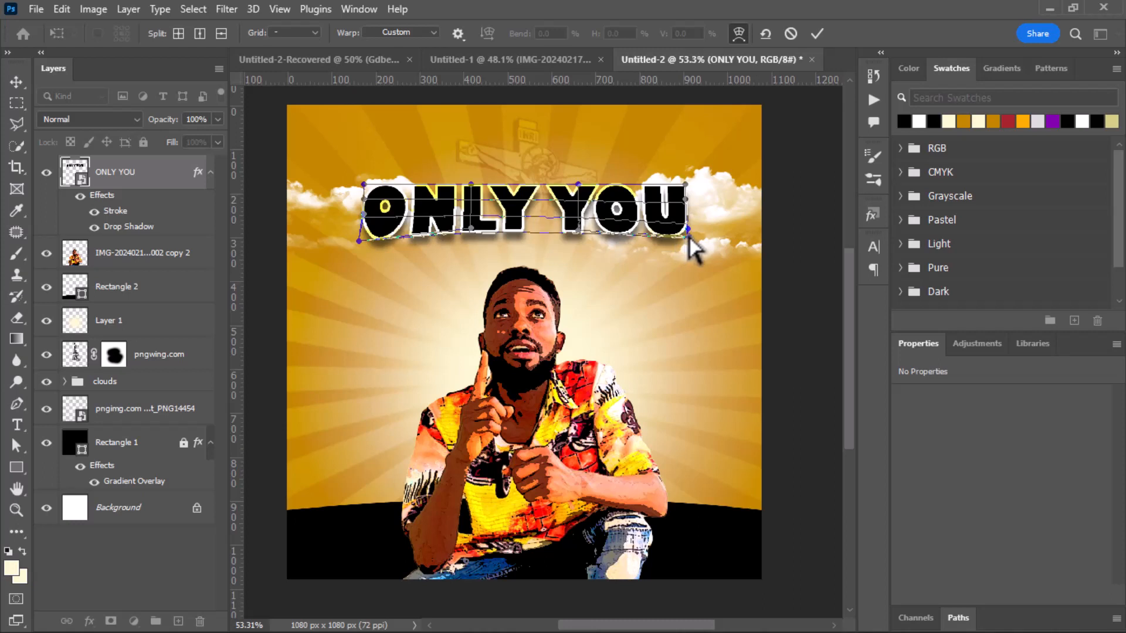
{"action": "left_click_drag", "start_coordinate": [690, 239], "coordinate": [690, 240]}
{"action": "left_click", "coordinate": [816, 33]}
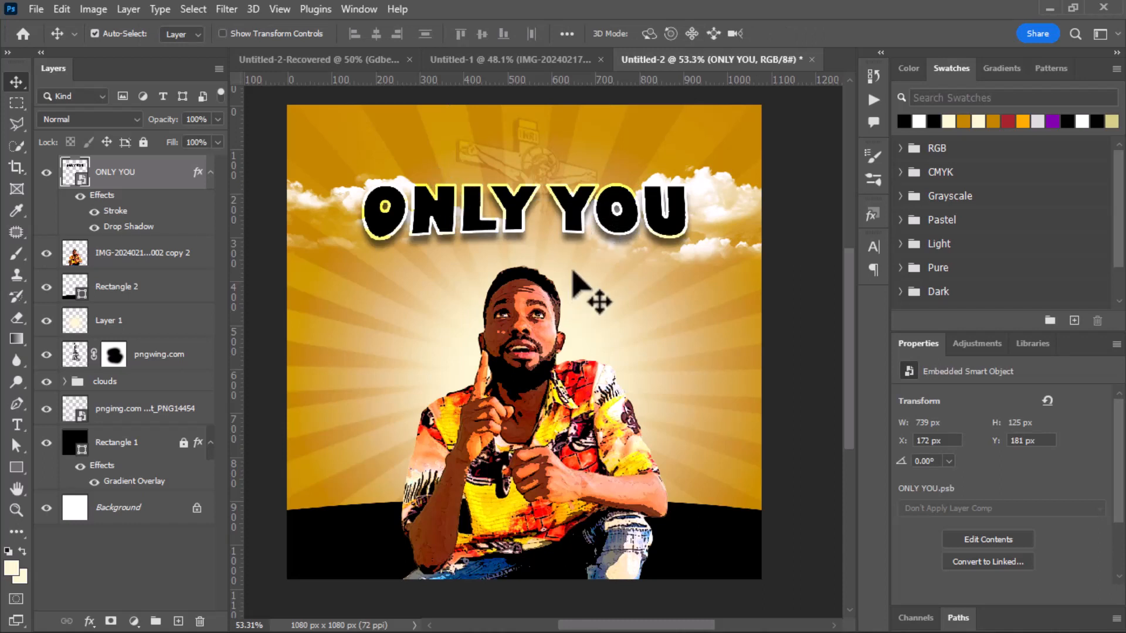
{"action": "left_click", "coordinate": [334, 155]}
{"action": "left_click", "coordinate": [330, 118]}
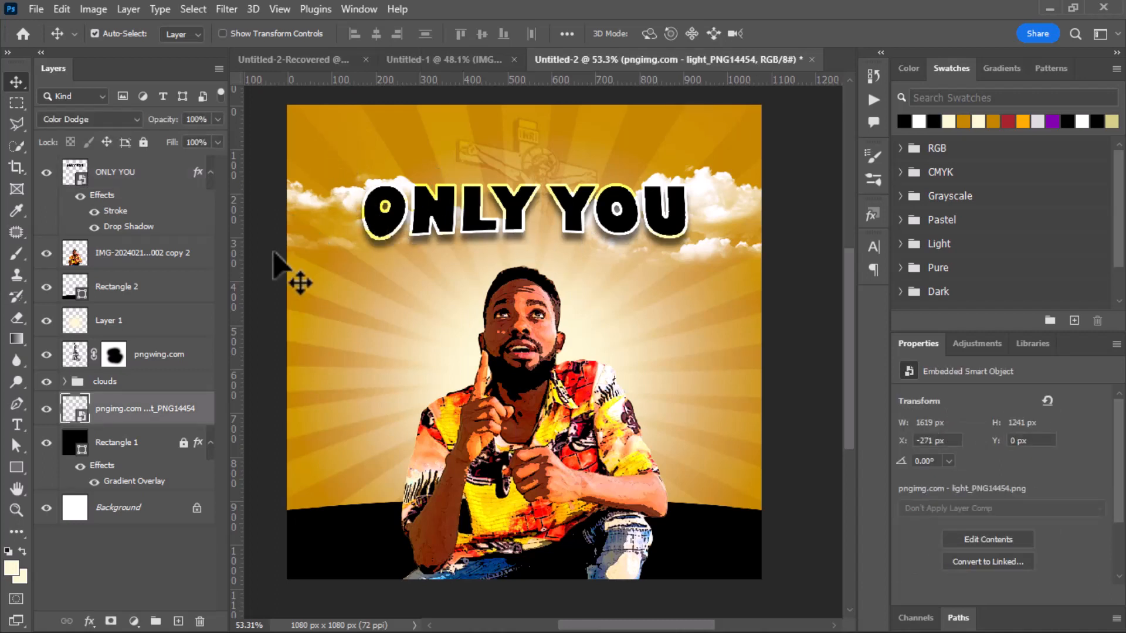
{"action": "left_click", "coordinate": [320, 202]}
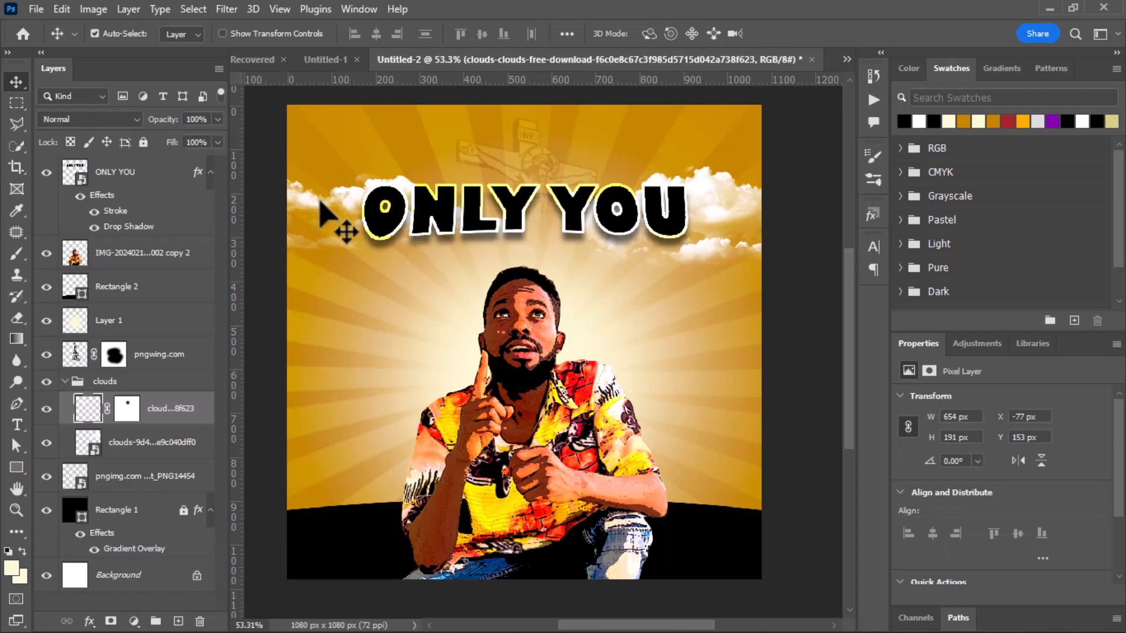
Step: Add an empty layer above the title and ready the Brush tool with the default black foreground color
{"action": "left_click", "coordinate": [276, 262]}
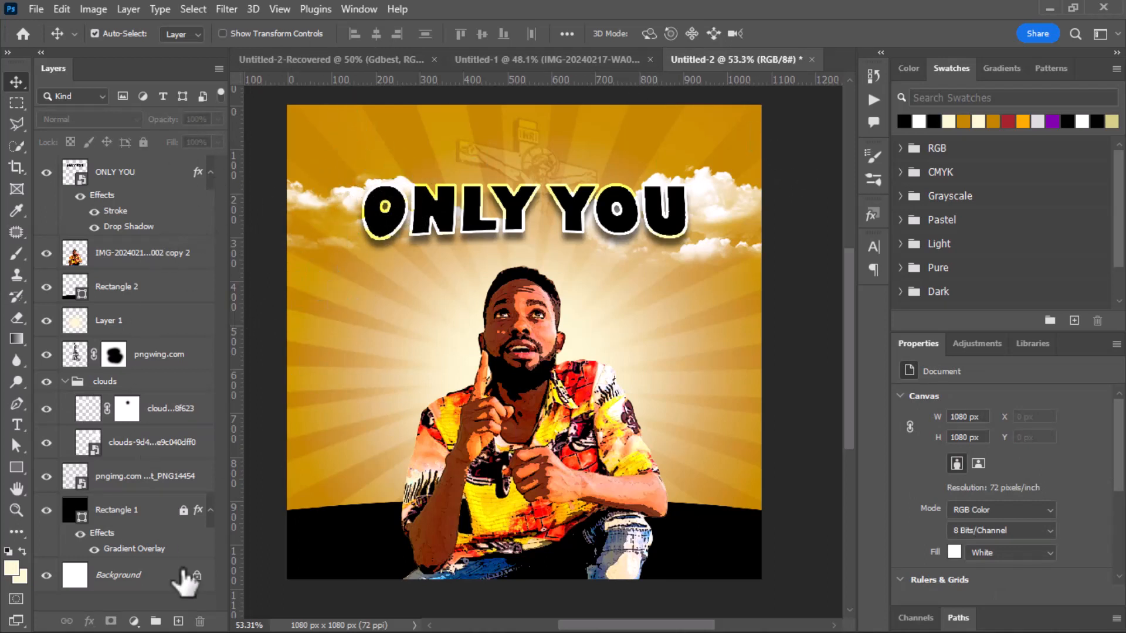
{"action": "left_click", "coordinate": [178, 621]}
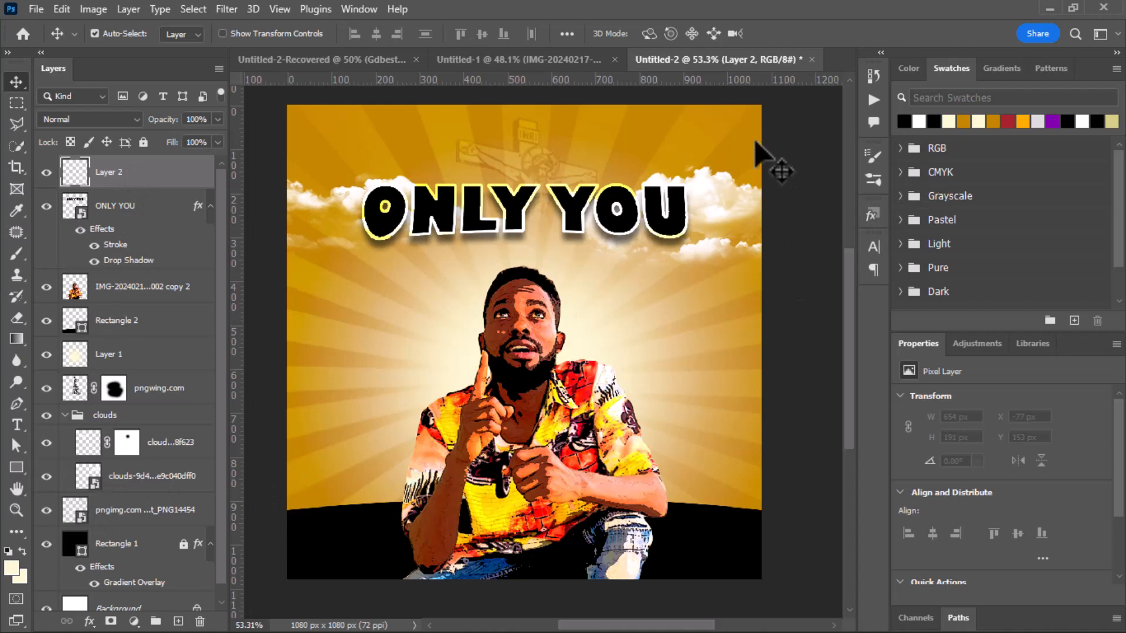
{"action": "left_click", "coordinate": [14, 252]}
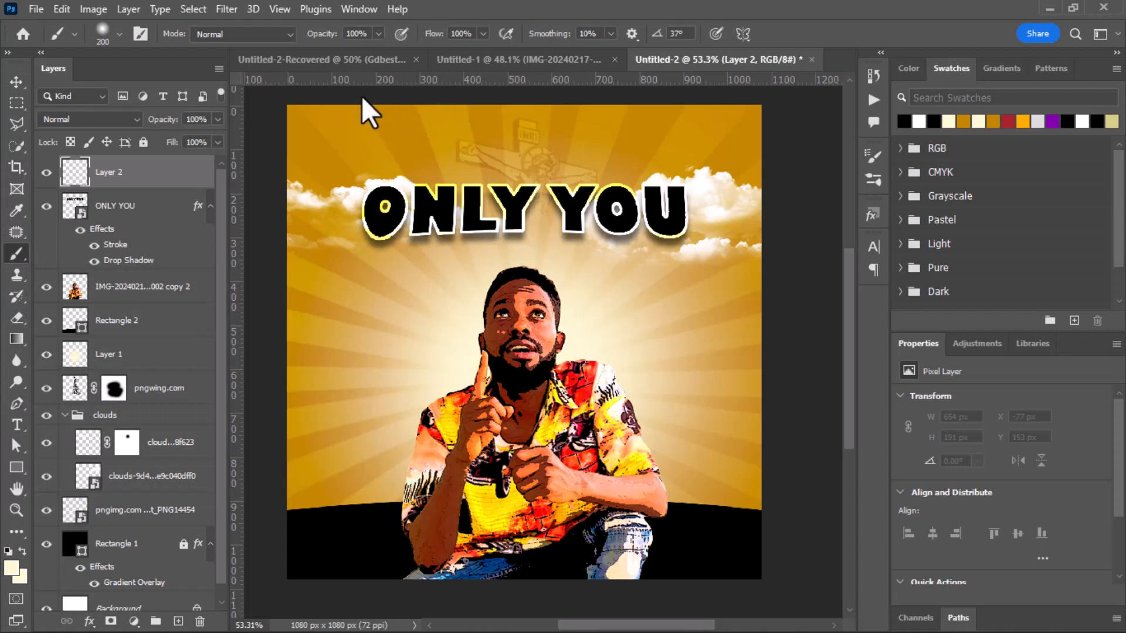
{"action": "left_click", "coordinate": [7, 550]}
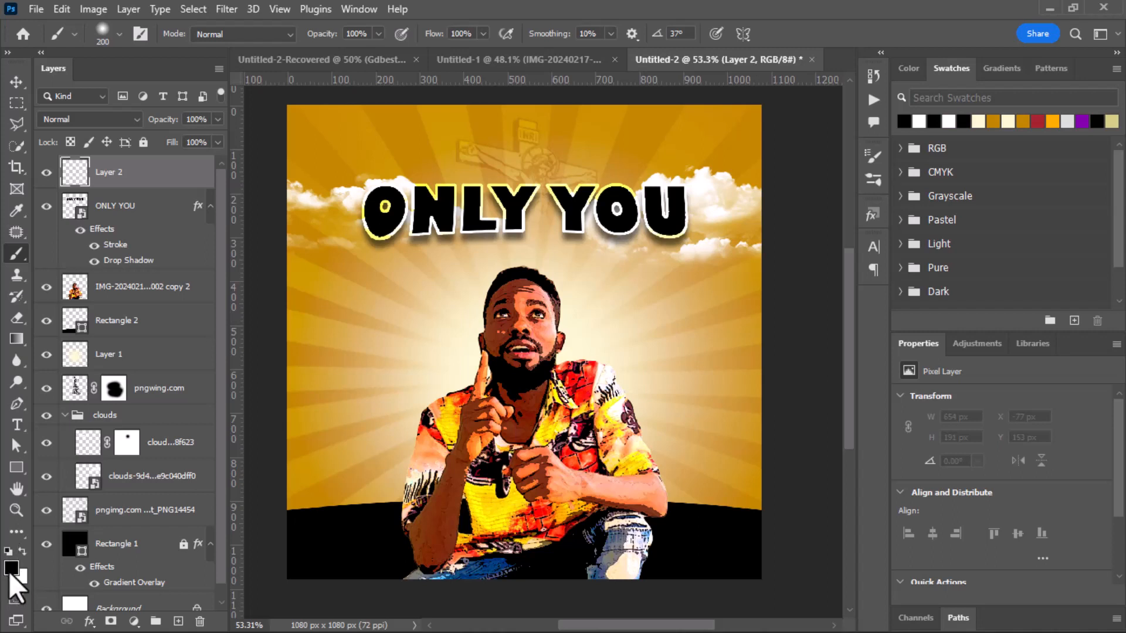
Step: Try a black 200 px soft brush dab in the cover's upper-left corner
{"action": "scroll", "coordinate": [358, 161], "scroll_direction": "down", "scroll_amount": 1}
{"action": "left_click", "coordinate": [355, 144]}
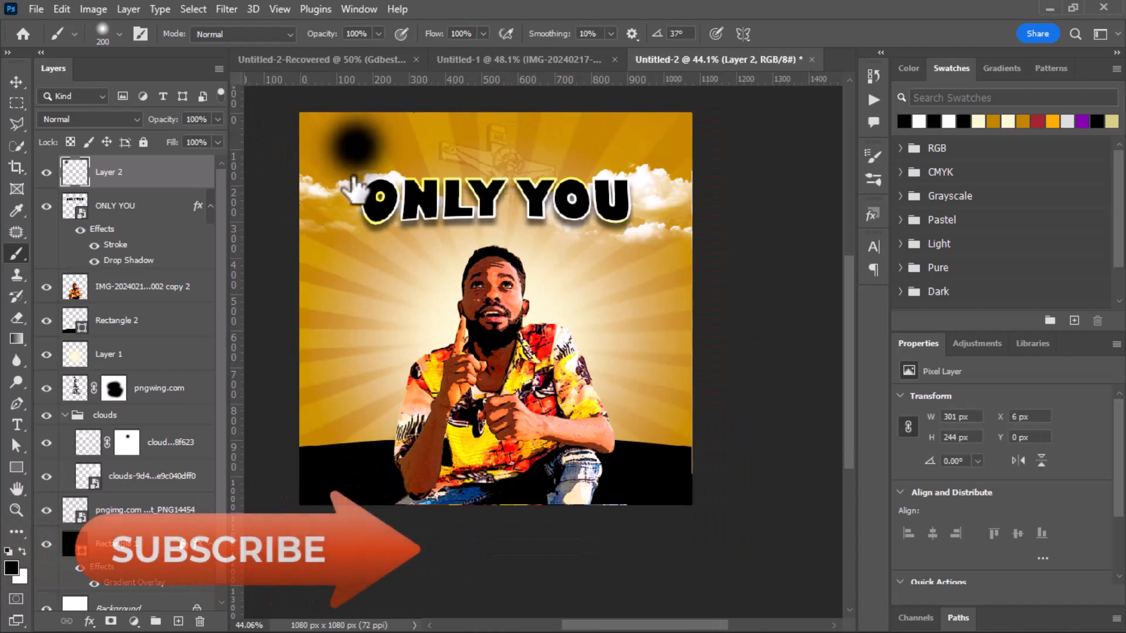
{"action": "key", "text": "ctrl+z"}
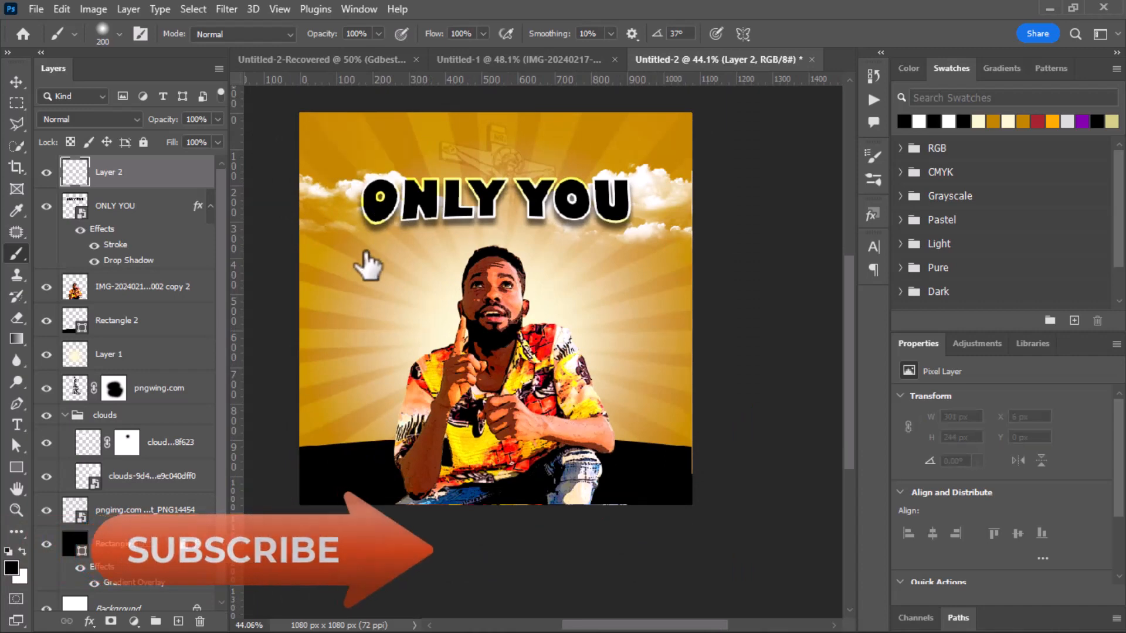
Step: Try darkening the cover's upper-left corner and left edge with a black 700 px soft brush
{"action": "key", "text": "bracketright"}
{"action": "key", "text": "bracketright"}
{"action": "key", "text": "bracketright"}
{"action": "scroll", "coordinate": [432, 151], "scroll_direction": "up", "scroll_amount": 2}
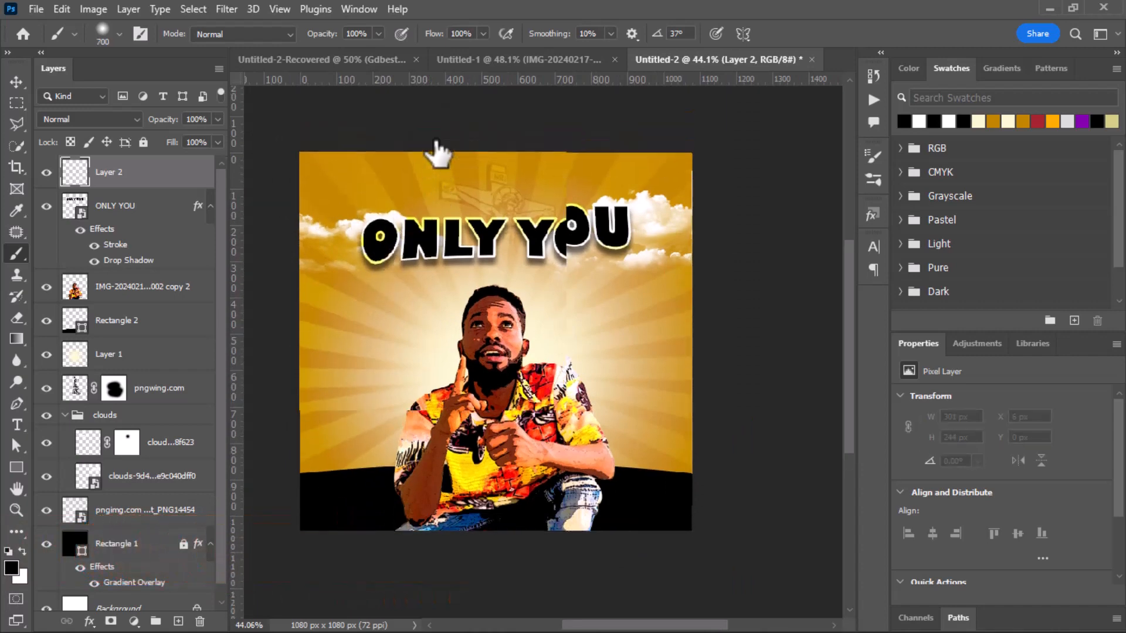
{"action": "key", "text": "bracketright"}
{"action": "key", "text": "bracketright"}
{"action": "key", "text": "bracketright"}
{"action": "mouse_move", "coordinate": [431, 140]}
{"action": "left_mouse_down"}
{"action": "mouse_move", "coordinate": [321, 141]}
{"action": "mouse_move", "coordinate": [253, 199]}
{"action": "mouse_move", "coordinate": [218, 288]}
{"action": "mouse_move", "coordinate": [257, 407]}
{"action": "mouse_move", "coordinate": [268, 298]}
{"action": "mouse_move", "coordinate": [298, 497]}
{"action": "left_mouse_up"}
{"action": "scroll", "coordinate": [217, 297], "scroll_direction": "down", "scroll_amount": 1}
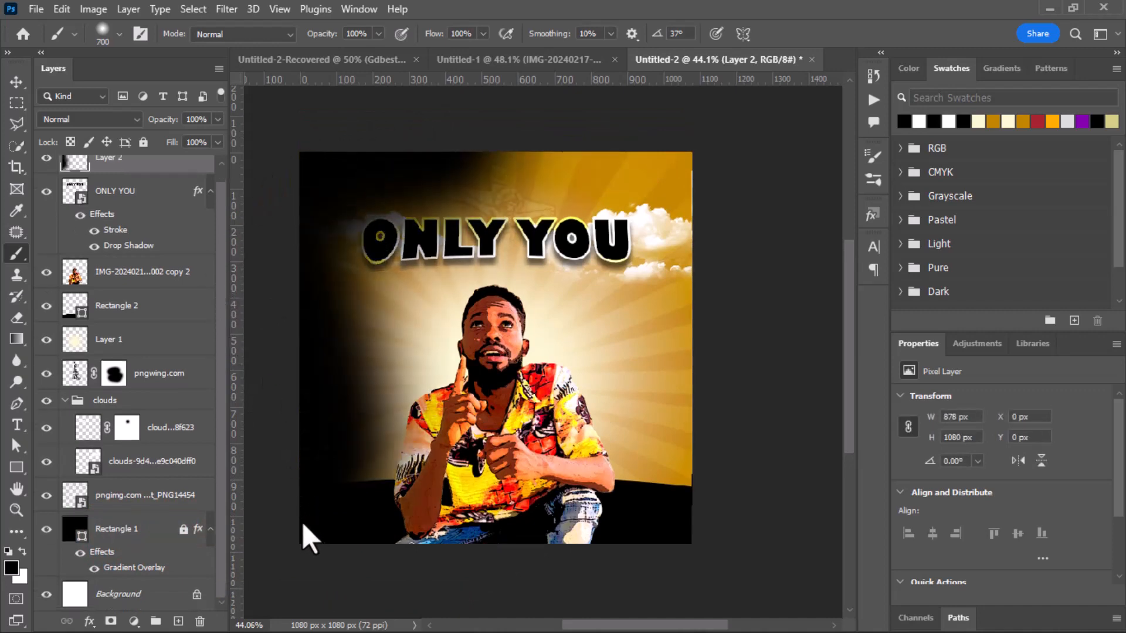
{"action": "key", "text": "ctrl+z"}
{"action": "key", "text": "ctrl+z"}
{"action": "key", "text": "ctrl+z"}
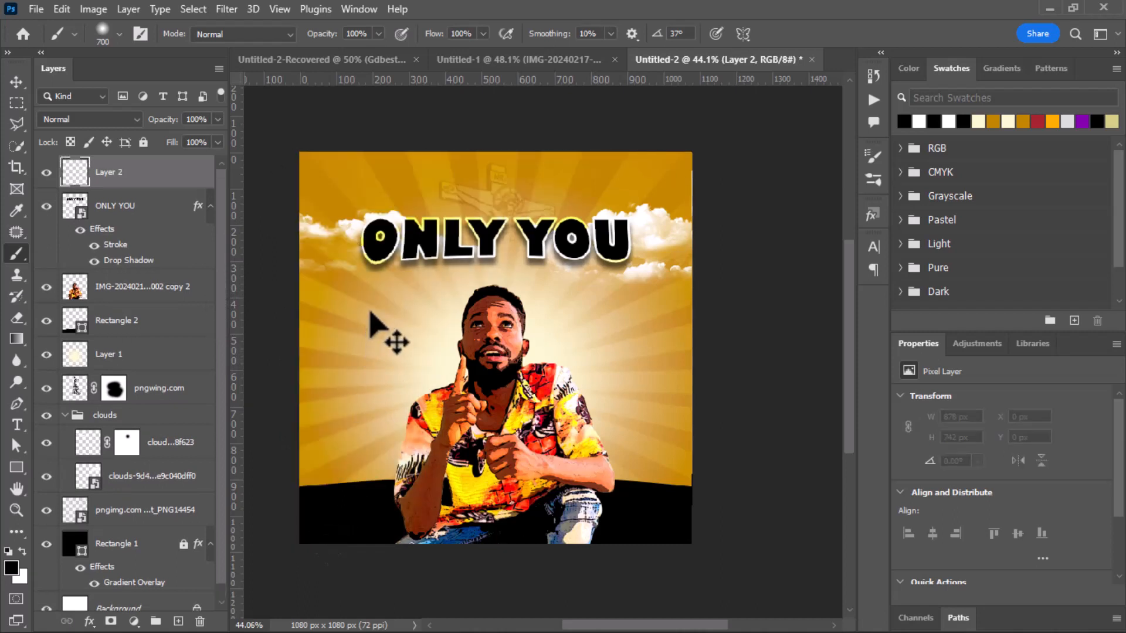
Step: Paint a soft black vignette along the cover's corners and edges on the new layer with a 500 px brush
{"action": "key", "text": "bracketleft"}
{"action": "key", "text": "bracketleft"}
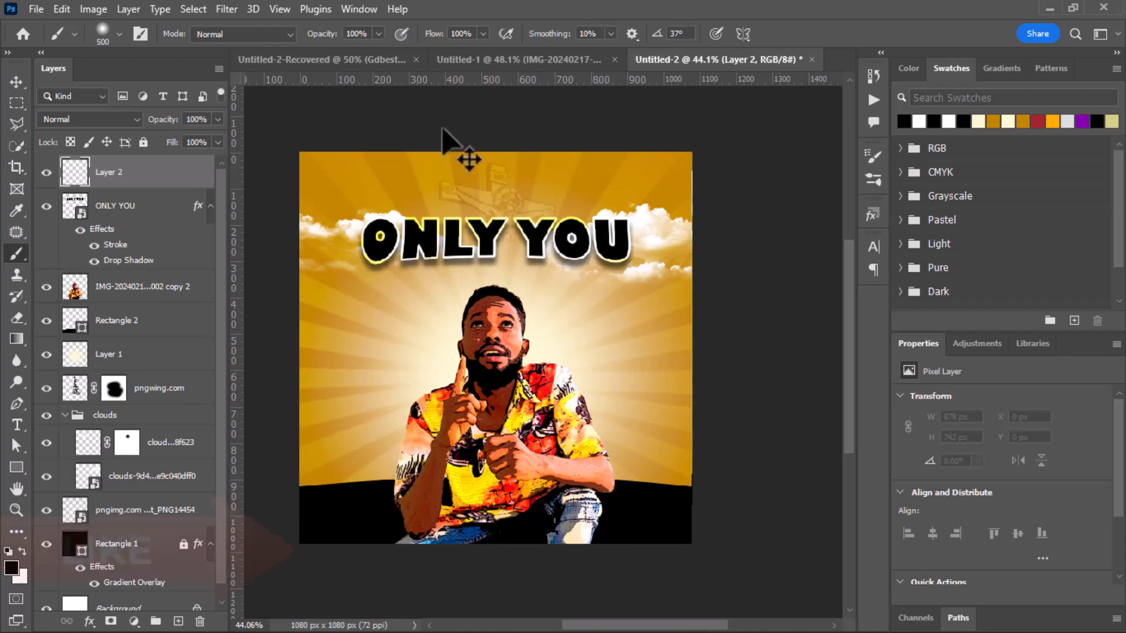
{"action": "mouse_move", "coordinate": [452, 146]}
{"action": "left_mouse_down"}
{"action": "mouse_move", "coordinate": [373, 124]}
{"action": "mouse_move", "coordinate": [311, 155]}
{"action": "mouse_move", "coordinate": [267, 209]}
{"action": "mouse_move", "coordinate": [234, 283]}
{"action": "mouse_move", "coordinate": [220, 358]}
{"action": "mouse_move", "coordinate": [226, 442]}
{"action": "mouse_move", "coordinate": [247, 522]}
{"action": "mouse_move", "coordinate": [296, 592]}
{"action": "left_mouse_up"}
{"action": "mouse_move", "coordinate": [291, 351]}
{"action": "left_mouse_down"}
{"action": "mouse_move", "coordinate": [301, 452]}
{"action": "mouse_move", "coordinate": [427, 597]}
{"action": "mouse_move", "coordinate": [519, 555]}
{"action": "left_mouse_up"}
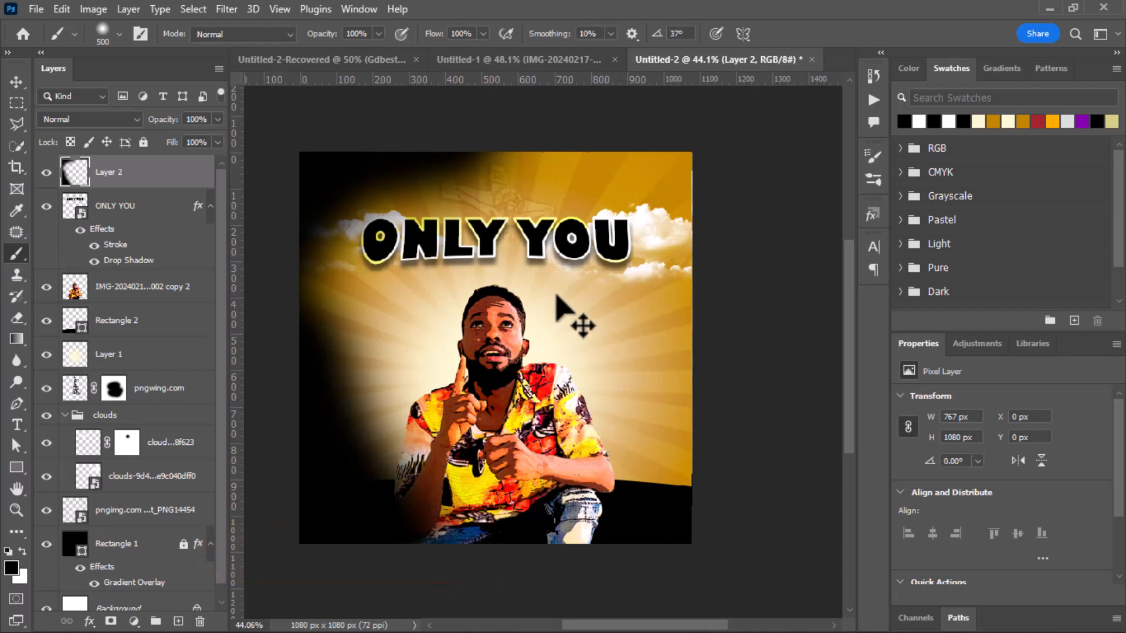
{"action": "mouse_move", "coordinate": [624, 119]}
{"action": "left_mouse_down"}
{"action": "mouse_move", "coordinate": [706, 135]}
{"action": "mouse_move", "coordinate": [761, 234]}
{"action": "mouse_move", "coordinate": [750, 348]}
{"action": "mouse_move", "coordinate": [709, 487]}
{"action": "mouse_move", "coordinate": [652, 573]}
{"action": "mouse_move", "coordinate": [495, 621]}
{"action": "left_mouse_up"}
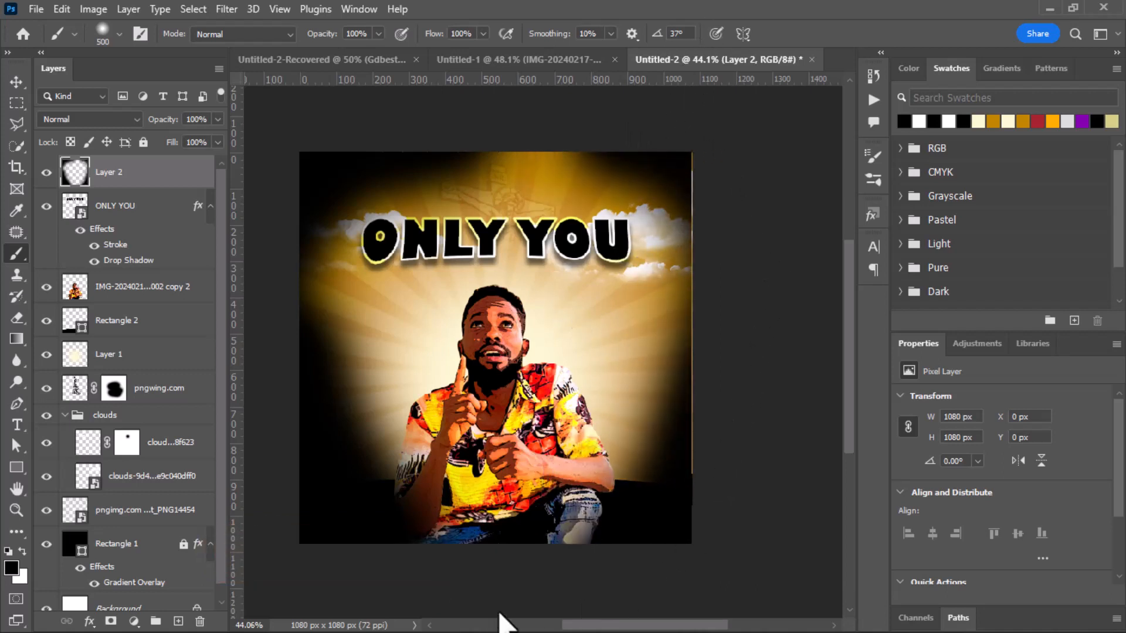
Step: Set the vignette layer's blend mode to Overlay
{"action": "left_click", "coordinate": [12, 90]}
{"action": "left_click", "coordinate": [77, 119]}
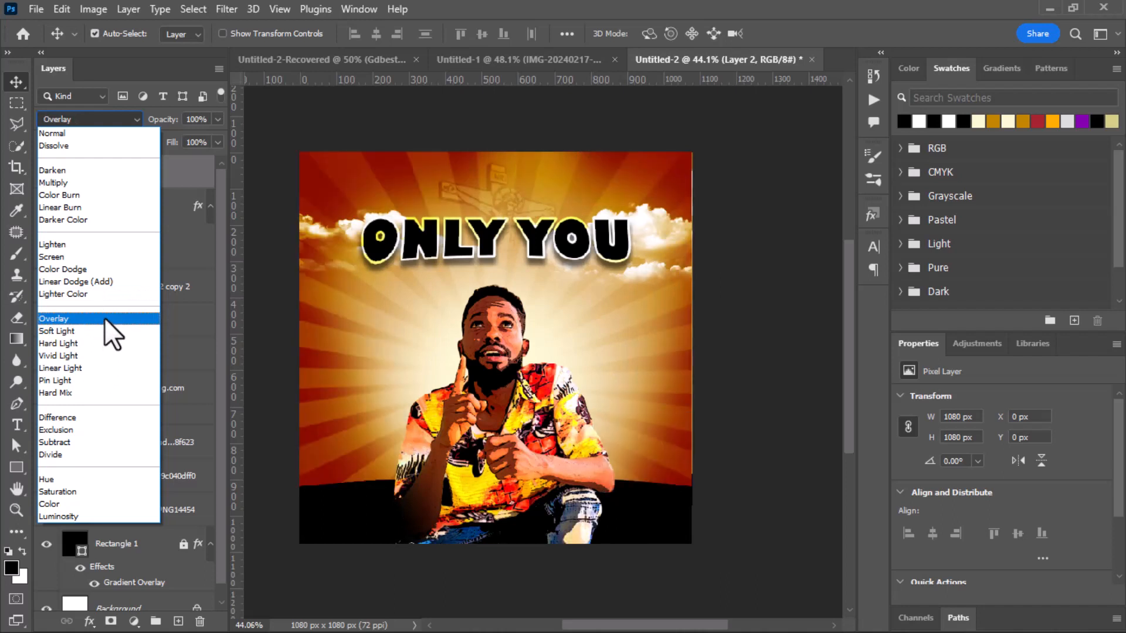
{"action": "left_click", "coordinate": [104, 318]}
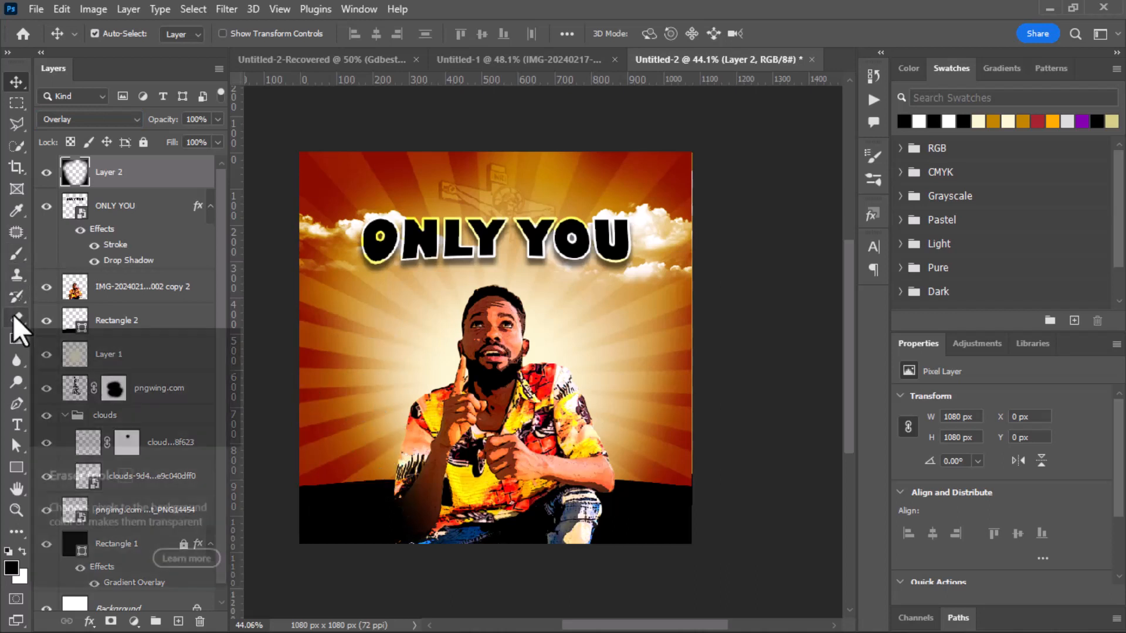
Step: Add a layer mask to the Overlay vignette and paint black over the man's face and upper body with the 500 px soft brush
{"action": "left_click", "coordinate": [111, 623]}
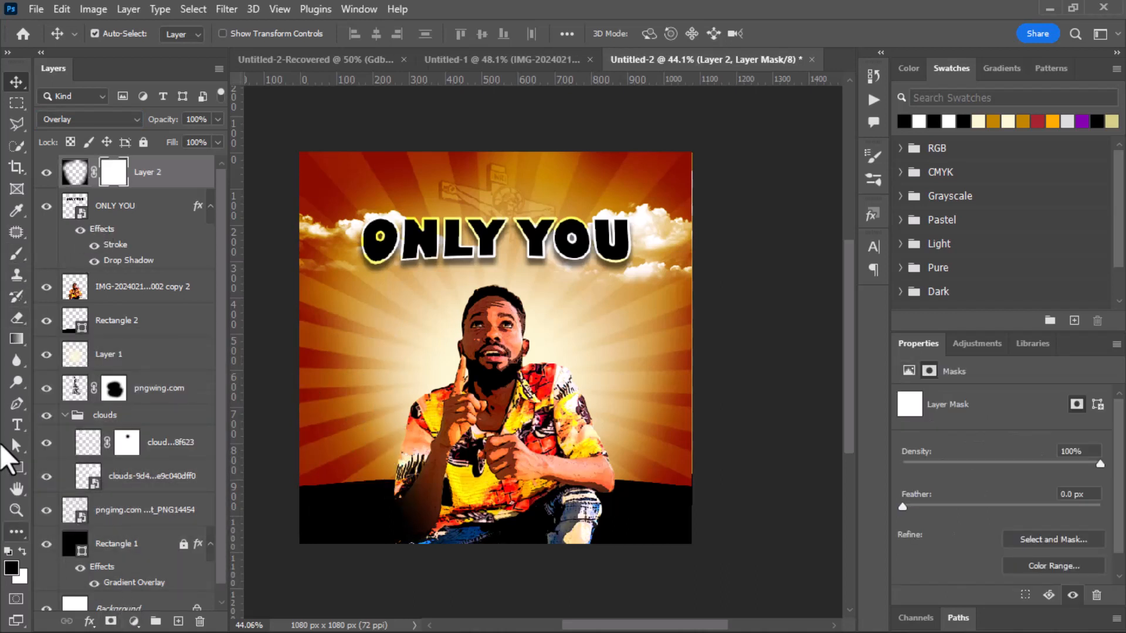
{"action": "left_click", "coordinate": [14, 253]}
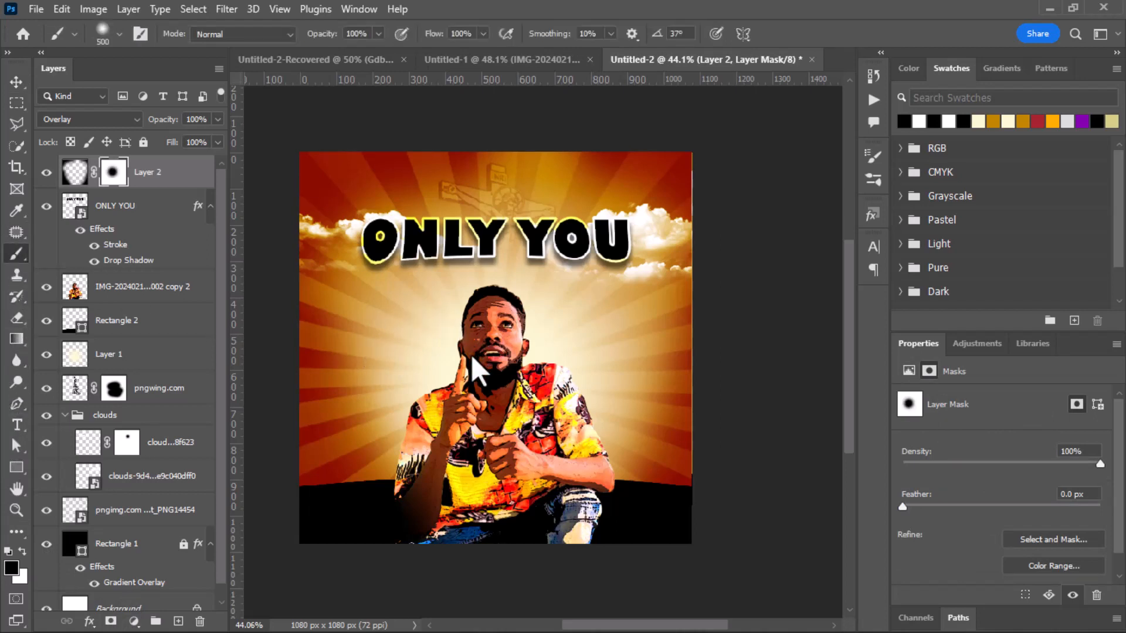
{"action": "left_click", "coordinate": [427, 411]}
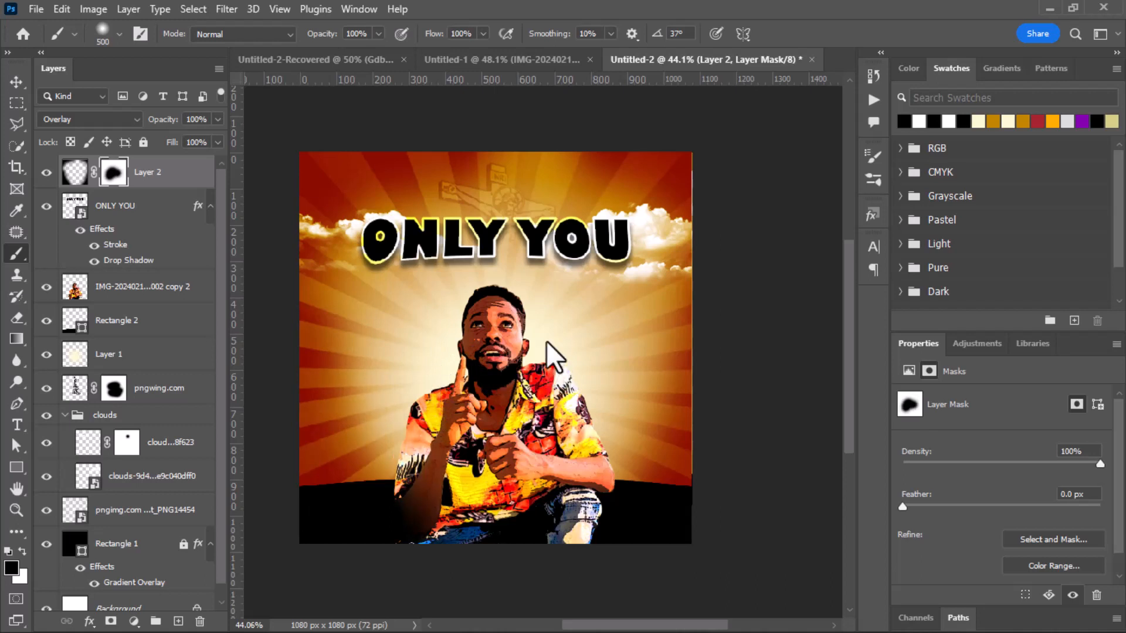
Step: Shift the man slightly to the right on the cover and place his layer above the vignette layer
{"action": "left_click", "coordinate": [21, 88]}
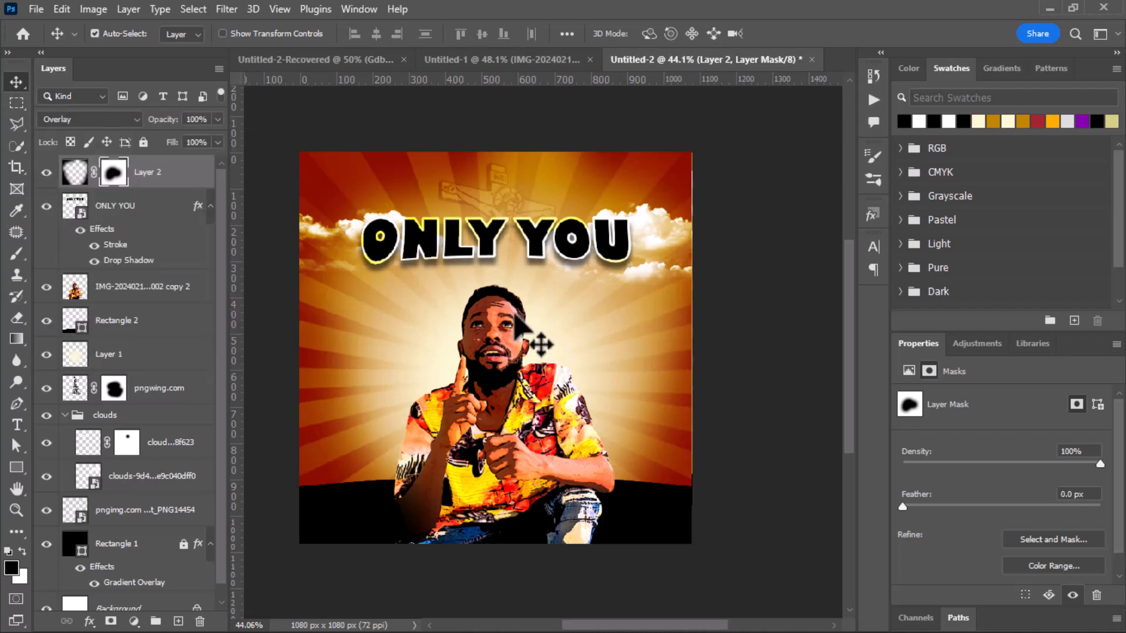
{"action": "left_click_drag", "start_coordinate": [529, 328], "coordinate": [522, 314]}
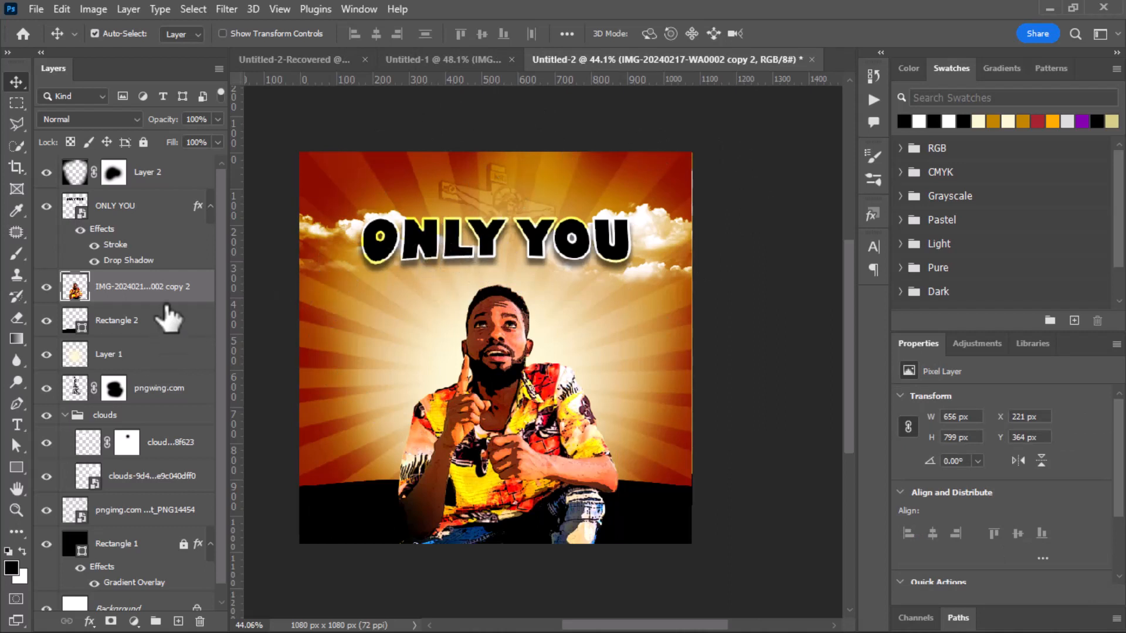
{"action": "left_click_drag", "start_coordinate": [174, 287], "coordinate": [174, 157]}
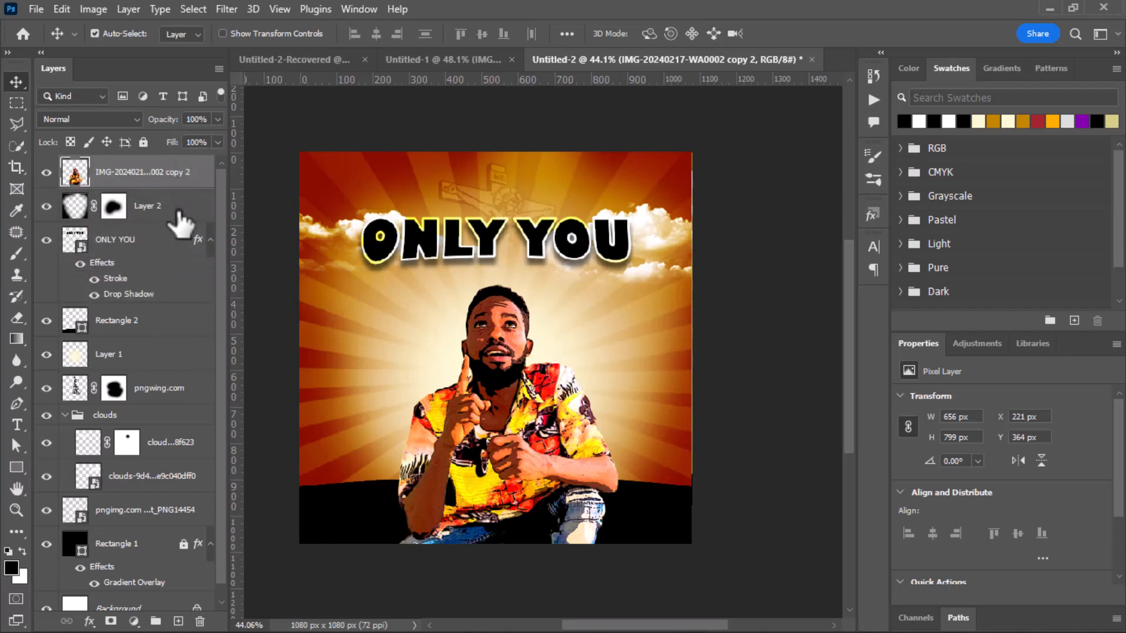
Step: Group all layers from the vignette's Layer 2 down to Rectangle 1, leaving out the man and the Background
{"action": "left_click", "coordinate": [178, 213]}
{"action": "scroll", "coordinate": [178, 214], "scroll_direction": "down", "scroll_amount": 1}
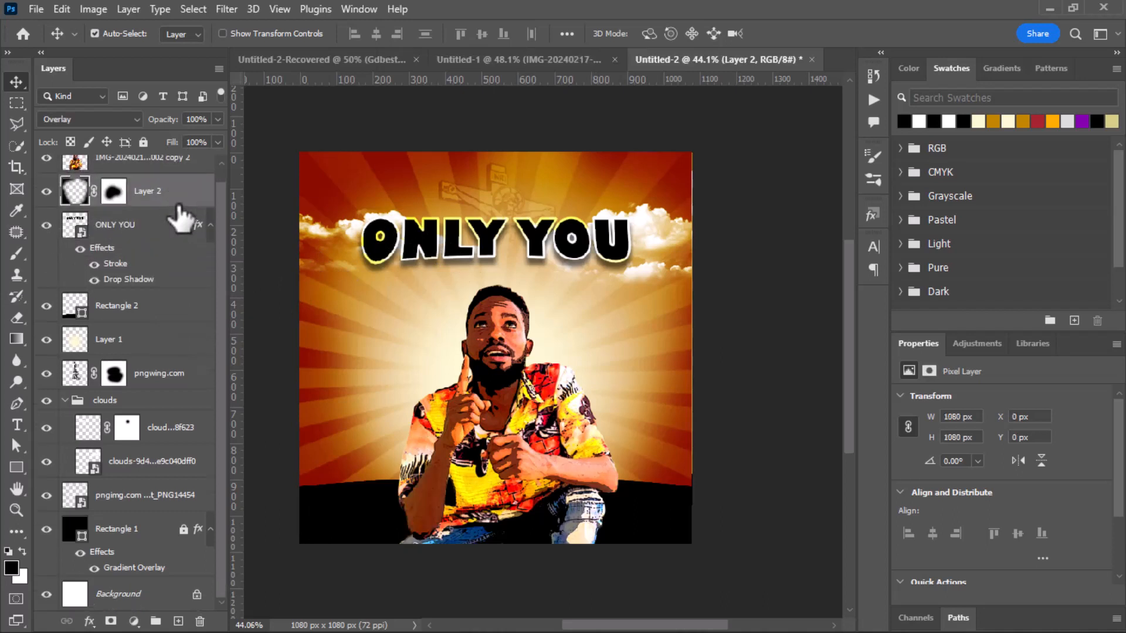
{"action": "left_click", "coordinate": [66, 401]}
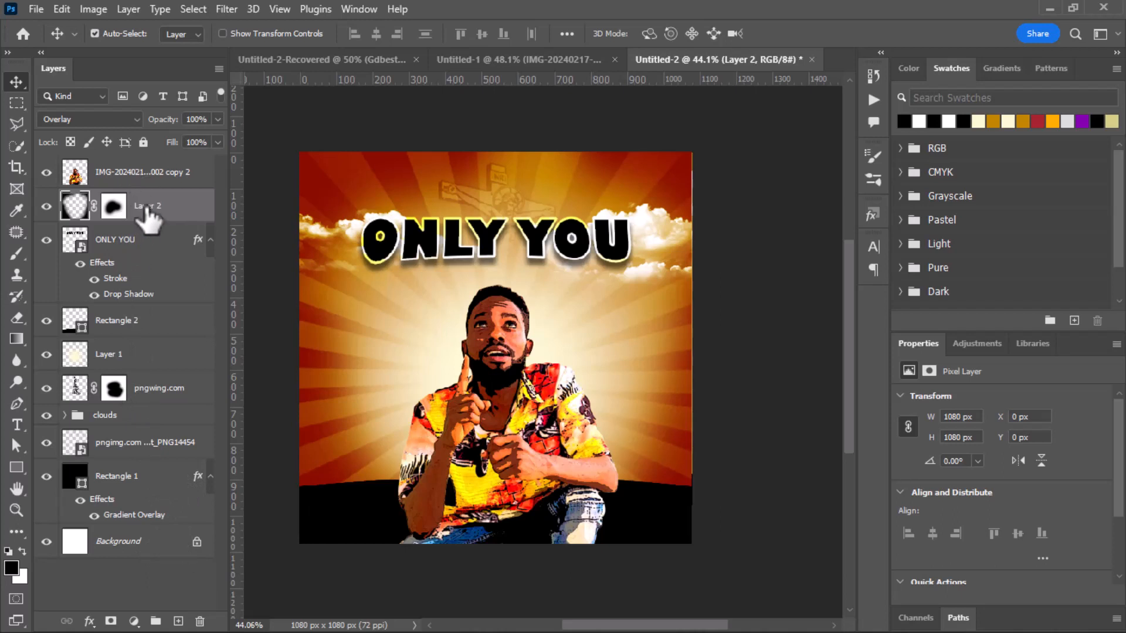
{"action": "left_click", "coordinate": [141, 481], "text": "shift"}
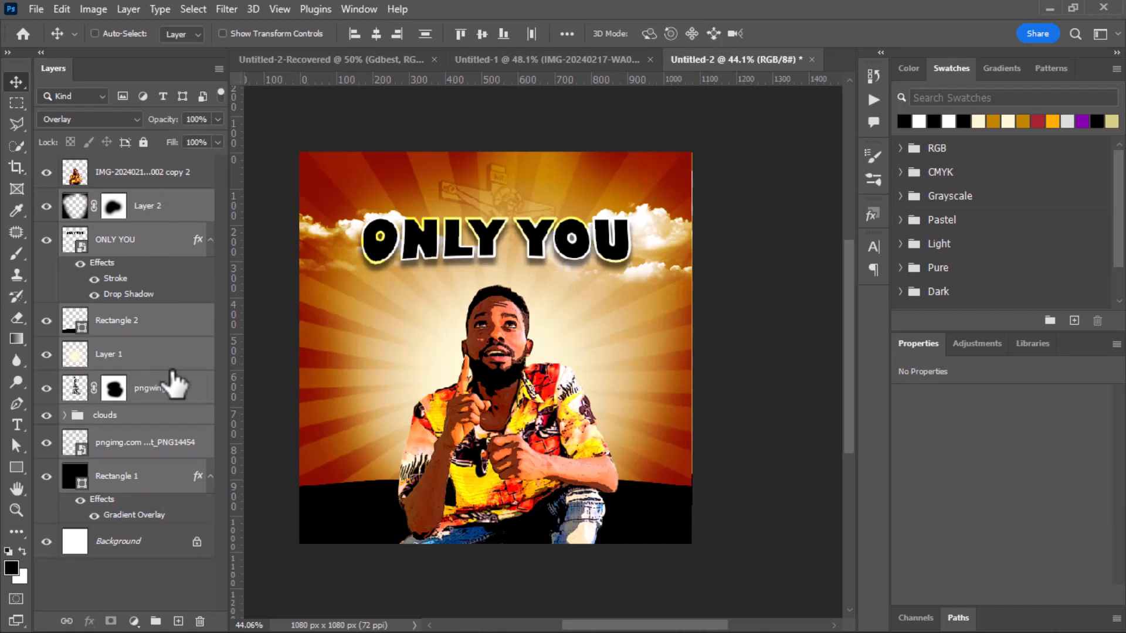
{"action": "key", "text": "ctrl+g"}
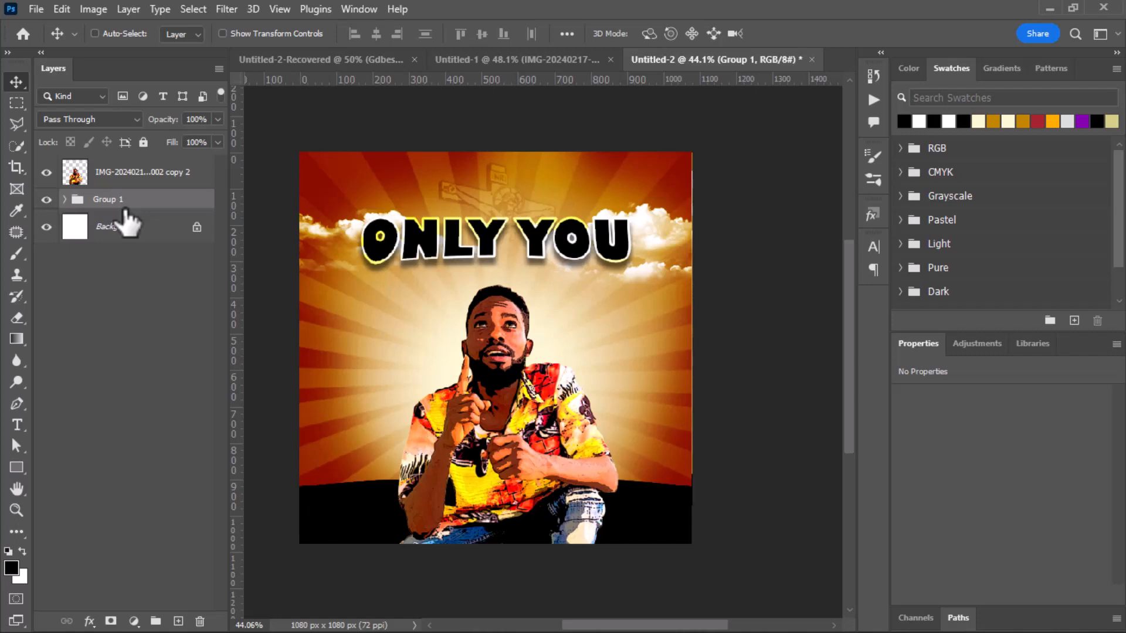
Step: Duplicate Group 1 and rename the original group "BACKU[P"
{"action": "key", "text": "ctrl+j"}
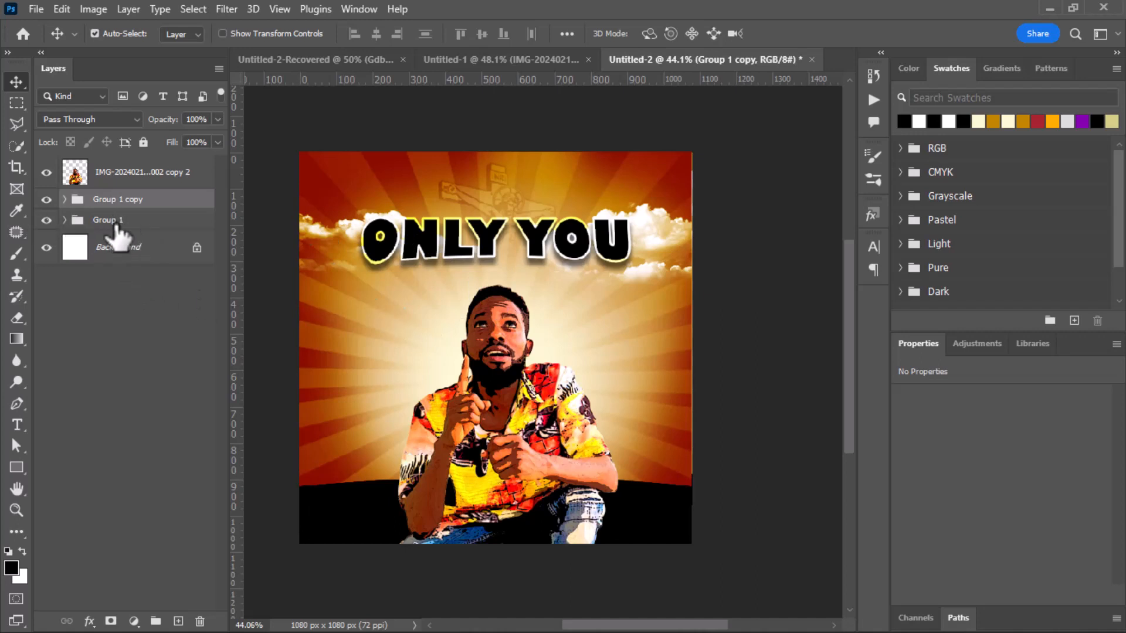
{"action": "double_click", "coordinate": [104, 220]}
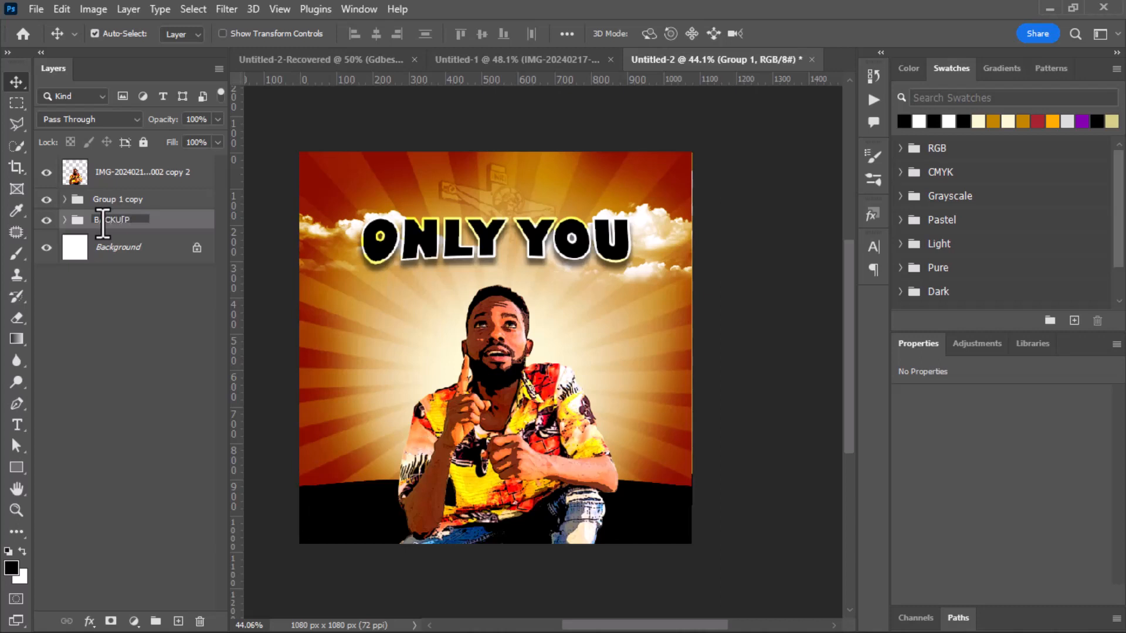
{"action": "type", "text": "BACKUP"}
{"action": "left_click", "coordinate": [160, 312]}
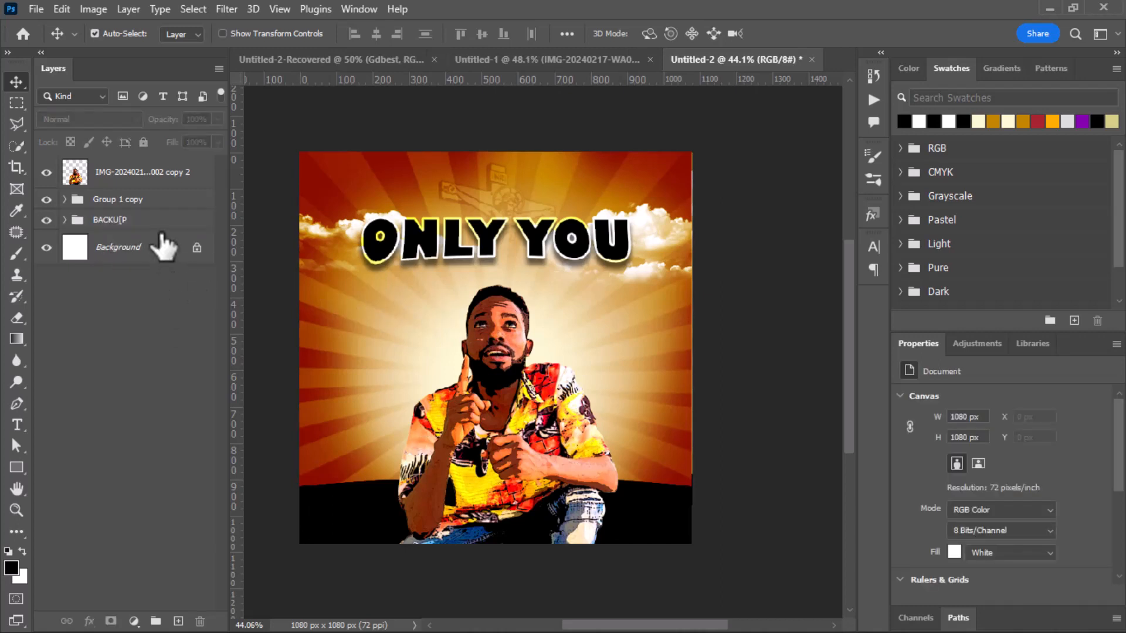
Step: Hide the backup group and merge Group 1 copy into a single layer
{"action": "left_click", "coordinate": [47, 220]}
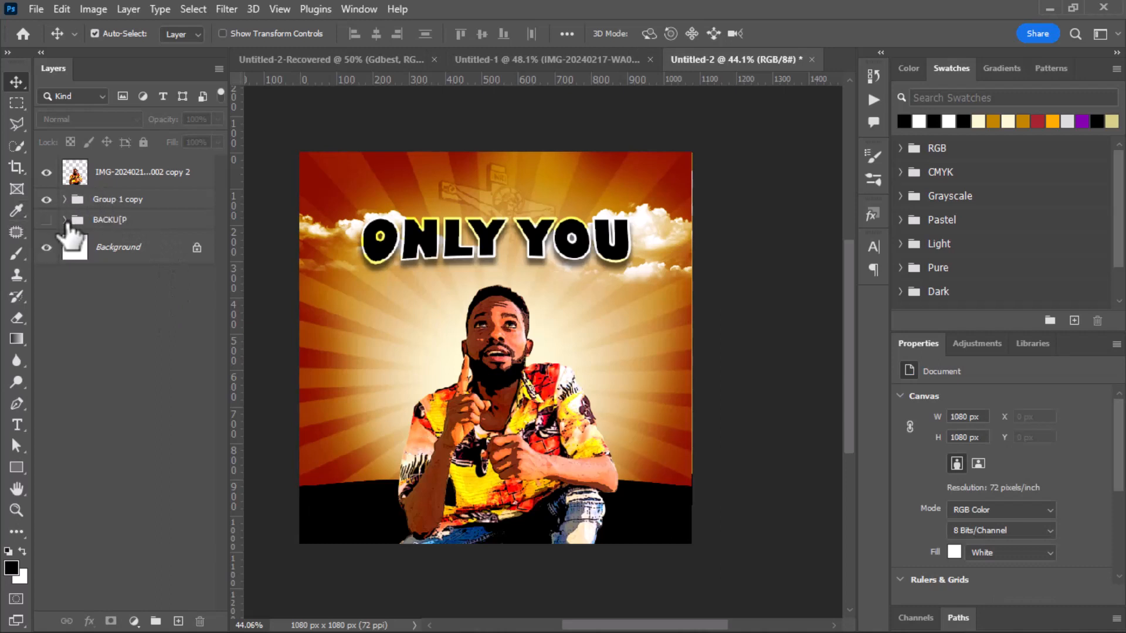
{"action": "left_click", "coordinate": [123, 202]}
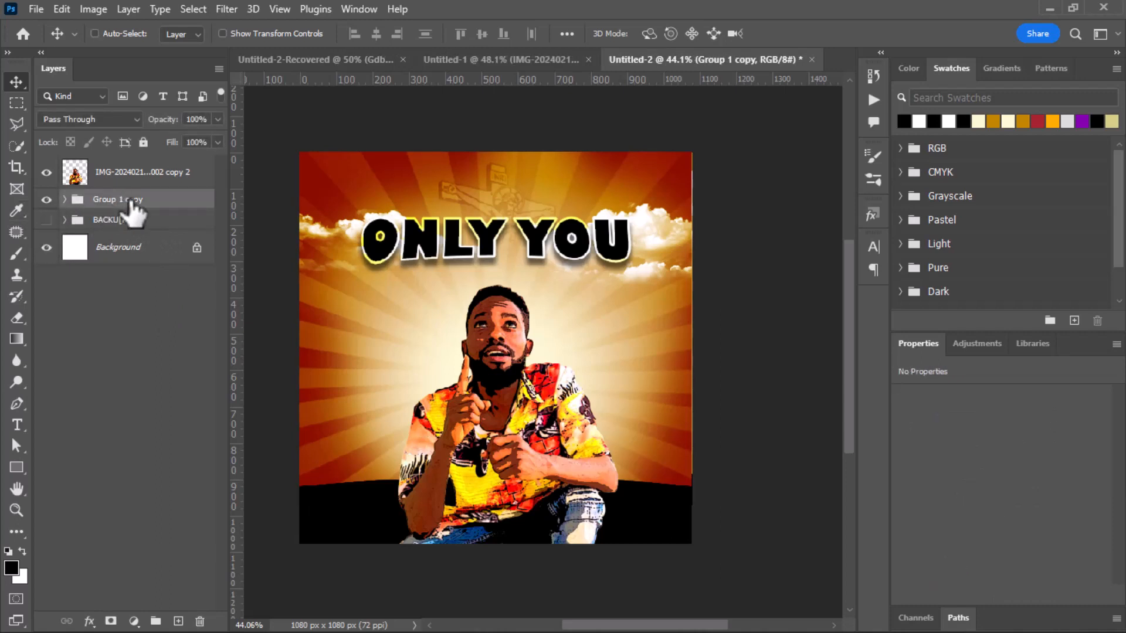
{"action": "key", "text": "ctrl+e"}
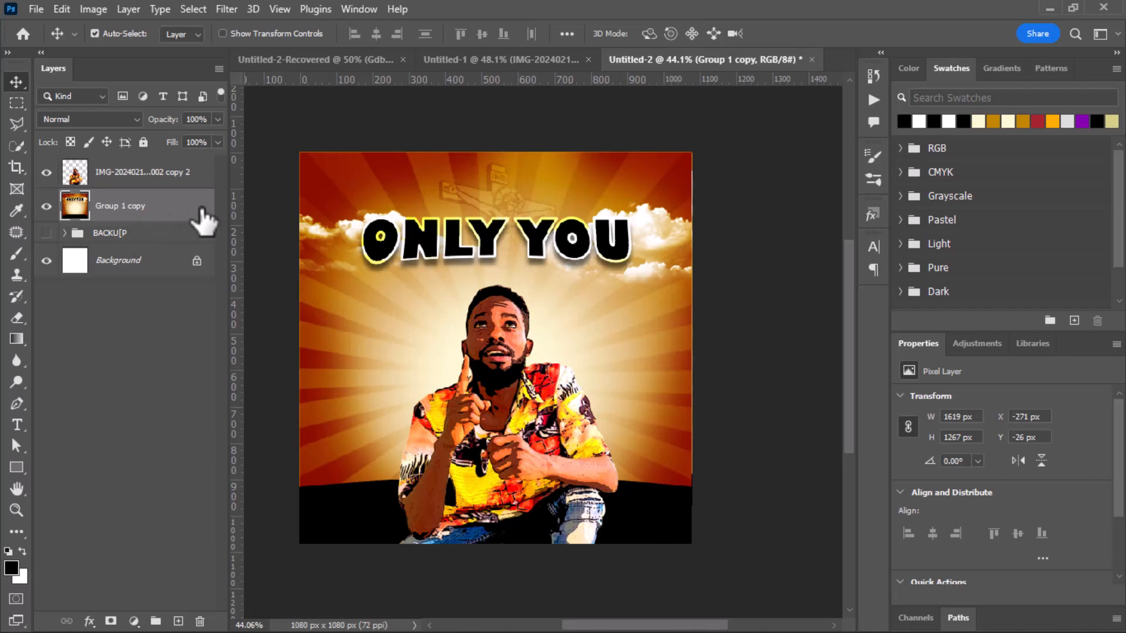
Step: Apply the Poster Edges filter to the merged background with Edge Thickness 0, Edge Intensity 10 and Posterization 1
{"action": "left_click", "coordinate": [229, 10]}
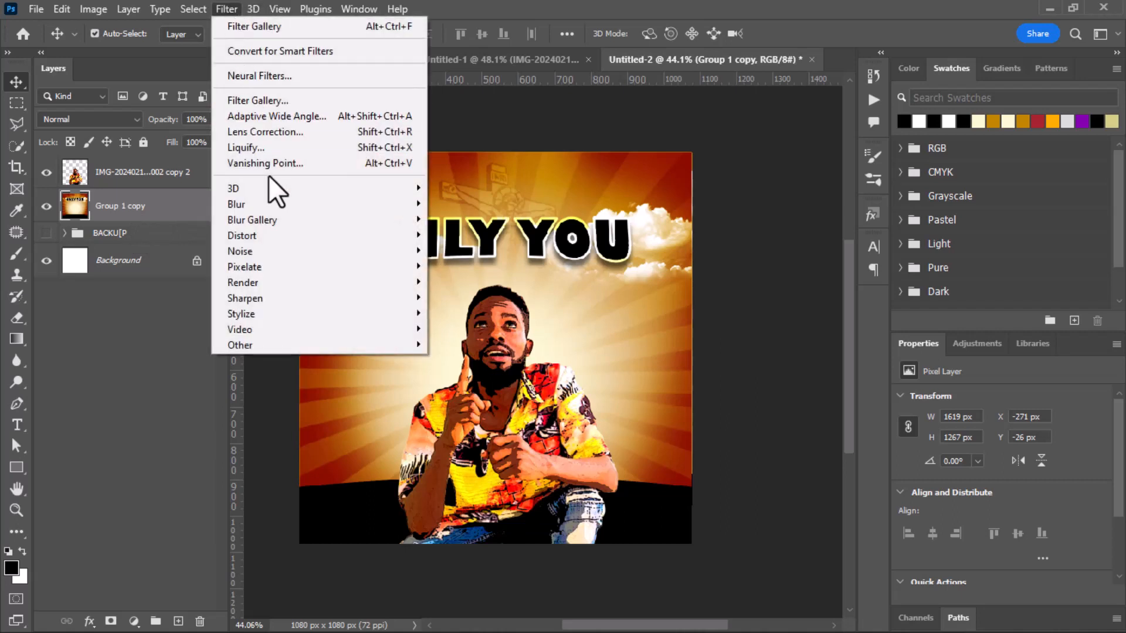
{"action": "left_click", "coordinate": [286, 99]}
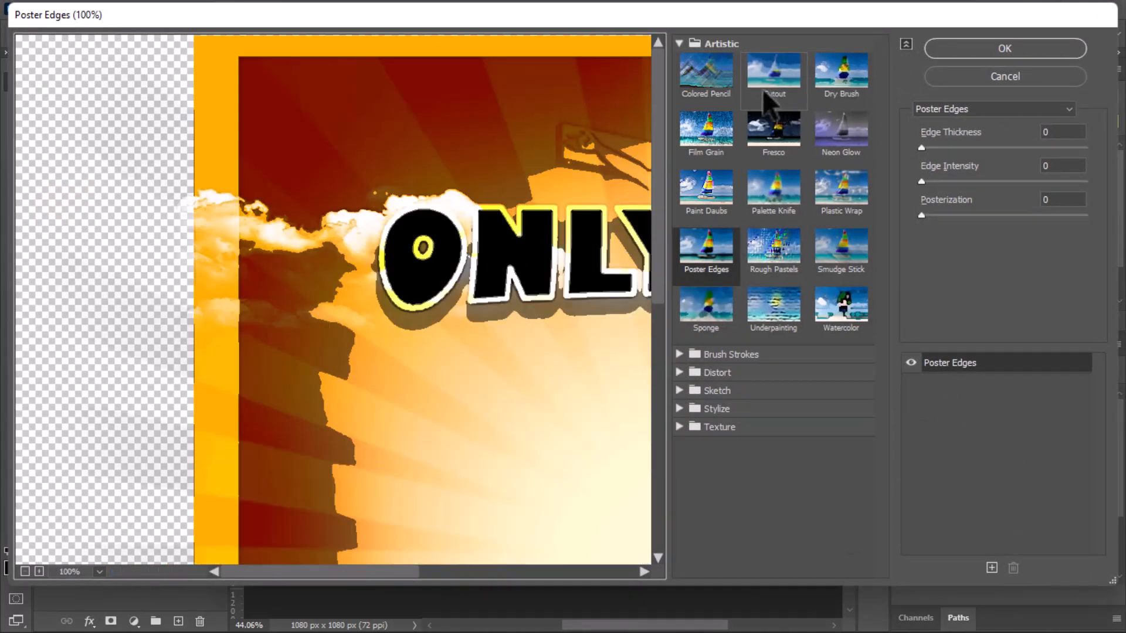
{"action": "left_click_drag", "start_coordinate": [511, 206], "coordinate": [297, 201]}
{"action": "left_click", "coordinate": [354, 206], "text": "alt"}
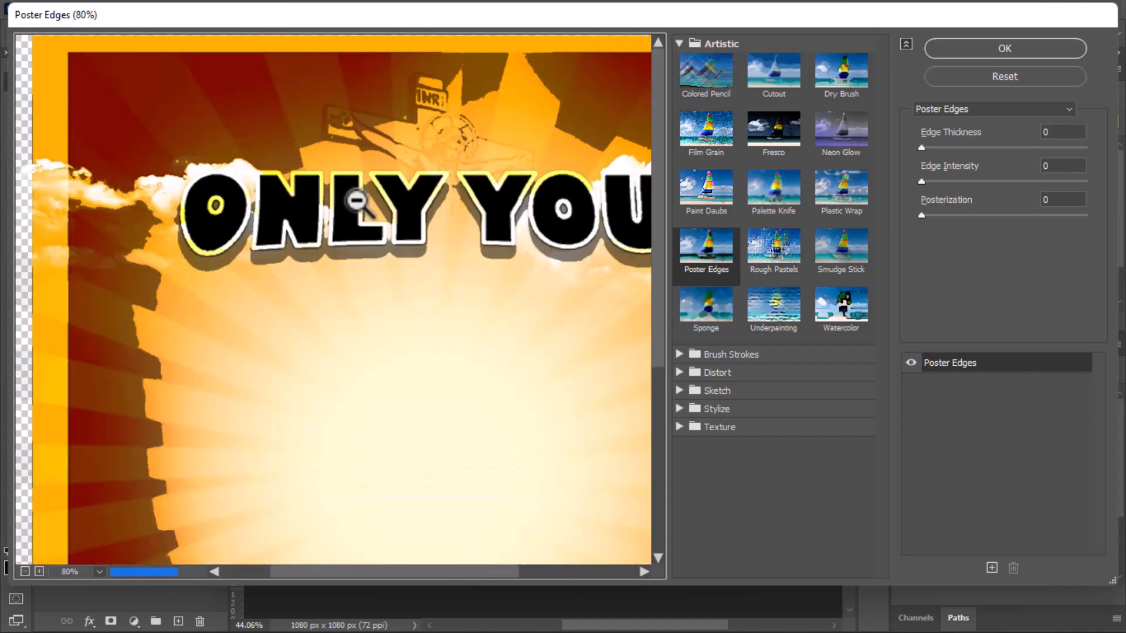
{"action": "scroll", "coordinate": [357, 203], "scroll_direction": "down", "scroll_amount": 5}
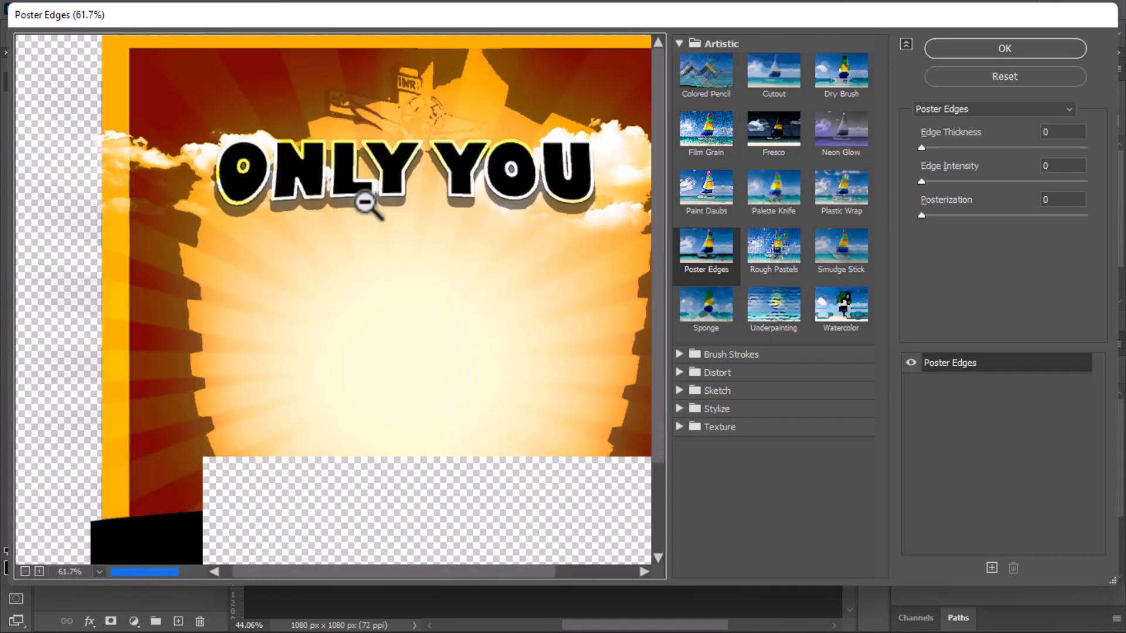
{"action": "scroll", "coordinate": [365, 202], "scroll_direction": "down", "scroll_amount": 2}
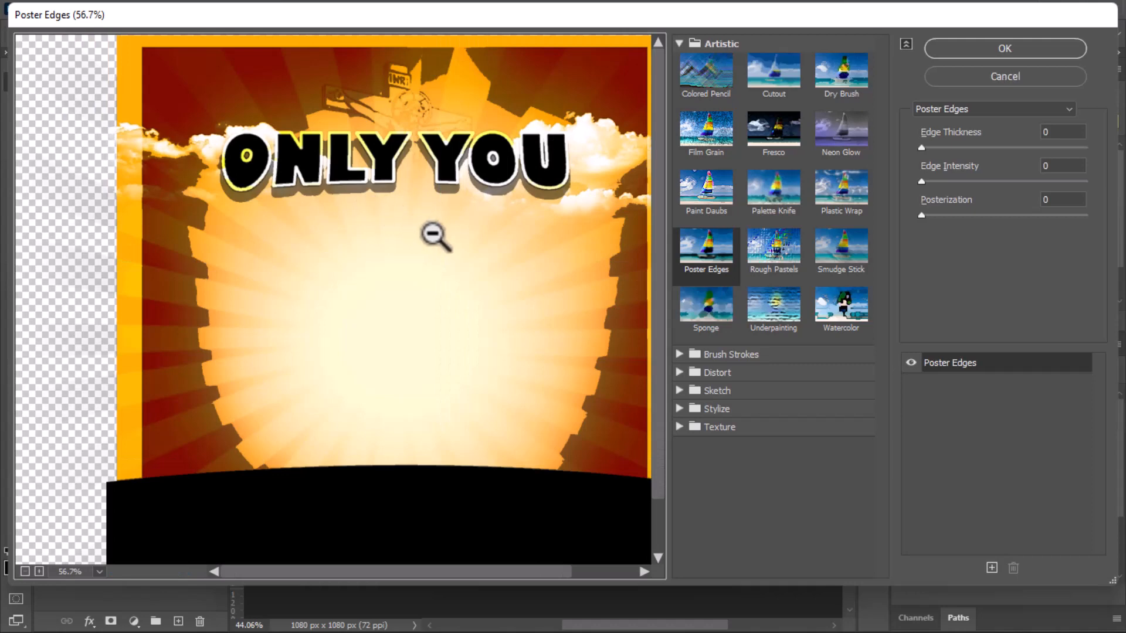
{"action": "scroll", "coordinate": [394, 248], "scroll_direction": "down", "scroll_amount": 2}
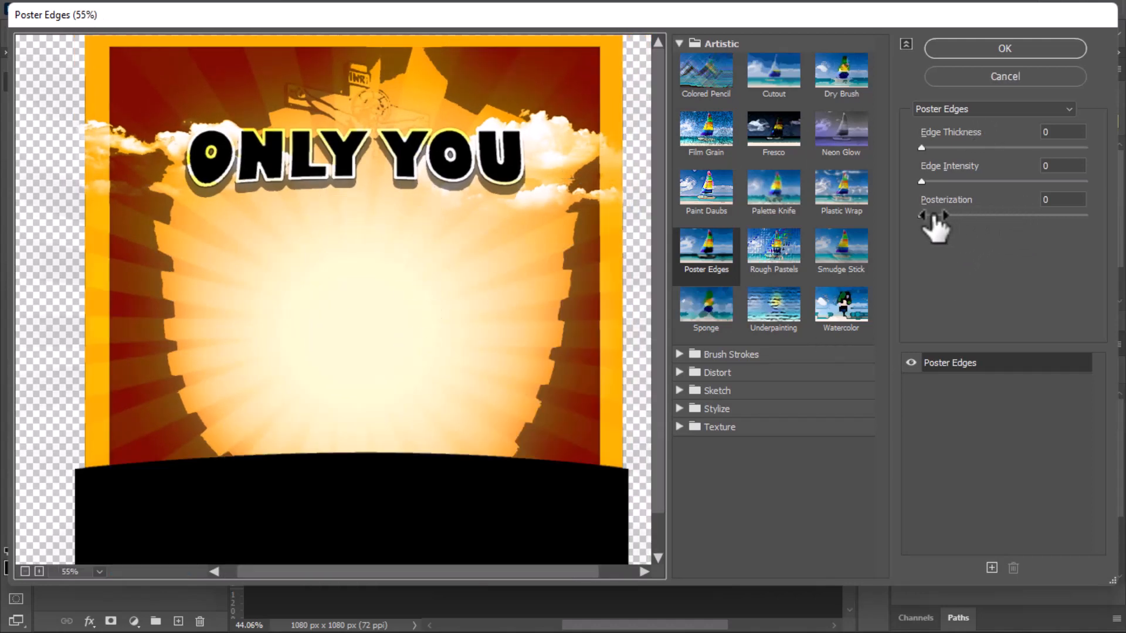
{"action": "left_click", "coordinate": [929, 217]}
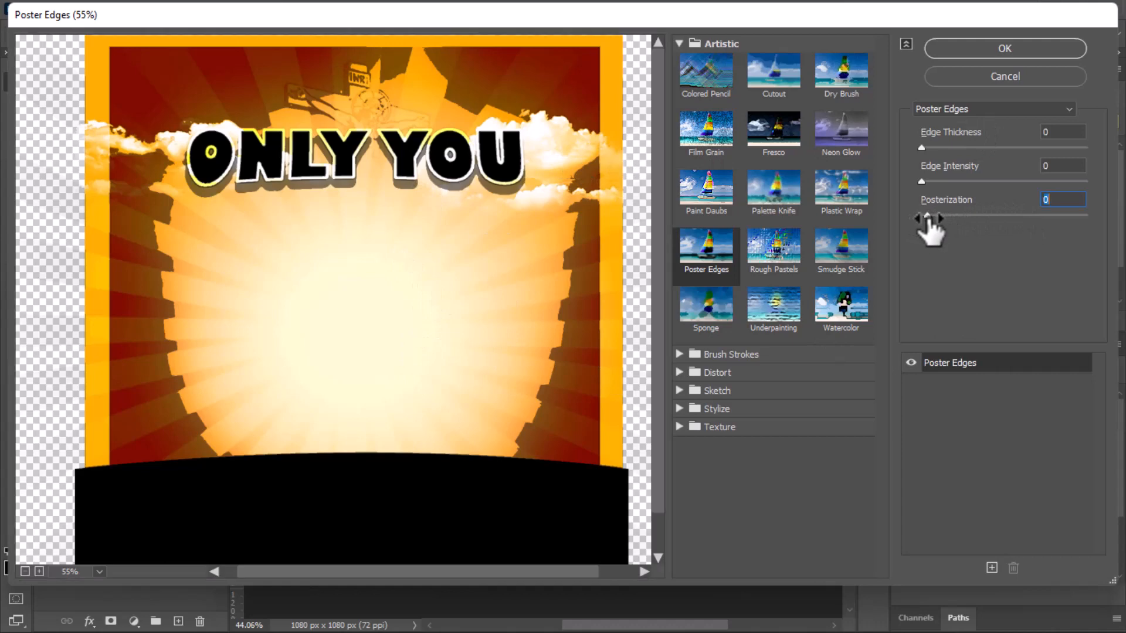
{"action": "left_click_drag", "start_coordinate": [928, 218], "coordinate": [939, 219]}
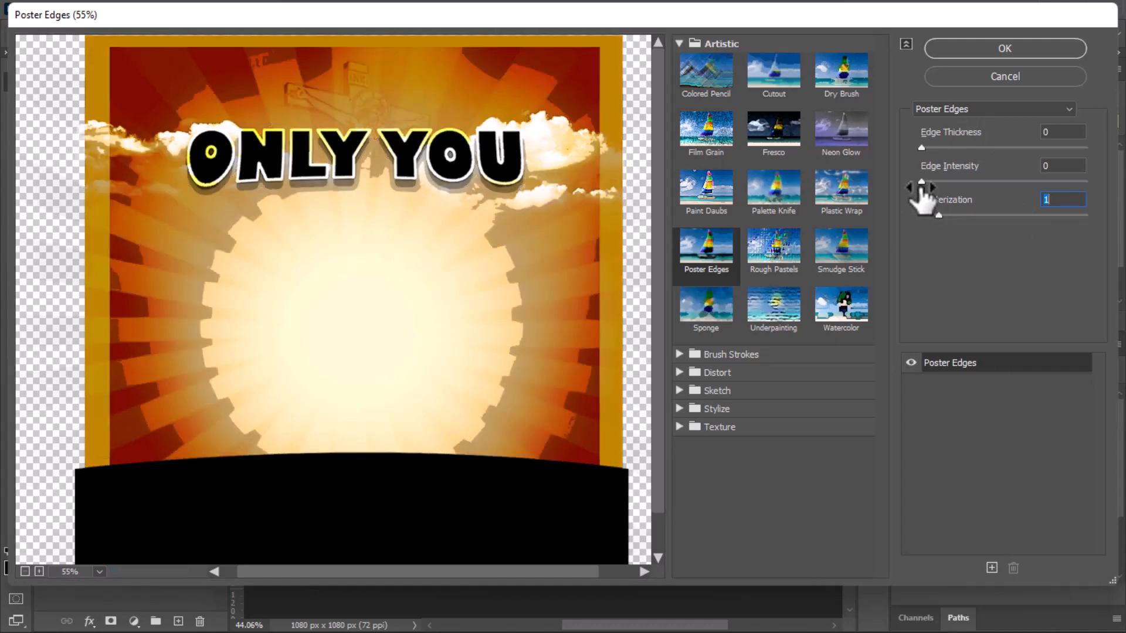
{"action": "left_click_drag", "start_coordinate": [922, 183], "coordinate": [1106, 188]}
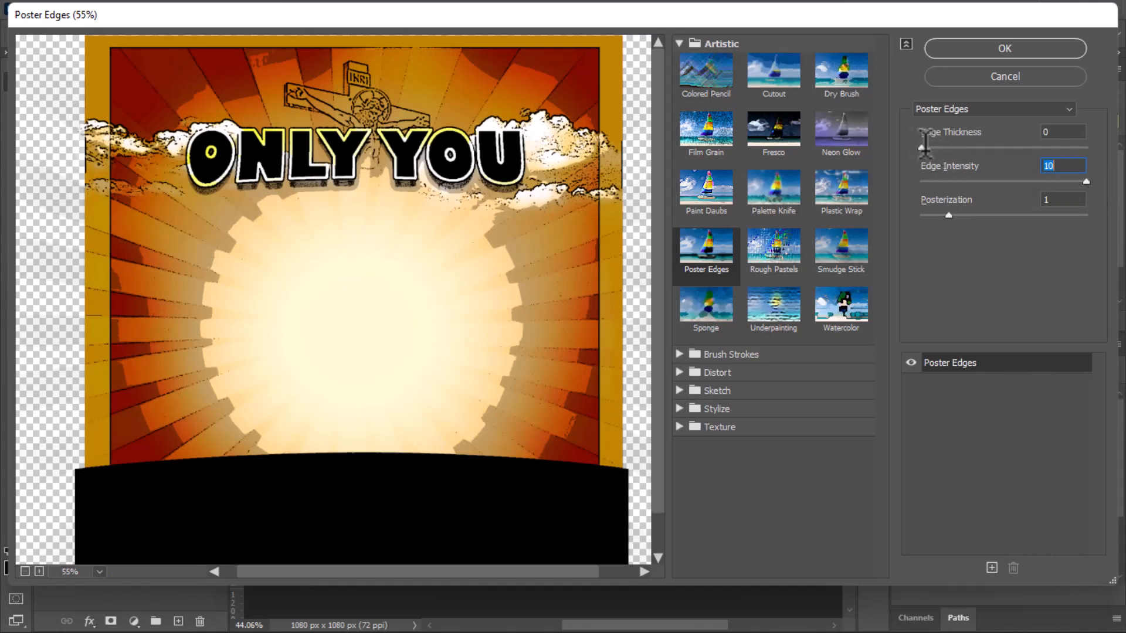
{"action": "mouse_move", "coordinate": [923, 145]}
{"action": "left_mouse_down"}
{"action": "mouse_move", "coordinate": [950, 141]}
{"action": "mouse_move", "coordinate": [928, 140]}
{"action": "left_mouse_up"}
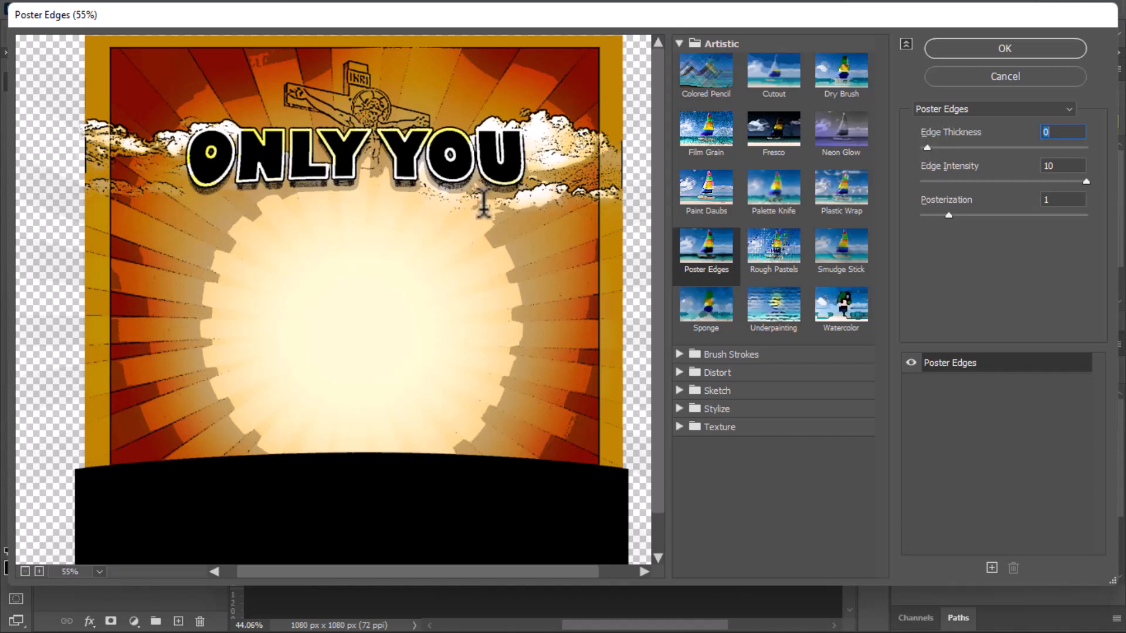
{"action": "scroll", "coordinate": [483, 155], "scroll_direction": "down", "scroll_amount": 2}
{"action": "scroll", "coordinate": [475, 152], "scroll_direction": "up", "scroll_amount": 2}
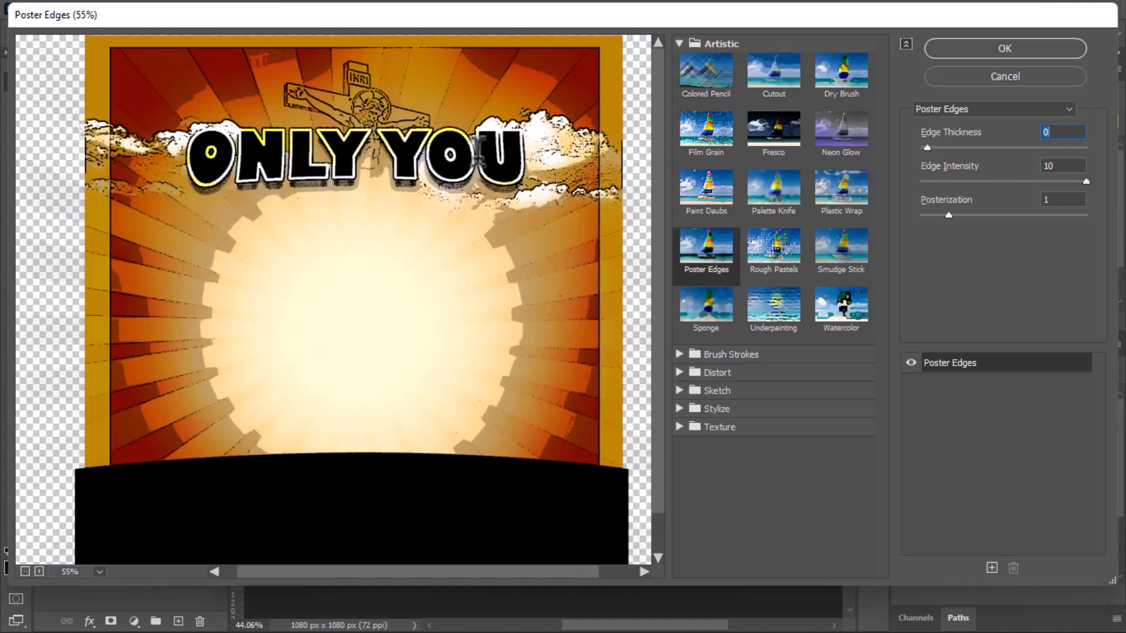
{"action": "left_click", "coordinate": [988, 52]}
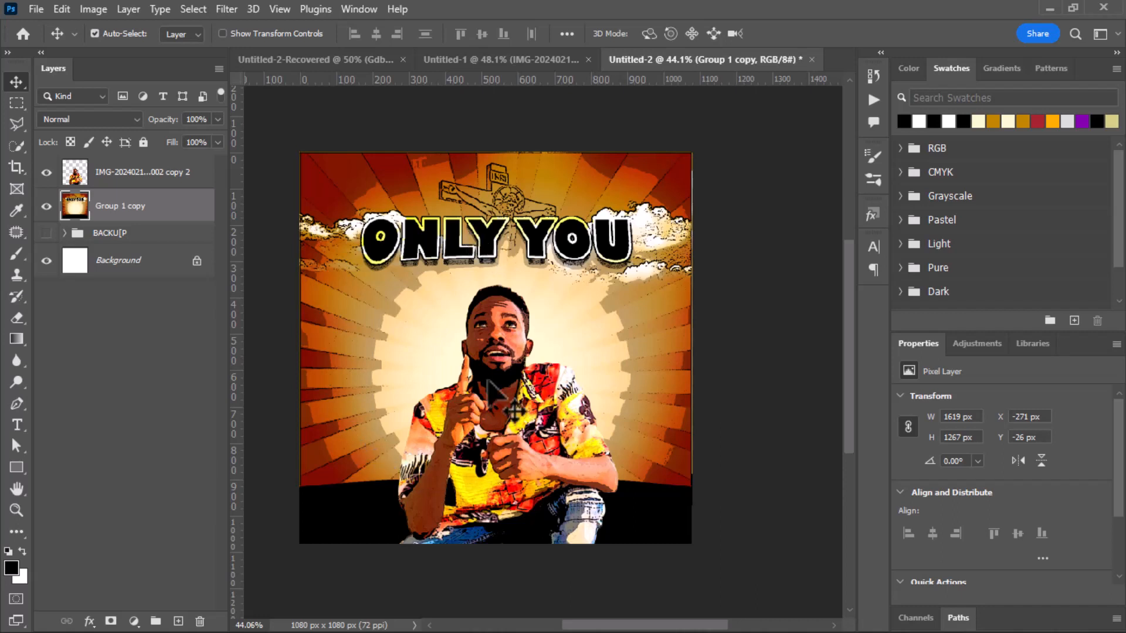
Step: Scale the man up to about 115% and center him horizontally on the cover with his head just below the title
{"action": "left_click", "coordinate": [489, 381]}
{"action": "key", "text": "ctrl+t"}
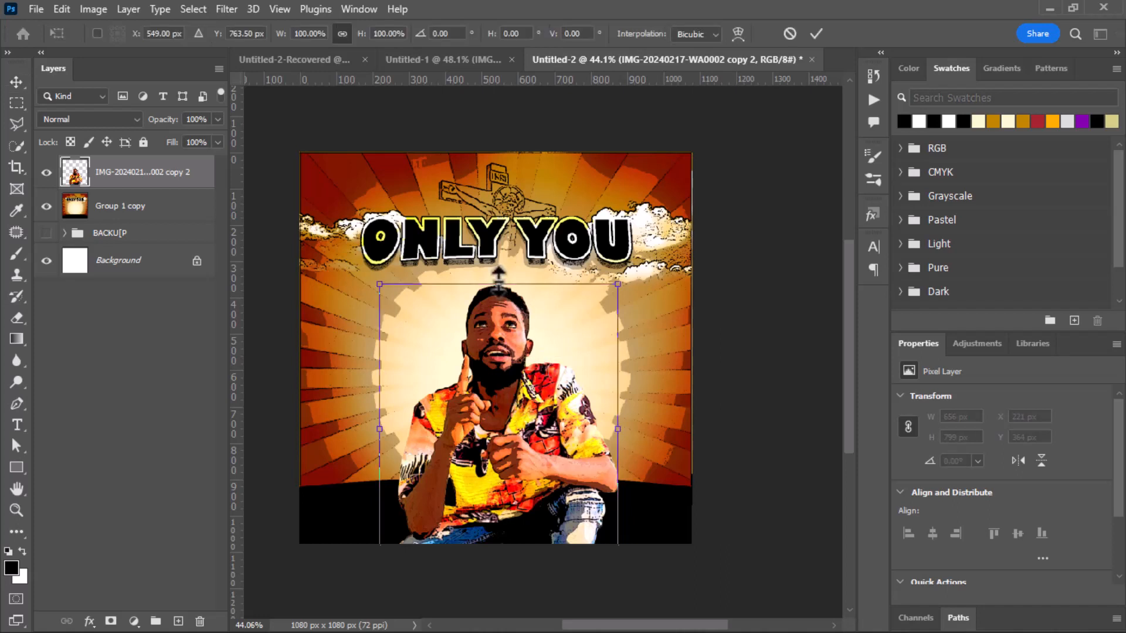
{"action": "left_click_drag", "start_coordinate": [498, 274], "coordinate": [499, 262]}
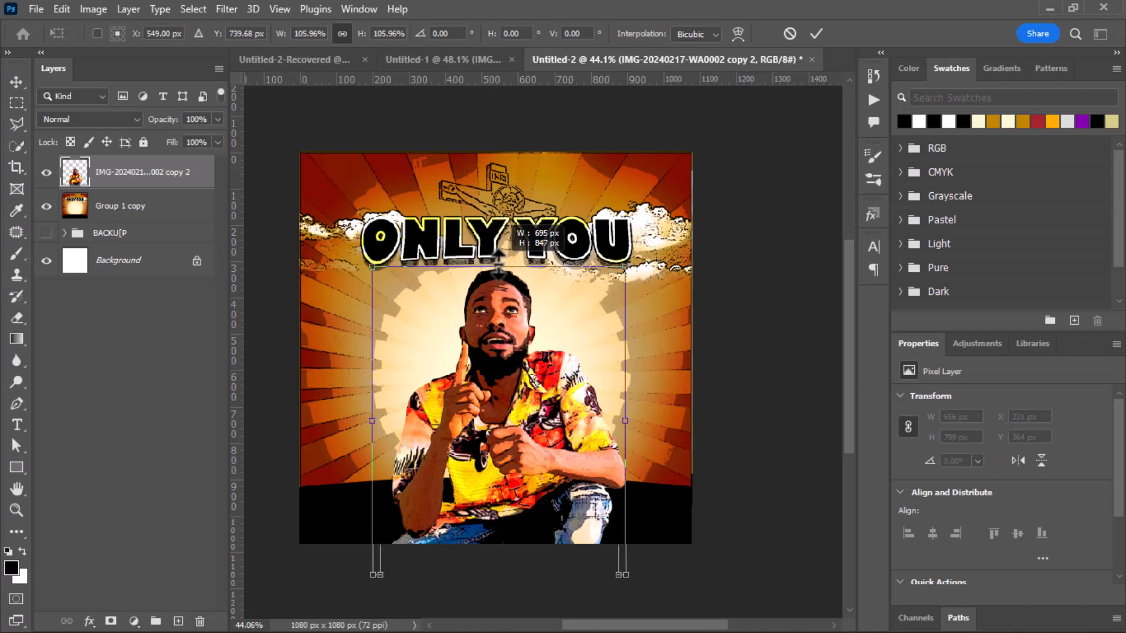
{"action": "left_click_drag", "start_coordinate": [500, 327], "coordinate": [497, 356]}
{"action": "left_click_drag", "start_coordinate": [497, 295], "coordinate": [501, 260]}
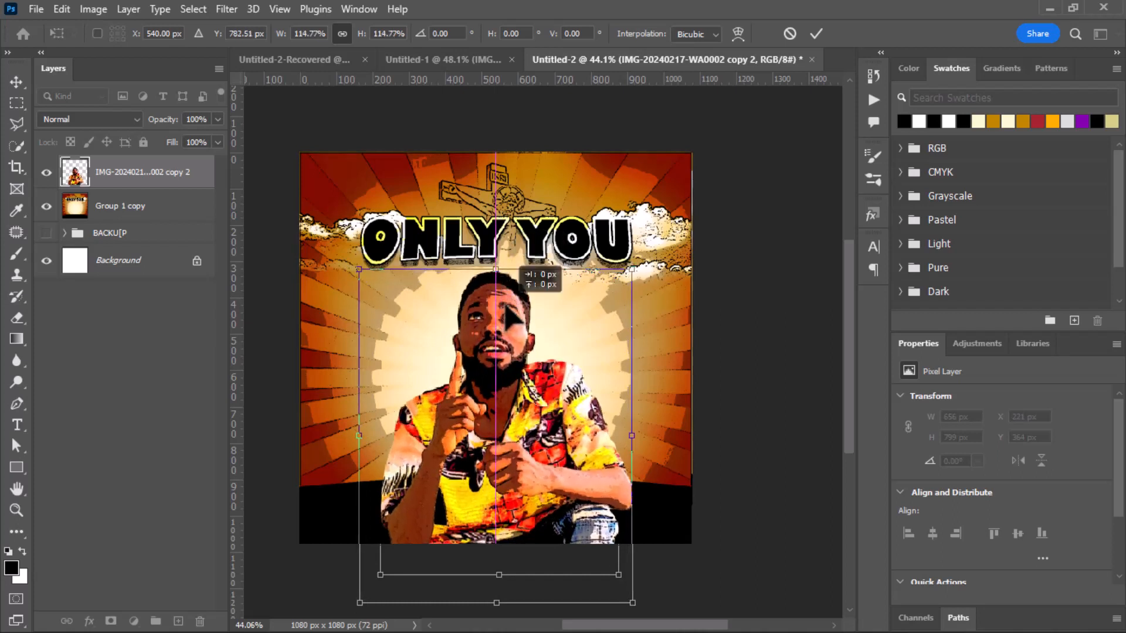
{"action": "left_click", "coordinate": [816, 34]}
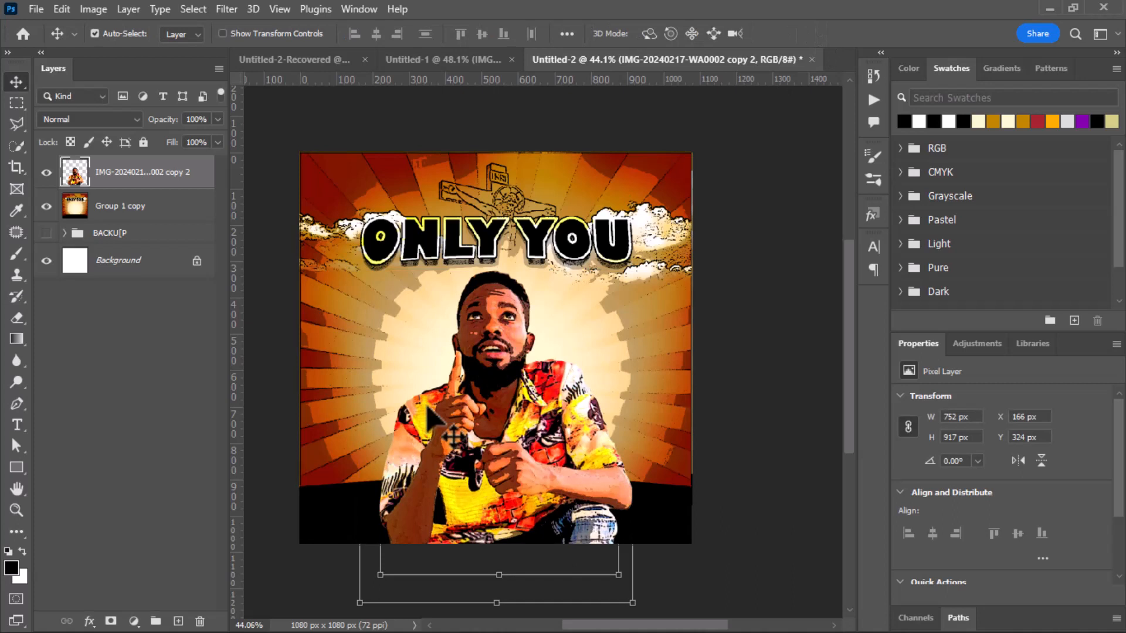
Step: Nudge the man 4 px to the right
{"action": "key", "text": "Right"}
{"action": "key", "text": "Right"}
{"action": "key", "text": "Right"}
{"action": "key", "text": "Right"}
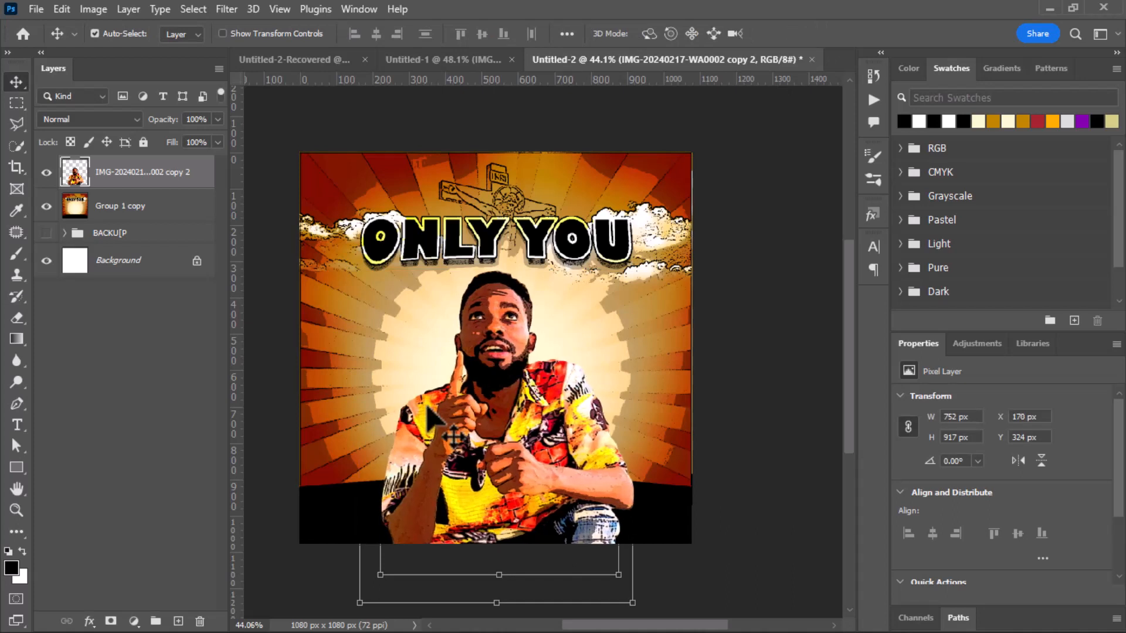
Step: Switch to the finished Untitled-1 cover and examine its layer stack and the man's smart filters for reference
{"action": "left_click", "coordinate": [446, 54]}
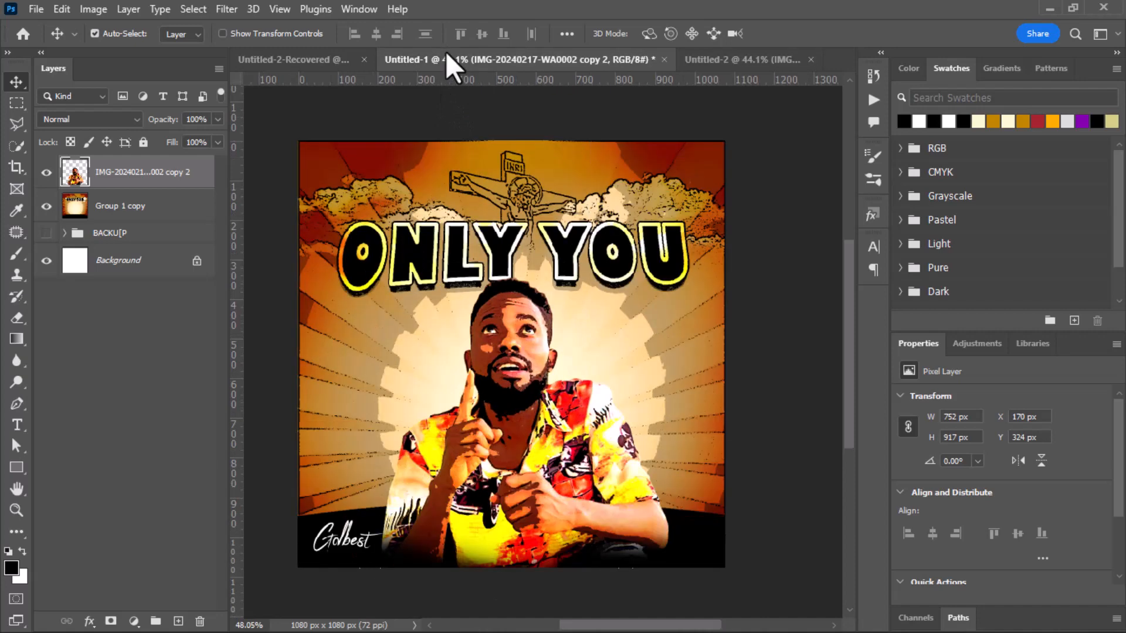
{"action": "scroll", "coordinate": [150, 315], "scroll_direction": "down", "scroll_amount": 2}
{"action": "scroll", "coordinate": [149, 314], "scroll_direction": "up", "scroll_amount": 2}
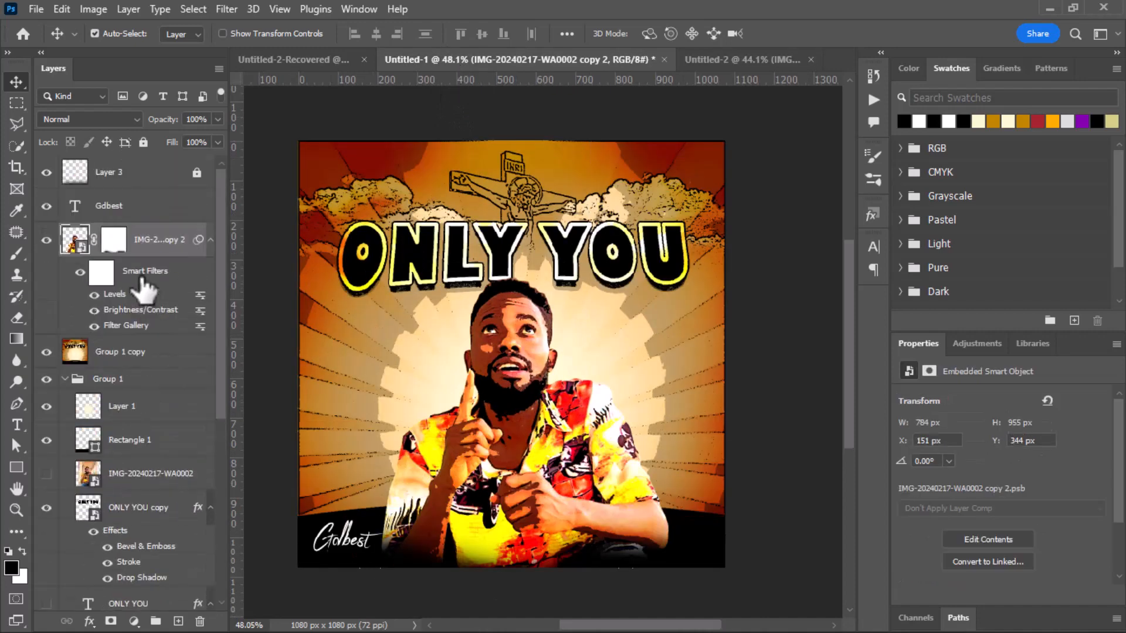
Step: Copy the Gdbest signature text from Untitled-1 into the lower-left corner of the Untitled-2 cover and scale it to about 109%
{"action": "mouse_move", "coordinate": [137, 206]}
{"action": "left_mouse_down"}
{"action": "mouse_move", "coordinate": [780, 76]}
{"action": "mouse_move", "coordinate": [780, 66]}
{"action": "mouse_move", "coordinate": [377, 527]}
{"action": "mouse_move", "coordinate": [340, 516]}
{"action": "left_mouse_up"}
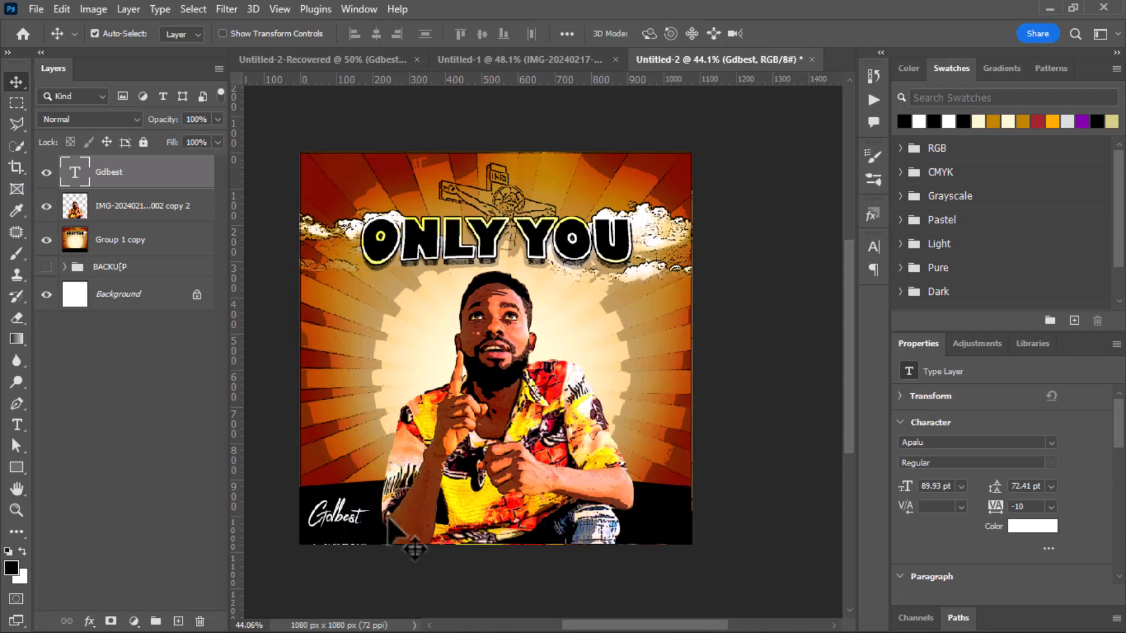
{"action": "key", "text": "ctrl+t"}
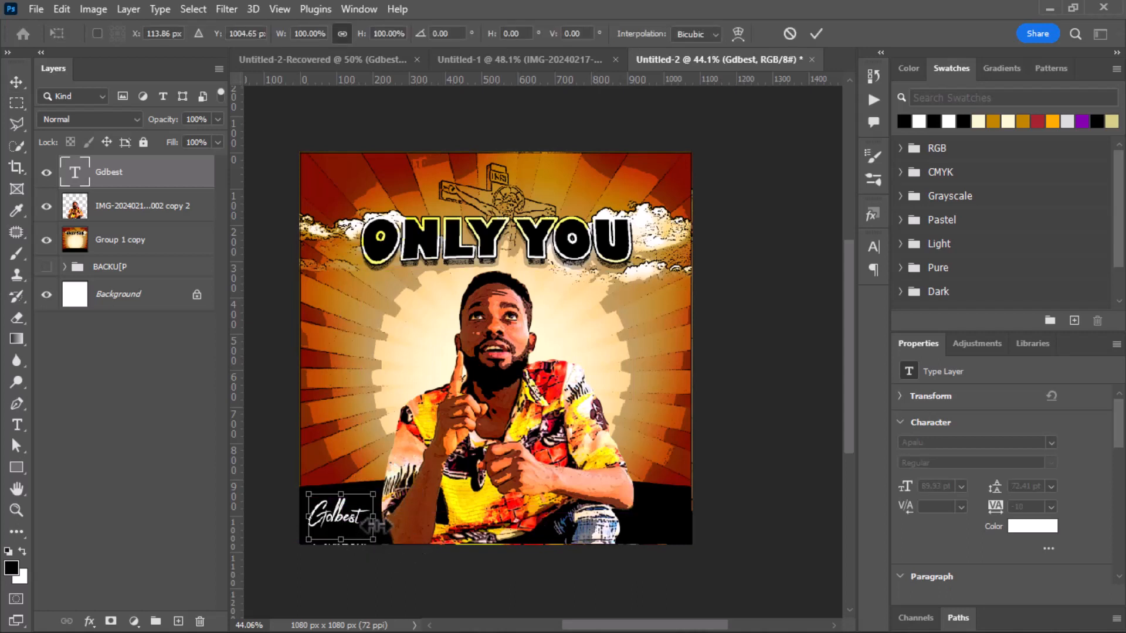
{"action": "left_click_drag", "start_coordinate": [376, 524], "coordinate": [381, 524]}
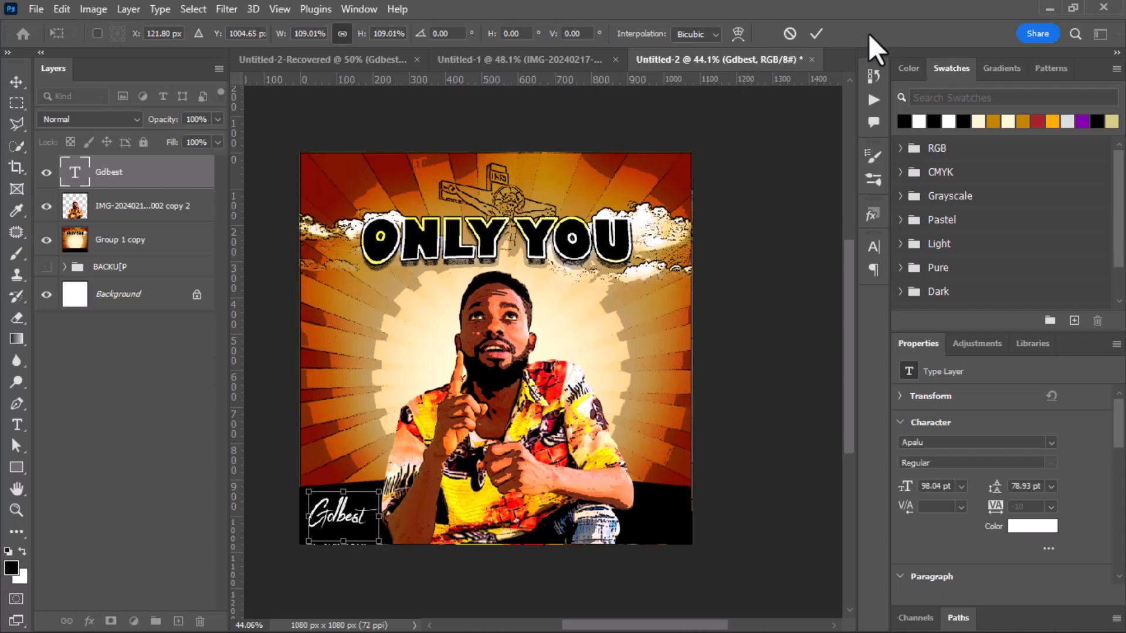
{"action": "left_click", "coordinate": [815, 33]}
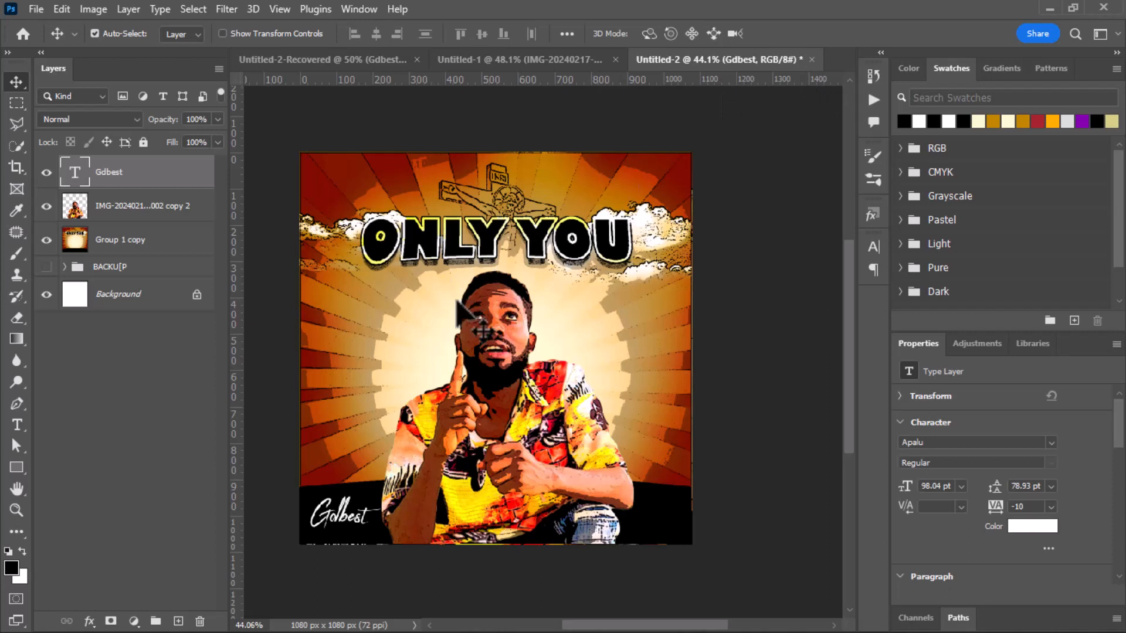
Step: Add a layer mask to the man and fade his lower edge into the black base with a soft 500 px black brush
{"action": "left_click", "coordinate": [540, 465]}
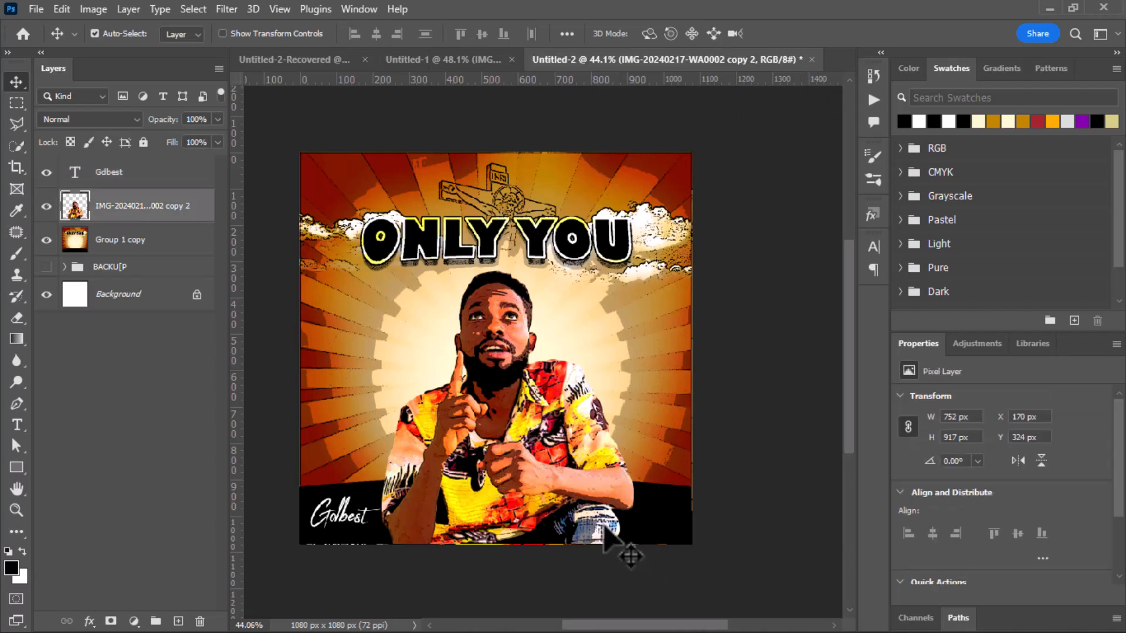
{"action": "left_click", "coordinate": [111, 622]}
{"action": "left_click", "coordinate": [13, 248]}
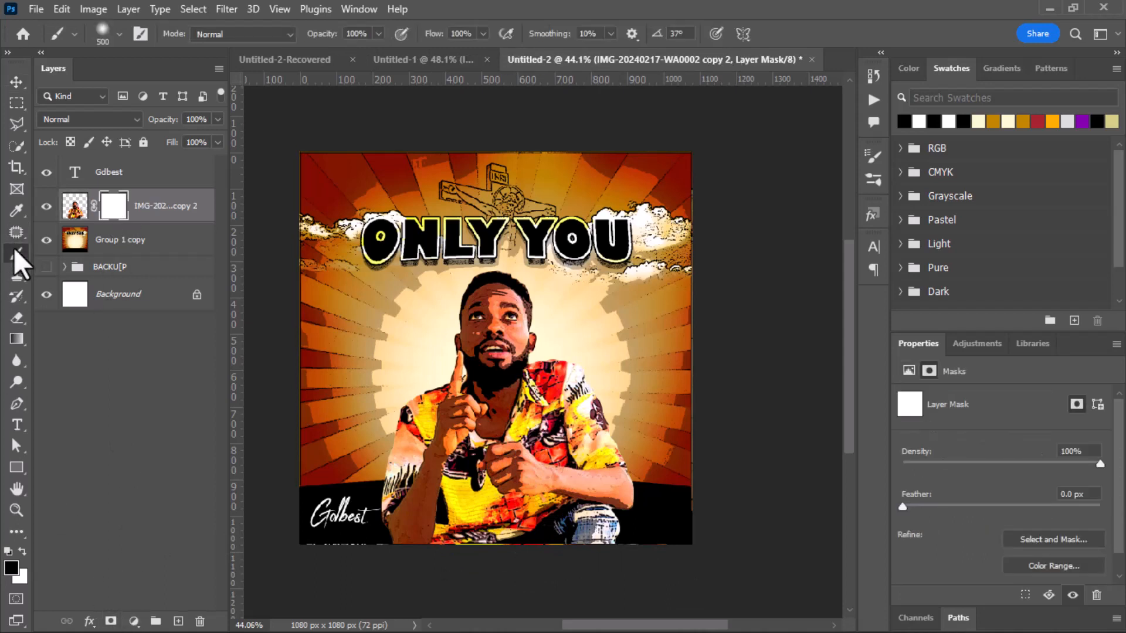
{"action": "left_click_drag", "start_coordinate": [403, 583], "coordinate": [620, 603]}
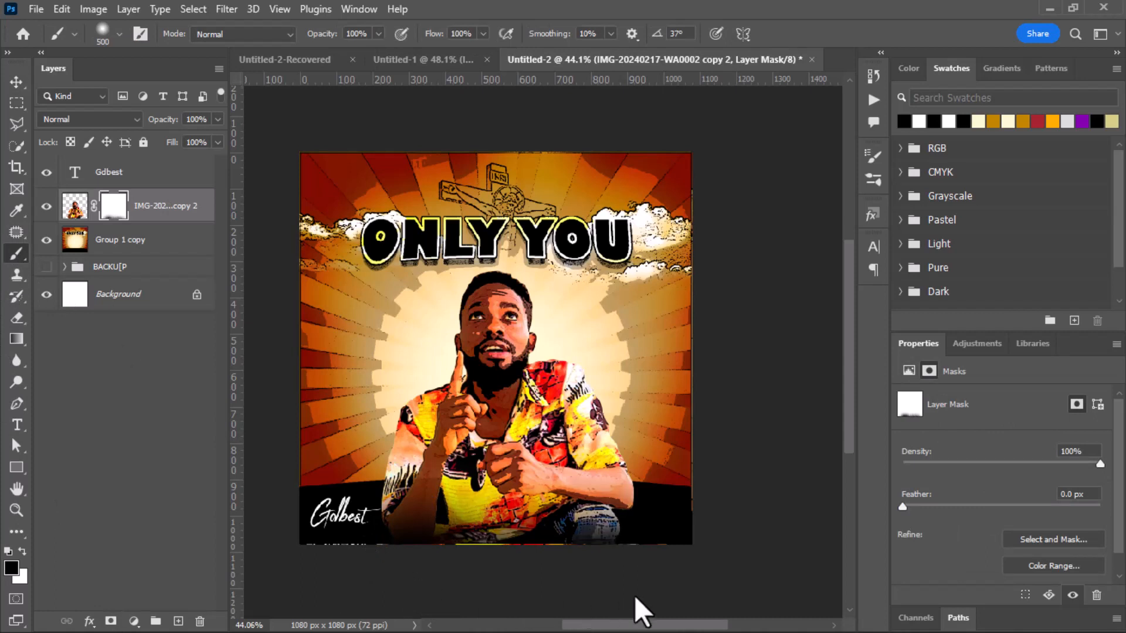
{"action": "left_click", "coordinate": [509, 625]}
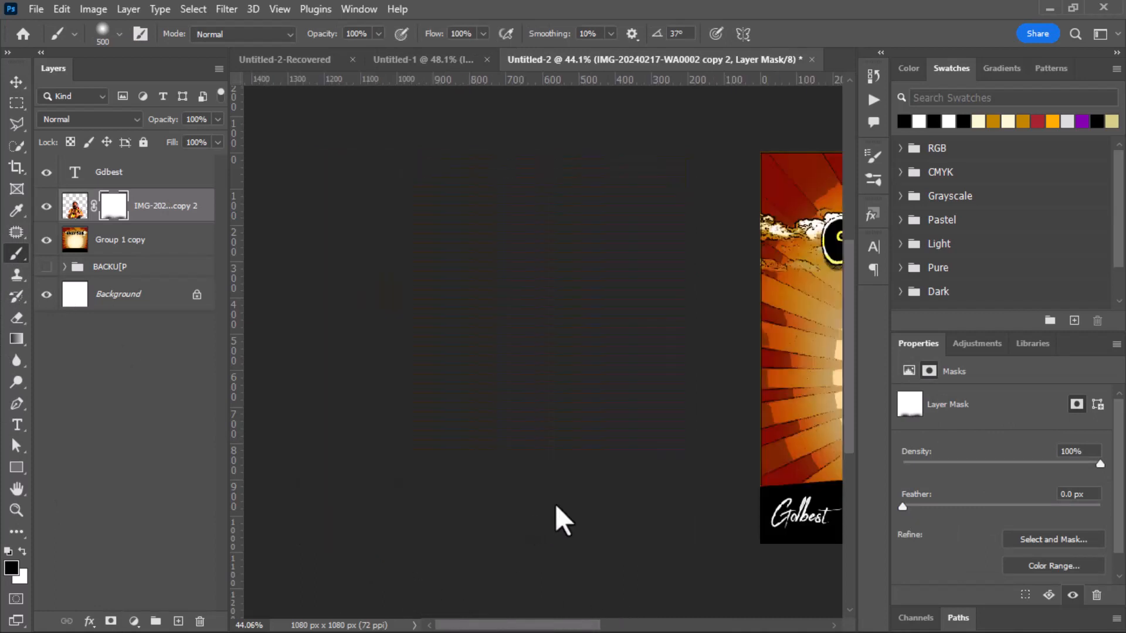
{"action": "scroll", "coordinate": [557, 566], "scroll_direction": "right", "scroll_amount": 5}
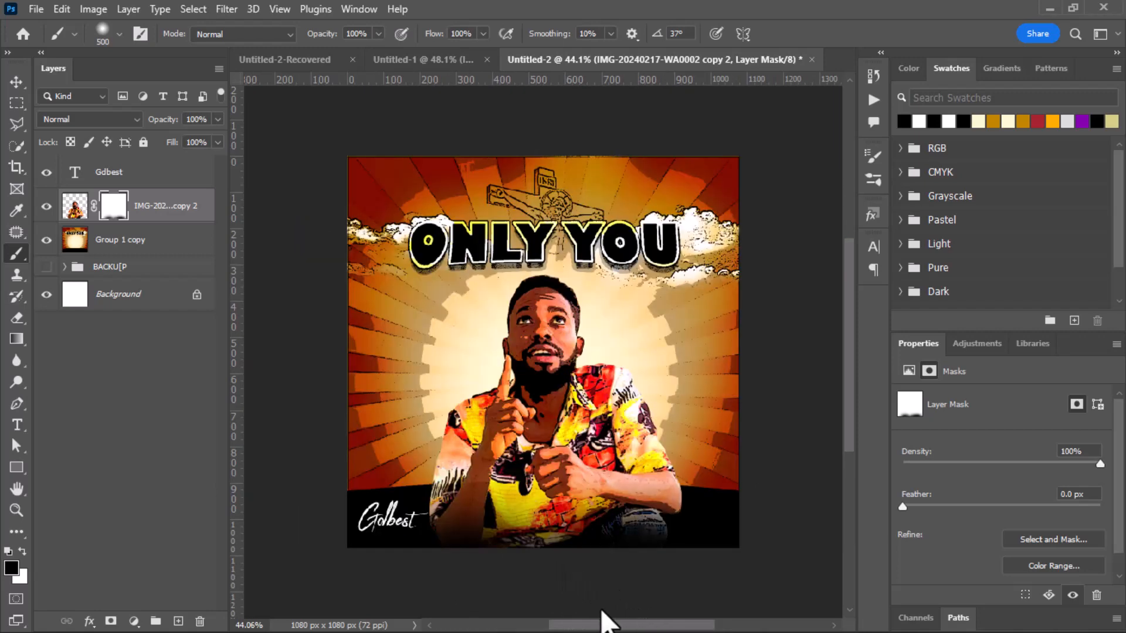
{"action": "left_click", "coordinate": [16, 82]}
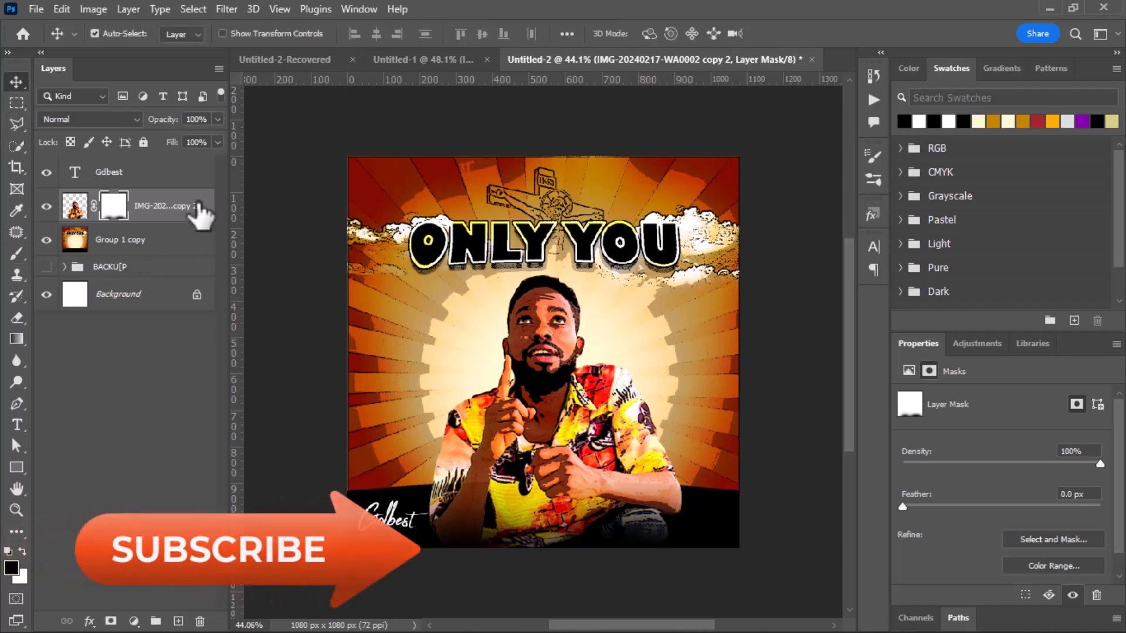